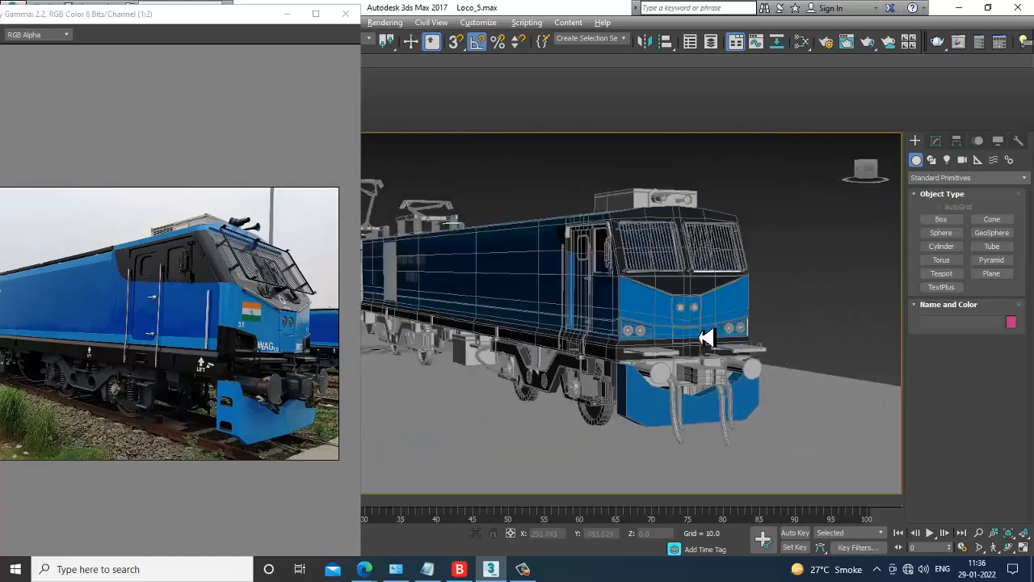
Step: Examine the locomotive's bogies, buffers and front coupler against the reference photo of the real engine
middle_click_drag(741, 336, 711, 319, "alt")
scroll(686, 331, "up", 4)
scroll(589, 358, "up", 3)
middle_click_drag(570, 360, 749, 366, "alt")
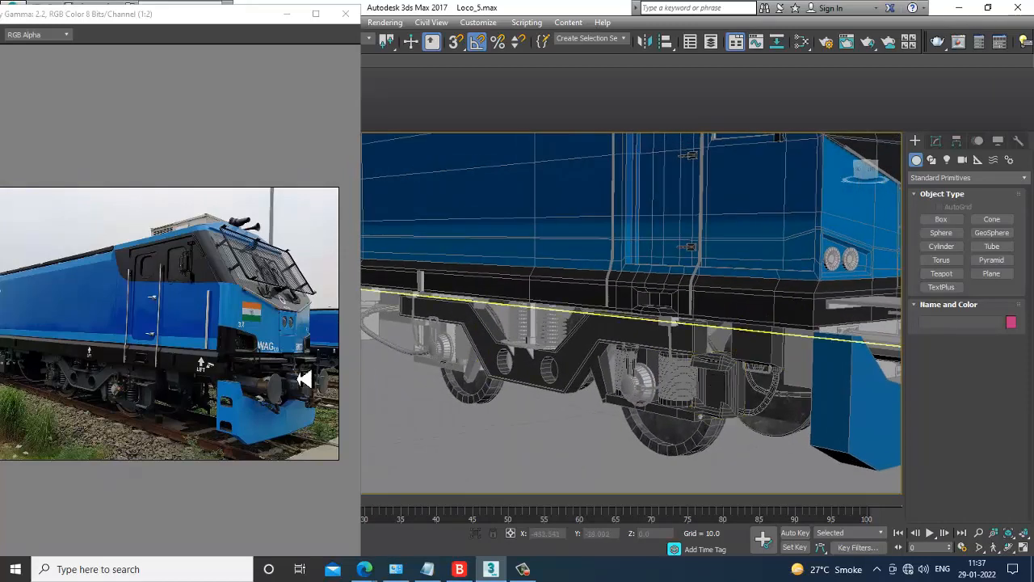
scroll(275, 393, "up", 2)
middle_click_drag(288, 396, 198, 380)
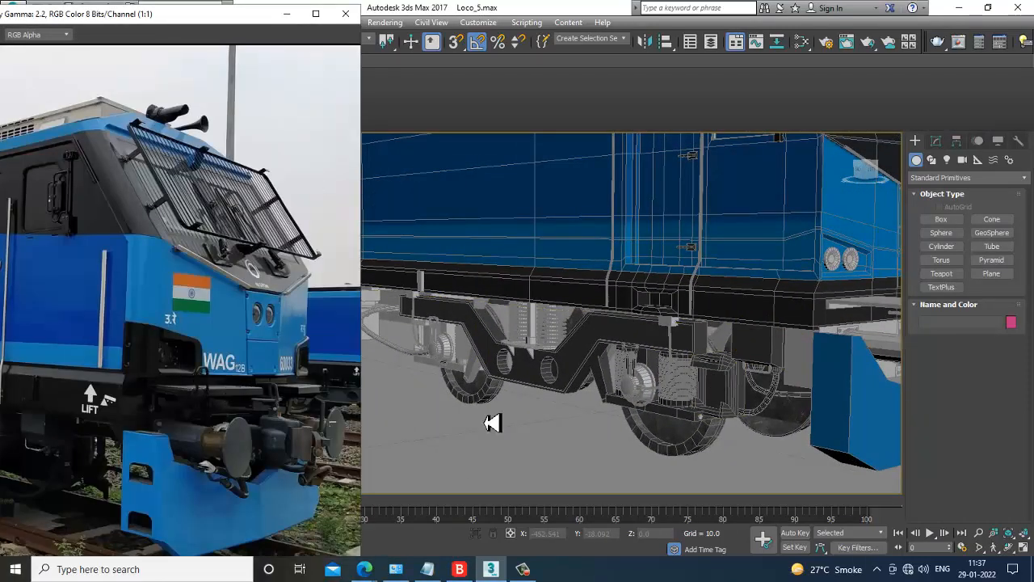
middle_click_drag(681, 416, 652, 401, "alt")
scroll(651, 401, "up", 5)
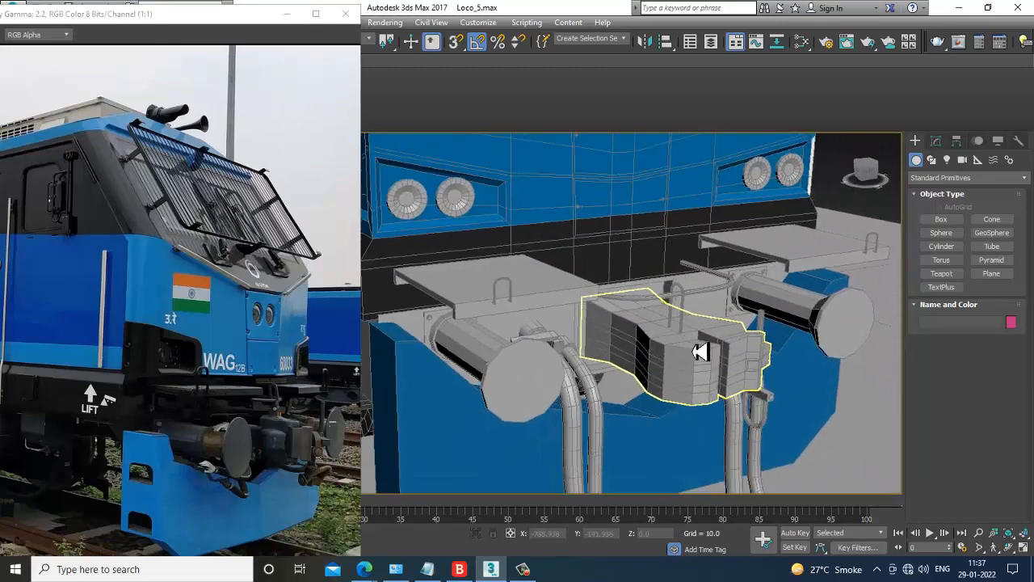
left_click(647, 386)
middle_click_drag(687, 396, 686, 359, "alt")
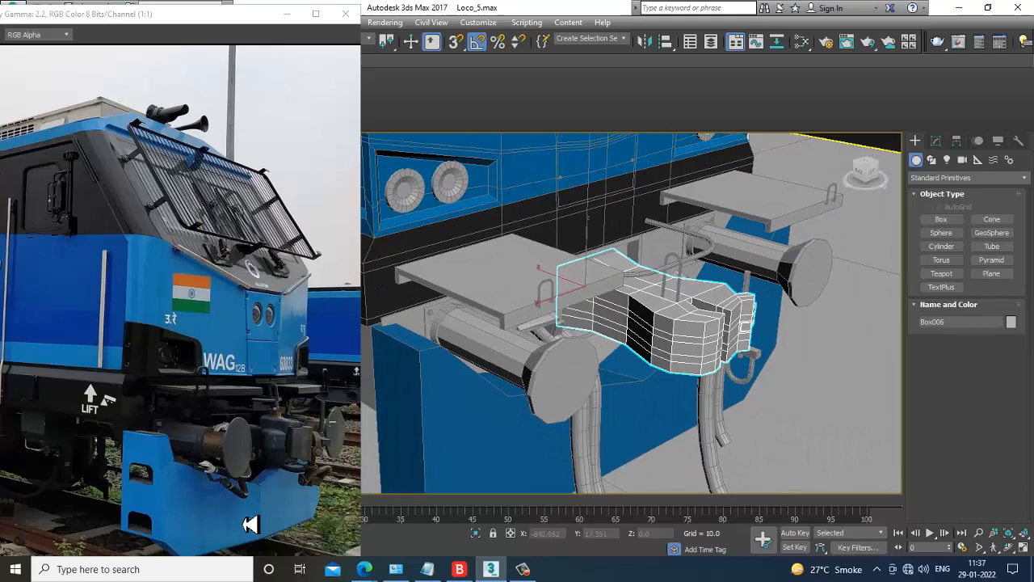
Step: Find and launch Adobe Photoshop CC 2017 from the Windows search
left_click(218, 570)
type("photos")
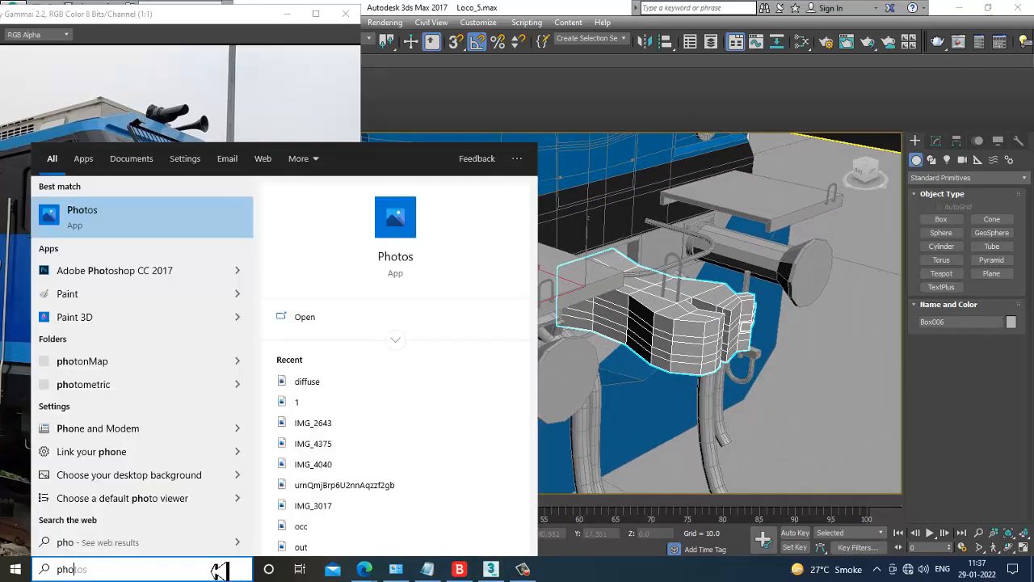
left_click(125, 275)
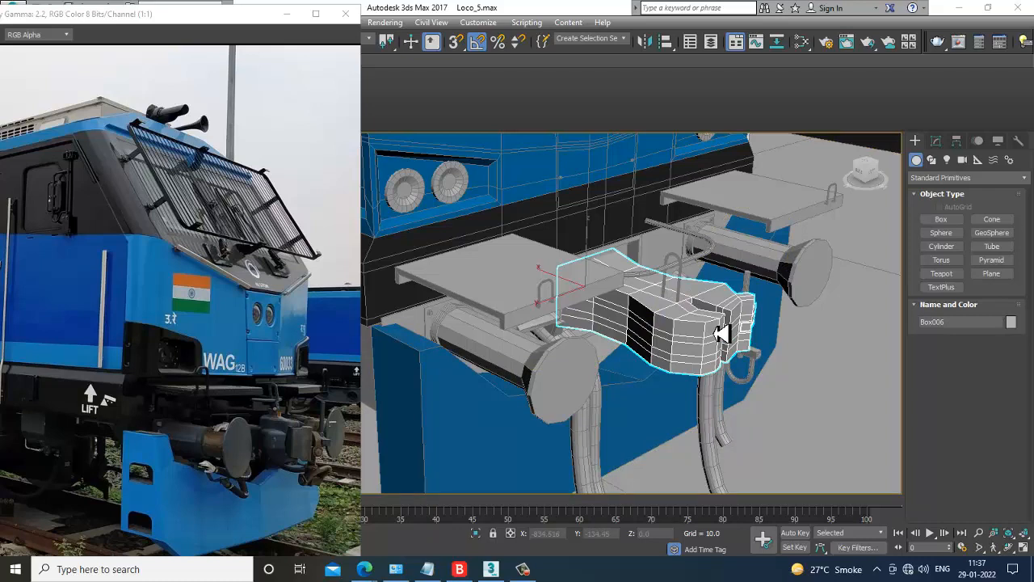
Step: Inspect the wheel area under the cab and the beam block behind the blue front skirt in 3ds Max
middle_click_drag(569, 330, 660, 334, "alt")
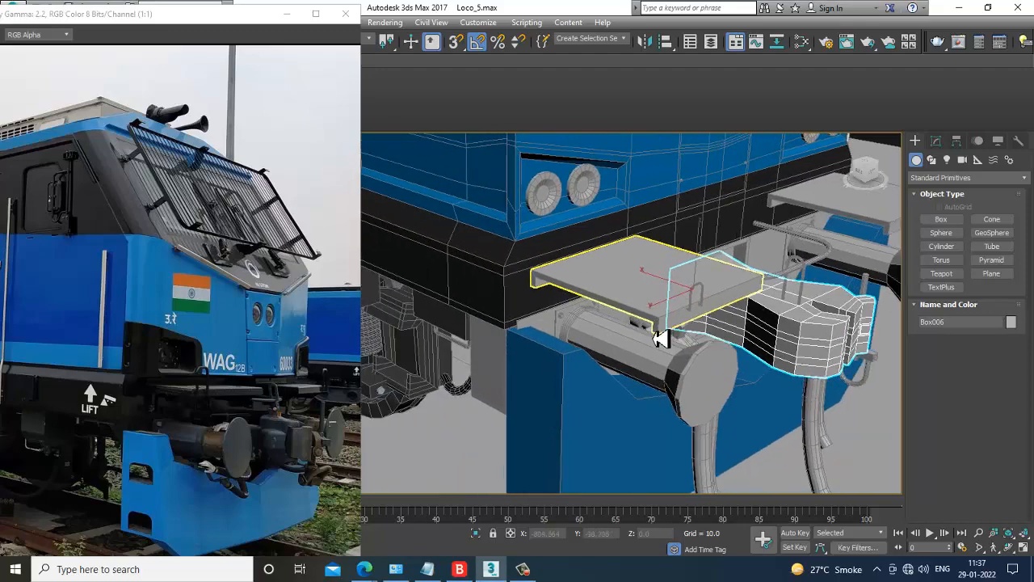
scroll(656, 335, "down", 3)
scroll(651, 346, "up", 8)
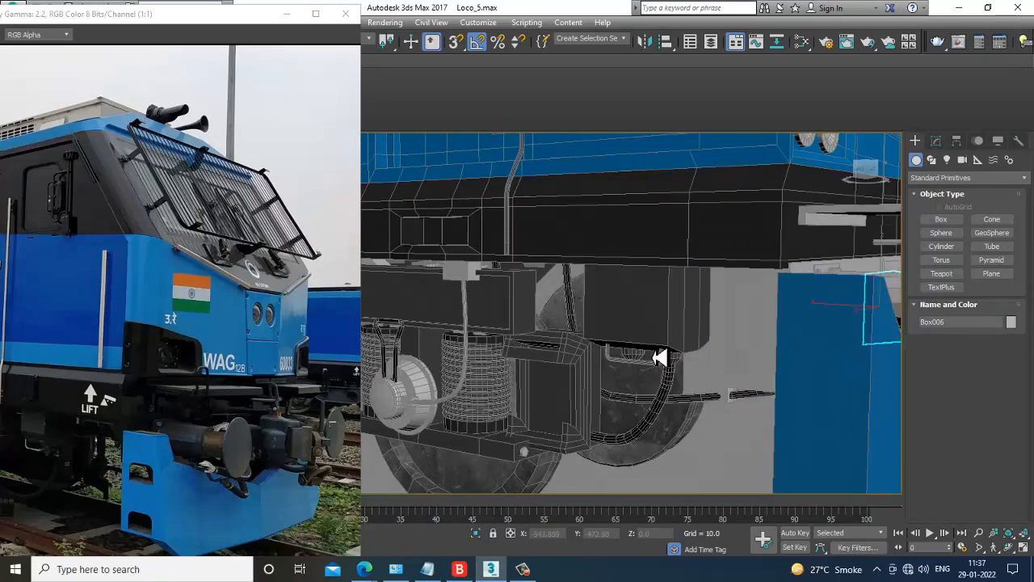
middle_click_drag(719, 354, 748, 346, "alt")
left_click(797, 329)
scroll(797, 329, "down", 3)
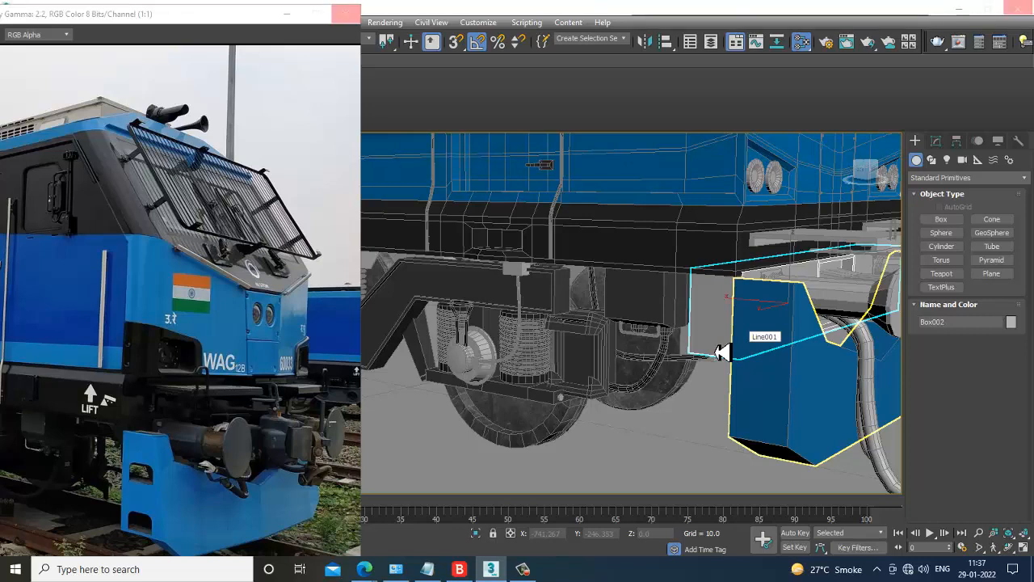
left_click(525, 570)
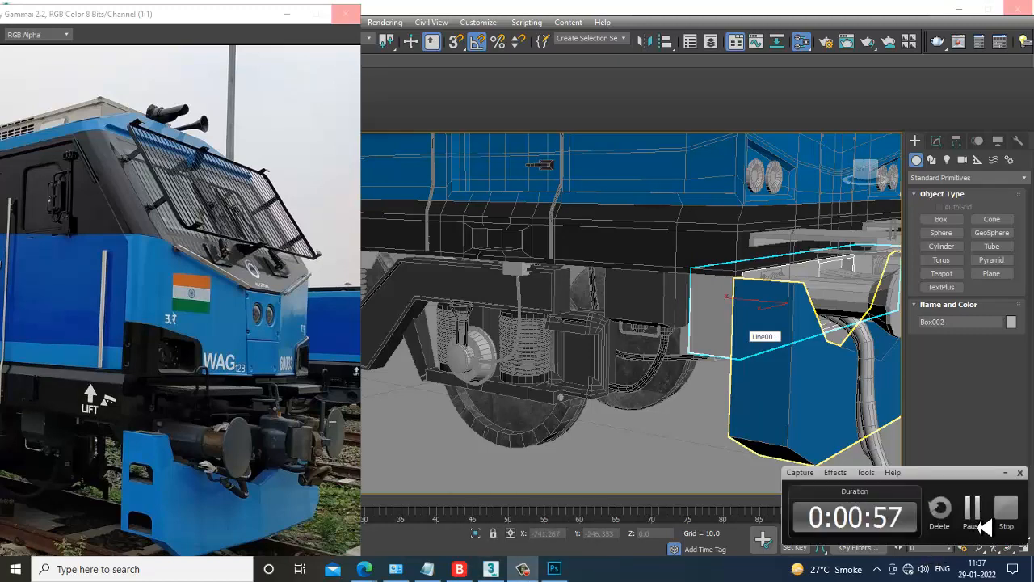
left_click(978, 523)
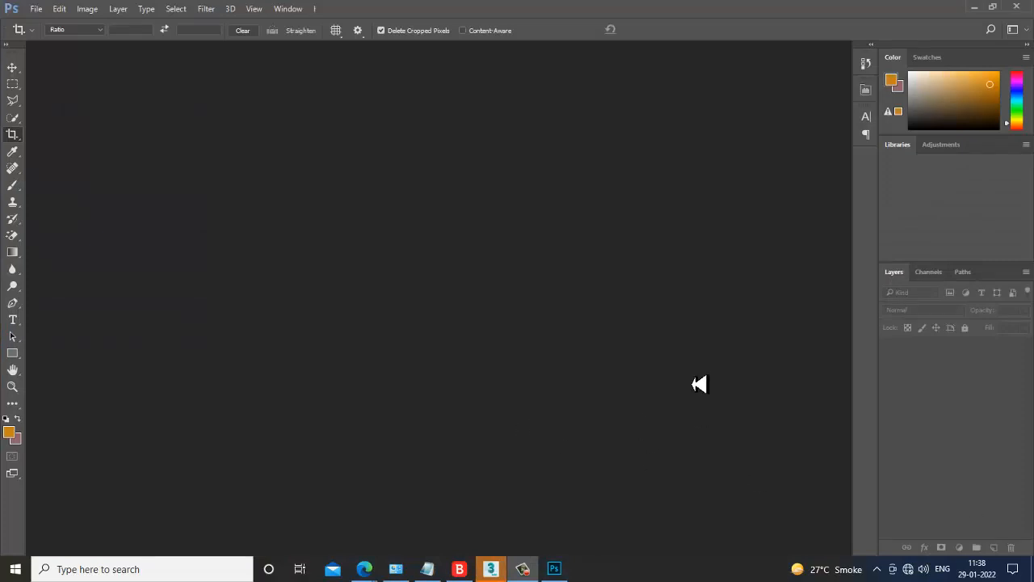
Step: Browse for an image to open in Photoshop in the Texture & UVS folder, inside January 2022 > WAG 12b on Local Disk (D:)
left_click(38, 10)
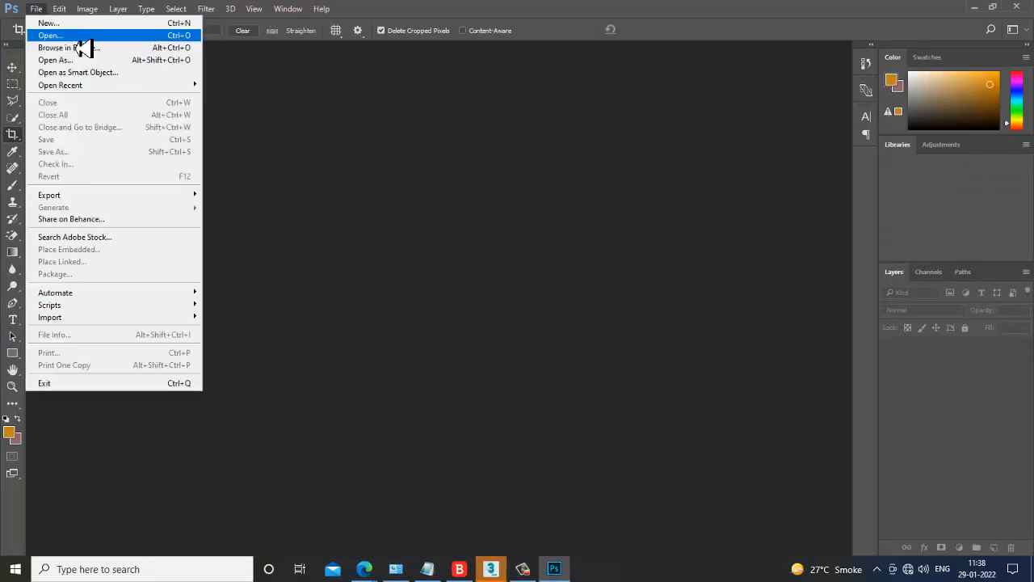
left_click(41, 35)
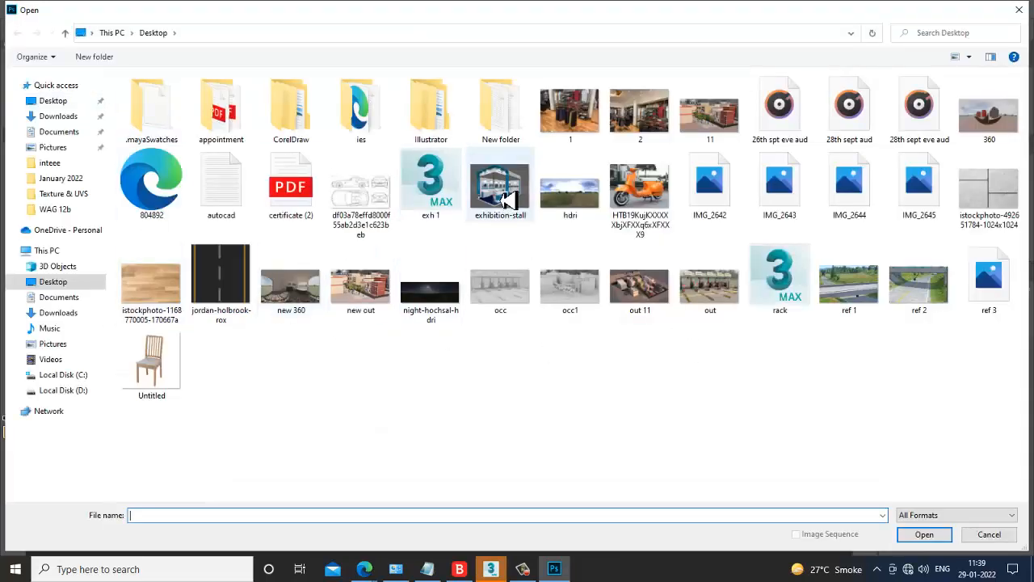
left_click(63, 391)
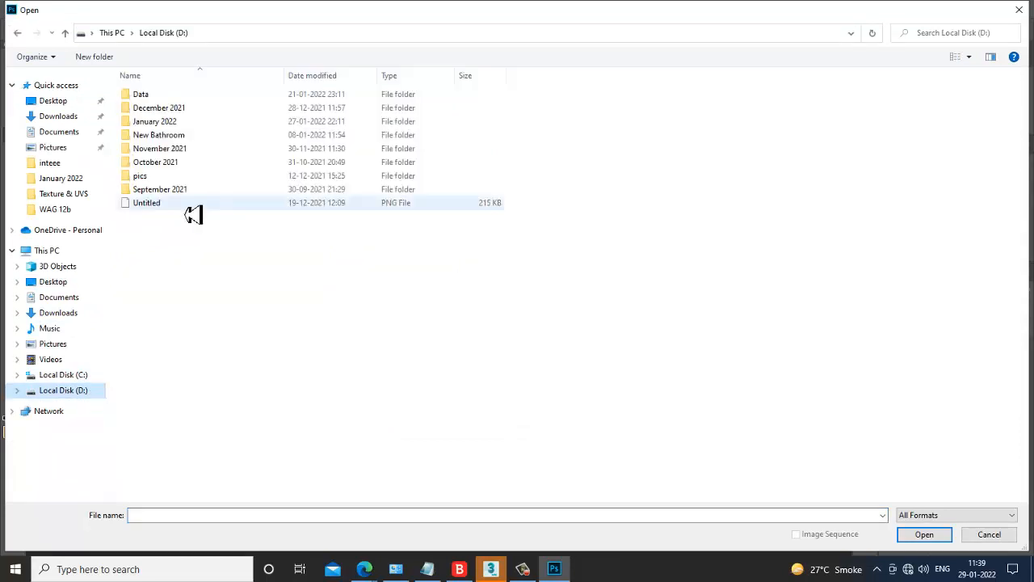
double_click(156, 120)
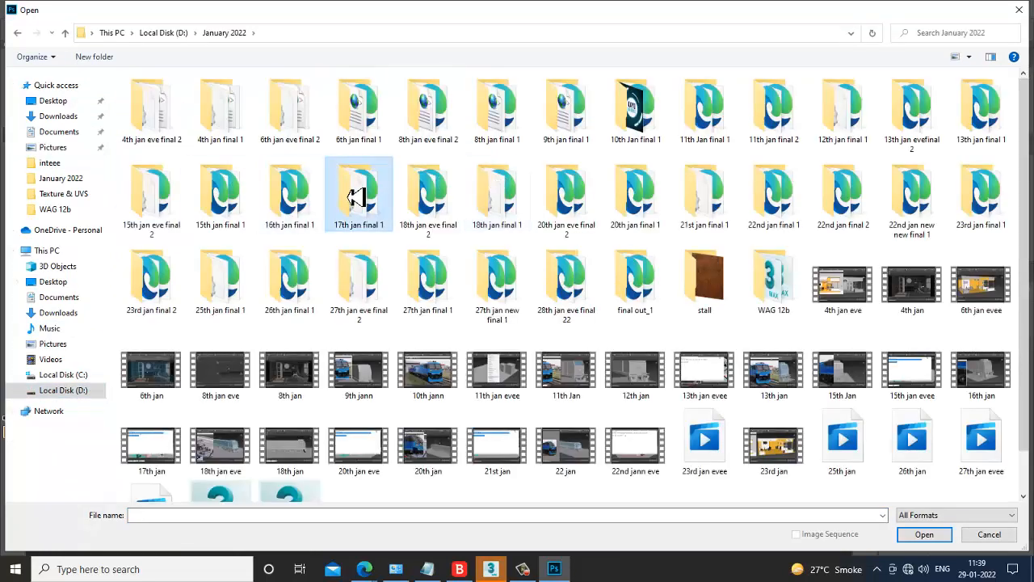
double_click(768, 285)
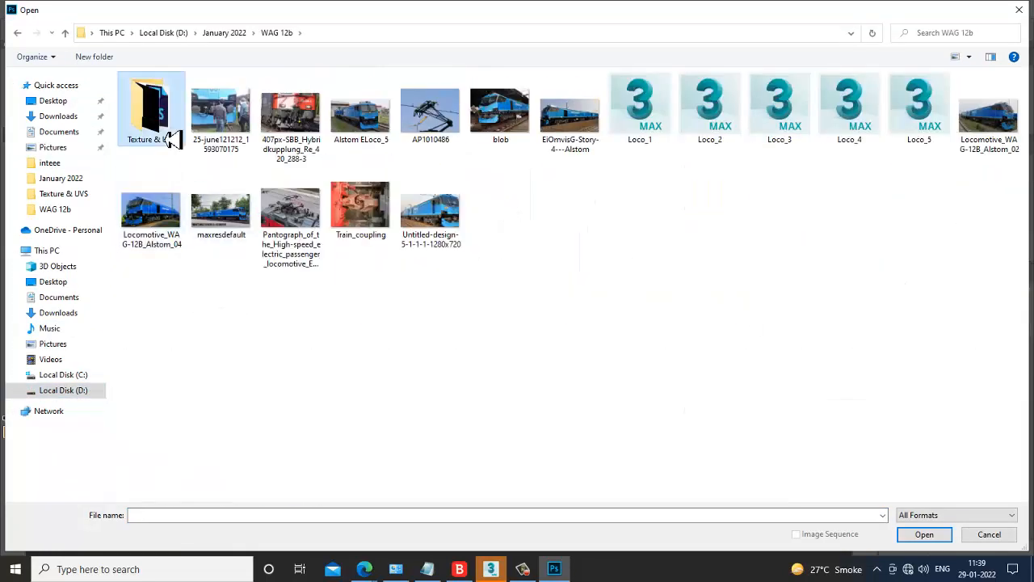
double_click(184, 139)
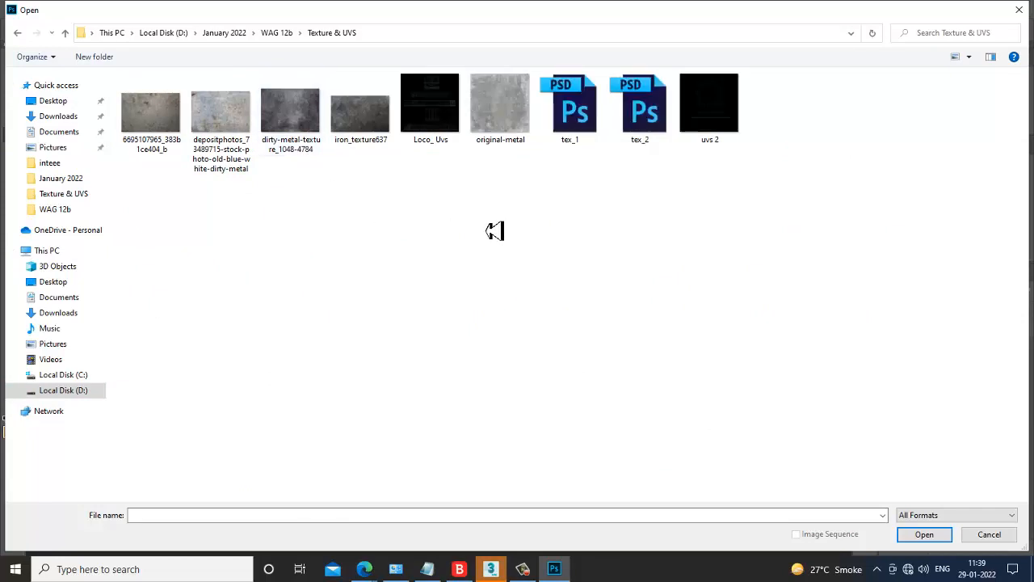
left_click(374, 134)
left_click(220, 123, "ctrl")
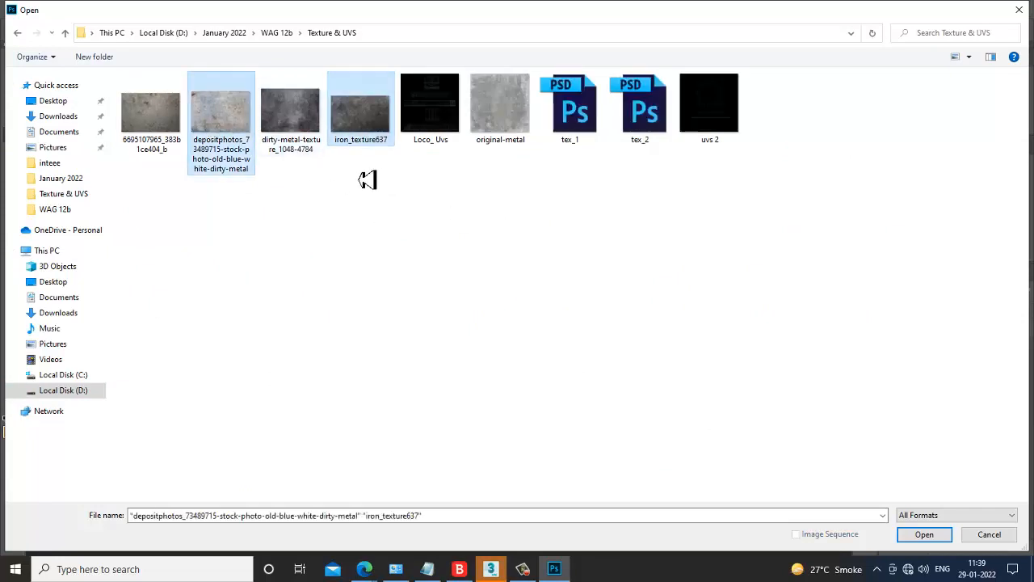
left_click(374, 133)
left_click(151, 113, "ctrl")
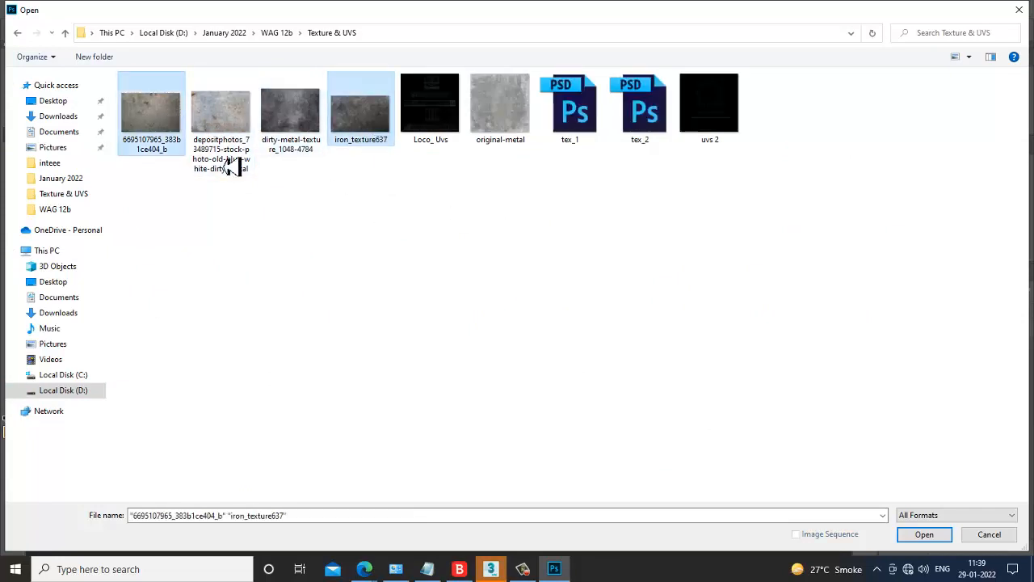
left_click(937, 537)
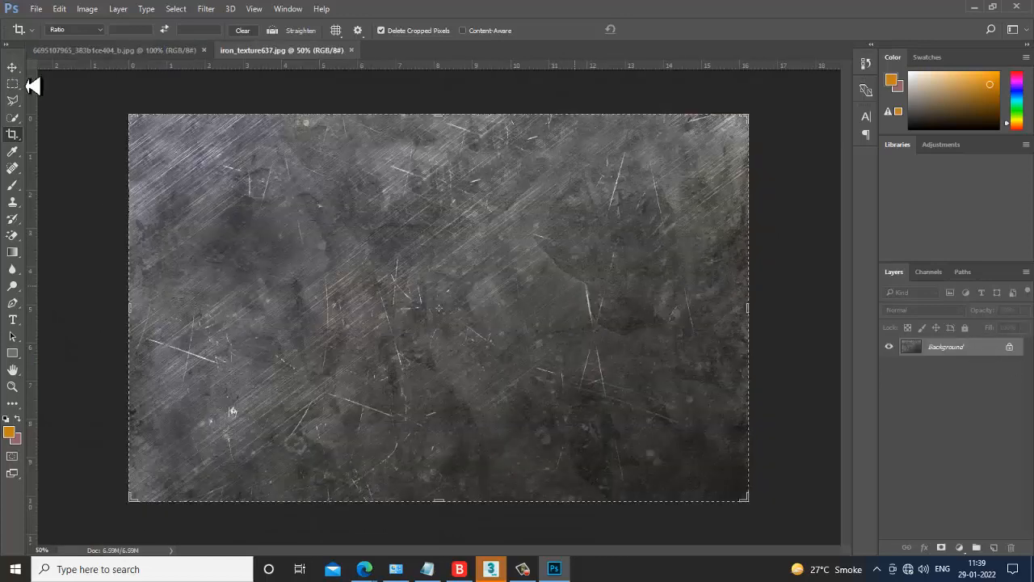
Step: Convert the locked Background of iron_texture637.jpg into a regular layer and cancel the Layer Style settings
key("v")
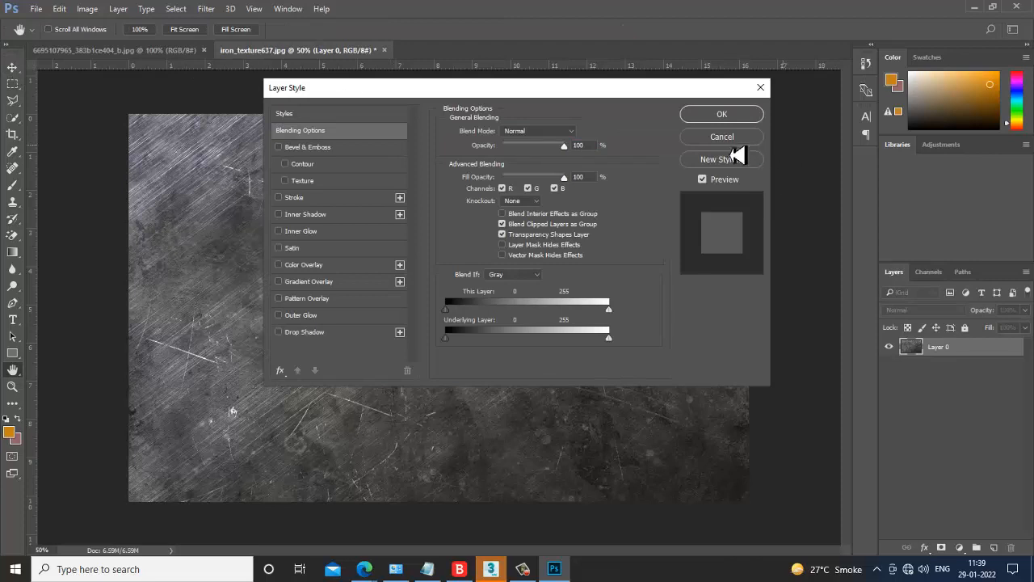
left_click(721, 139)
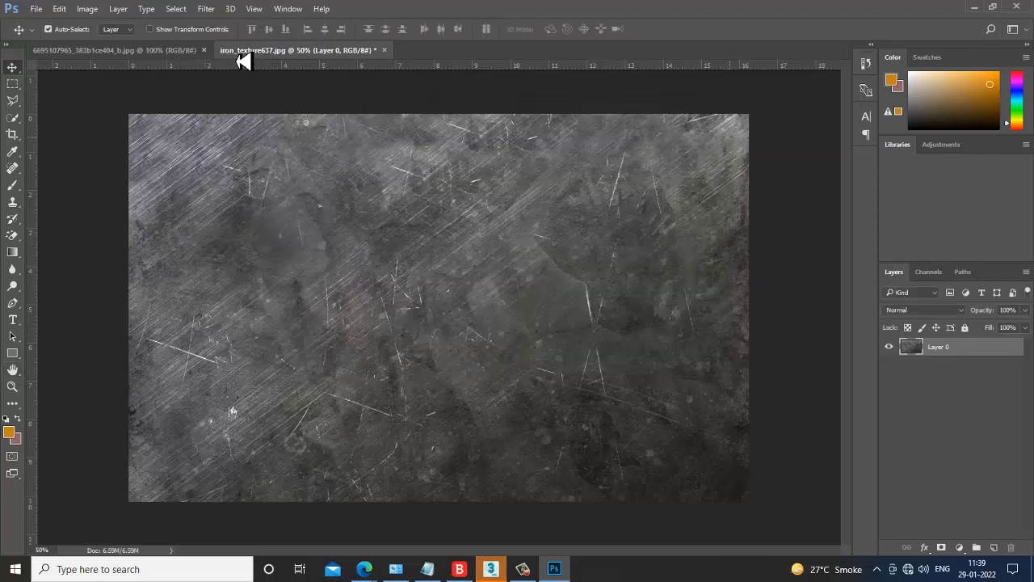
left_click(181, 58)
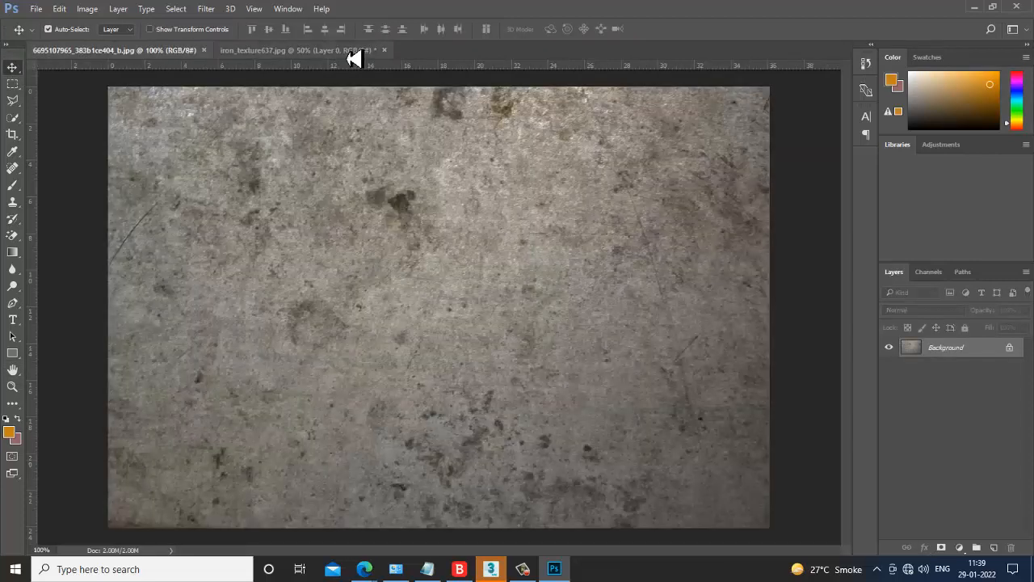
left_click(315, 53)
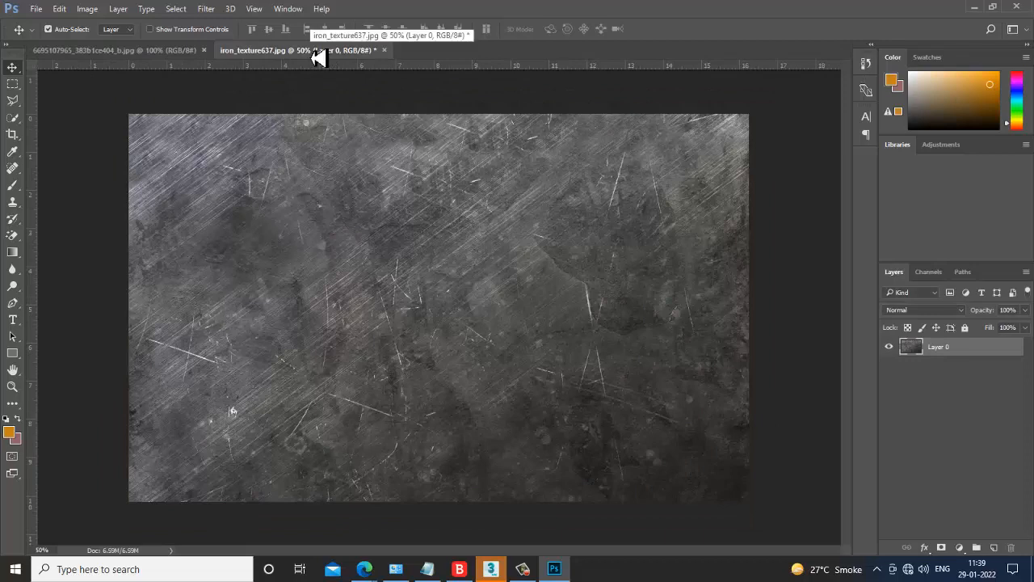
left_click(161, 56)
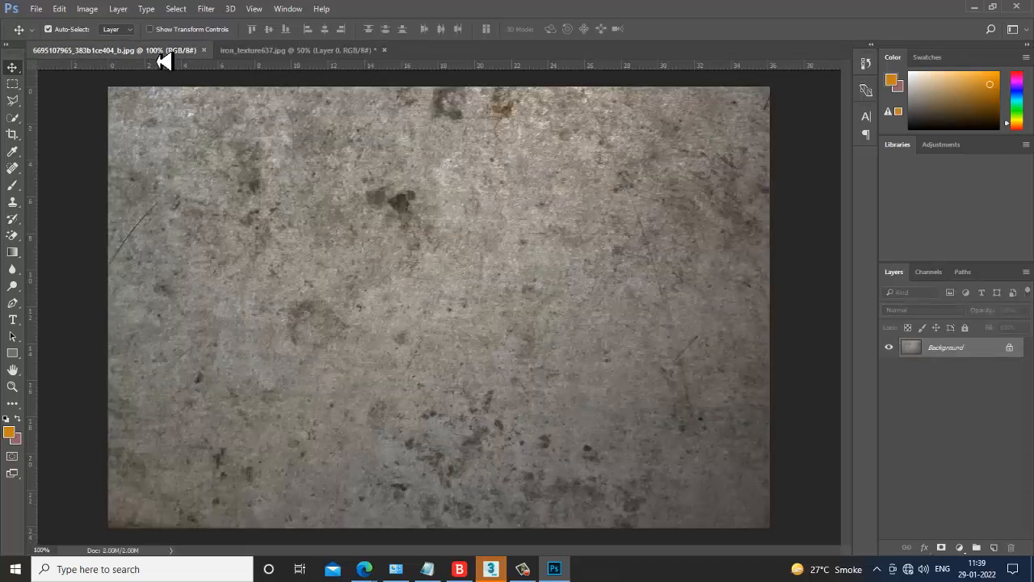
left_click(316, 58)
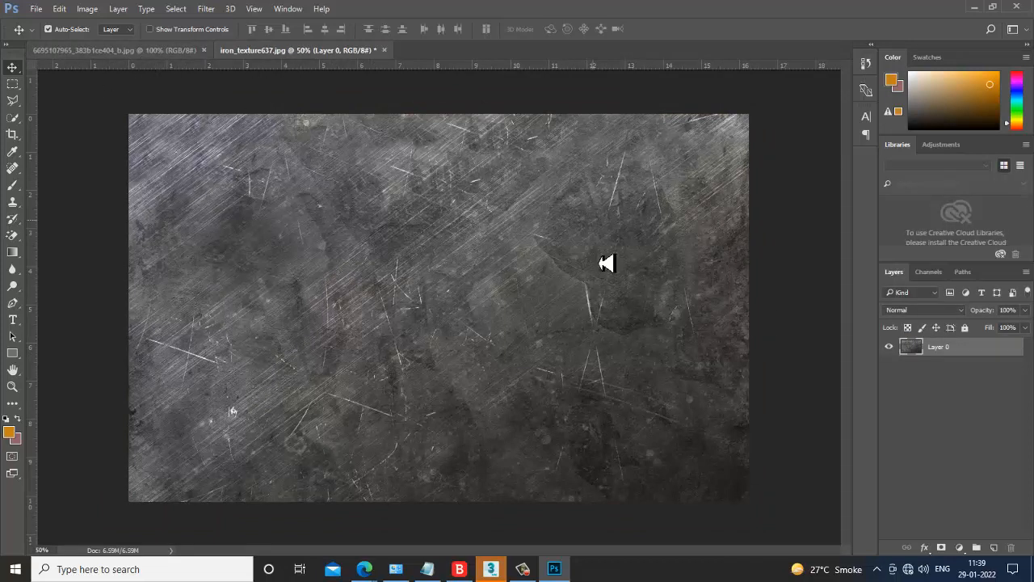
left_click_drag(701, 578, 552, 570)
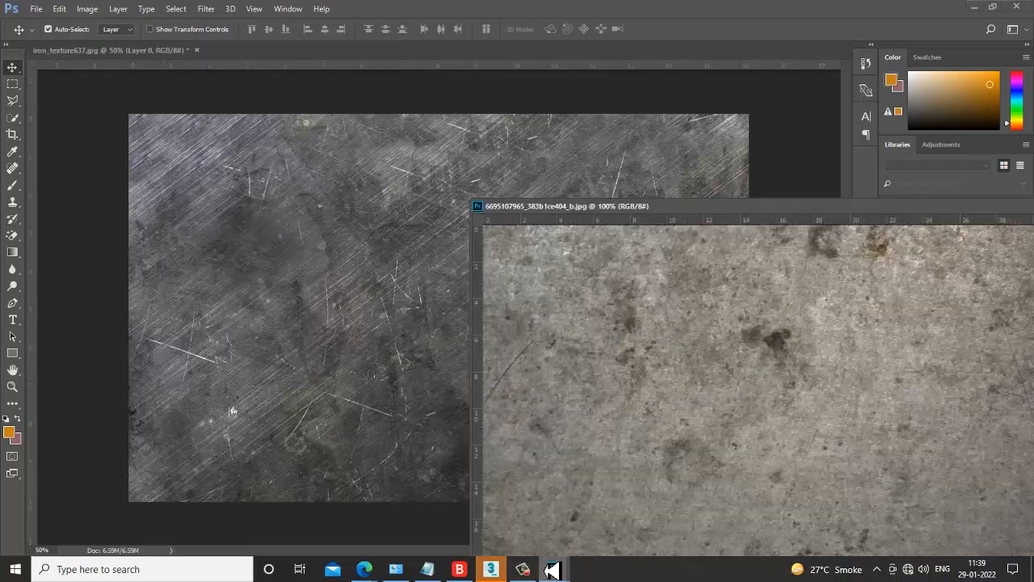
mouse_move(531, 570)
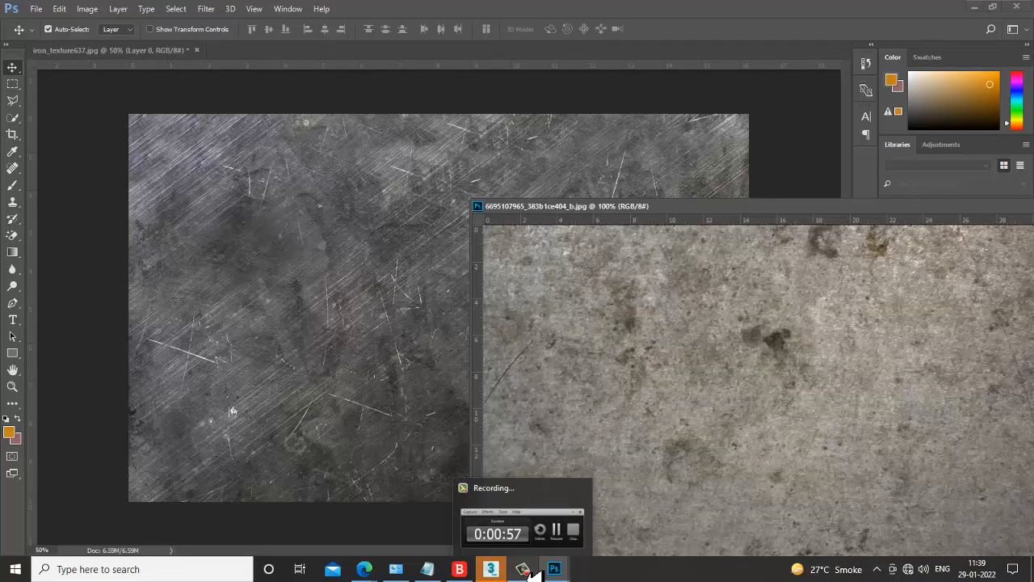
left_click(531, 571)
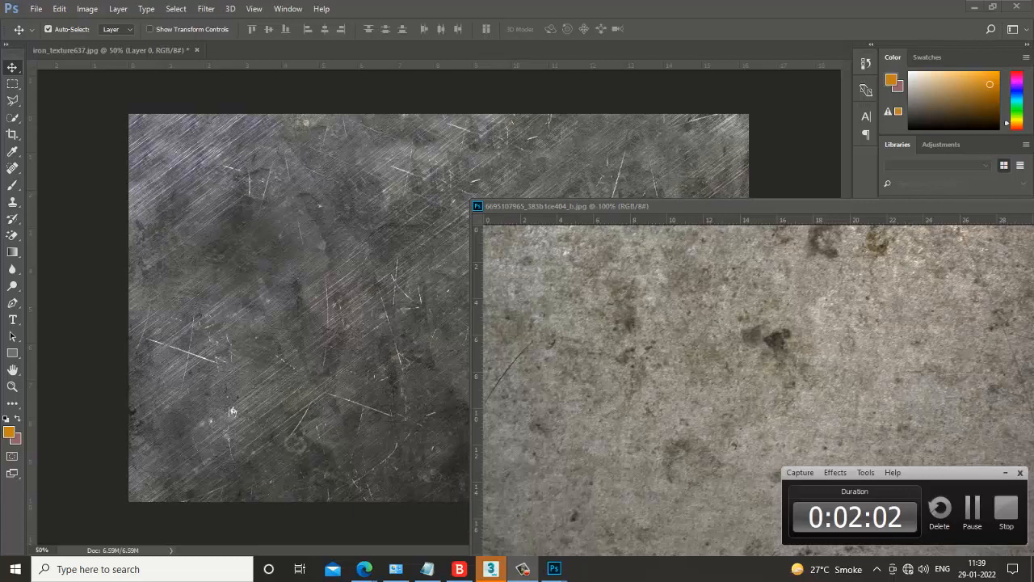
left_click(975, 522)
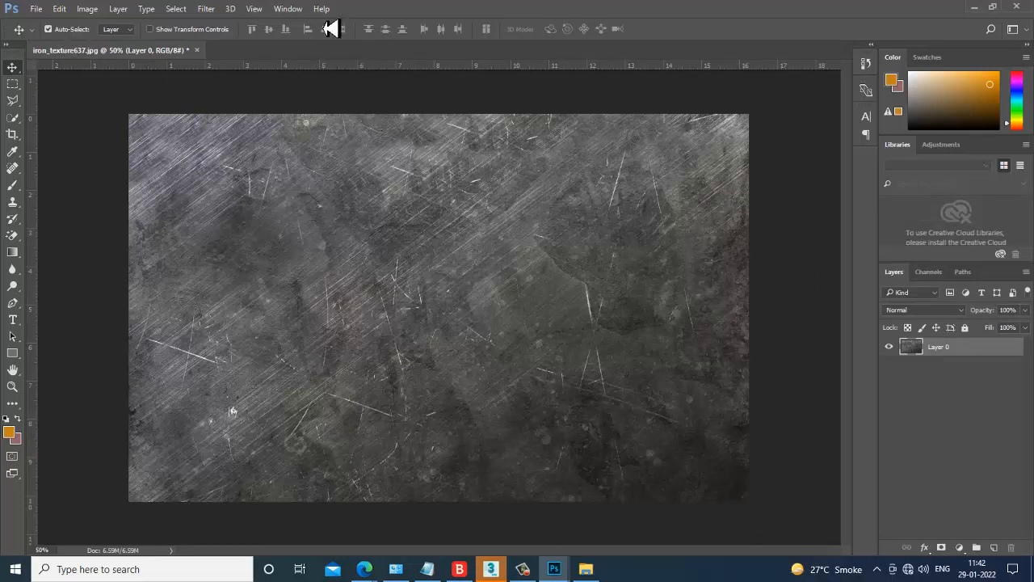
left_click(288, 9)
left_click(376, 487)
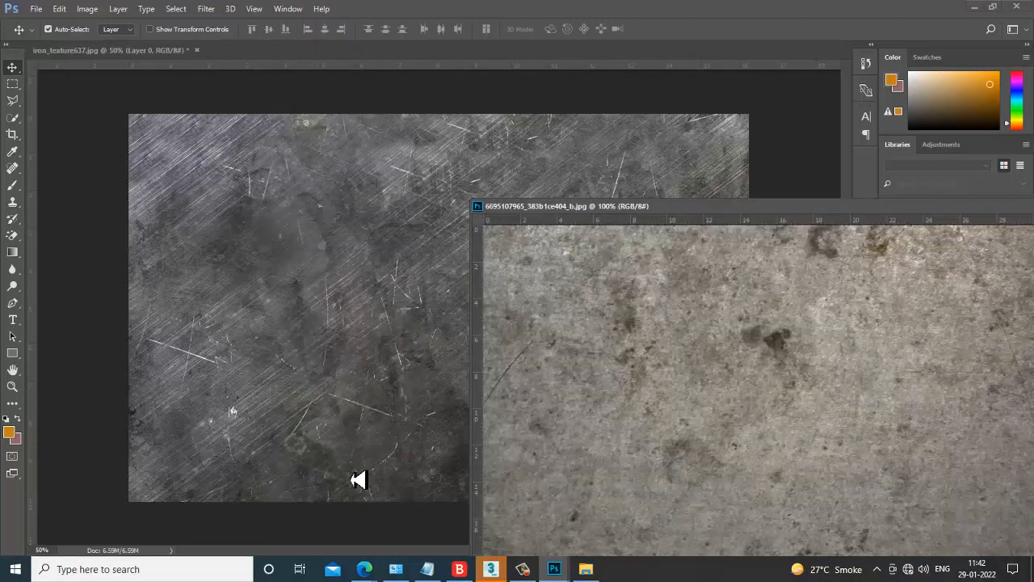
left_click_drag(723, 385, 365, 317)
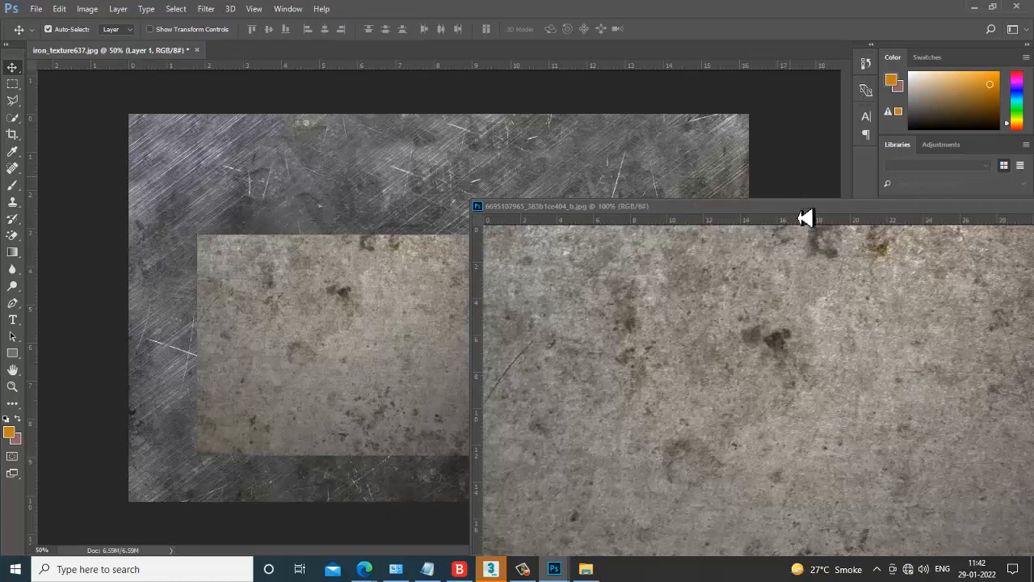
left_click_drag(801, 209, 465, 173)
left_click(764, 173)
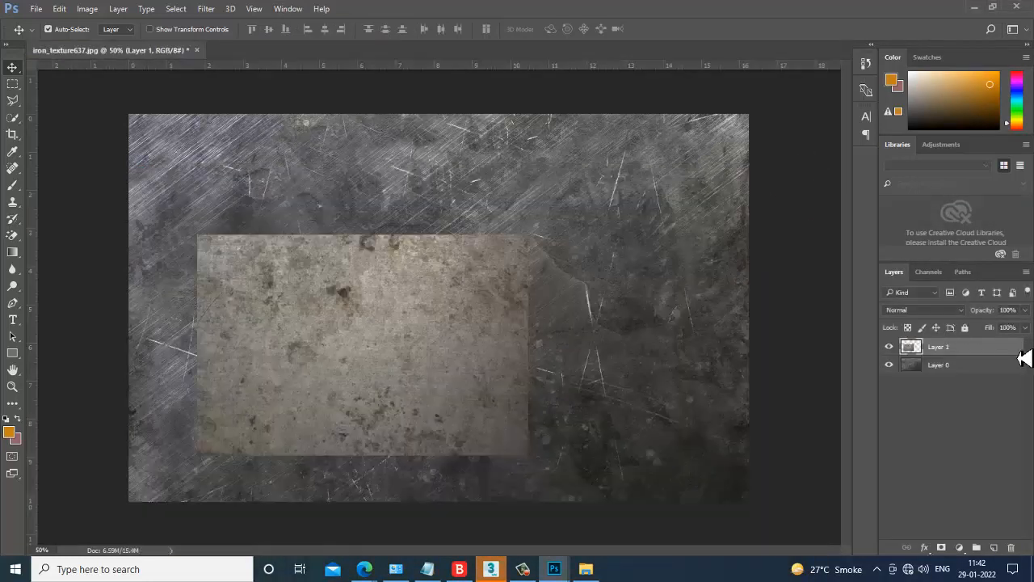
Step: Centre the new grimy texture layer over the iron texture and enlarge it with Free Transform to cover most of the canvas
left_click_drag(328, 346, 399, 286)
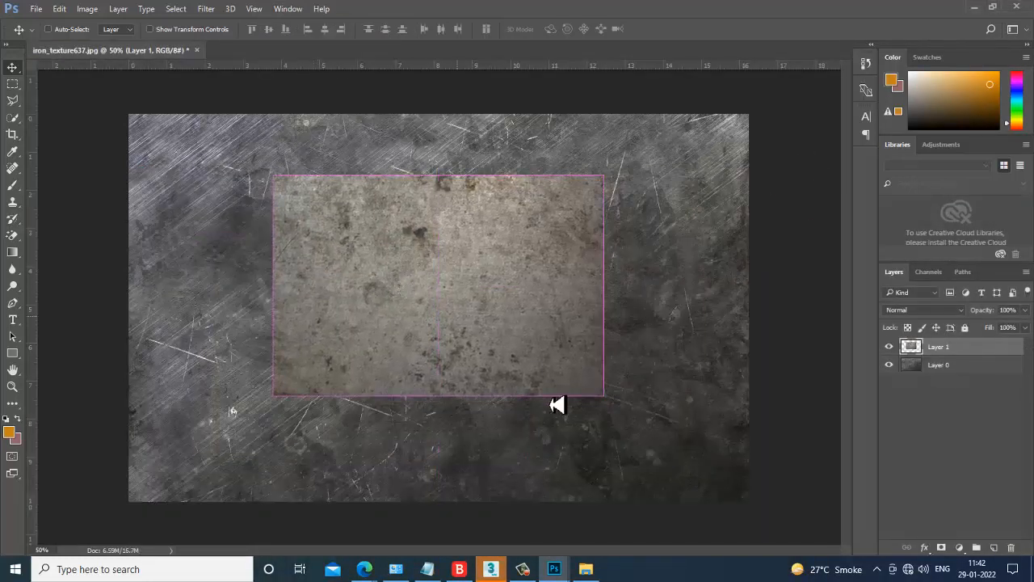
key("ctrl+t")
left_click_drag(619, 410, 674, 456, "alt")
left_click_drag(519, 376, 518, 400)
key("Return")
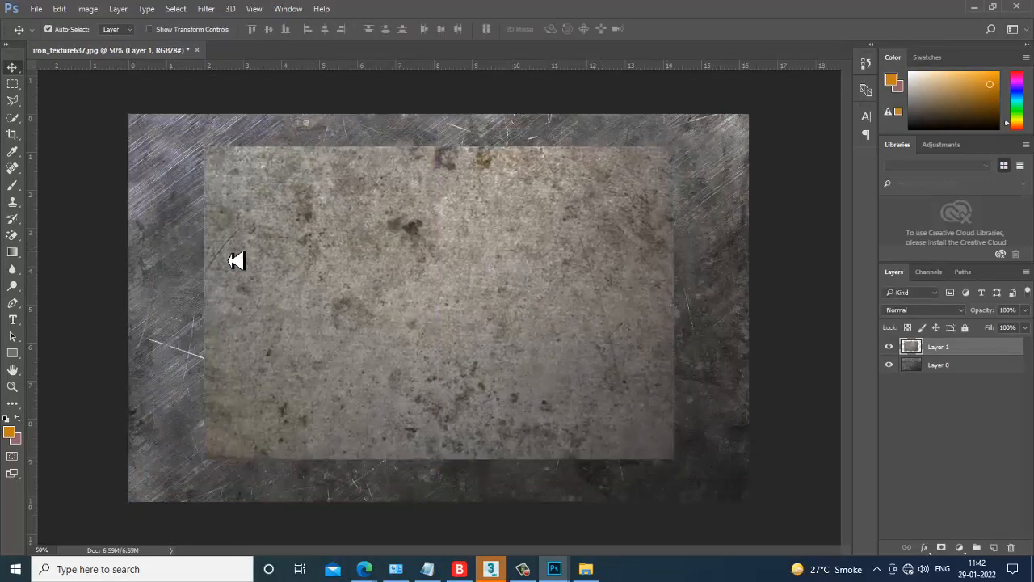
Step: Add a layer mask to Layer 1 and paint black around its edges with a soft 600 px brush to blend it
left_click(941, 548)
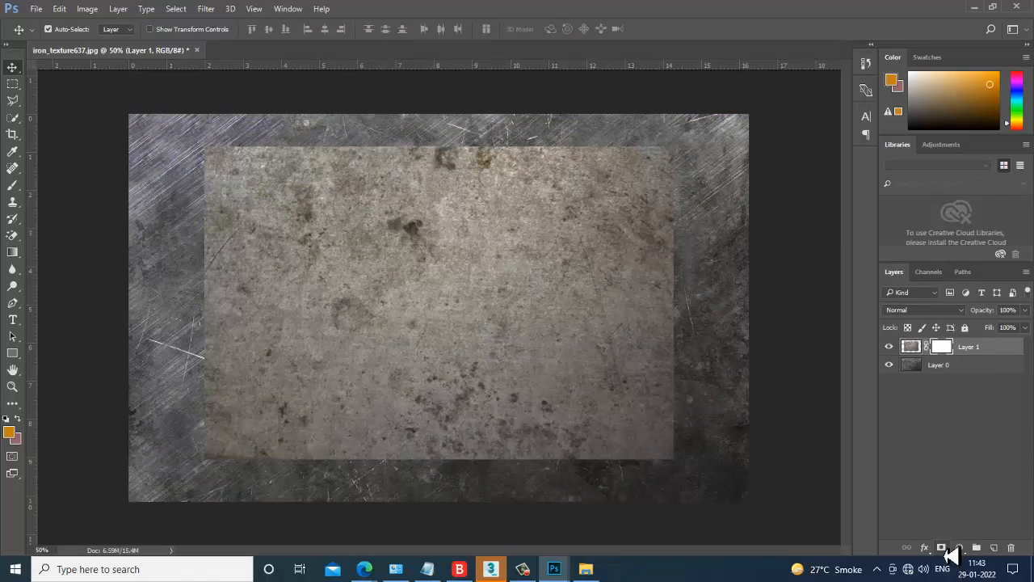
left_click(13, 186)
mouse_move(241, 182)
left_mouse_down()
mouse_move(254, 189)
mouse_move(411, 106)
mouse_move(192, 151)
mouse_move(348, 120)
left_mouse_up()
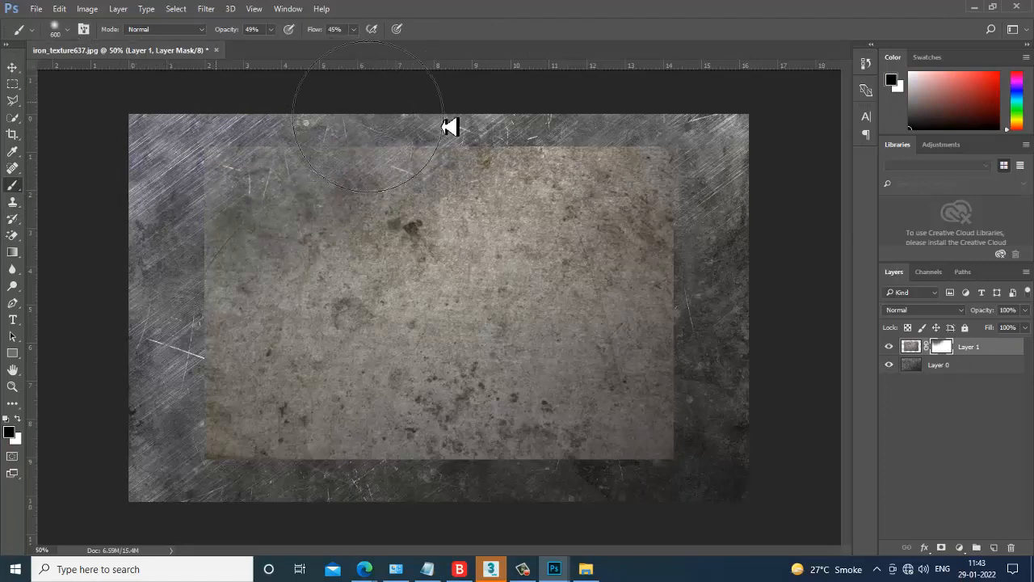
mouse_move(450, 125)
left_mouse_down()
mouse_move(555, 136)
mouse_move(350, 105)
mouse_move(703, 360)
mouse_move(708, 461)
mouse_move(695, 516)
mouse_move(734, 468)
mouse_move(347, 464)
mouse_move(111, 445)
mouse_move(189, 354)
mouse_move(167, 240)
mouse_move(312, 536)
mouse_move(335, 487)
mouse_move(201, 495)
mouse_move(388, 534)
mouse_move(623, 501)
mouse_move(641, 477)
mouse_move(685, 204)
mouse_move(702, 476)
left_mouse_up()
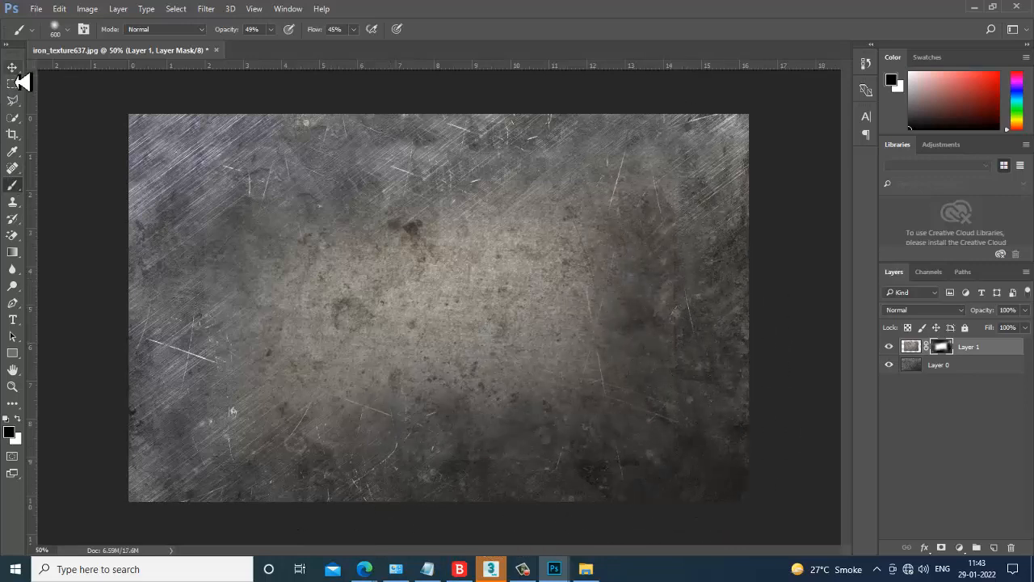
left_click(12, 66)
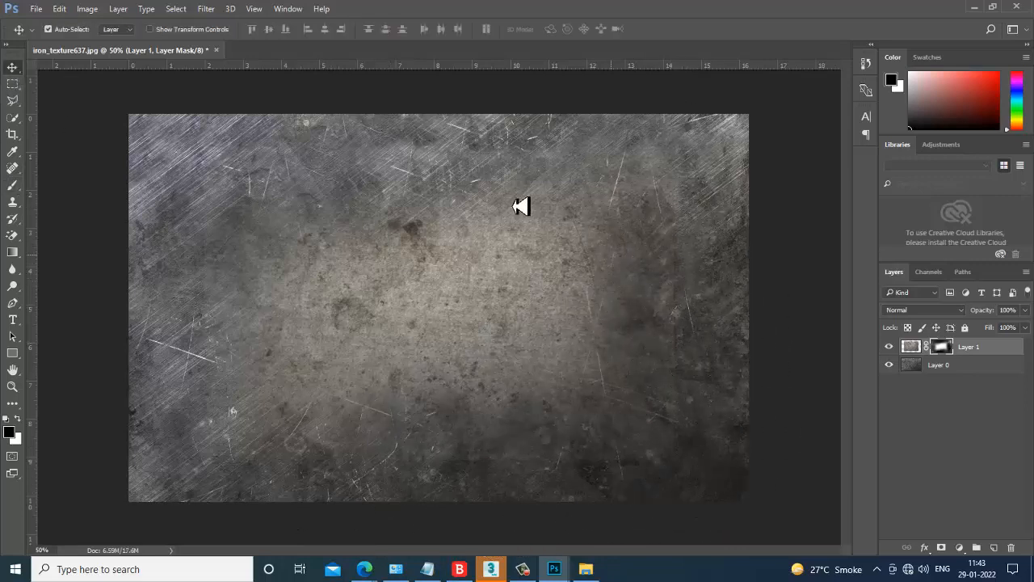
Step: Apply a Brightness/Contrast adjustment to the iron texture on Layer 0
left_click(955, 369)
left_click(89, 9)
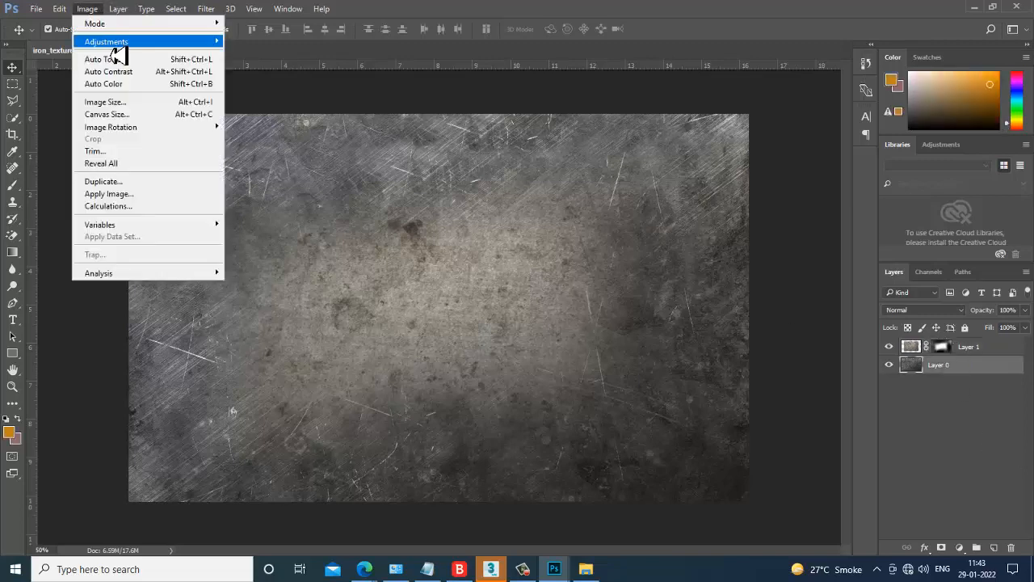
mouse_move(145, 41)
left_click(303, 41)
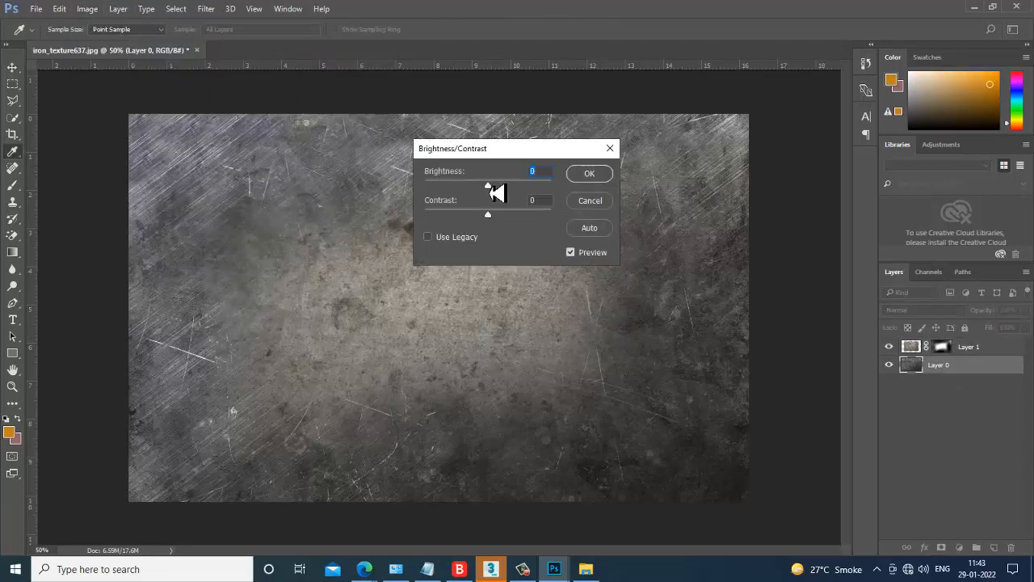
left_click_drag(488, 202, 484, 198)
left_click(602, 176)
key("v")
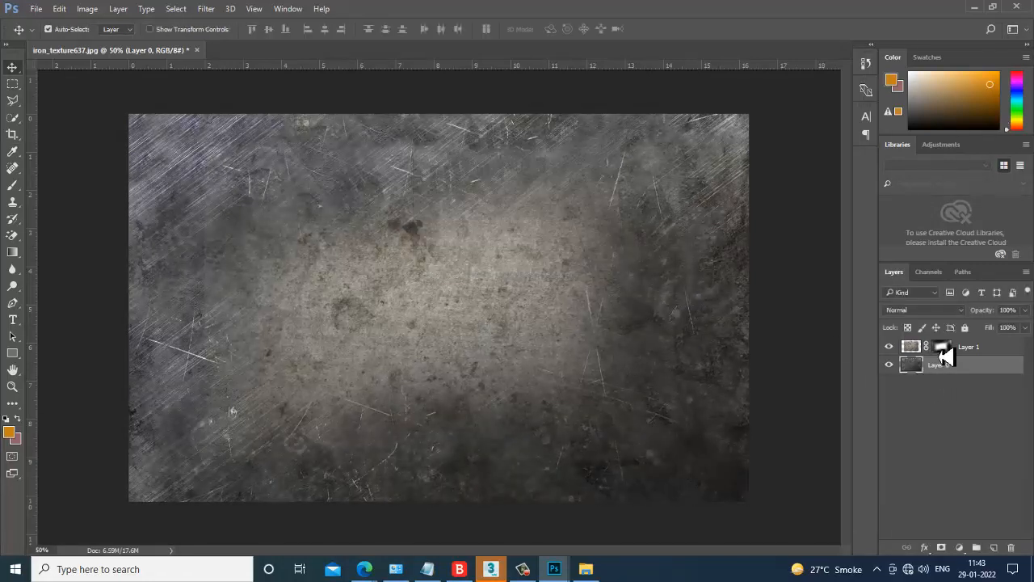
Step: Save the blended texture as a JPEG named metal mix in the Texture & UVS folder
left_click(942, 346)
left_click(12, 184)
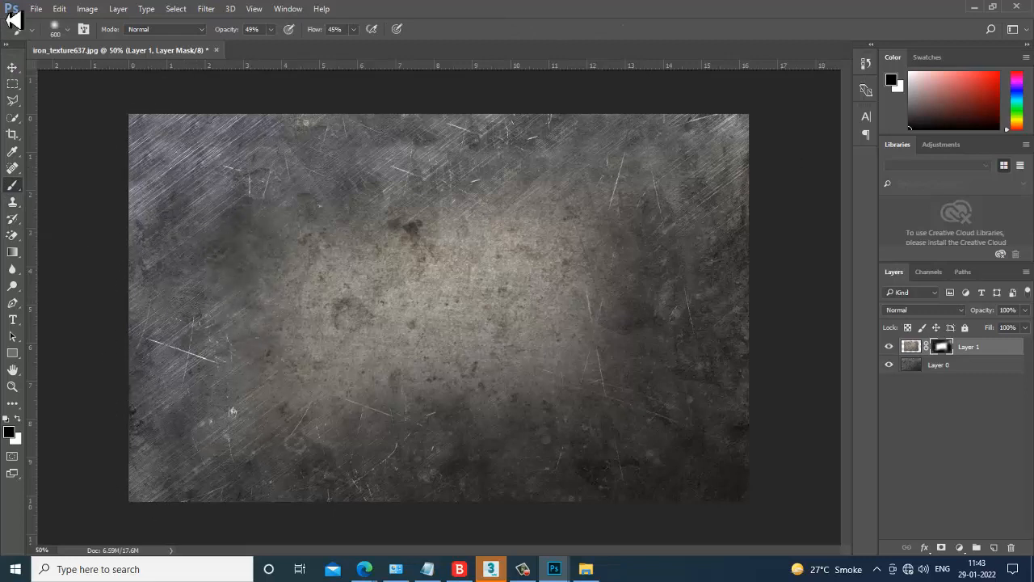
left_click(36, 9)
key("Escape")
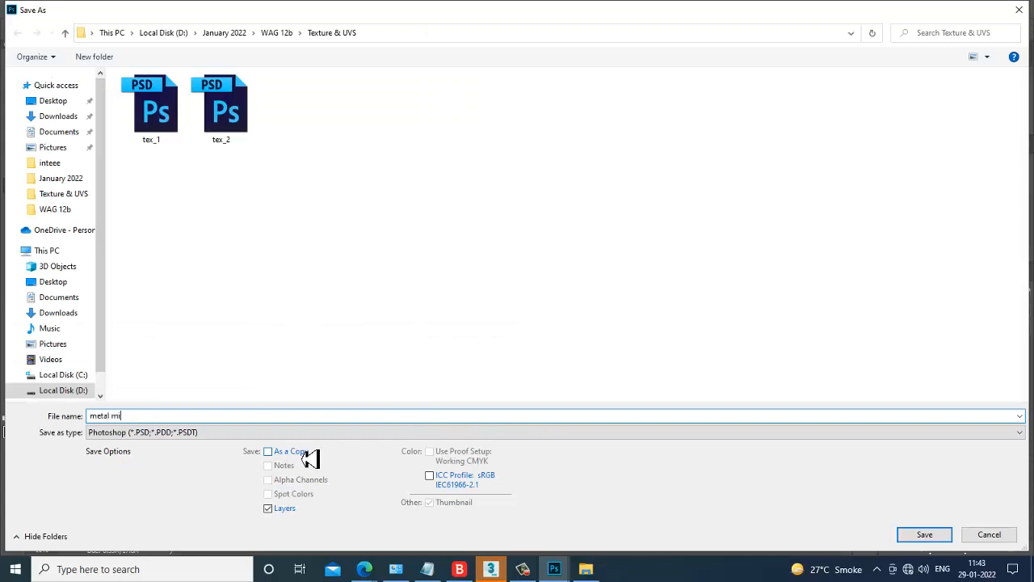
key("Tab")
key("j")
key("Return")
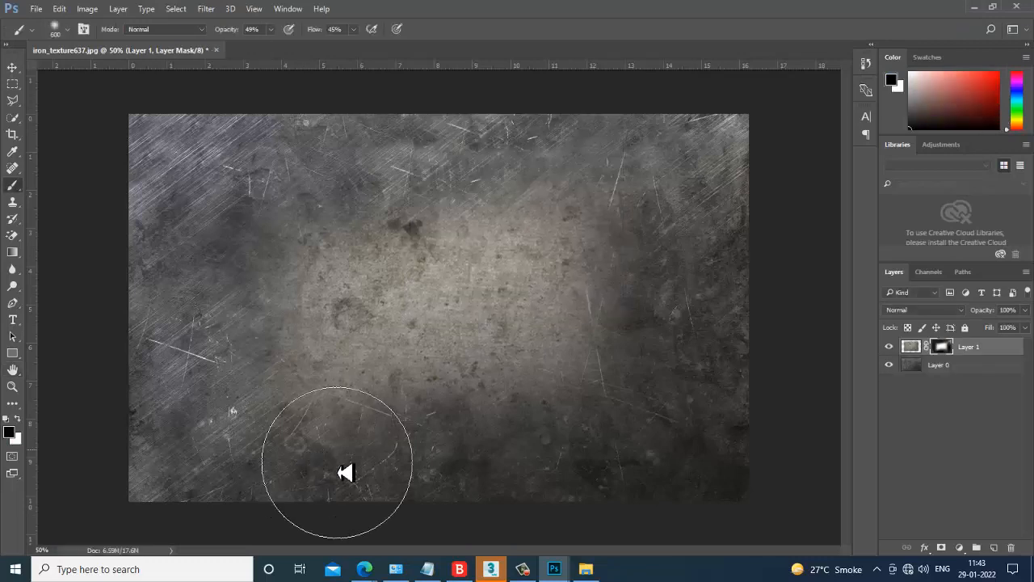
Step: Switch to 3ds Max, move the Slate Material Editor aside and select the coupler block at the locomotive's front
left_click(492, 569)
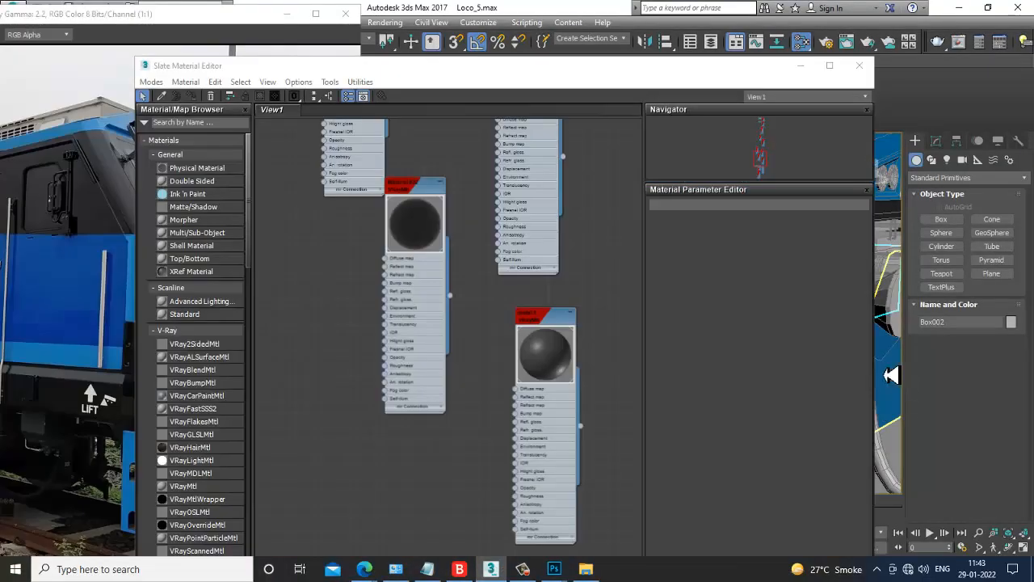
left_click_drag(662, 83, 320, 71)
middle_click_drag(767, 356, 742, 339, "alt")
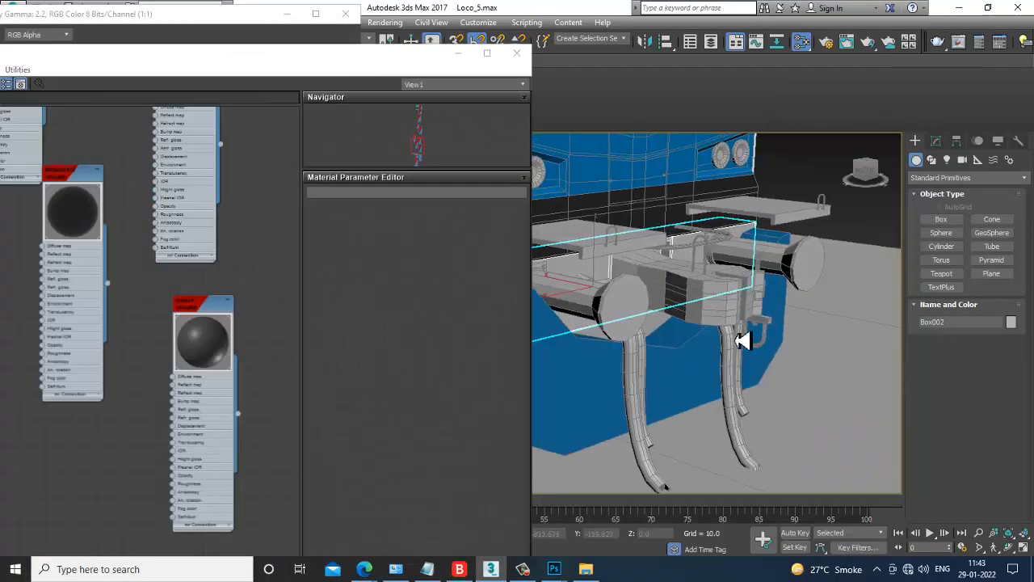
left_click(741, 297)
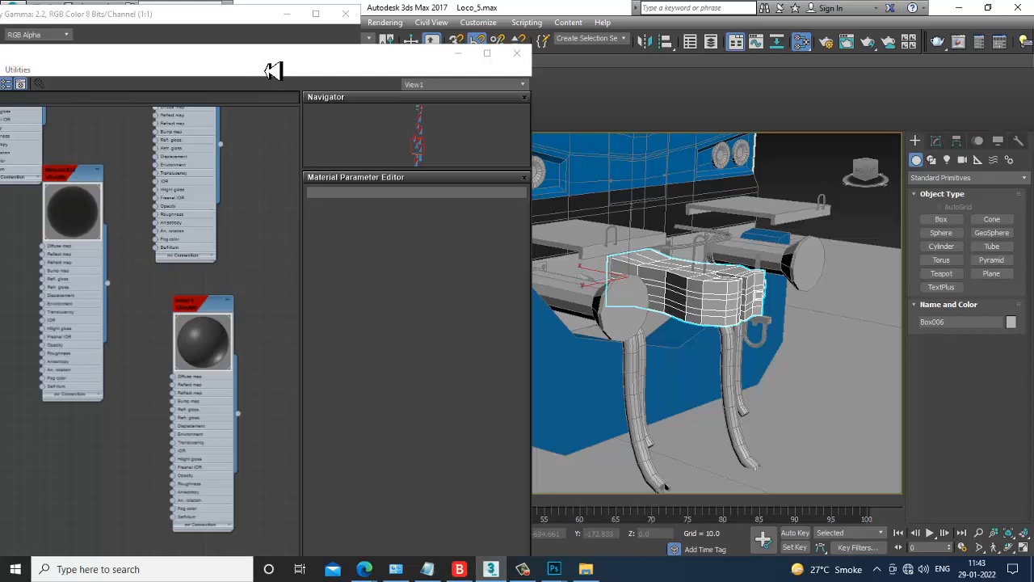
Step: Create a new VRayMtl node in an empty area of the Slate material view
left_click_drag(138, 62, 429, 29)
middle_click_drag(349, 416, 346, 323)
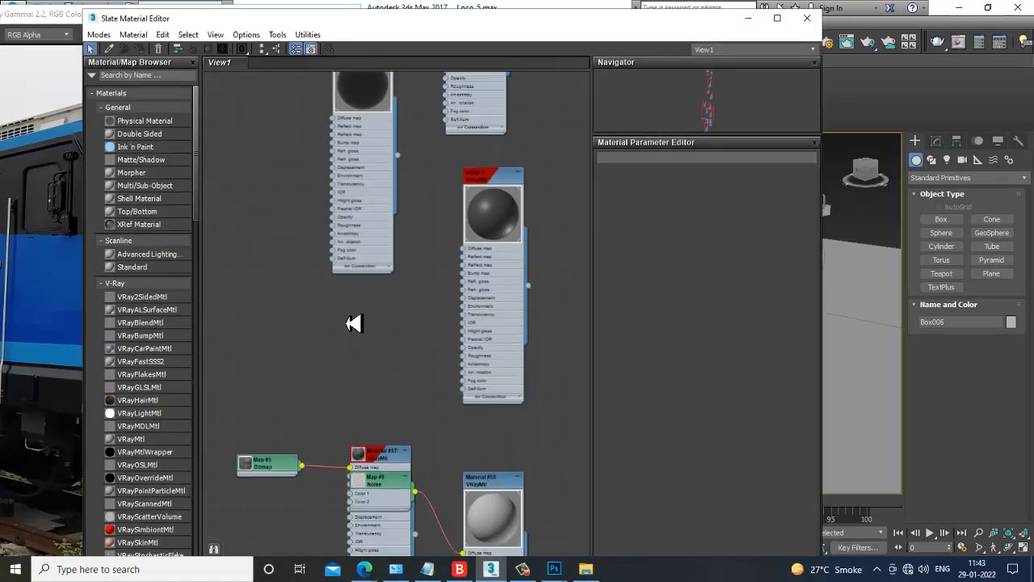
middle_click_drag(417, 542, 364, 80)
middle_click_drag(364, 541, 363, 403)
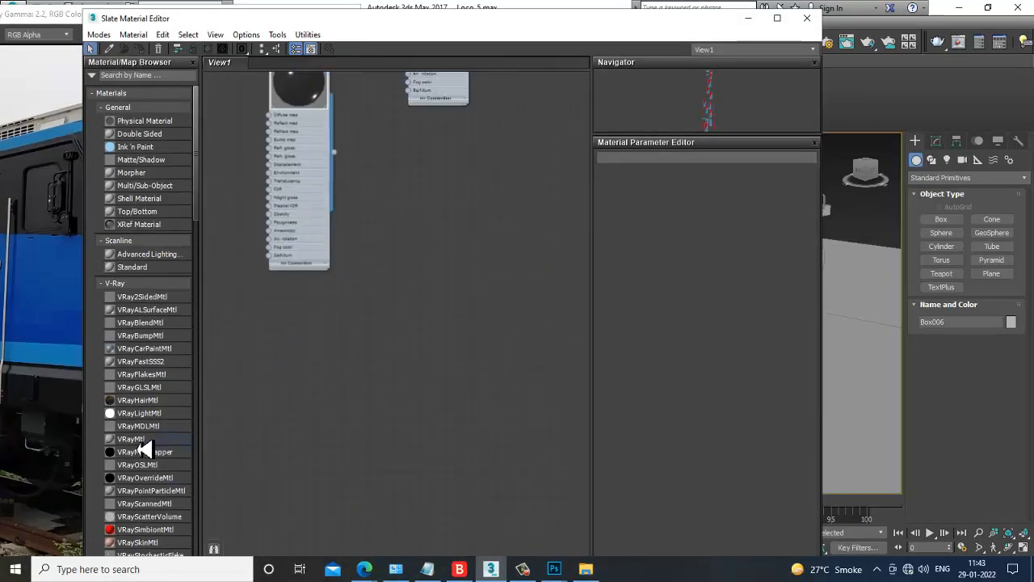
left_click_drag(139, 442, 459, 256)
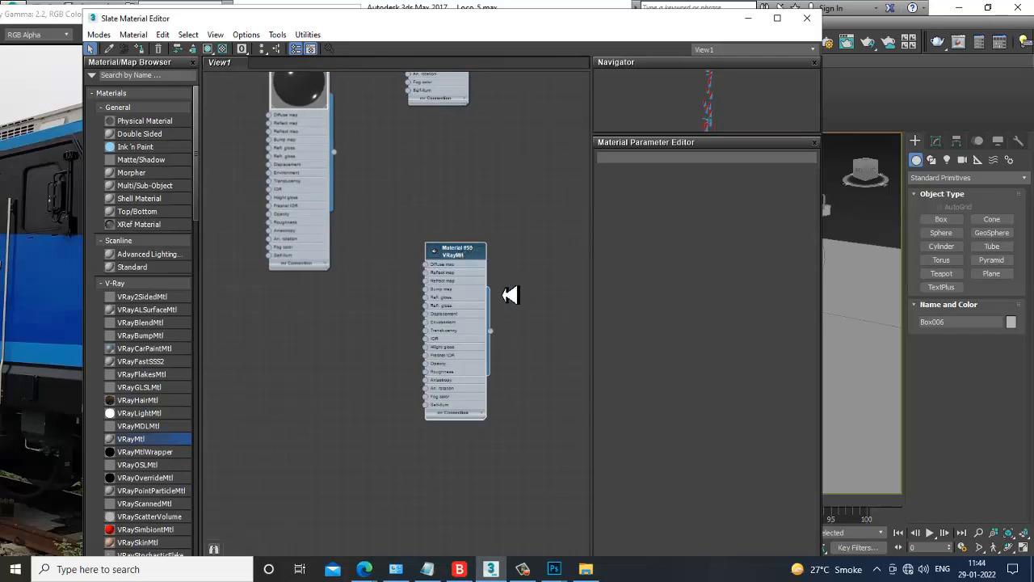
Step: Load the metal mix image as a Bitmap in the new VRayMtl's diffuse slot and apply the material to the coupler
double_click(458, 260)
left_click(699, 199)
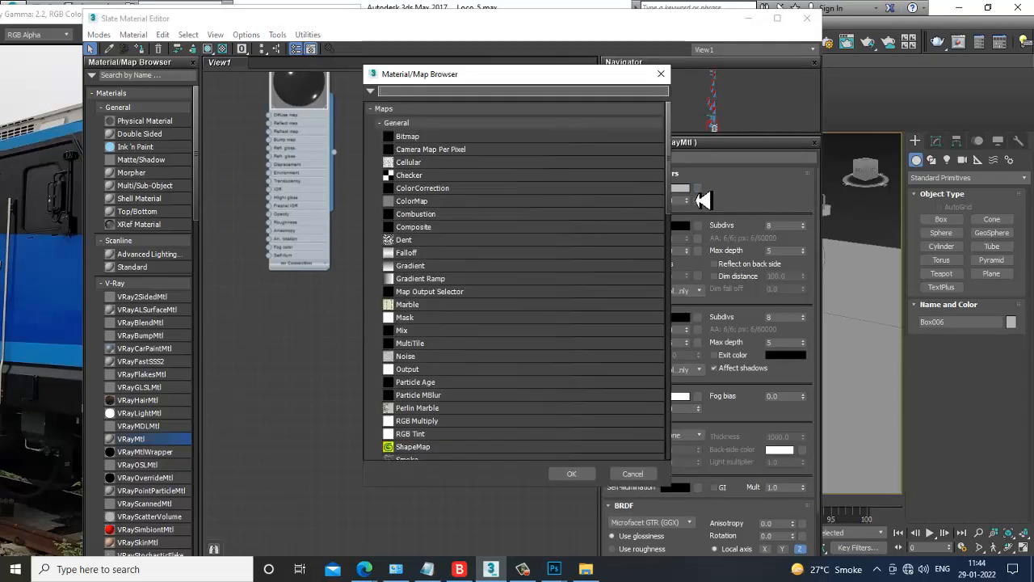
double_click(429, 137)
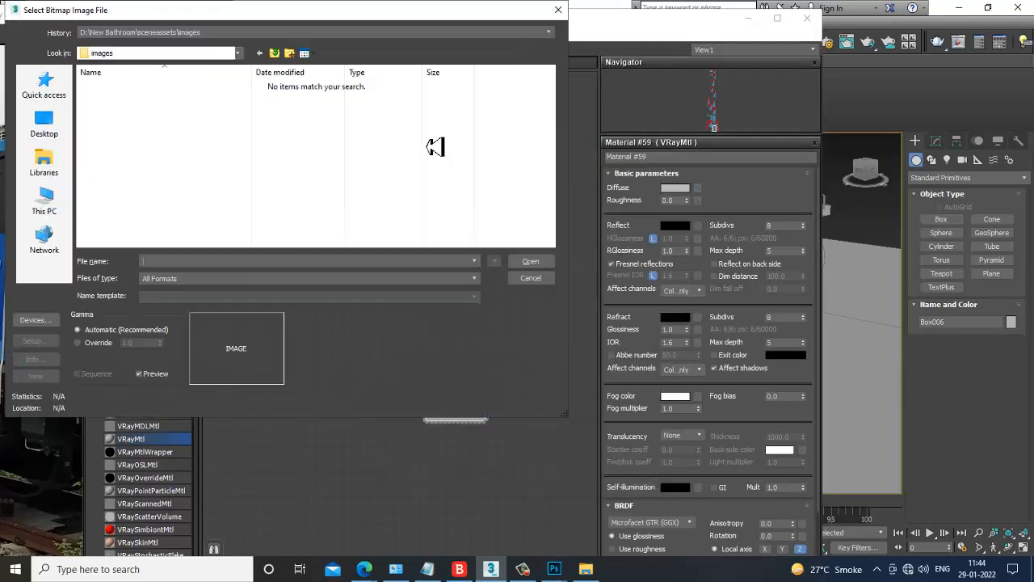
left_click(44, 202)
double_click(292, 230)
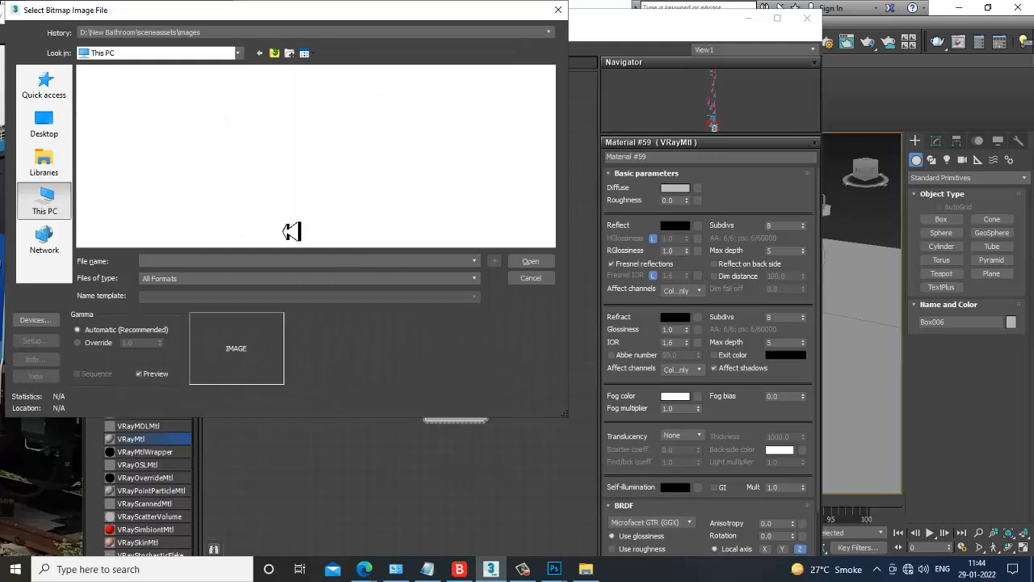
double_click(109, 111)
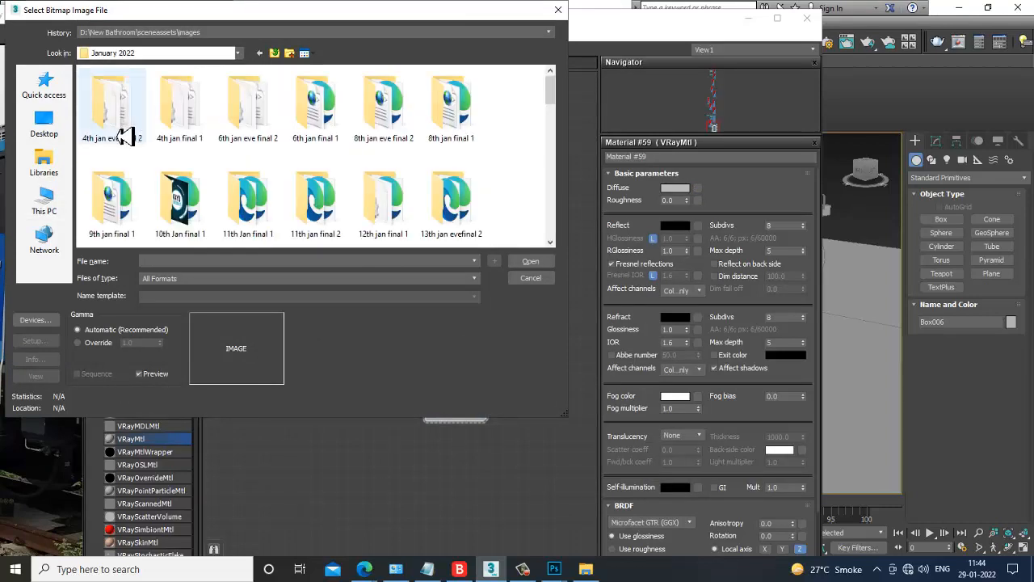
double_click(315, 121)
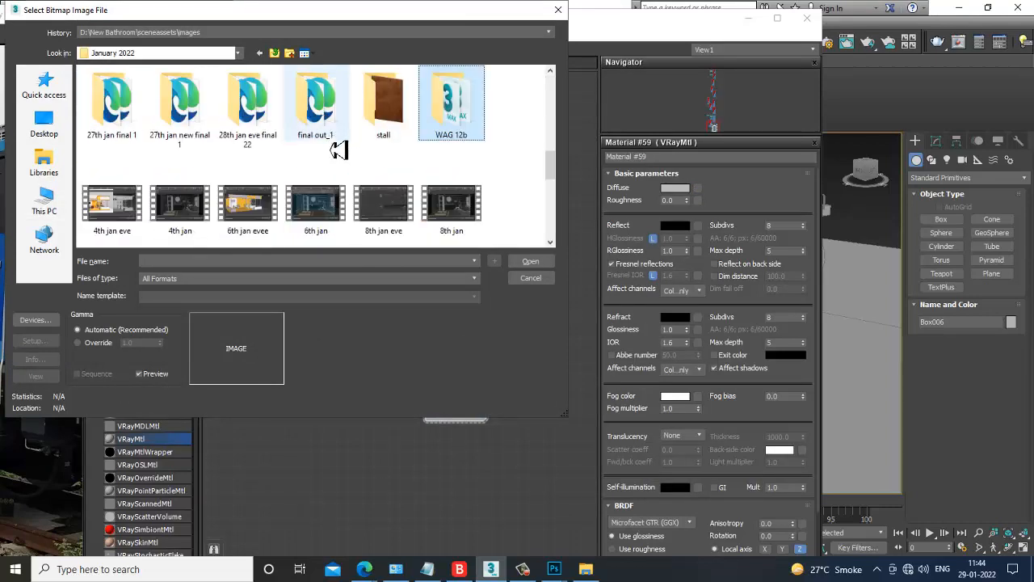
double_click(445, 130)
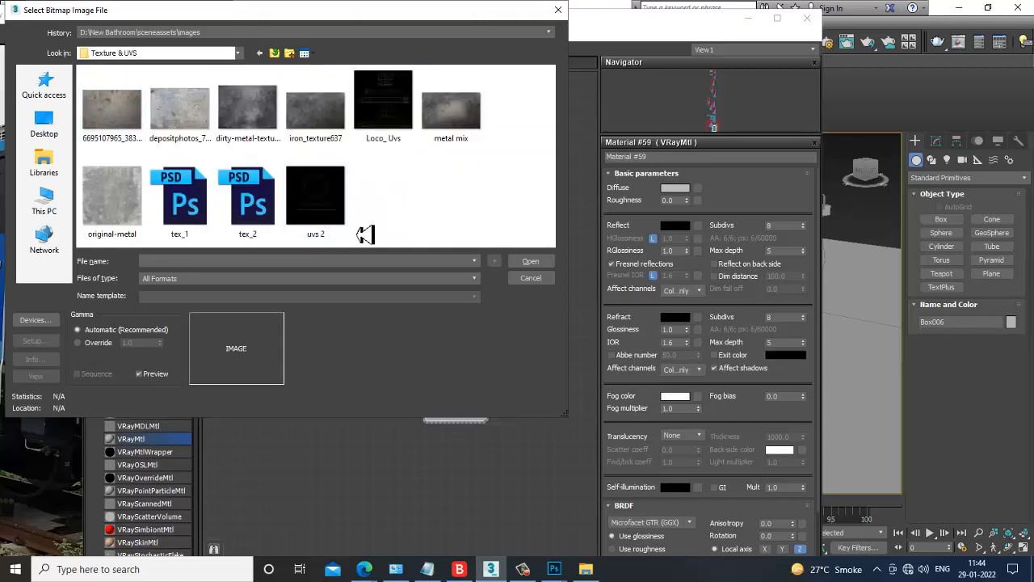
double_click(457, 117)
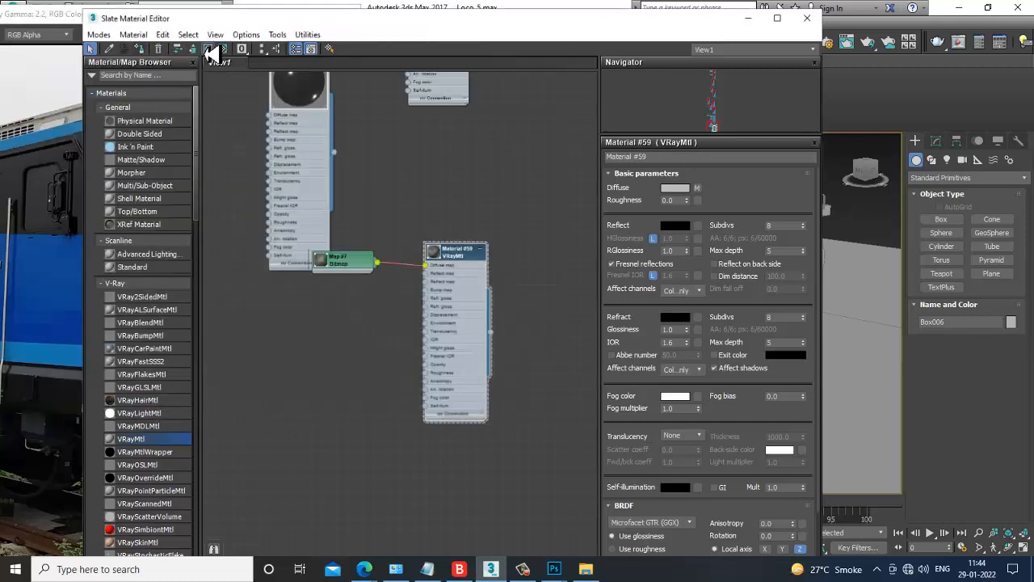
left_click(750, 18)
Step: Add a UVW Map modifier to the coupler block
scroll(677, 330, "down", 3)
middle_click_drag(674, 330, 628, 339, "alt")
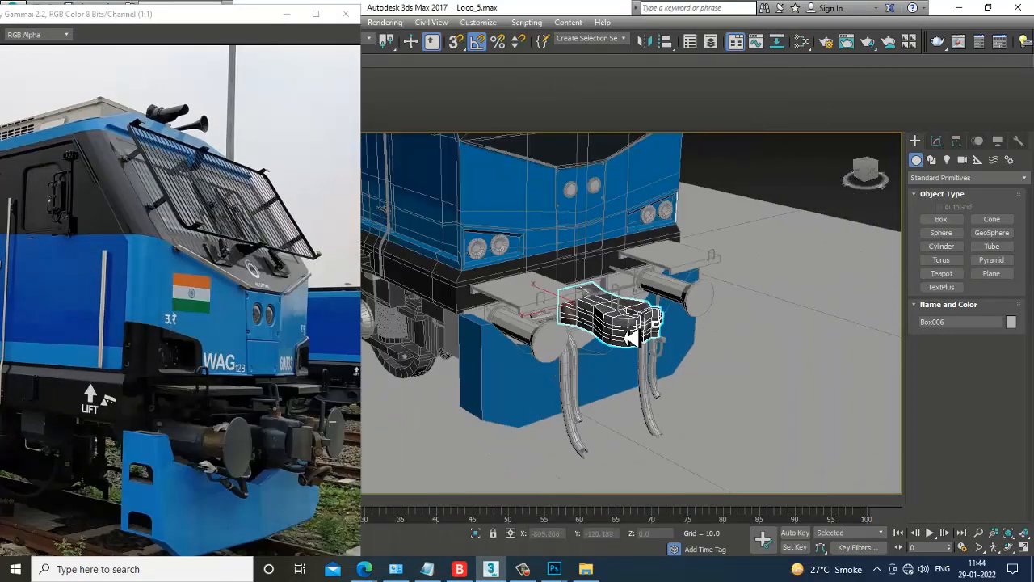
scroll(628, 339, "up", 3)
left_click(937, 142)
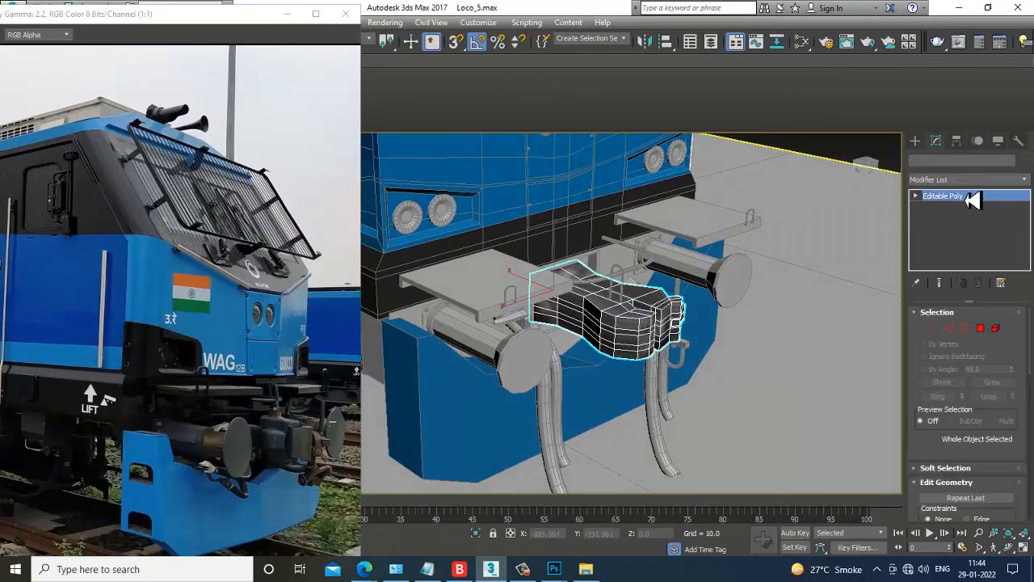
left_click(955, 181)
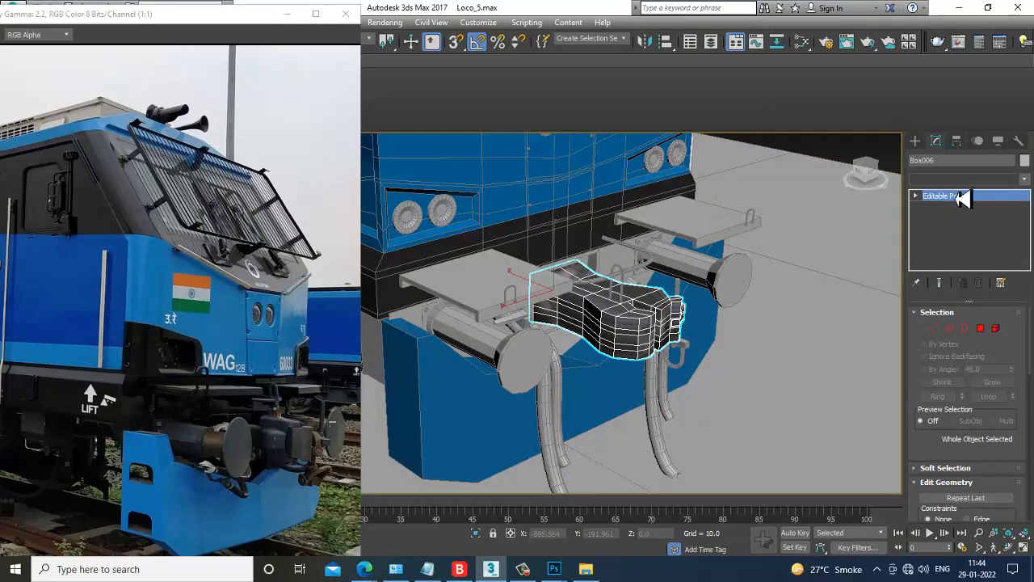
type("u")
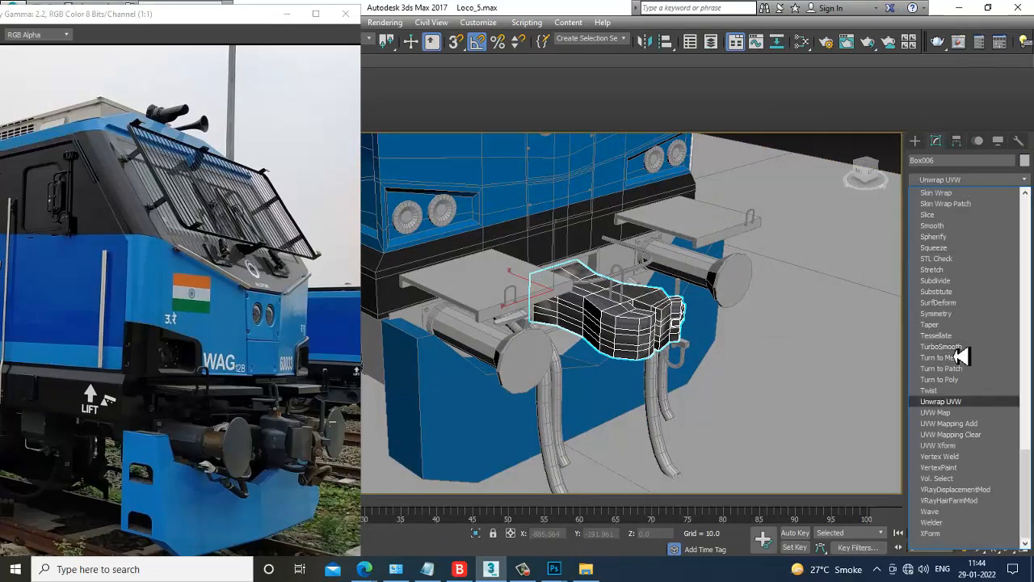
left_click(962, 413)
Step: Set the coupler's UVW mapping to Box and increase its length to 18.736
scroll(729, 330, "up", 3)
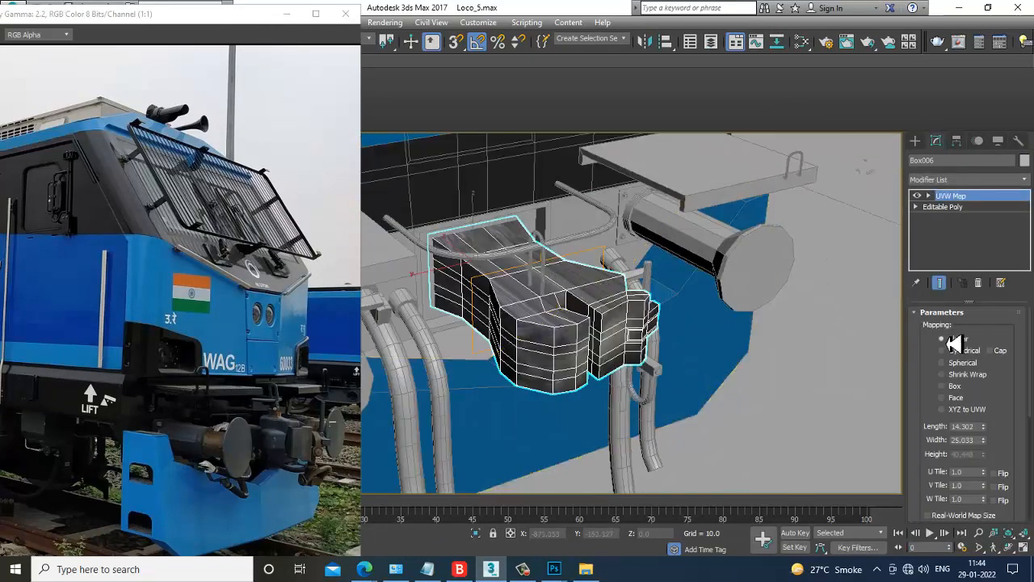
left_click(954, 386)
scroll(642, 301, "up", 5)
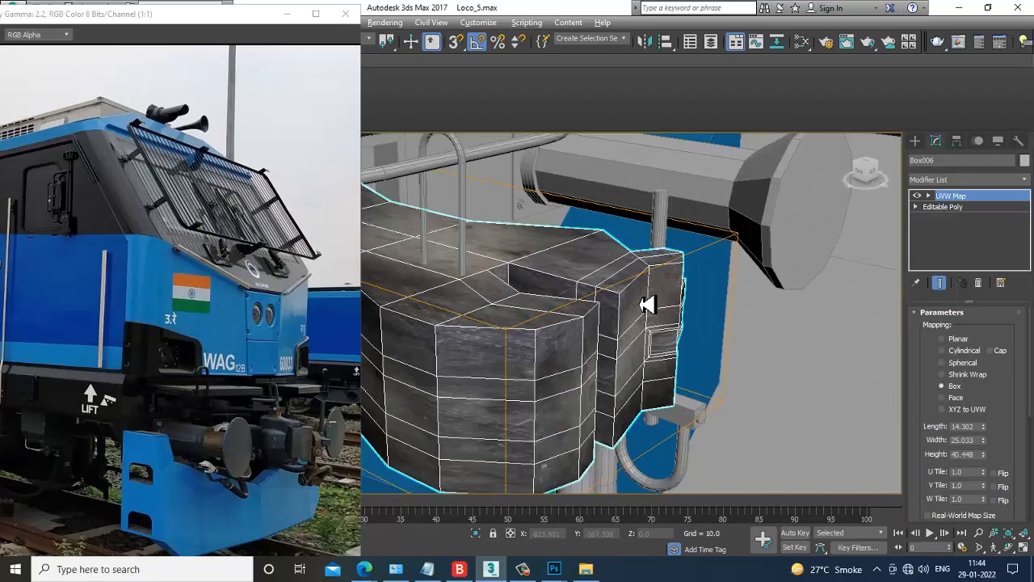
middle_click_drag(636, 300, 658, 372, "alt")
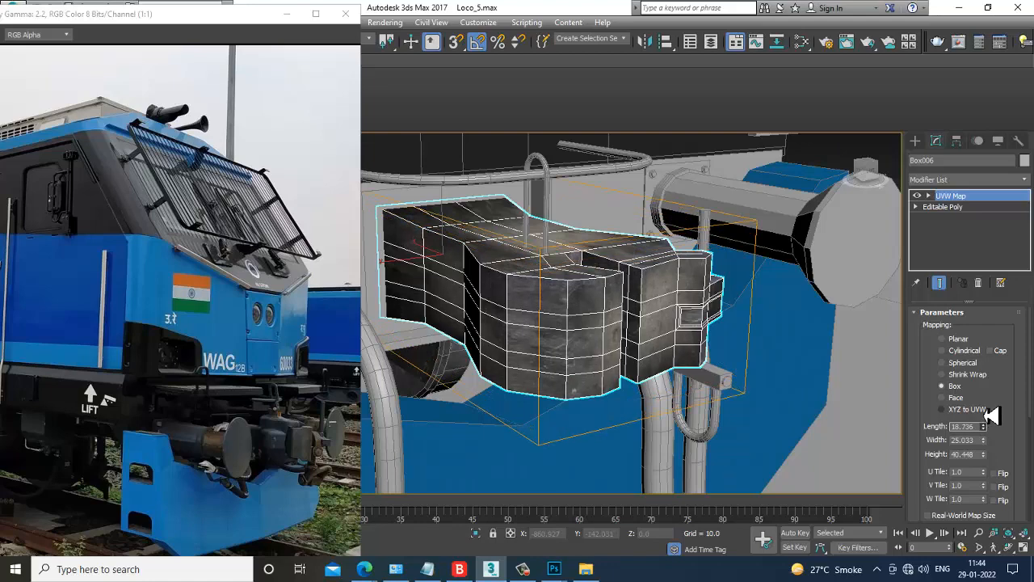
scroll(584, 372, "down", 3)
middle_click_drag(583, 371, 574, 399, "alt")
scroll(598, 384, "down", 6)
Step: Deselect the coupler and select the buffer beam behind it
left_click(670, 311)
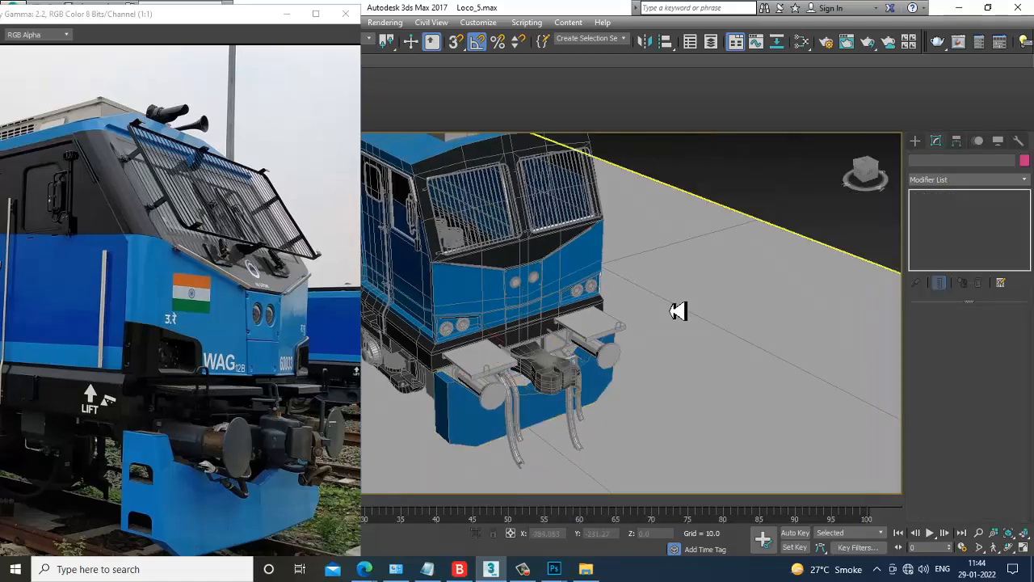
middle_click_drag(677, 311, 693, 345, "alt")
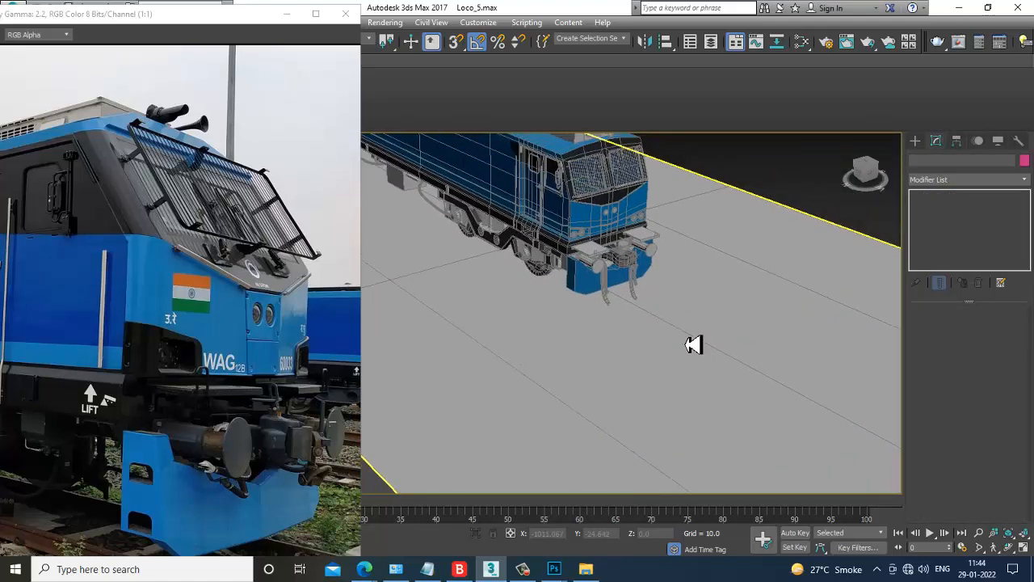
scroll(593, 242, "up", 6)
middle_click_drag(593, 242, 704, 379)
middle_click_drag(598, 153, 745, 319)
left_click(726, 372)
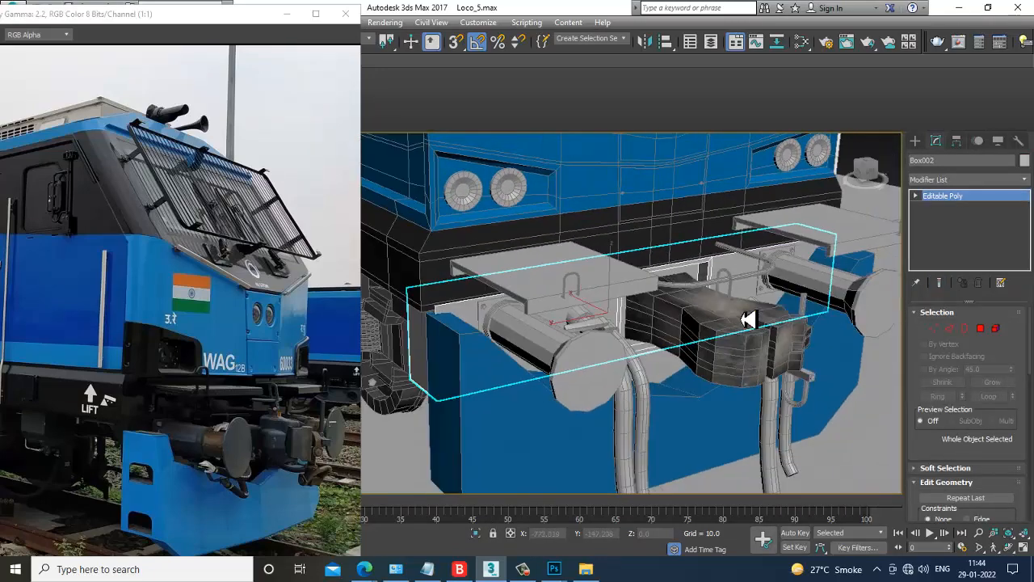
Step: Find the metal 1 VRayMtl in the material view and apply it to the selected buffer beam
key("m")
middle_click_drag(465, 209, 482, 323)
middle_click_drag(452, 212, 466, 367)
middle_click_drag(455, 164, 475, 420)
middle_click_drag(451, 89, 445, 258)
scroll(477, 333, "up", 1)
double_click(499, 275)
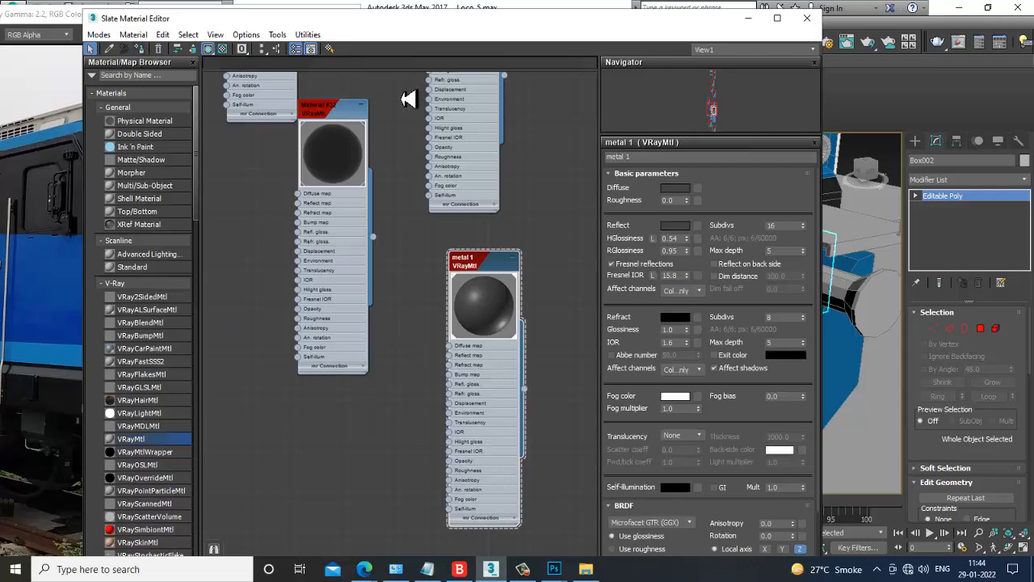
left_click(749, 21)
Step: Deselect the buffer beam and examine the bogie, undercarriage and coupler area for parts that still lack a metal material
scroll(706, 305, "down", 5)
mouse_move(561, 328)
middle_mouse_down("alt")
mouse_move(517, 315)
mouse_move(563, 348)
middle_mouse_up("alt")
left_click(681, 229)
scroll(602, 339, "up", 10)
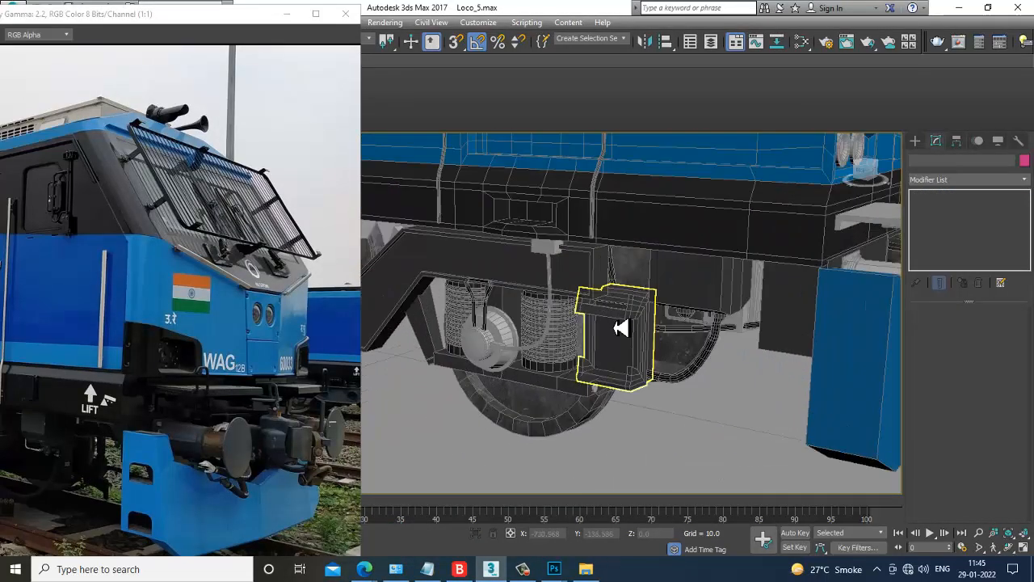
scroll(634, 314, "up", 5)
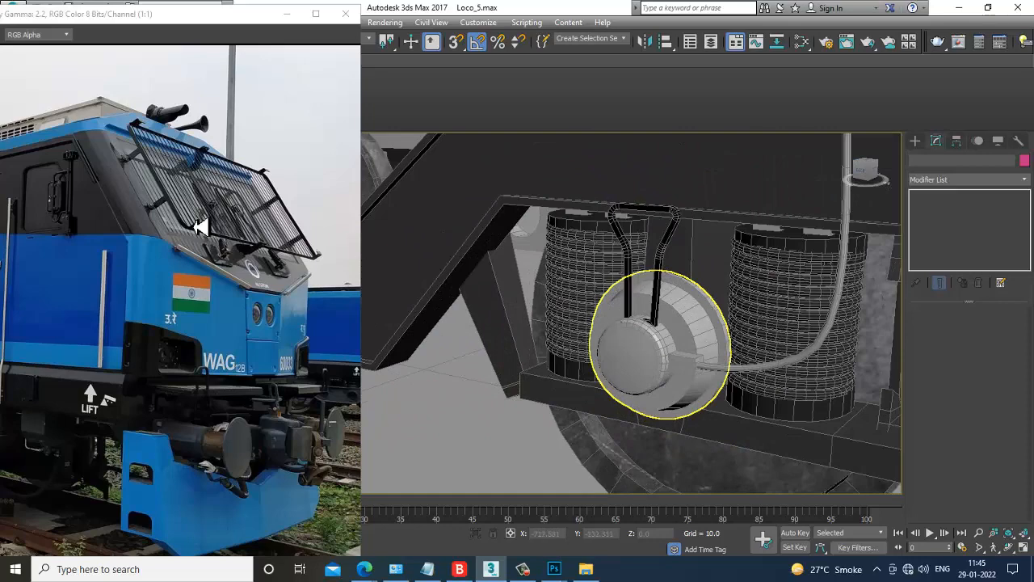
scroll(708, 323, "up", 10)
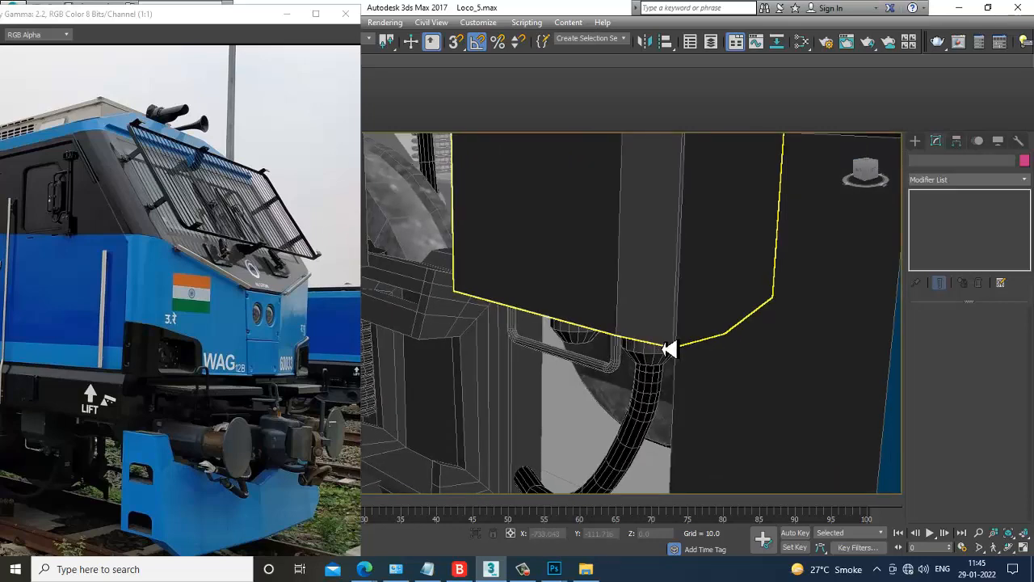
middle_click_drag(719, 356, 618, 234)
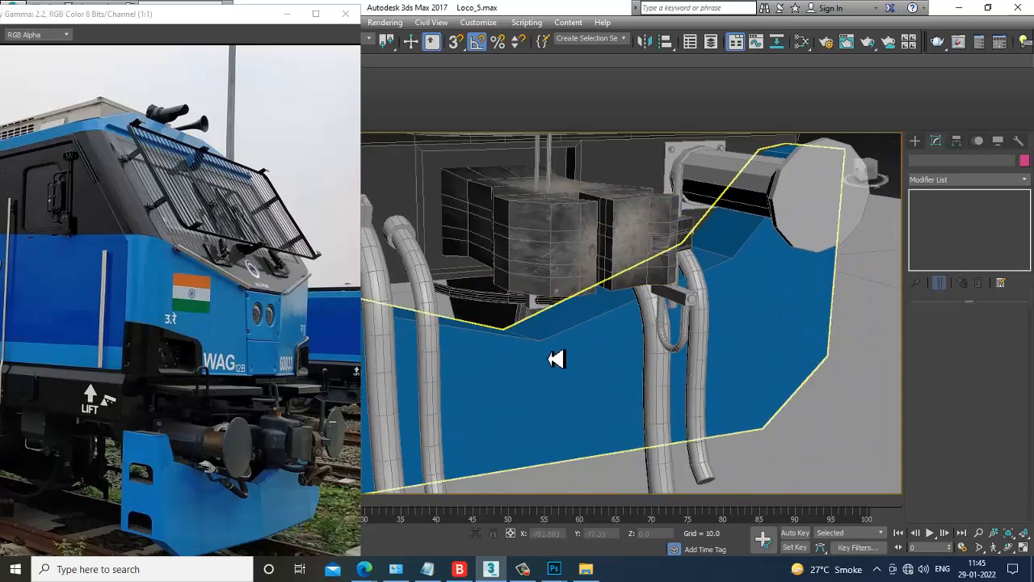
middle_click_drag(583, 389, 628, 380)
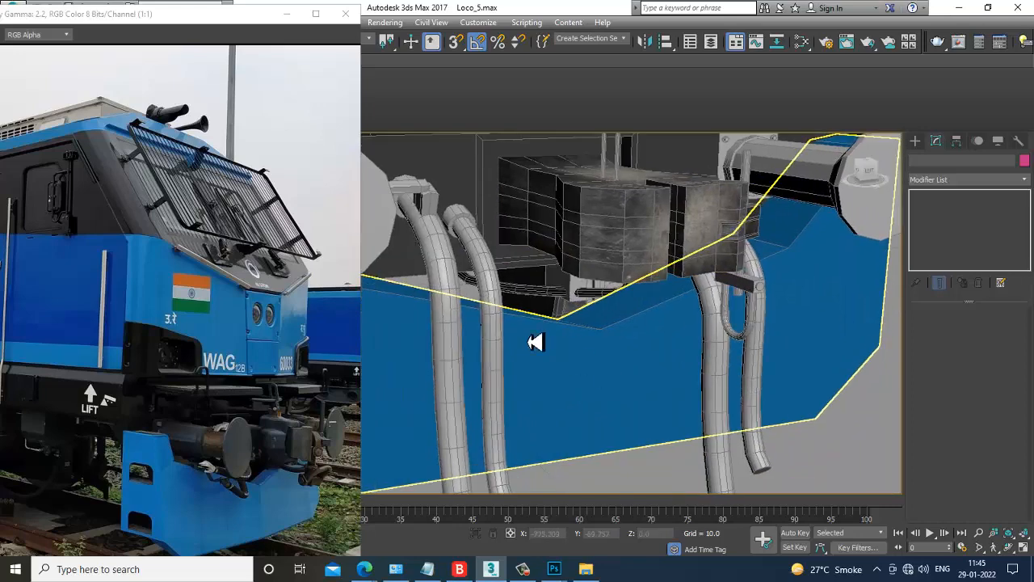
Step: Select the small block, rod, hanging loop, curved rail and hook around the coupler and apply the metal 1 material to them
left_click(755, 287)
middle_click_drag(755, 287, 723, 283, "alt")
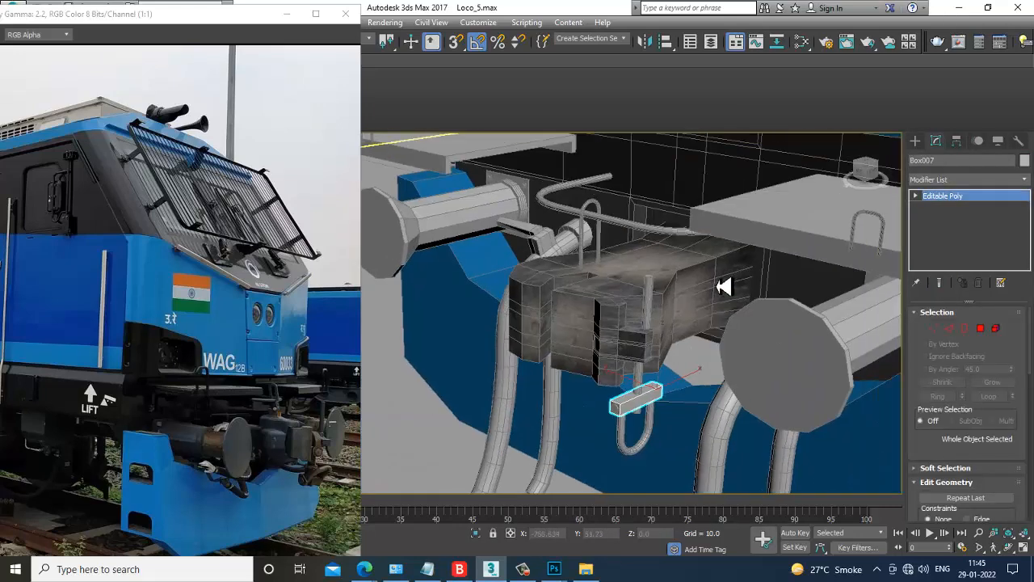
left_click(658, 313, "ctrl")
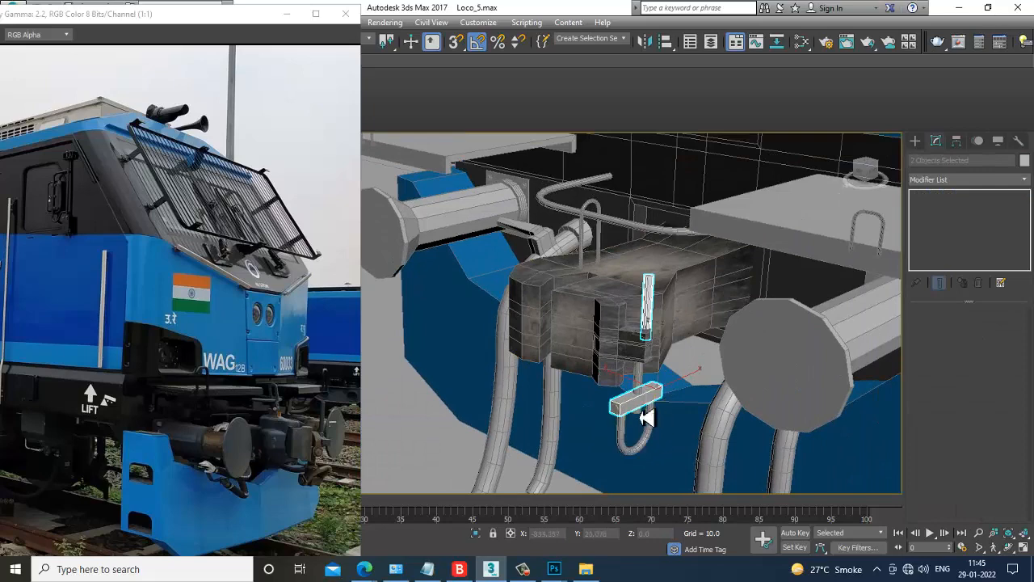
left_click(649, 456, "ctrl")
middle_click_drag(827, 397, 610, 283, "alt")
left_click(545, 260, "ctrl")
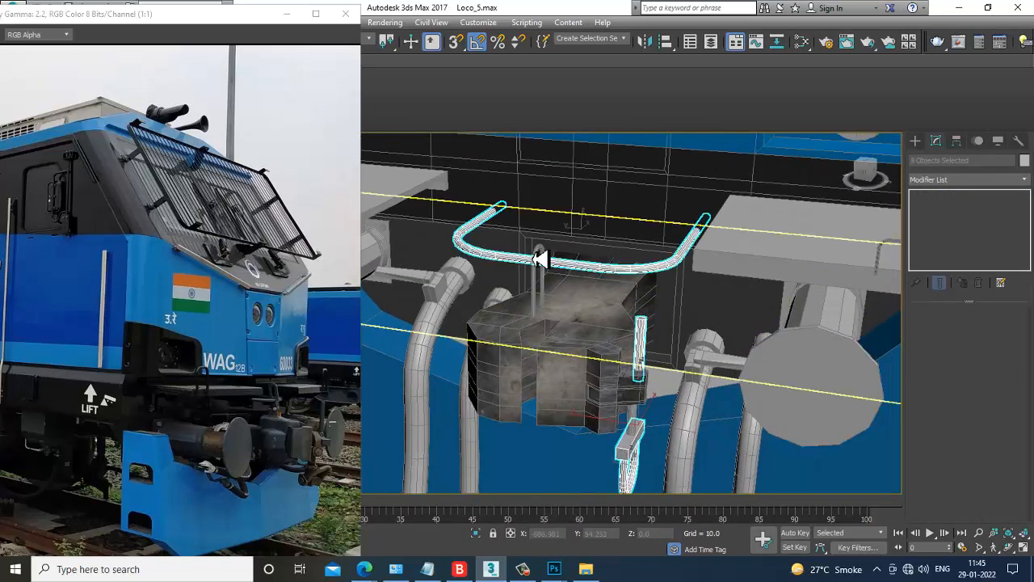
key("m")
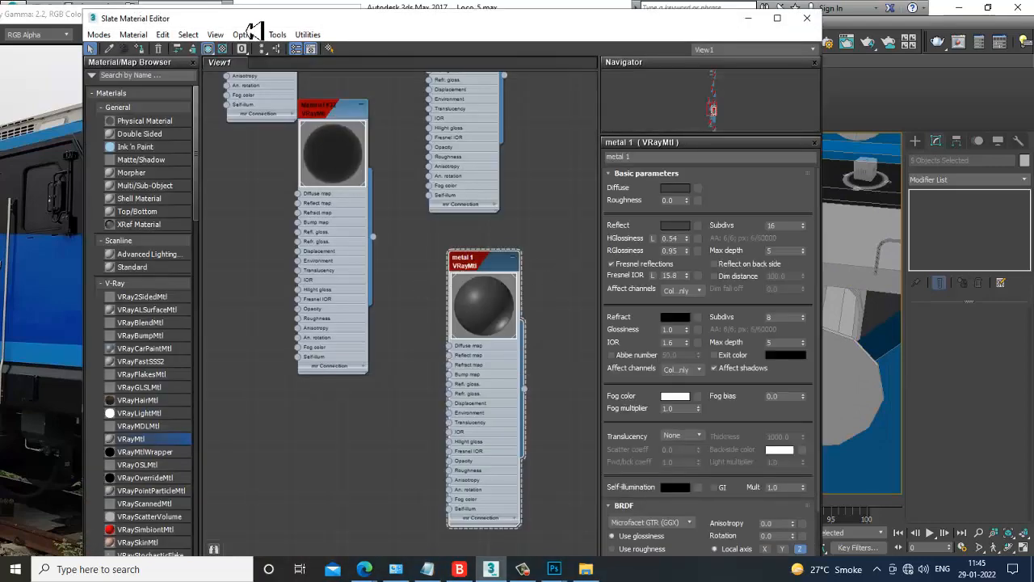
left_click(748, 19)
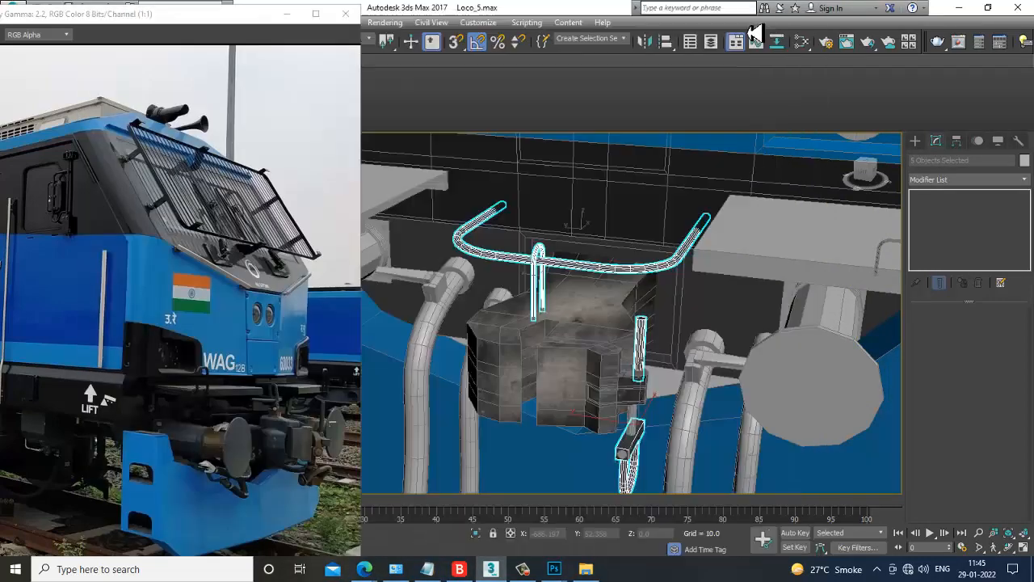
Step: Clear the coupler parts from the selection and select the near-side buffer cylinder beneath the front platform
scroll(664, 313, "down", 8)
middle_click_drag(732, 284, 501, 266)
middle_click_drag(650, 292, 708, 228, "alt")
left_click(733, 254)
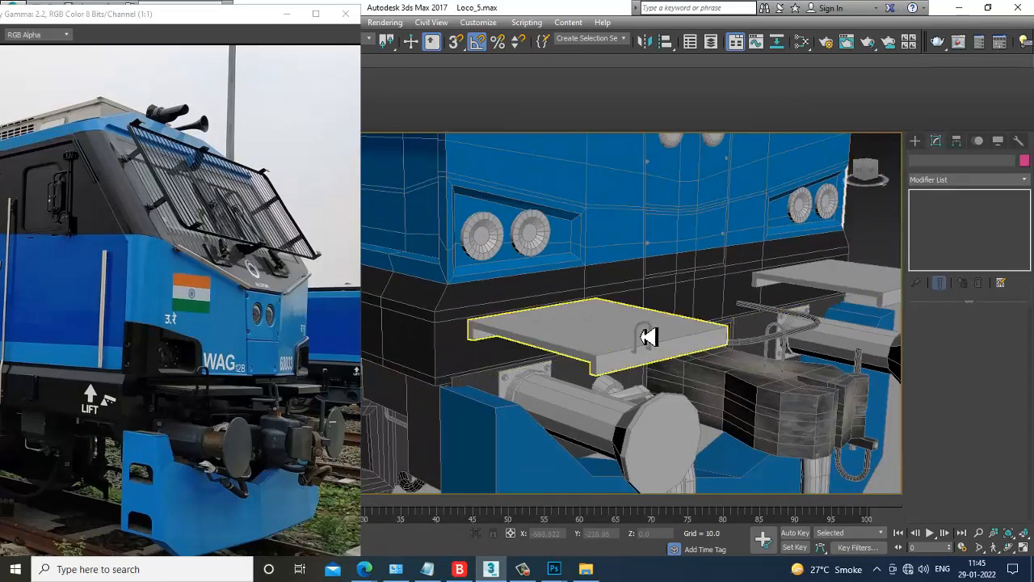
left_click(616, 348)
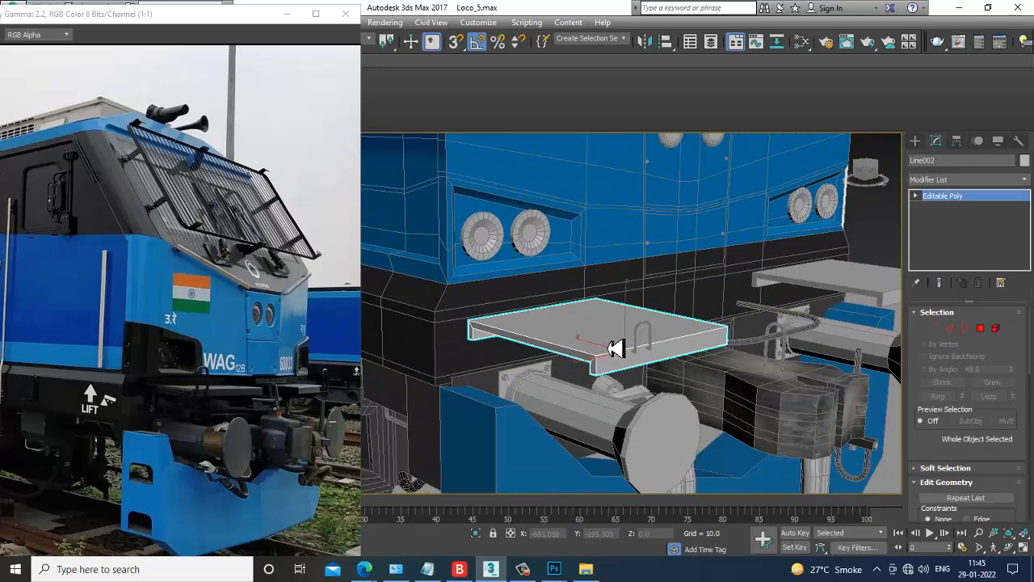
mouse_move(686, 388)
middle_mouse_down()
mouse_move(653, 342)
mouse_move(635, 374)
mouse_move(657, 382)
mouse_move(686, 374)
middle_mouse_up()
left_click(614, 364)
scroll(641, 381, "up", 3)
scroll(687, 374, "down", 4)
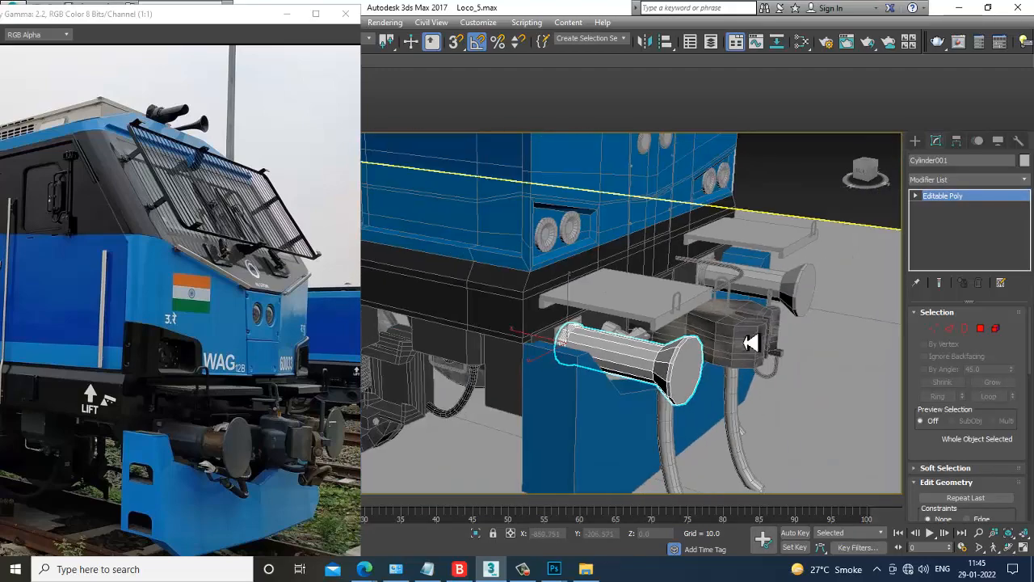
Step: Add an edge loop around the middle of the buffer's shaft with Swift Loop
middle_click_drag(824, 300, 704, 364)
middle_click_drag(626, 348, 533, 372, "alt")
scroll(533, 371, "up", 3)
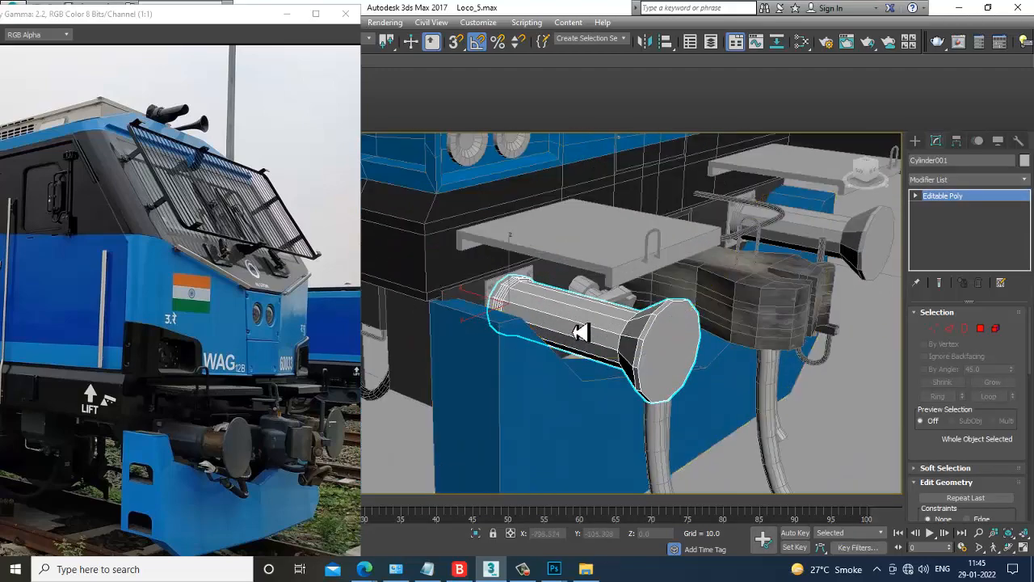
scroll(591, 341, "up", 3)
middle_click_drag(617, 355, 686, 324, "alt")
scroll(671, 341, "up", 3)
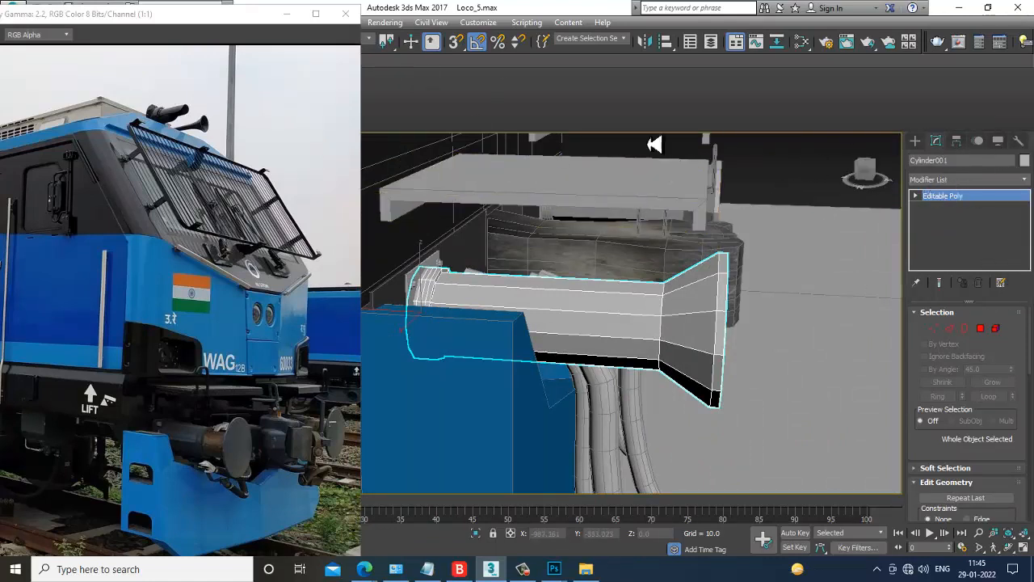
left_click_drag(173, 31, 121, 111)
left_click(42, 63)
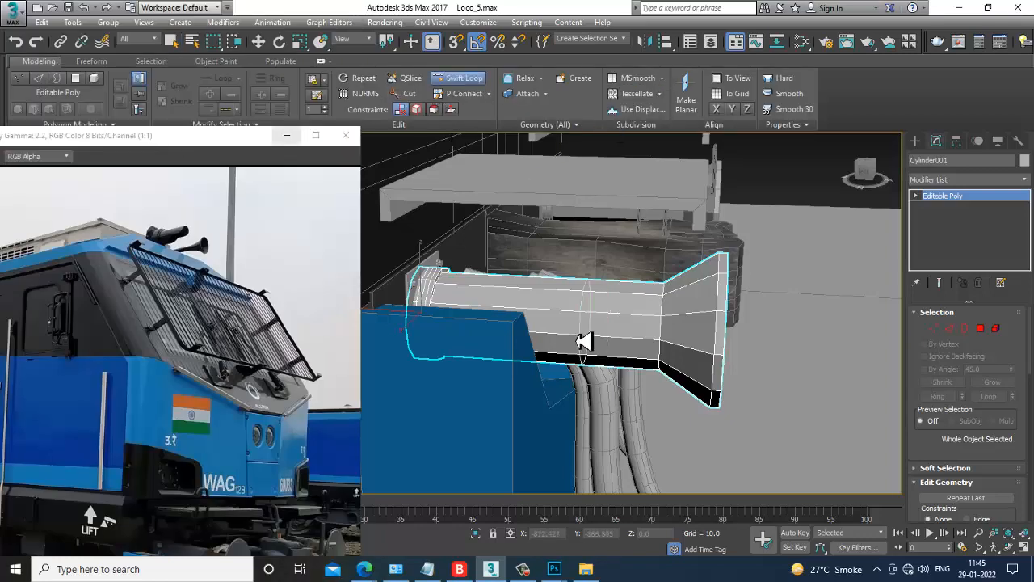
key("w")
Step: Select the polygons of the buffer's rear section up to the new edge loop and apply the metal 1 material to them
middle_click_drag(701, 346, 860, 332, "alt")
left_click(981, 330)
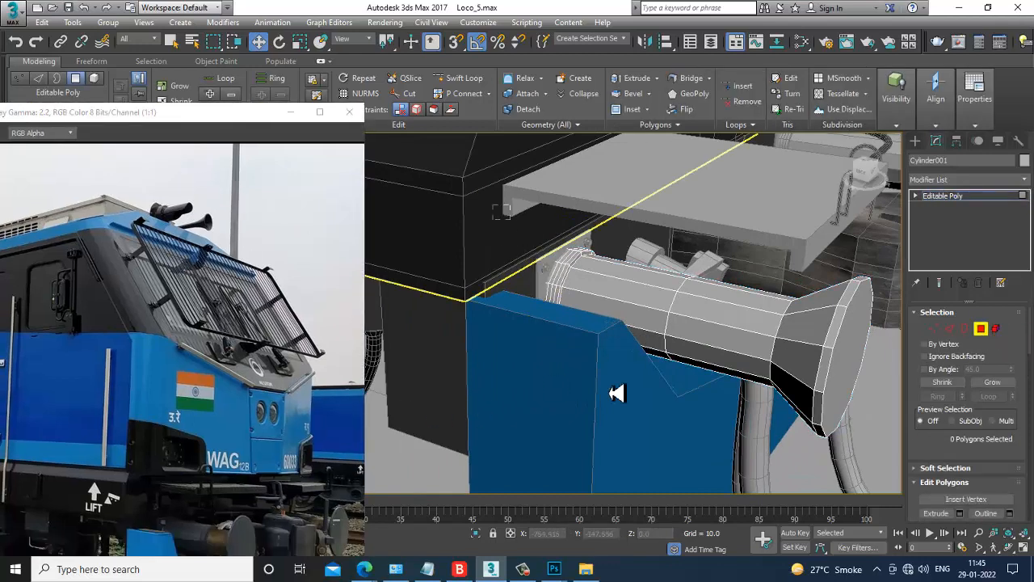
left_click_drag(650, 428, 649, 422)
key("F3")
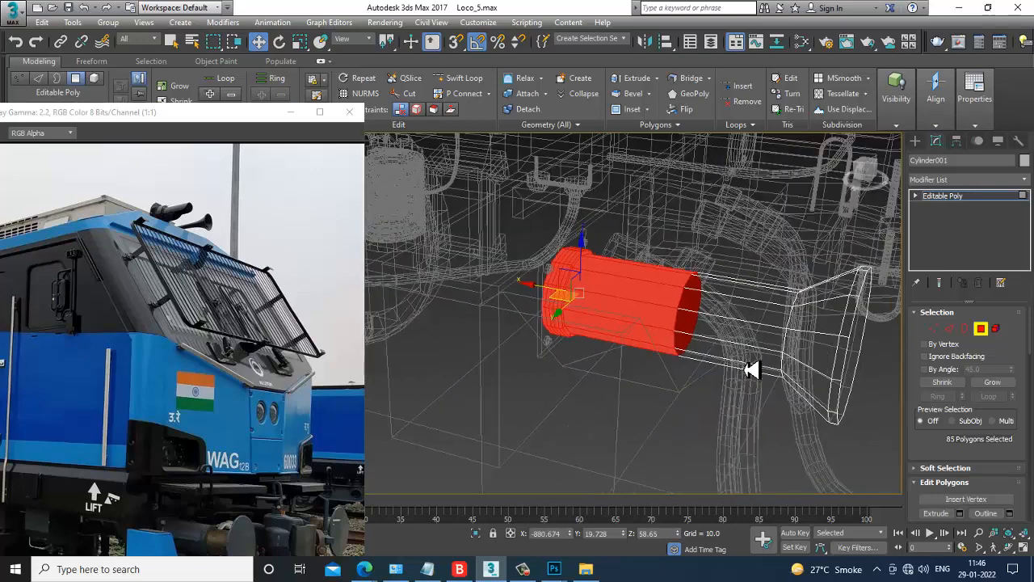
key("m")
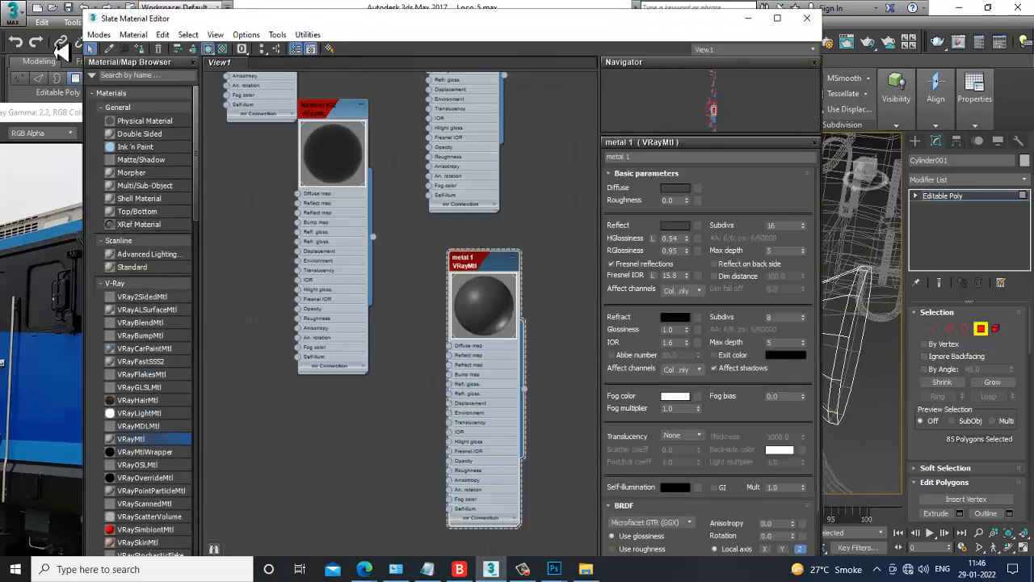
left_click(748, 18)
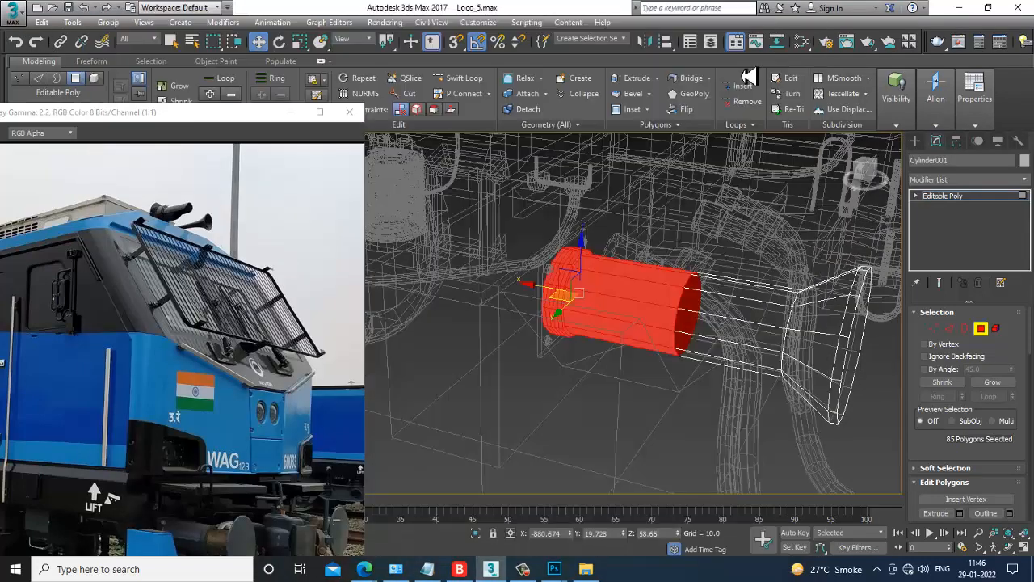
scroll(669, 311, "down", 2)
middle_click_drag(727, 353, 636, 360, "alt")
scroll(693, 325, "down", 4)
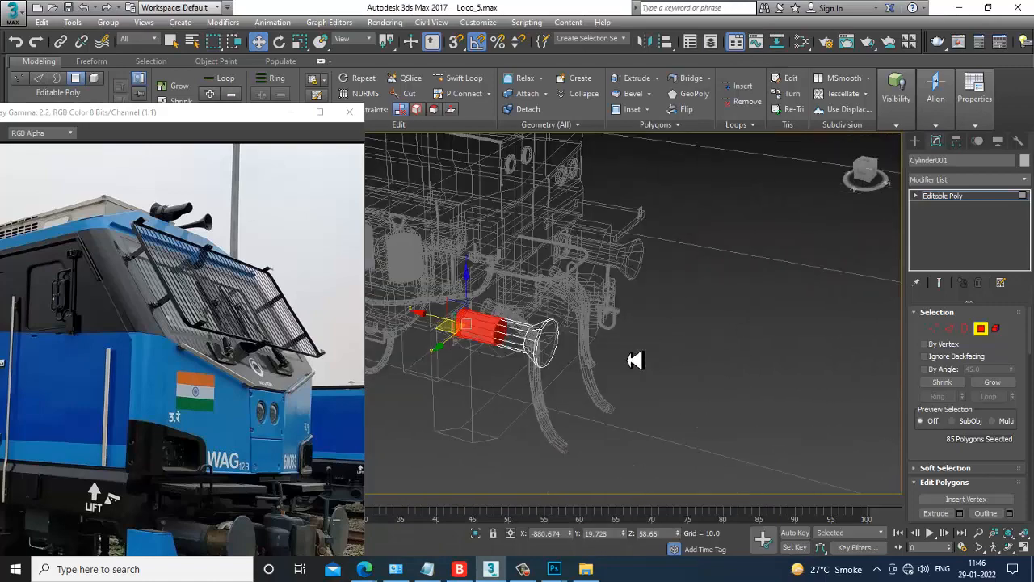
left_click(617, 326)
key("F3")
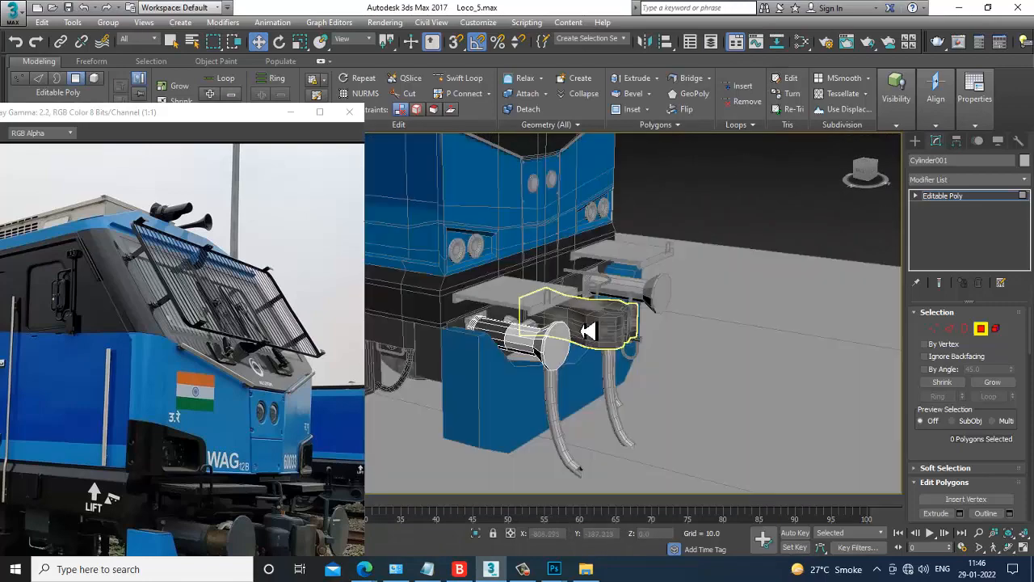
Step: Select the shaft polygons between the edge loop and the flared head and apply the dirty metal bitmap material to them
scroll(465, 358, "up", 8)
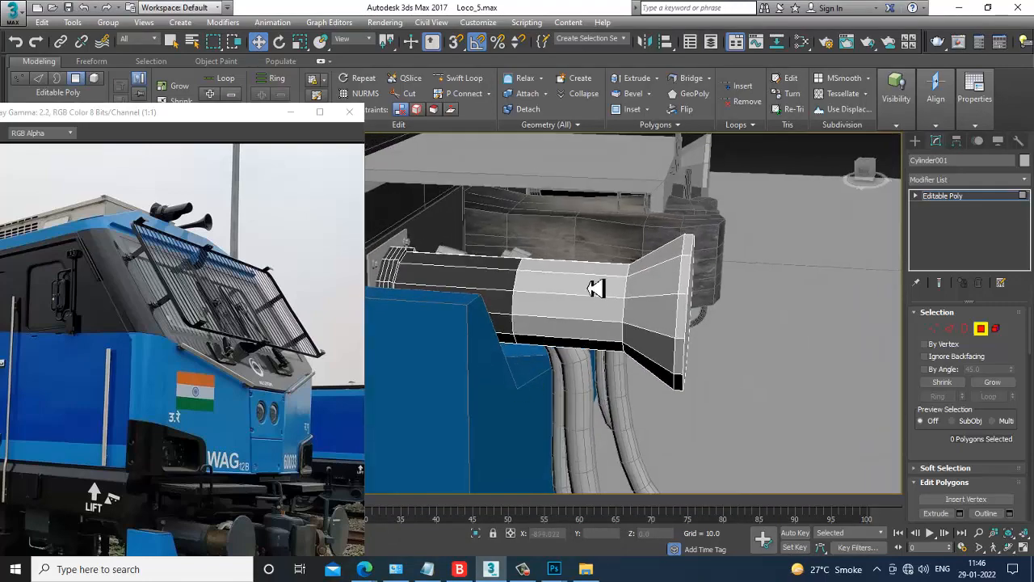
left_click_drag(608, 436, 607, 435)
middle_click_drag(607, 435, 672, 338, "alt")
key("m")
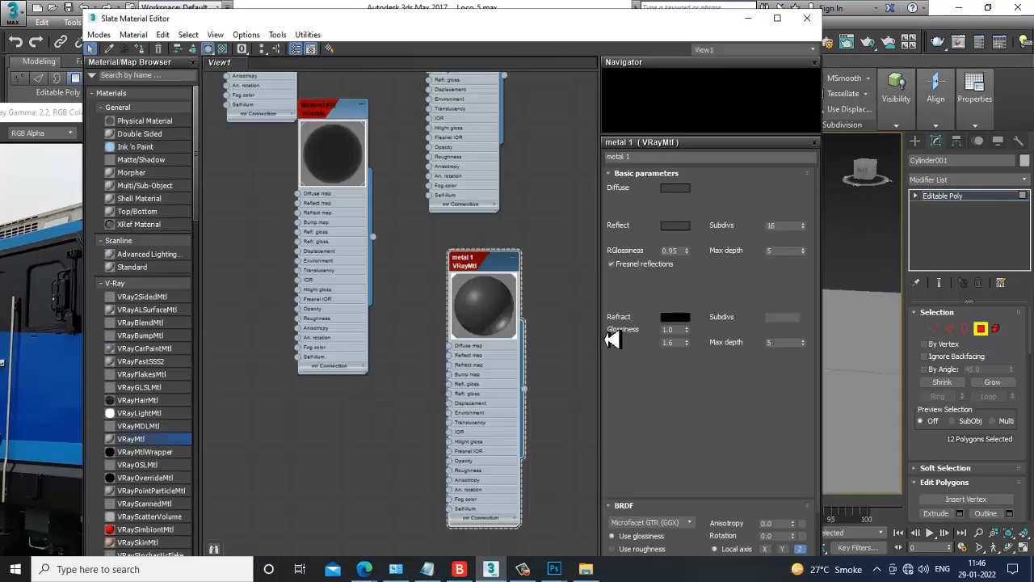
scroll(503, 291, "down", 8)
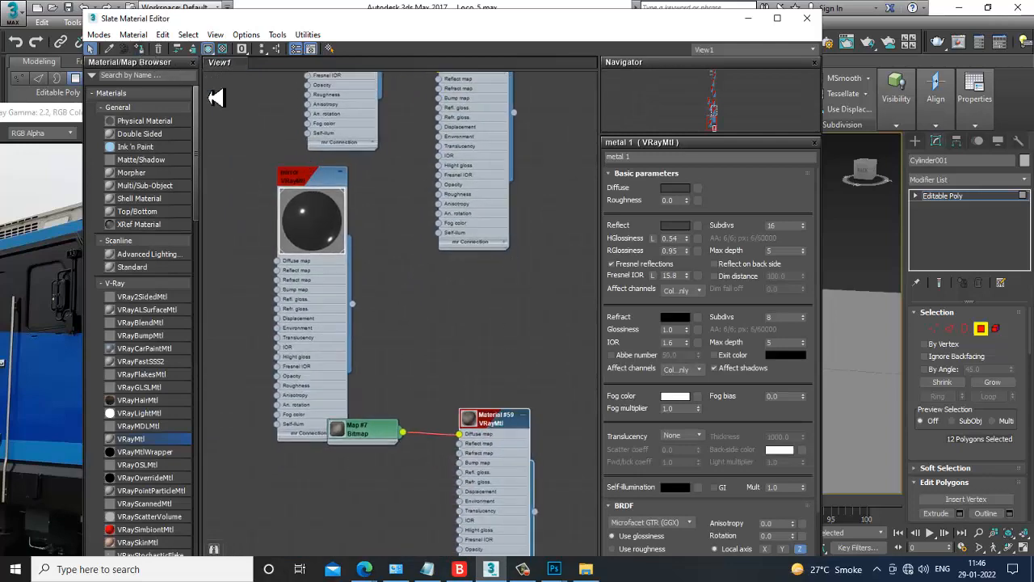
left_click(748, 18)
Step: Add a UVW Map modifier to the selected shaft polygons and set its mapping to Cylindrical
middle_click_drag(700, 261, 799, 281, "alt")
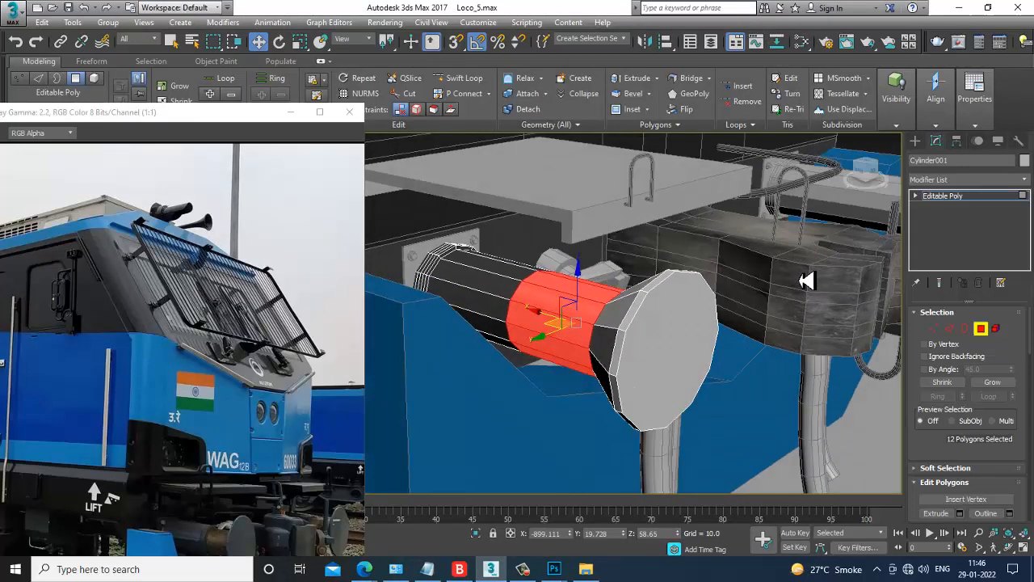
left_click(970, 180)
scroll(976, 300, "down", 10)
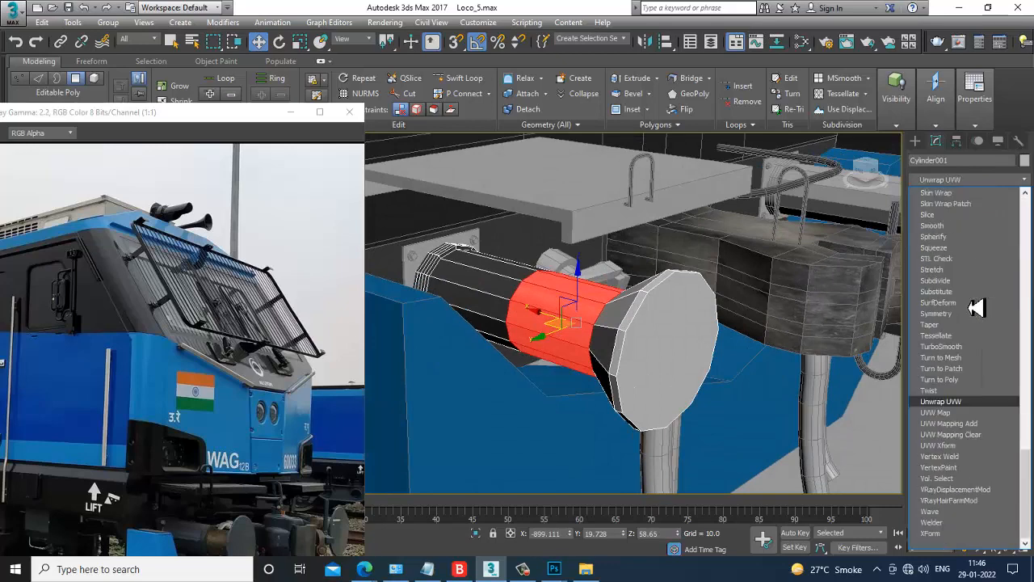
left_click(951, 413)
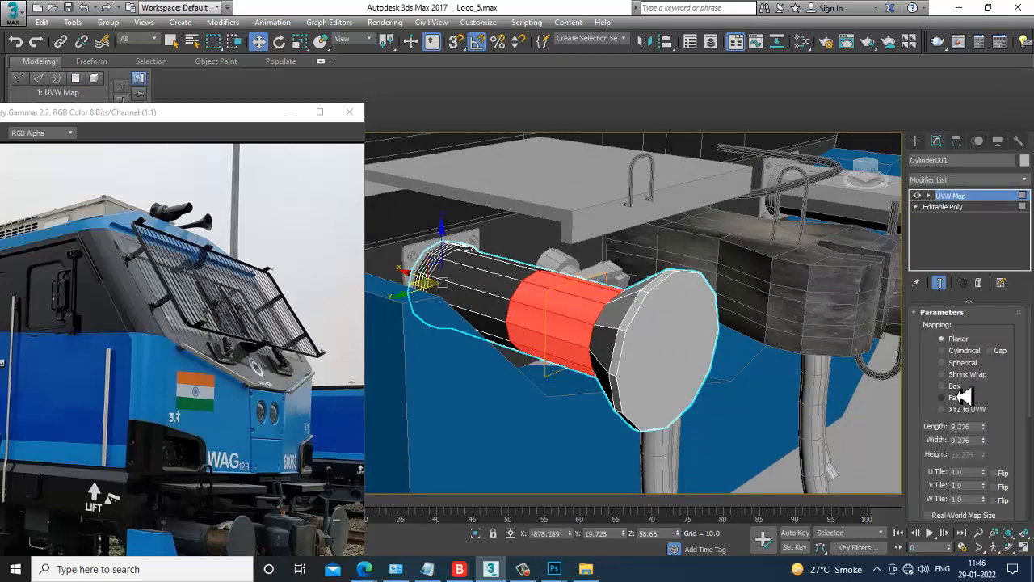
Step: Deselect the buffer and examine the texture on its shaft, comparing it with the opposite buffer and the coupler
scroll(745, 324, "down", 6)
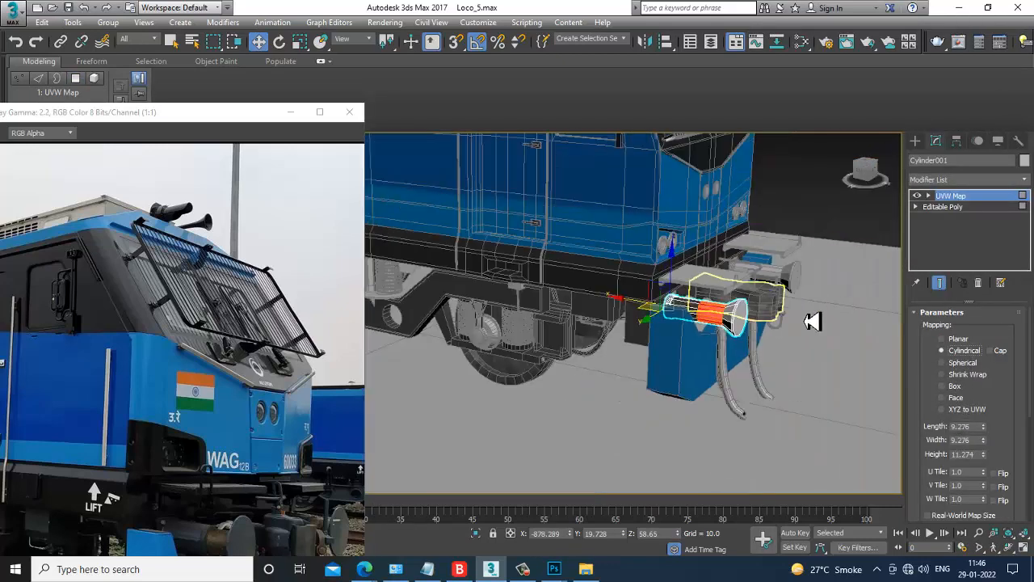
middle_click_drag(813, 321, 780, 267)
left_click(766, 218)
scroll(626, 316, "up", 6)
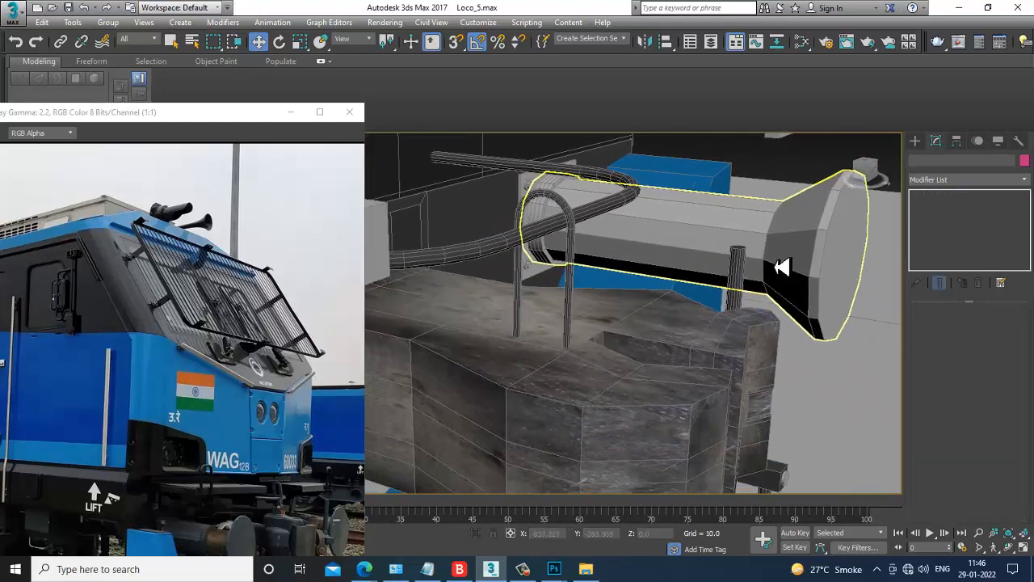
scroll(709, 305, "down", 4)
middle_click_drag(708, 305, 488, 247, "alt")
scroll(711, 314, "down", 3)
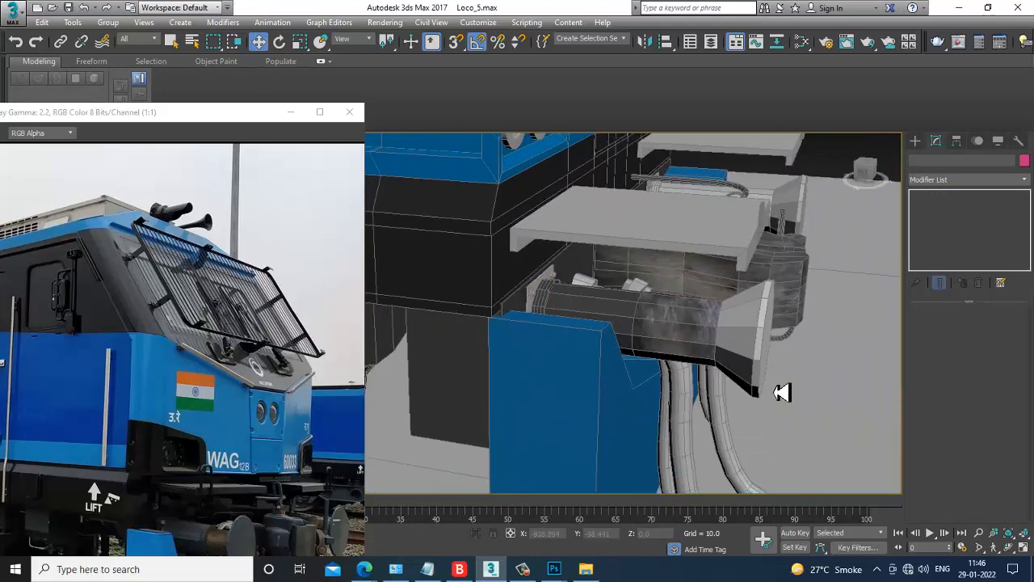
middle_click_drag(703, 349, 774, 313, "alt")
middle_click_drag(841, 254, 742, 278)
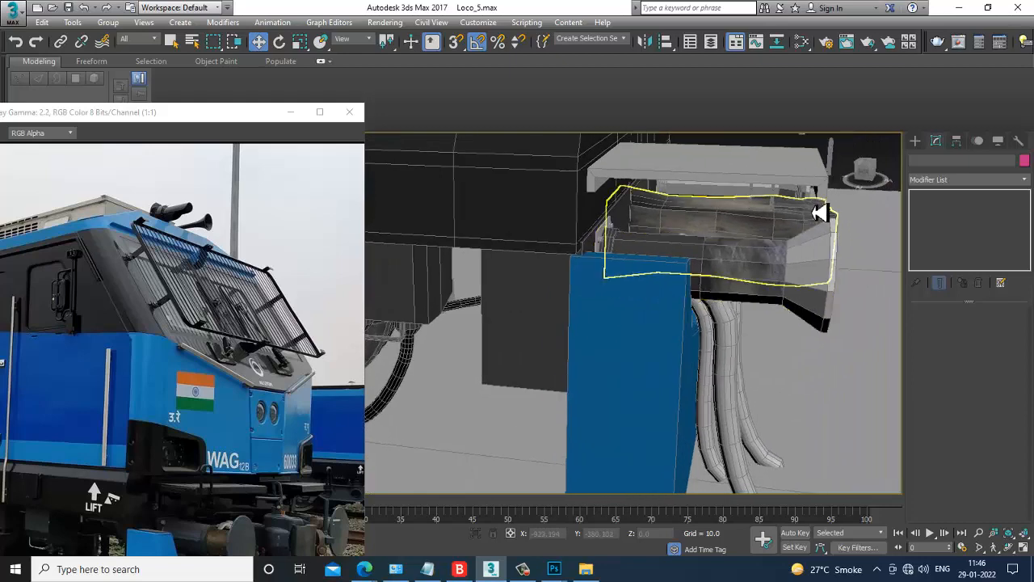
Step: Reselect the textured buffer and convert it to an Editable Poly
left_click_drag(818, 212, 877, 397)
key("ctrl+z")
left_click(805, 264)
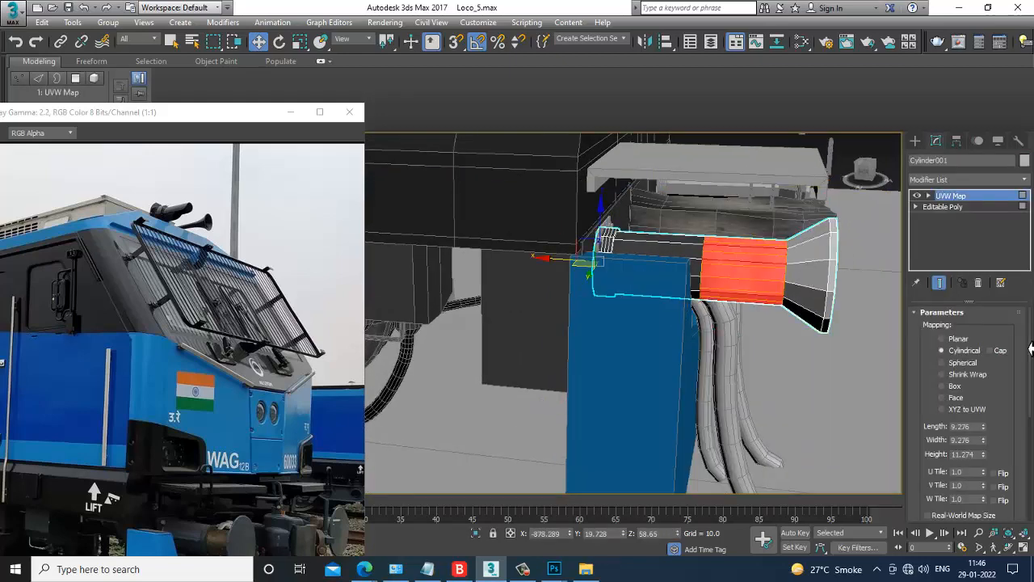
right_click(818, 312)
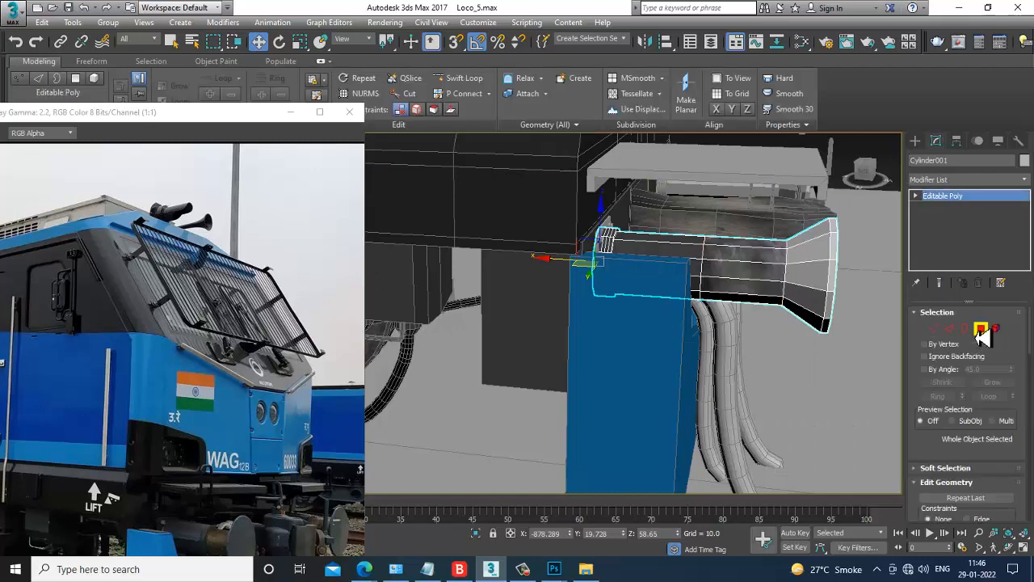
Step: Select the polygons of the buffer's flared head and apply the dirty metal bitmap material to them
left_click(980, 329)
left_click_drag(801, 203, 904, 357, "ctrl")
middle_click_drag(904, 357, 787, 367, "alt")
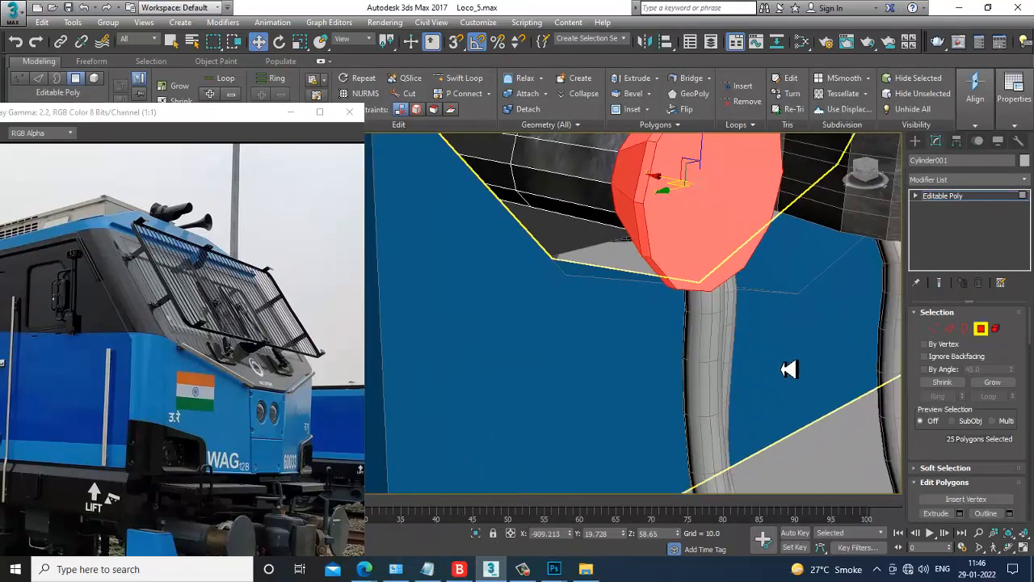
key("m")
middle_click_drag(477, 395, 475, 373)
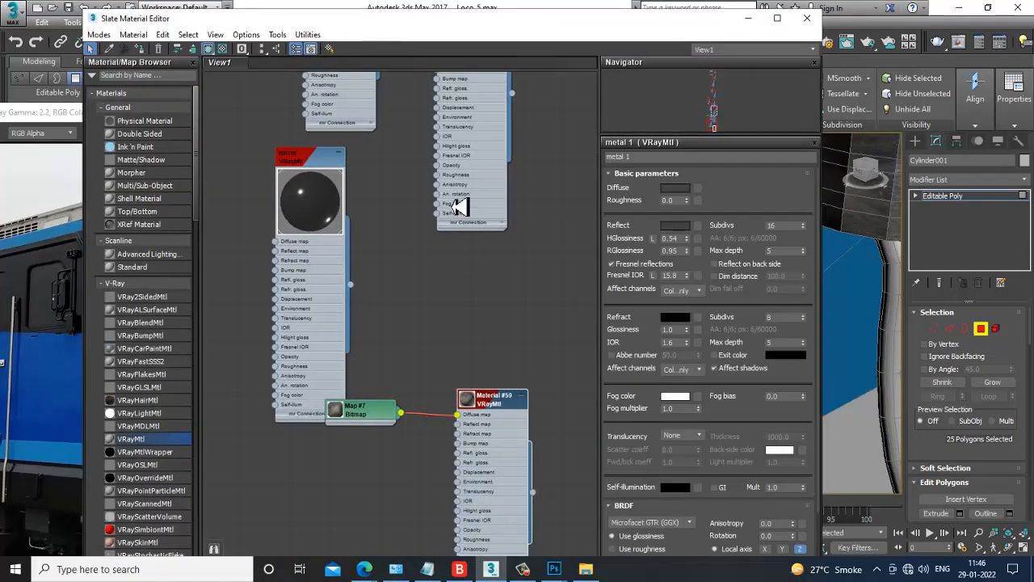
middle_click_drag(460, 207, 461, 393)
middle_click_drag(507, 237, 518, 354)
middle_click_drag(511, 210, 514, 356)
middle_click_drag(517, 257, 526, 358)
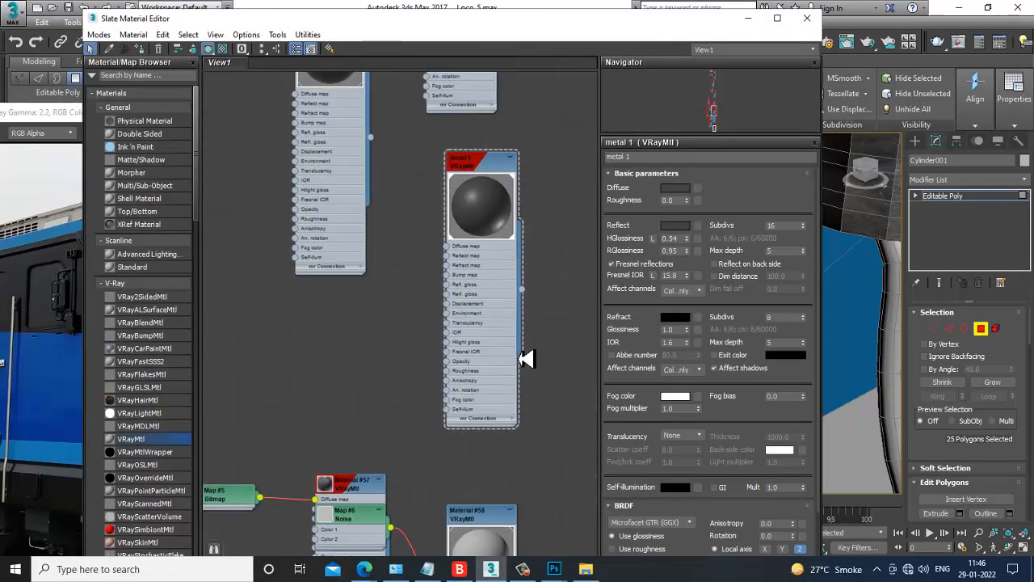
left_click(485, 172)
middle_click_drag(506, 241, 510, 272)
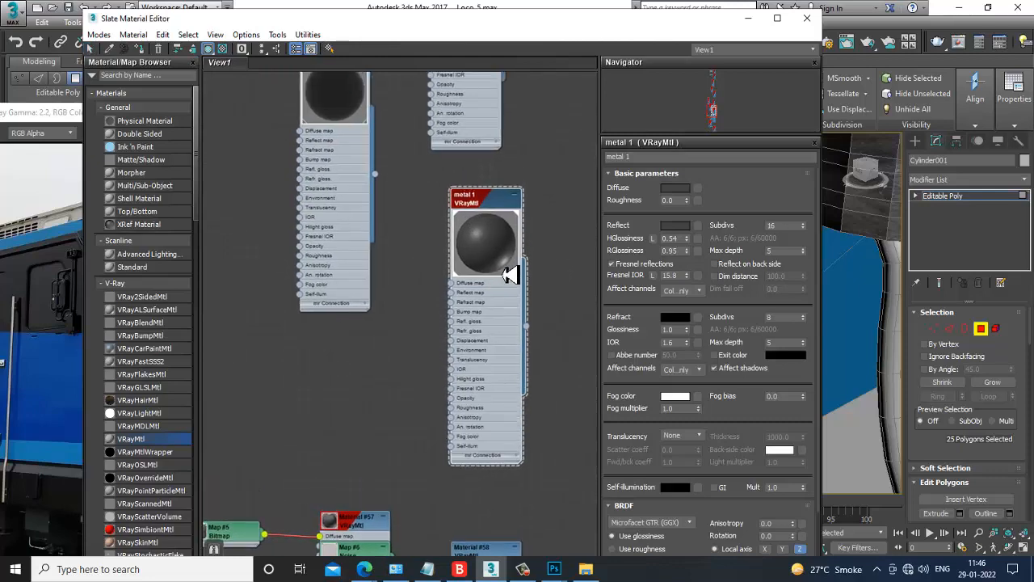
middle_click_drag(514, 534, 449, 355)
middle_click_drag(481, 446, 480, 295)
middle_click_drag(482, 482, 480, 272)
middle_click_drag(483, 426, 484, 481)
middle_click_drag(475, 126, 486, 323)
middle_click_drag(494, 158, 504, 223)
left_click_drag(325, 366, 327, 338)
scroll(324, 340, "up", 1)
double_click(293, 332)
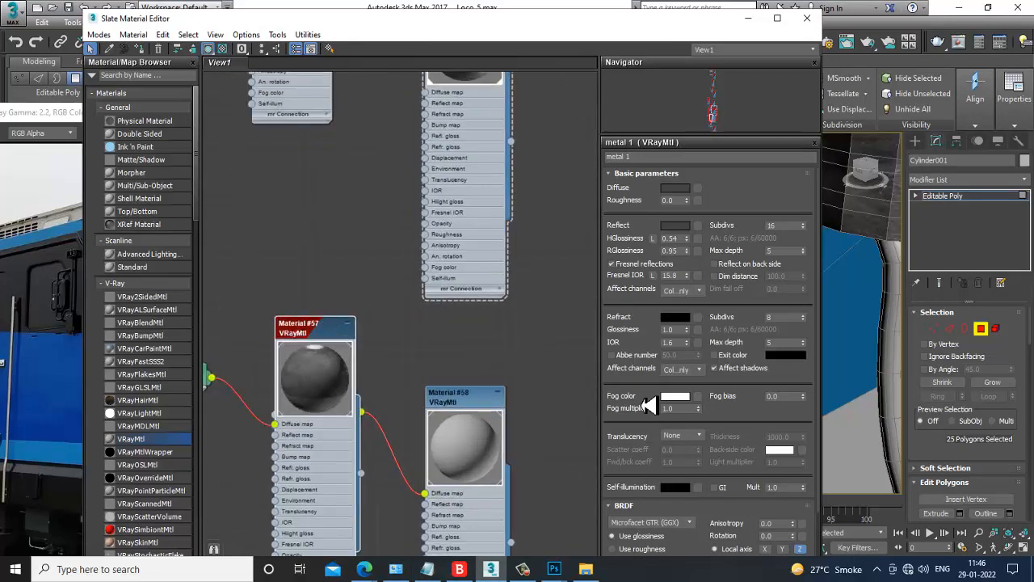
middle_click_drag(483, 204, 520, 271)
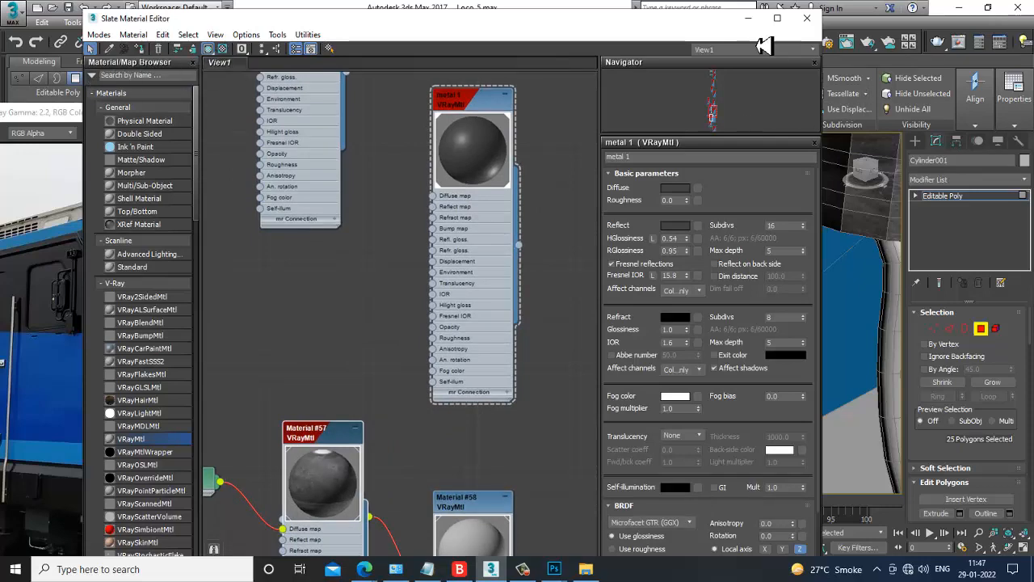
left_click(748, 19)
Step: Add a UVW Map modifier to the selected buffer head polygons and set its mapping to Box
scroll(727, 296, "down", 6)
middle_click_drag(729, 296, 621, 316, "alt")
scroll(676, 311, "up", 3)
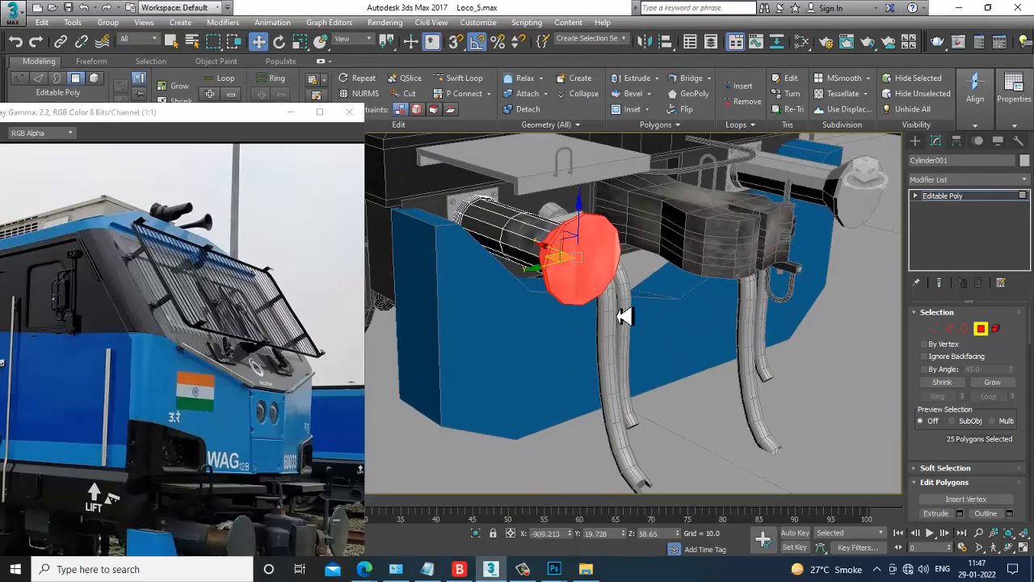
scroll(627, 319, "up", 4)
left_click(945, 181)
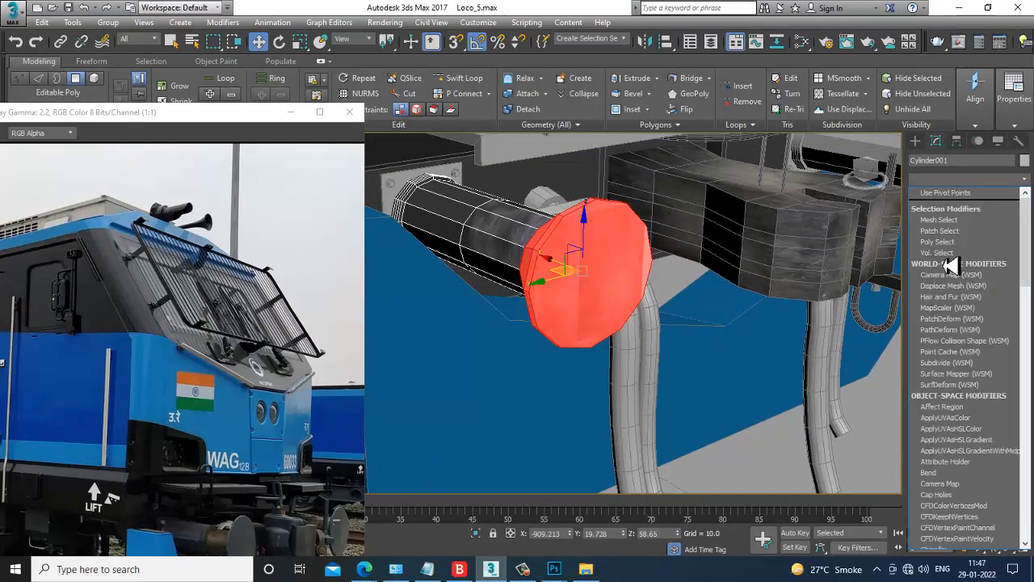
scroll(949, 284, "down", 10)
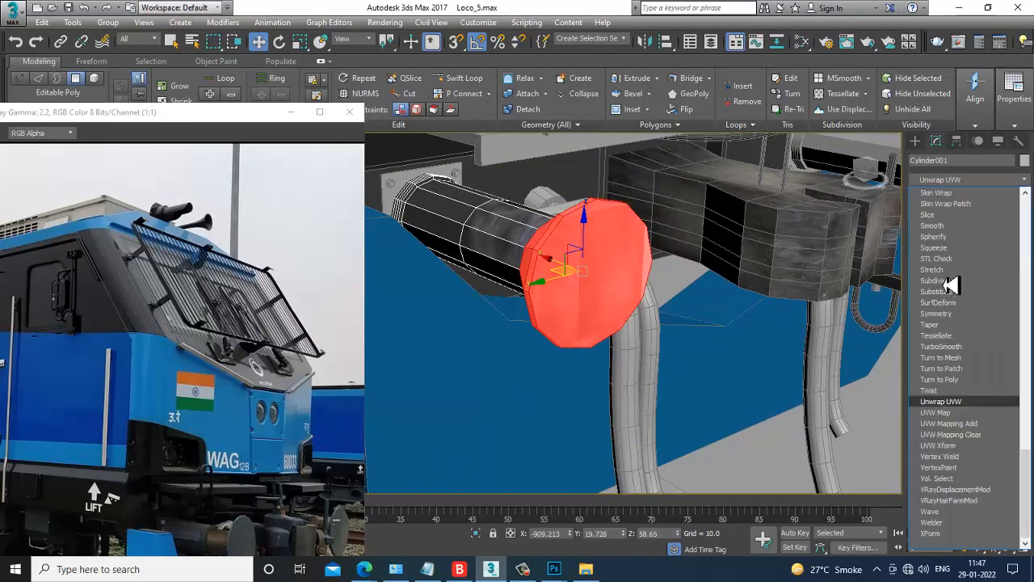
left_click(949, 422)
left_click(942, 386)
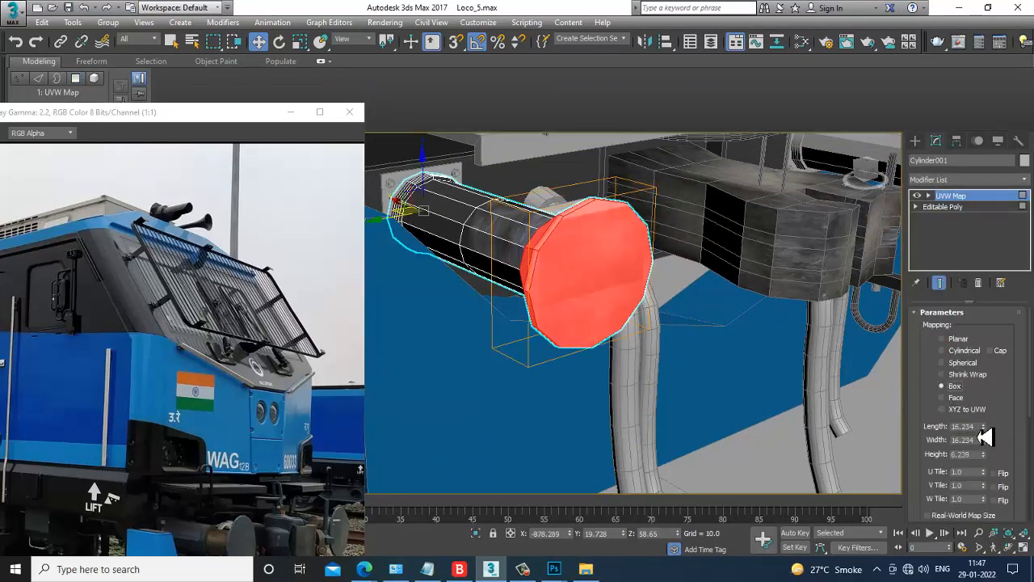
Step: Resize the box mapping to length 39.611, width 26.461 and height 8.235, and move its gizmo slightly down
left_click_drag(985, 429, 983, 367)
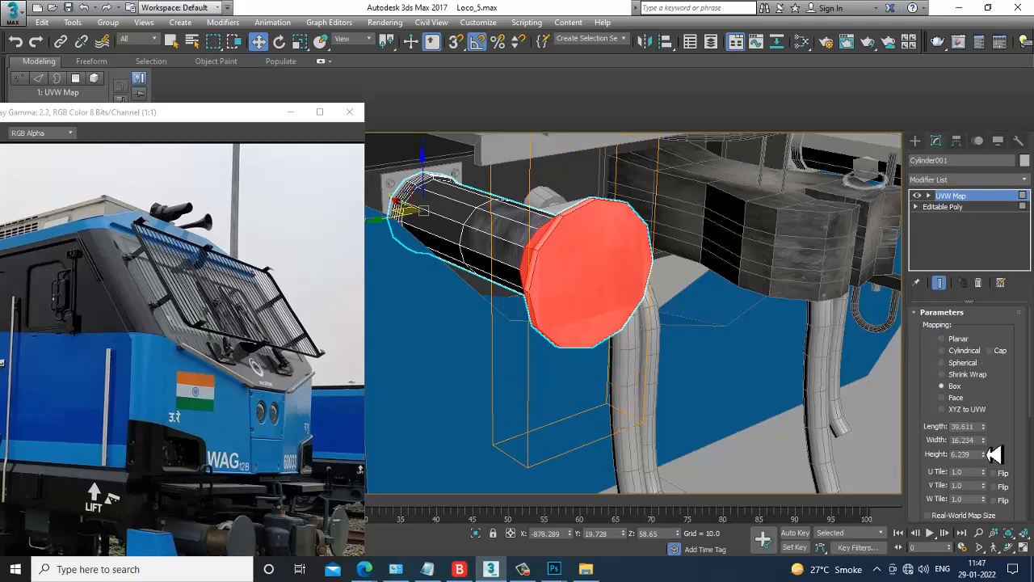
left_click_drag(984, 440, 982, 410)
left_click_drag(987, 454, 993, 437)
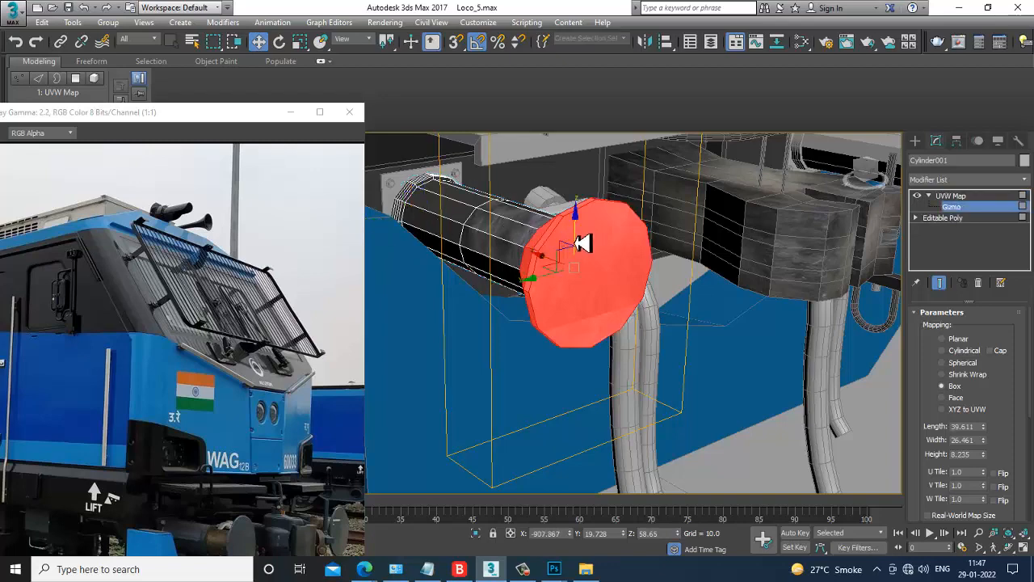
left_click_drag(583, 243, 591, 266)
Step: Convert the mapped buffer to an Editable Poly and deselect it
scroll(687, 303, "down", 5)
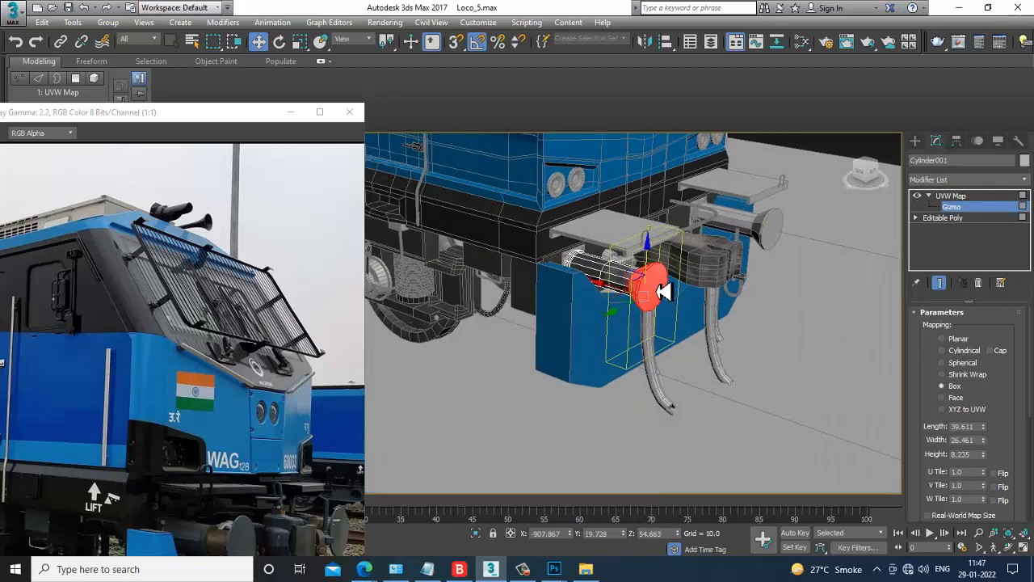
right_click(656, 279)
left_click(840, 422)
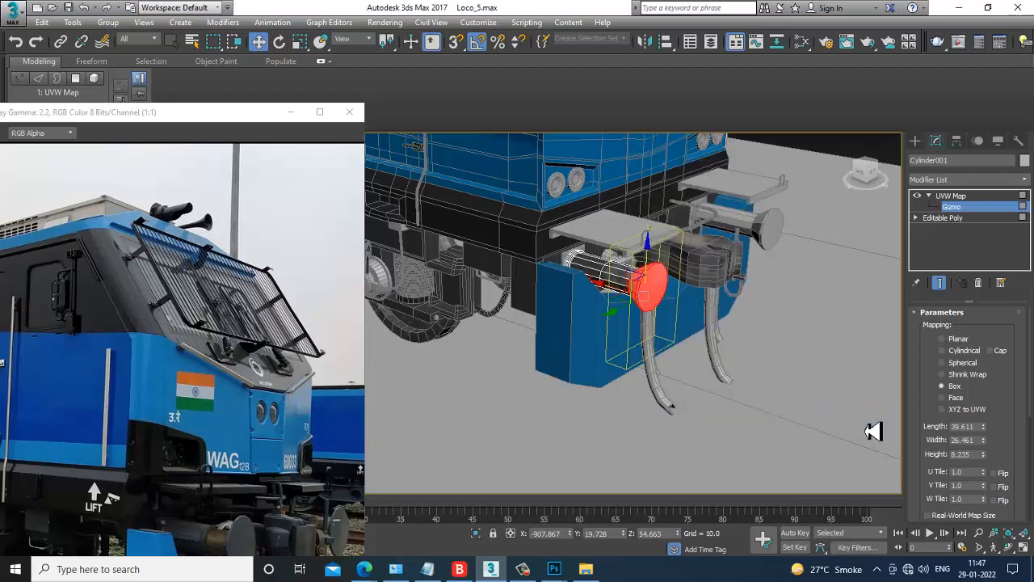
left_click(762, 288)
middle_click_drag(719, 303, 715, 303)
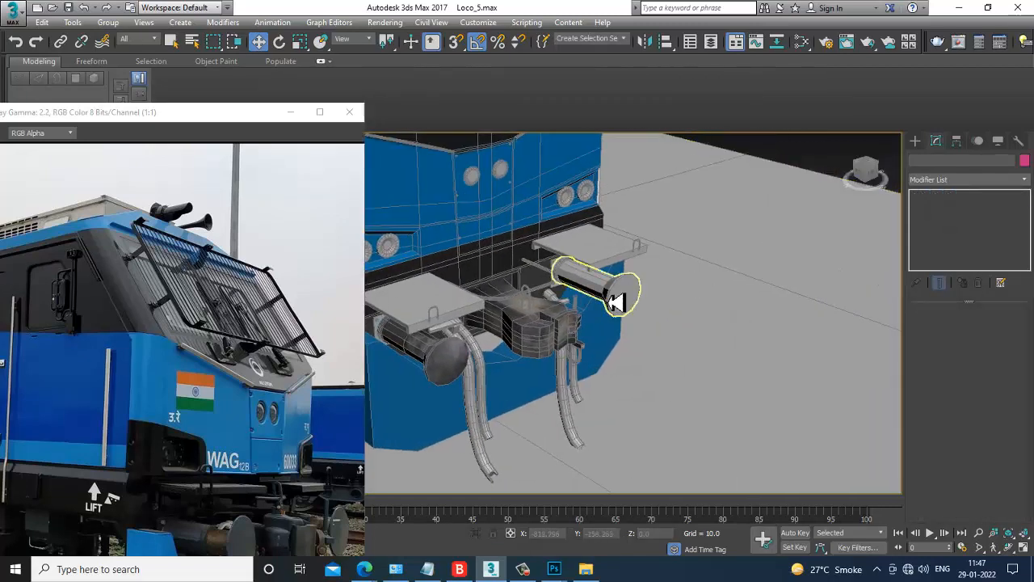
Step: Delete the untextured buffer on the opposite side and replace it with a copy of the textured buffer at Y -61.432
left_click(617, 303)
key("Delete")
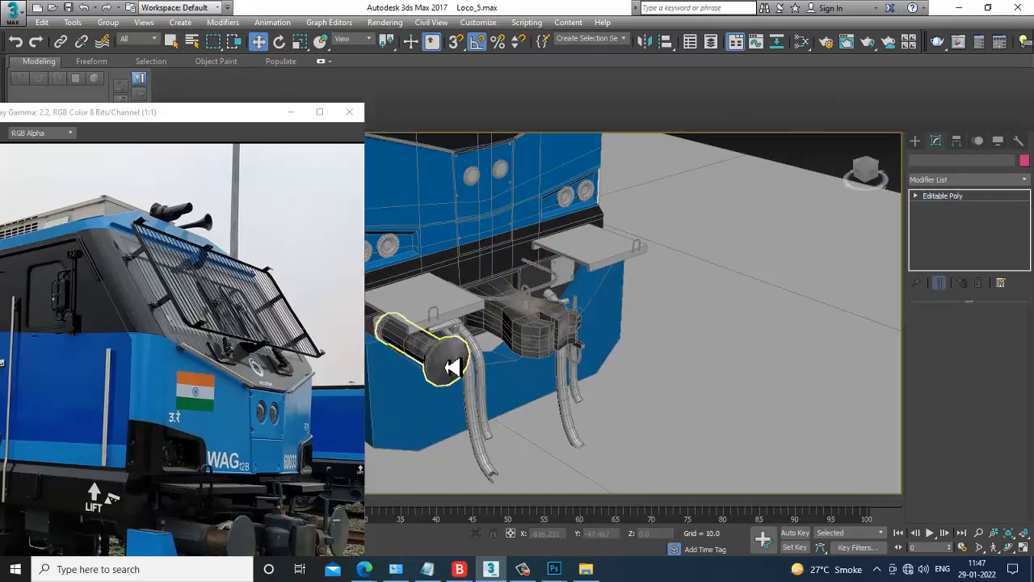
left_click(450, 372)
middle_click_drag(536, 329, 584, 329)
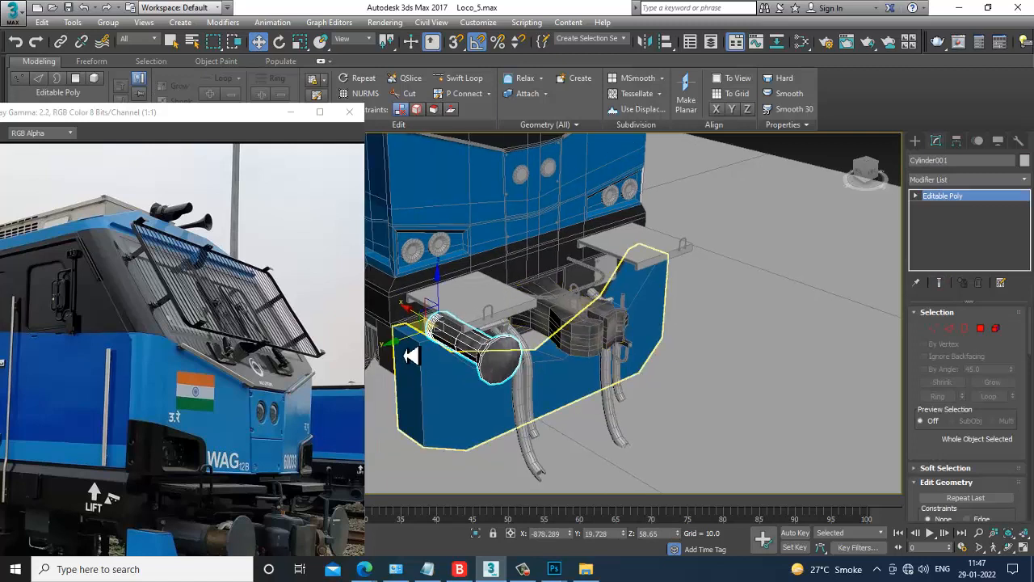
key("ctrl+z")
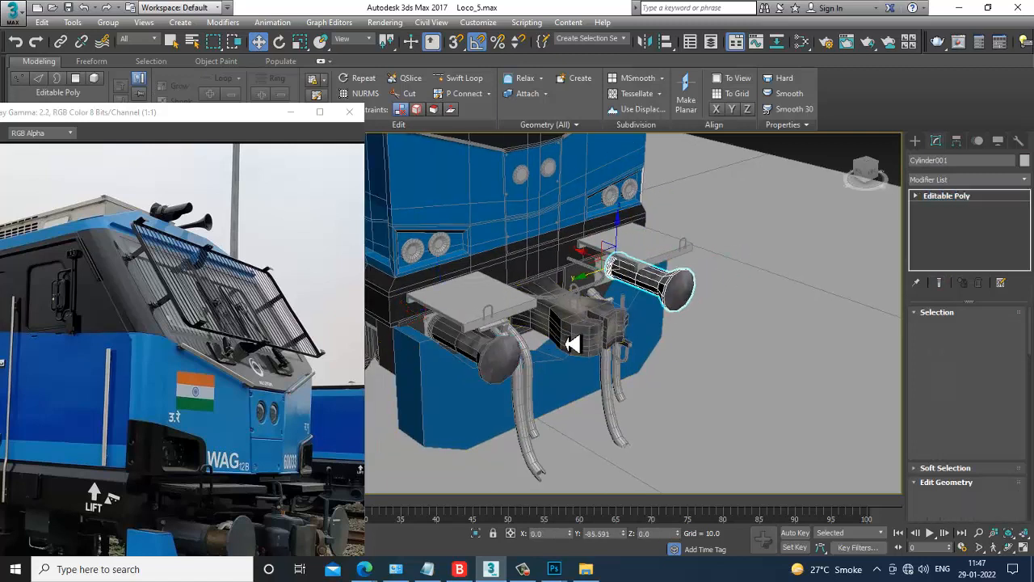
key("ctrl+v")
left_click(522, 342)
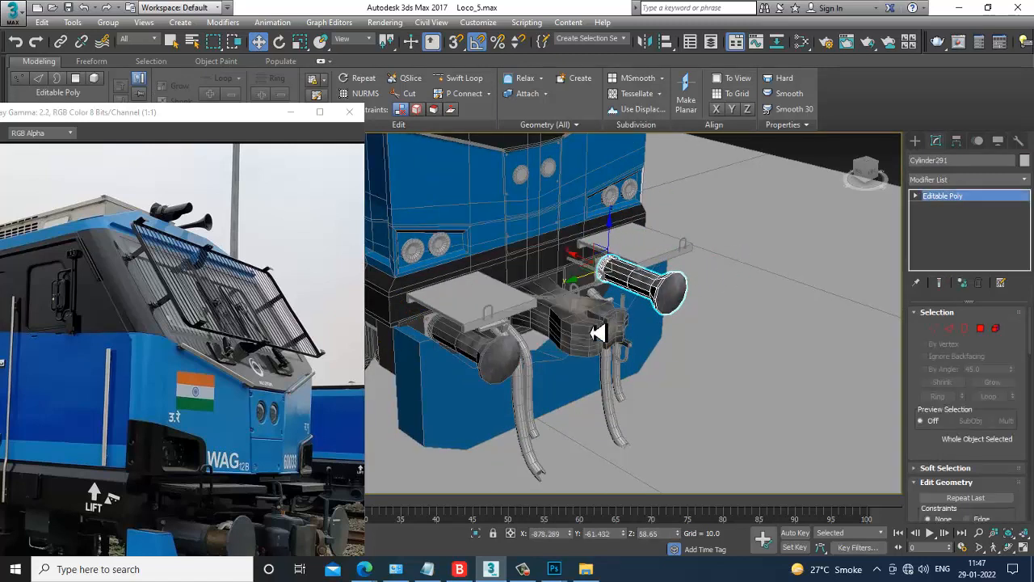
Step: Shift the copied buffer sideways to Y -60.113 so it lines up with its mounting plate
scroll(596, 315, "up", 10)
middle_click_drag(595, 303, 628, 291, "alt")
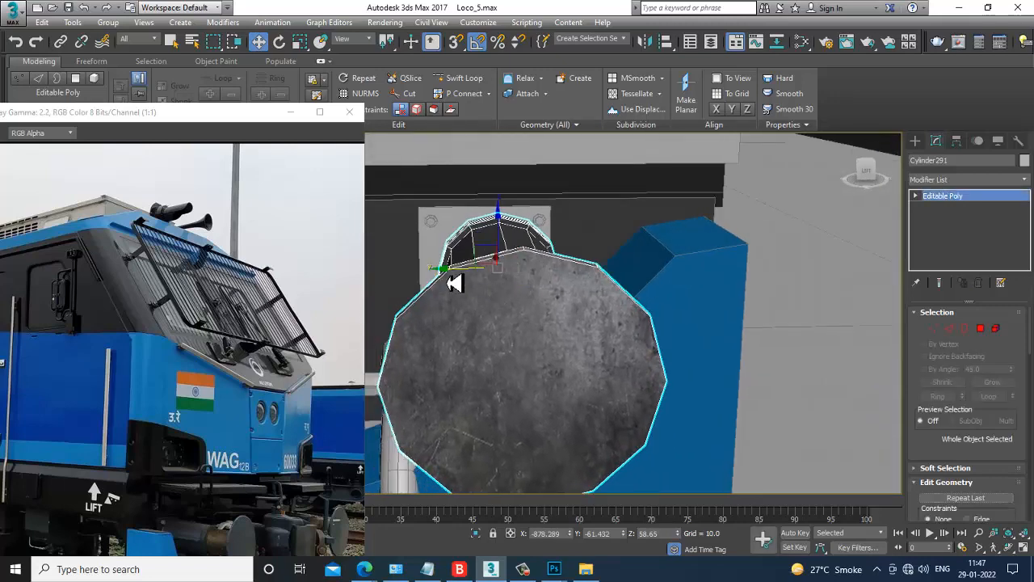
scroll(454, 281, "down", 5)
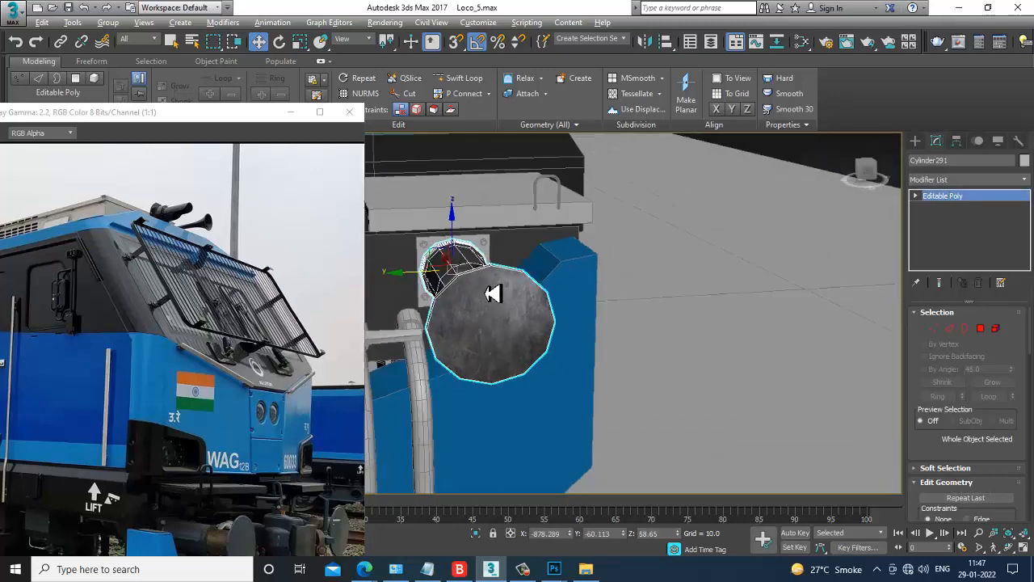
Step: Examine the locomotive's front, buffers and underframe for parts that still lack a material
scroll(487, 294, "down", 5)
middle_click_drag(404, 289, 484, 291, "alt")
middle_click_drag(453, 287, 619, 351)
scroll(619, 267, "up", 1)
middle_click_drag(505, 333, 561, 379)
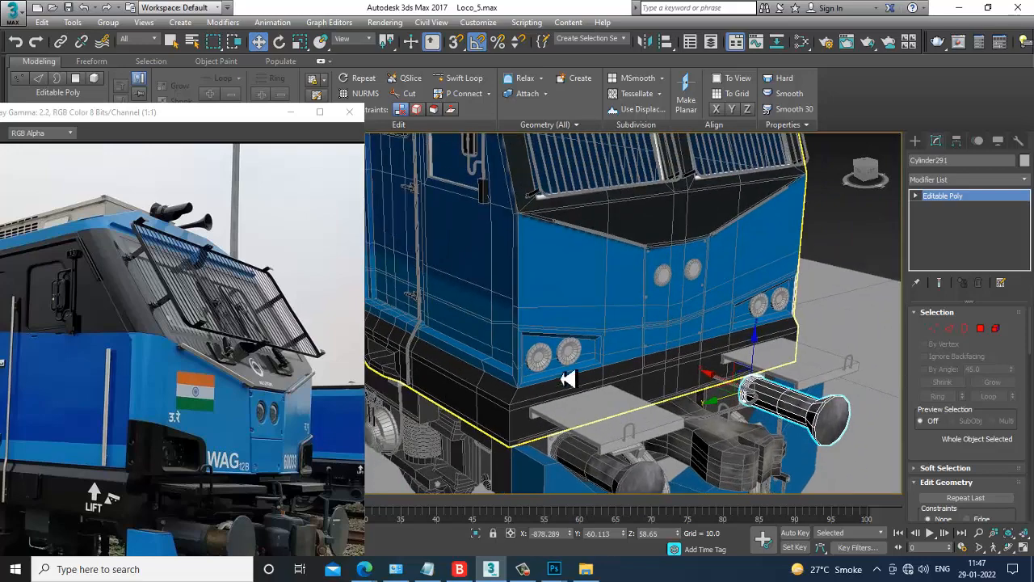
middle_click_drag(570, 303, 626, 259)
scroll(619, 252, "up", 3)
middle_click_drag(869, 311, 562, 273)
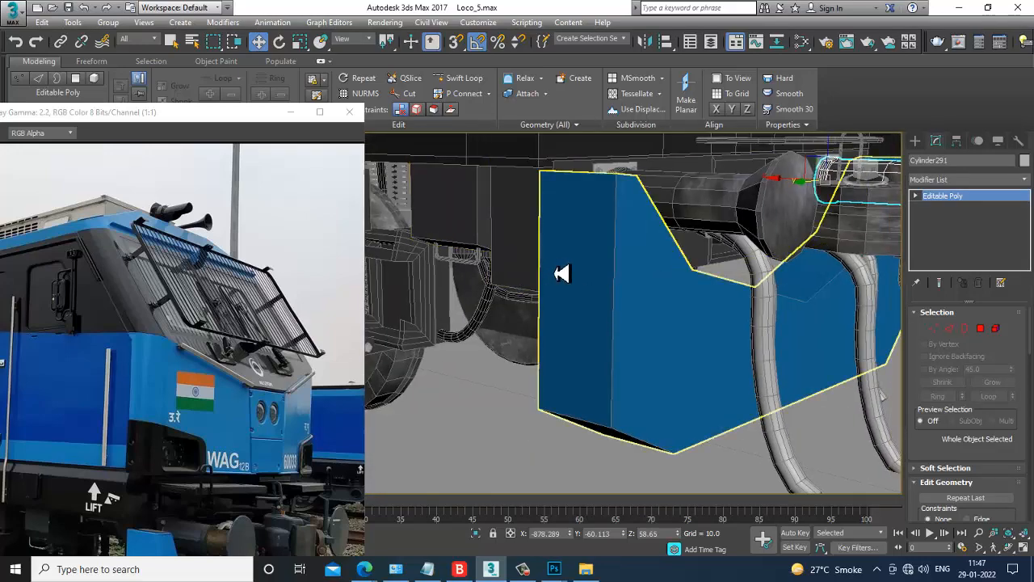
scroll(563, 273, "down", 2)
middle_click_drag(692, 273, 660, 277, "alt")
middle_click_drag(584, 252, 593, 286)
scroll(598, 283, "up", 2)
middle_click_drag(612, 236, 601, 270, "alt")
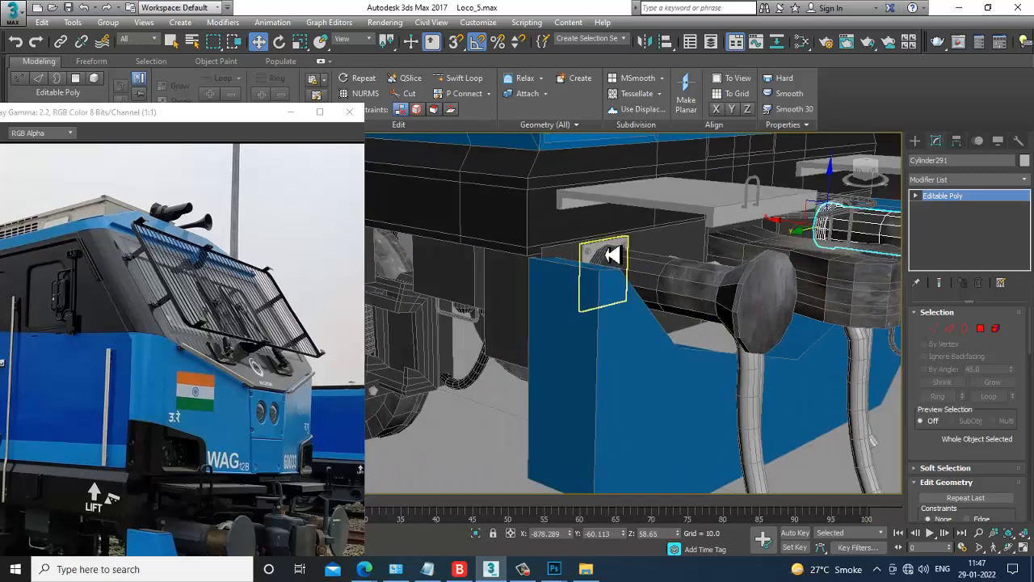
Step: Select both step plates above the buffers together with their small handles and apply the black Material #32 to them
left_click(651, 205)
middle_click_drag(684, 226, 848, 213, "alt")
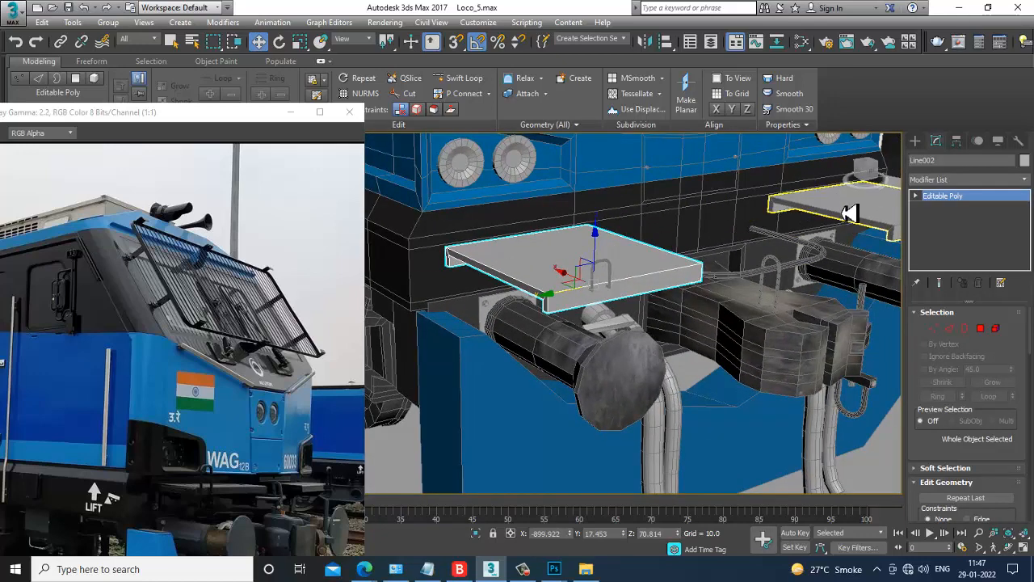
left_click(844, 210, "ctrl")
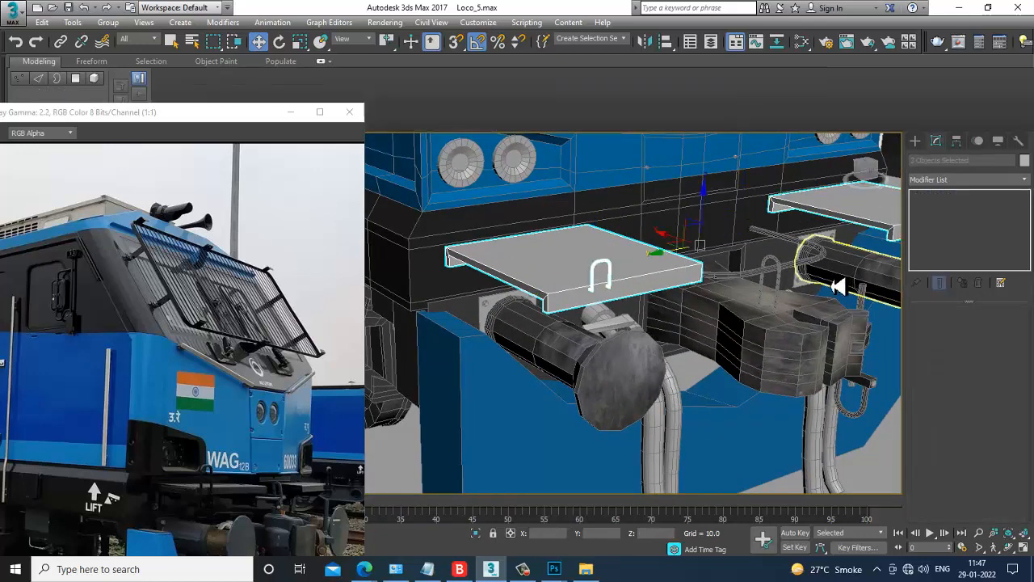
middle_click_drag(838, 286, 915, 259, "alt")
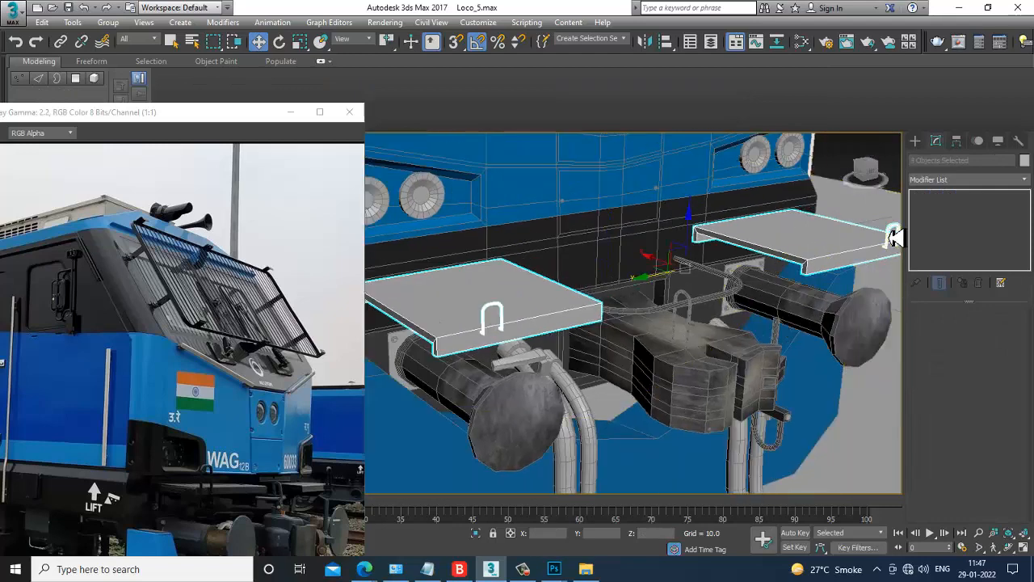
key("m")
scroll(526, 339, "down", 4)
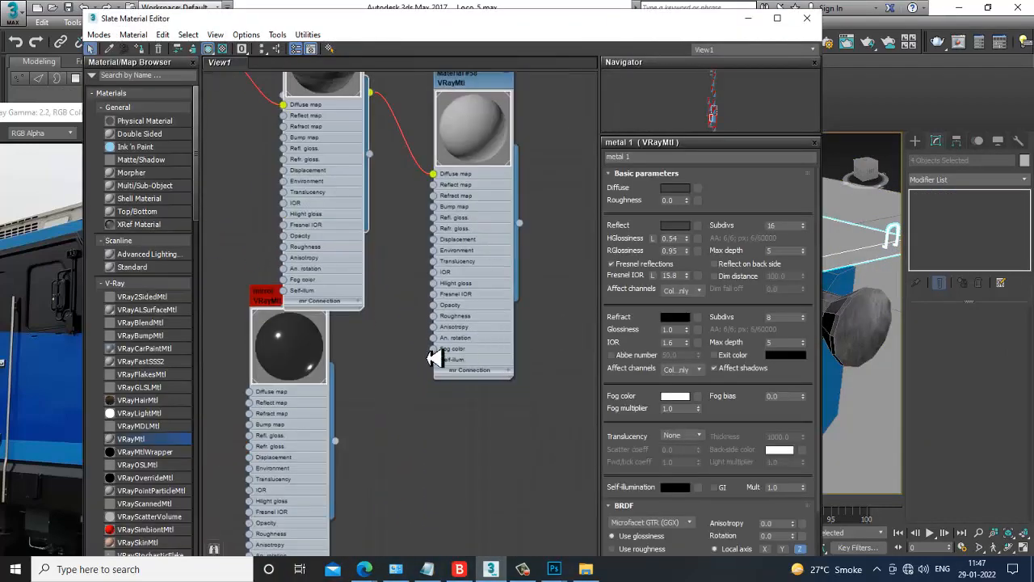
left_click_drag(273, 306, 311, 396)
middle_click_drag(524, 256, 522, 410)
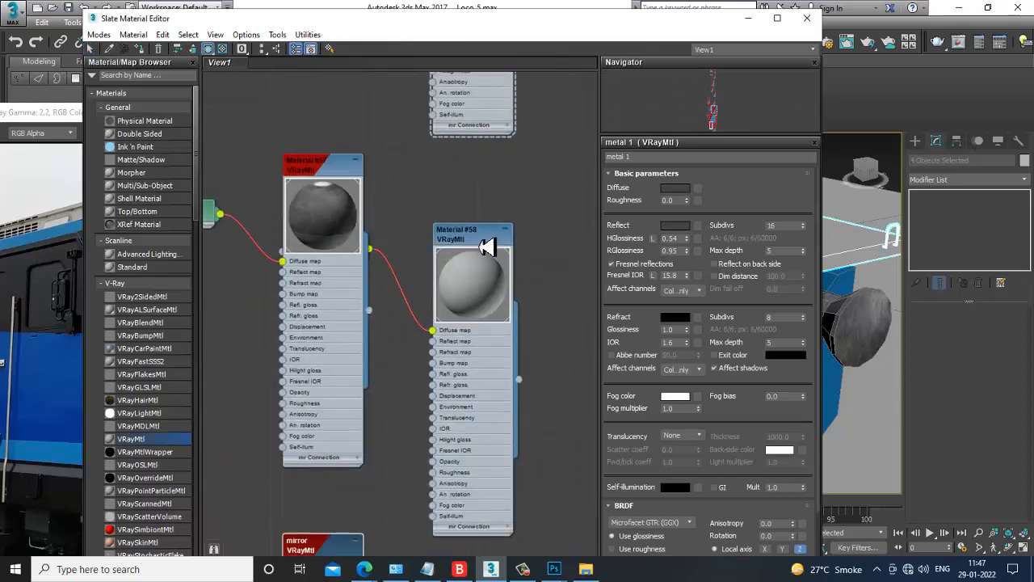
middle_click_drag(462, 77, 460, 370)
middle_click_drag(450, 102, 461, 353)
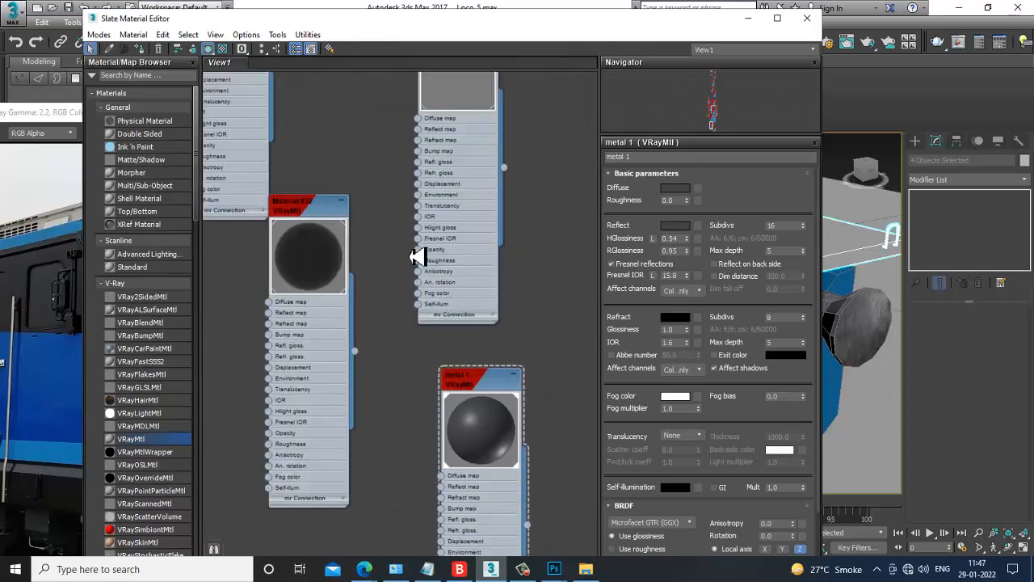
double_click(310, 213)
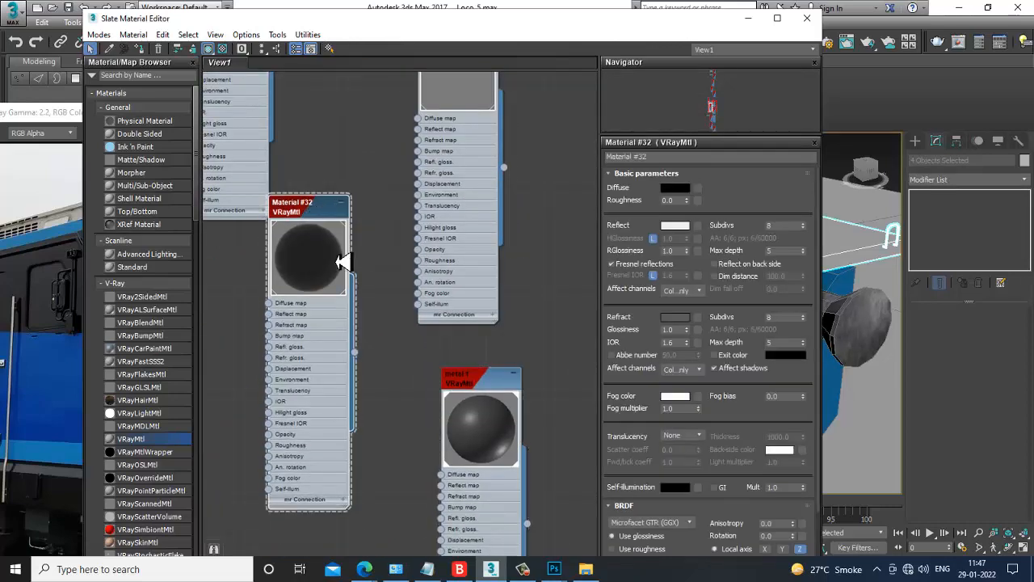
left_click(140, 49)
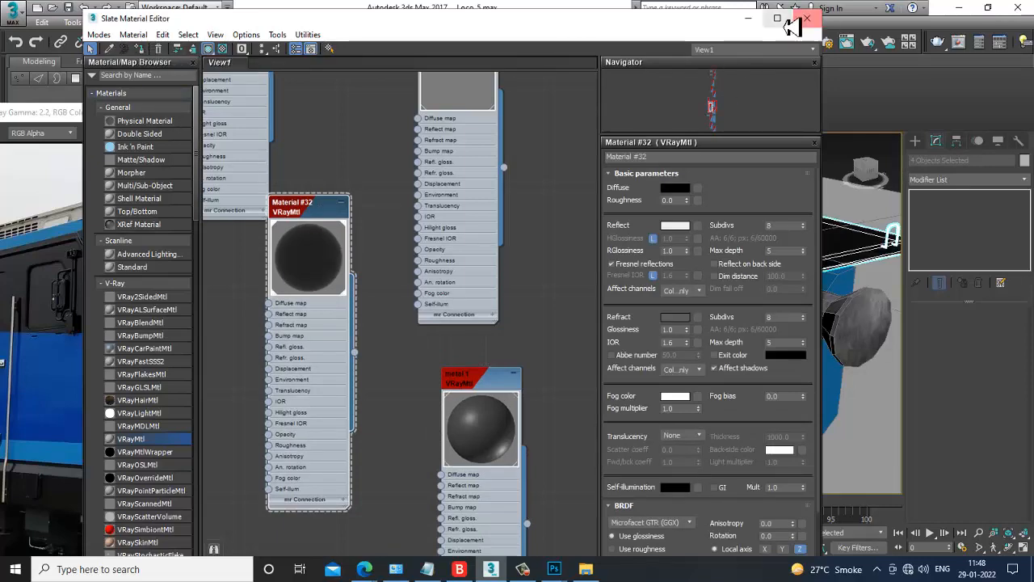
left_click(749, 20)
Step: Deselect the step plates, turn off edged faces and examine the shaded front of the locomotive
left_click(708, 326)
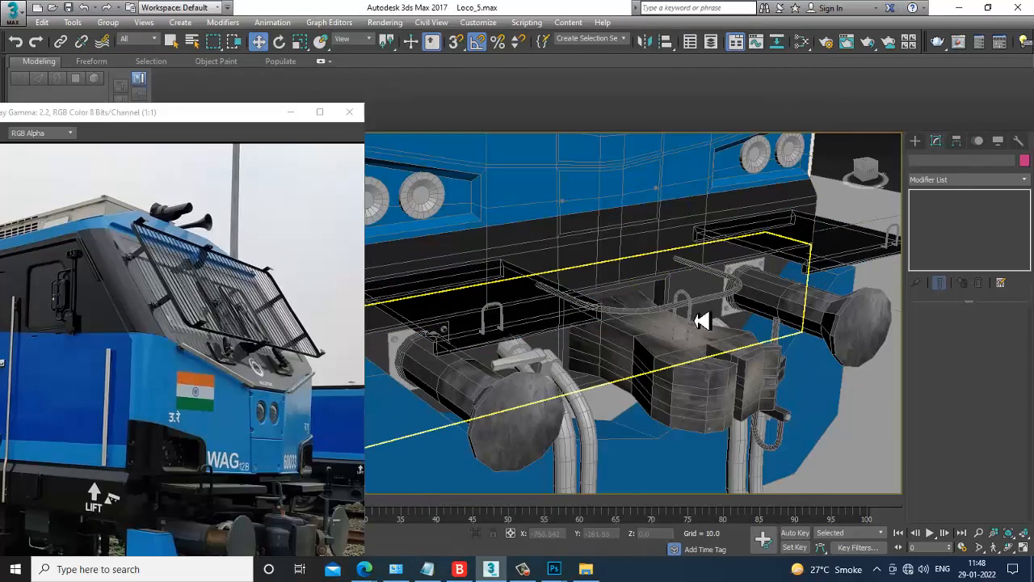
key("F4")
scroll(664, 310, "down", 5)
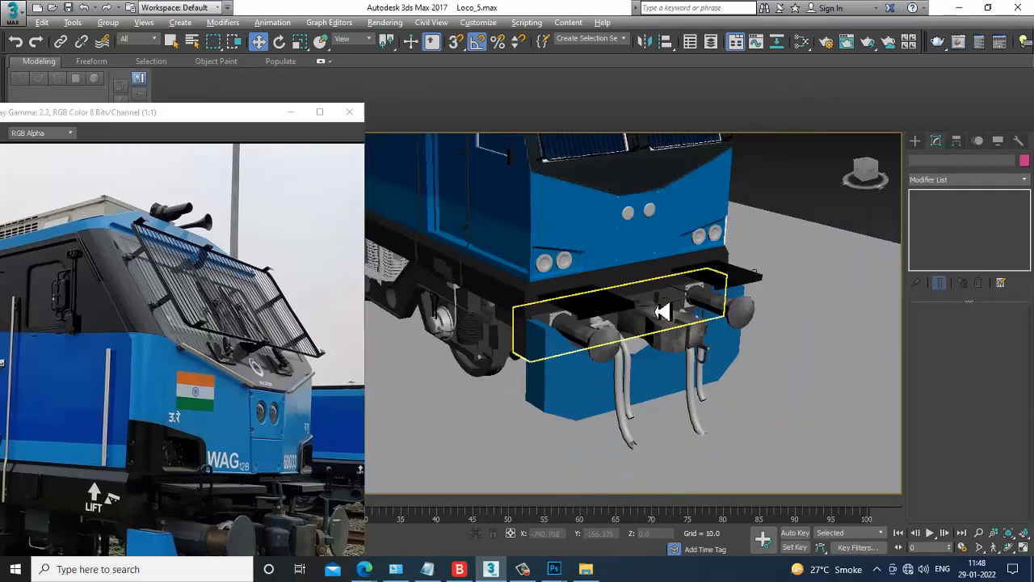
middle_click_drag(663, 310, 711, 364, "alt")
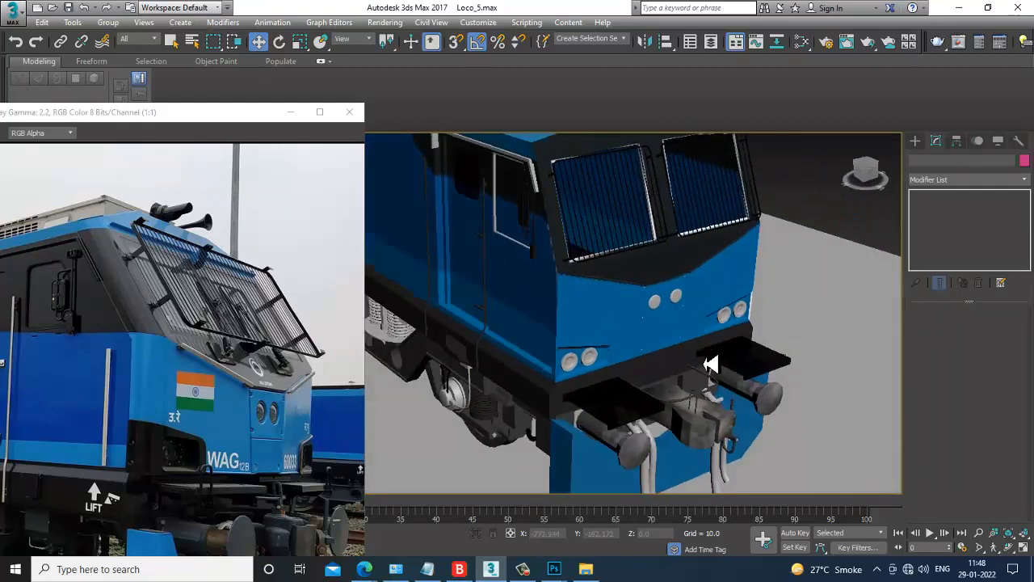
Step: Find the grill material in the Slate Material Editor and open its parameters, keeping the front of the locomotive in view
scroll(711, 364, "up", 2)
key("m")
middle_click_drag(459, 205, 467, 377)
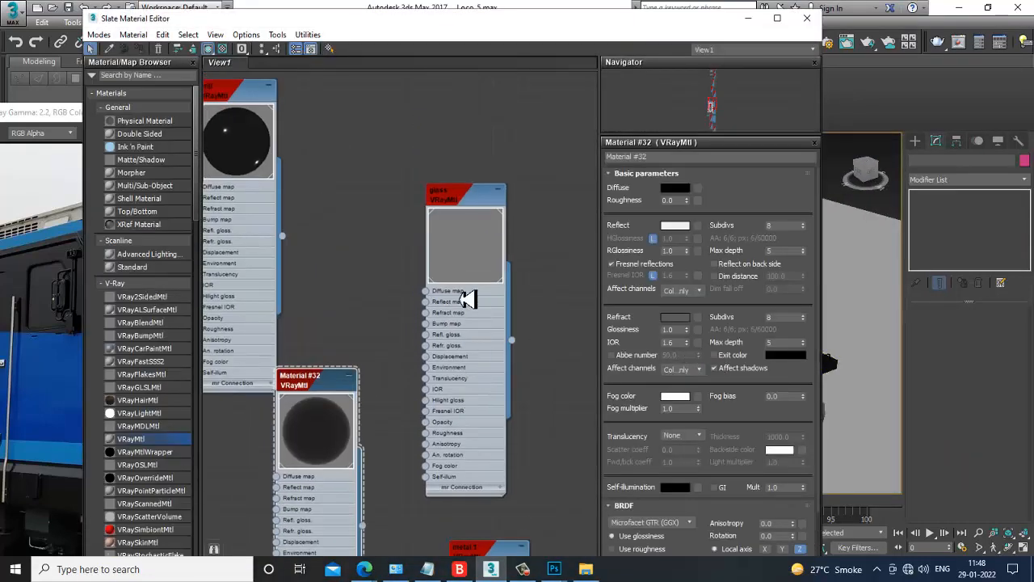
middle_click_drag(420, 211, 486, 332)
middle_click_drag(471, 240, 442, 297)
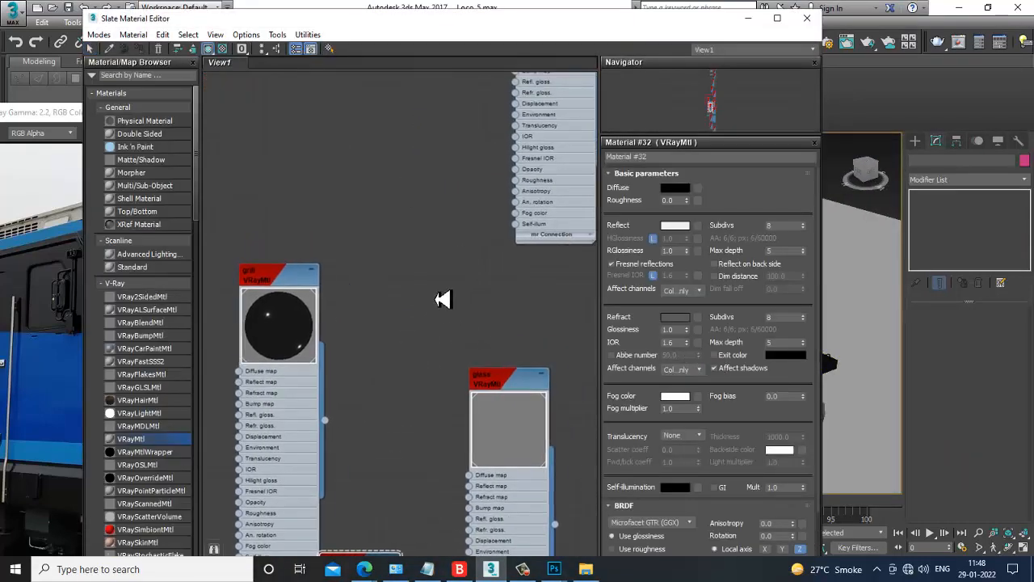
double_click(277, 287)
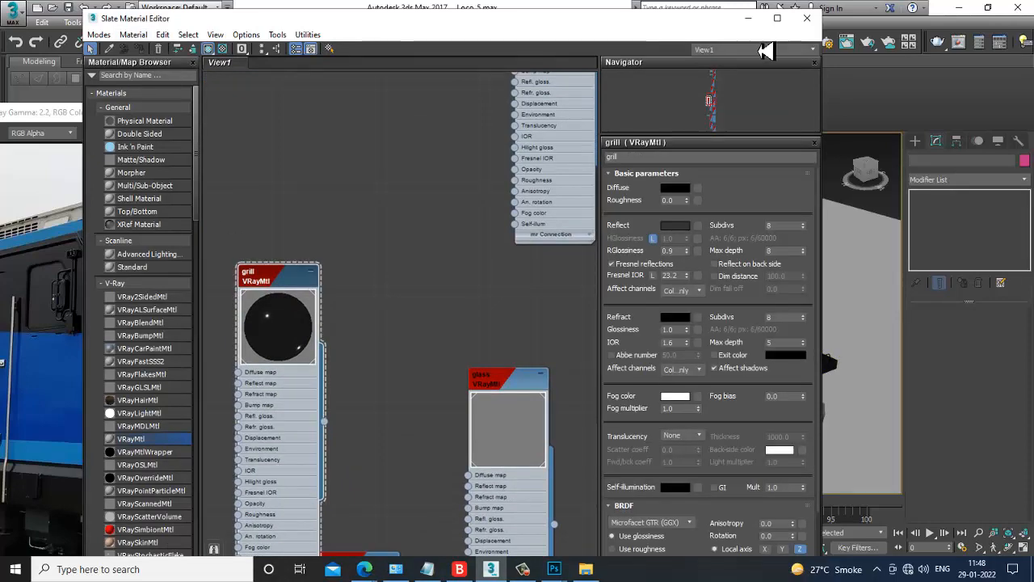
left_click_drag(699, 31, 419, 88)
Step: Select both step plates above the buffers together with their small handles, using wireframe display to reach the hidden handle
left_click(617, 433)
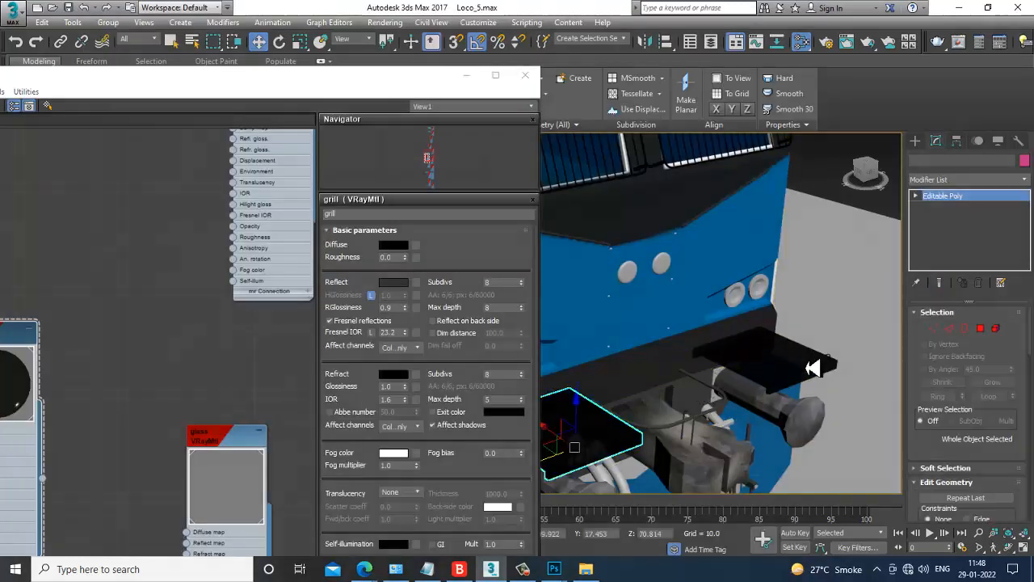
left_click(841, 367, "ctrl")
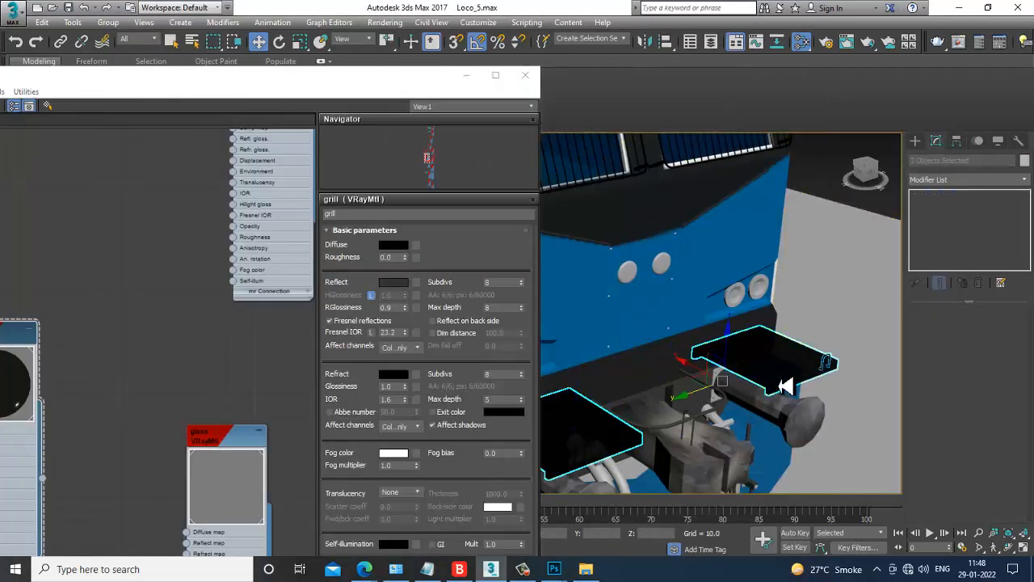
middle_click_drag(786, 386, 828, 342, "alt")
scroll(826, 343, "up", 2)
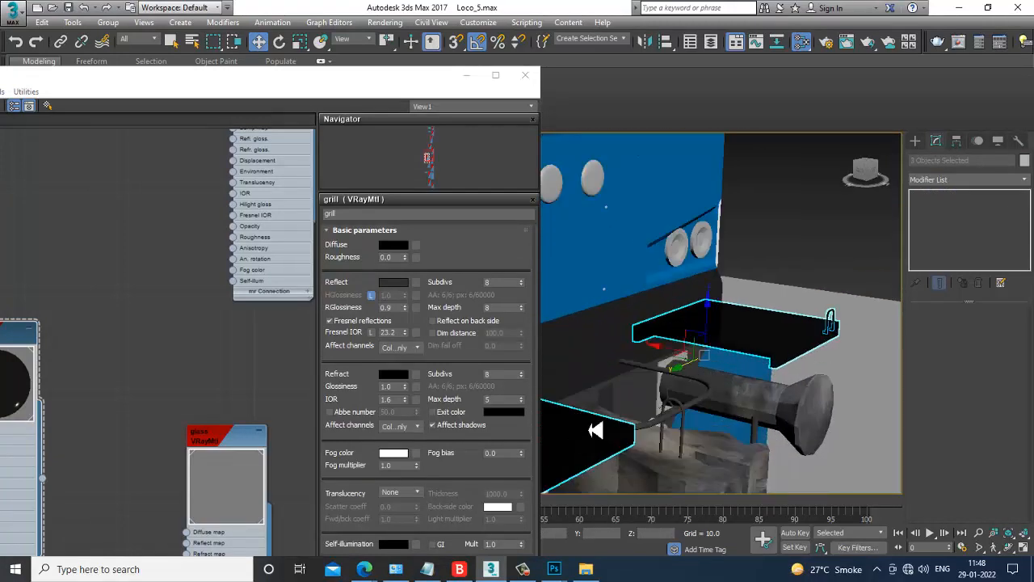
middle_click_drag(596, 431, 675, 449, "alt")
key("F3")
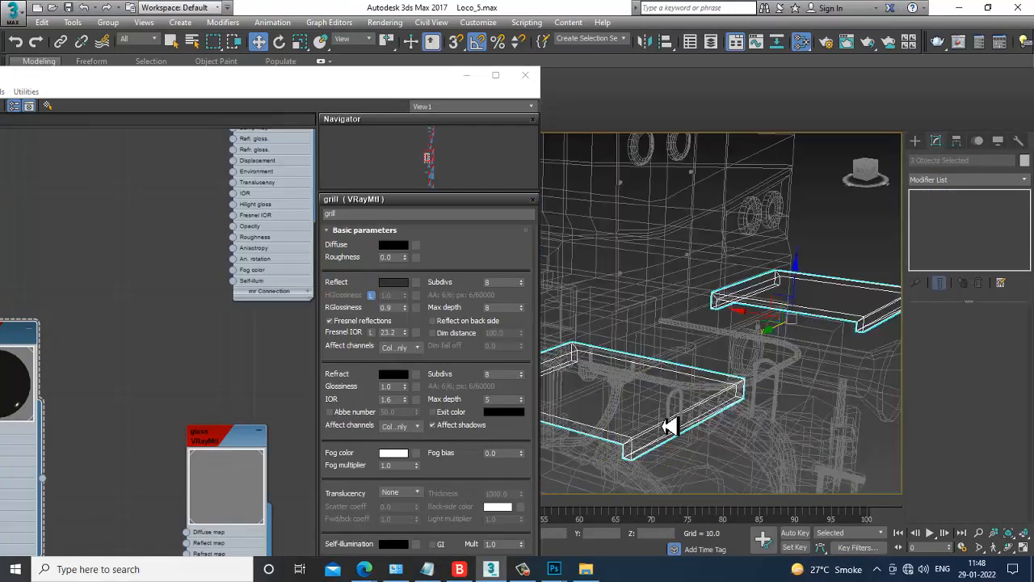
left_click(677, 406, "ctrl")
key("F3")
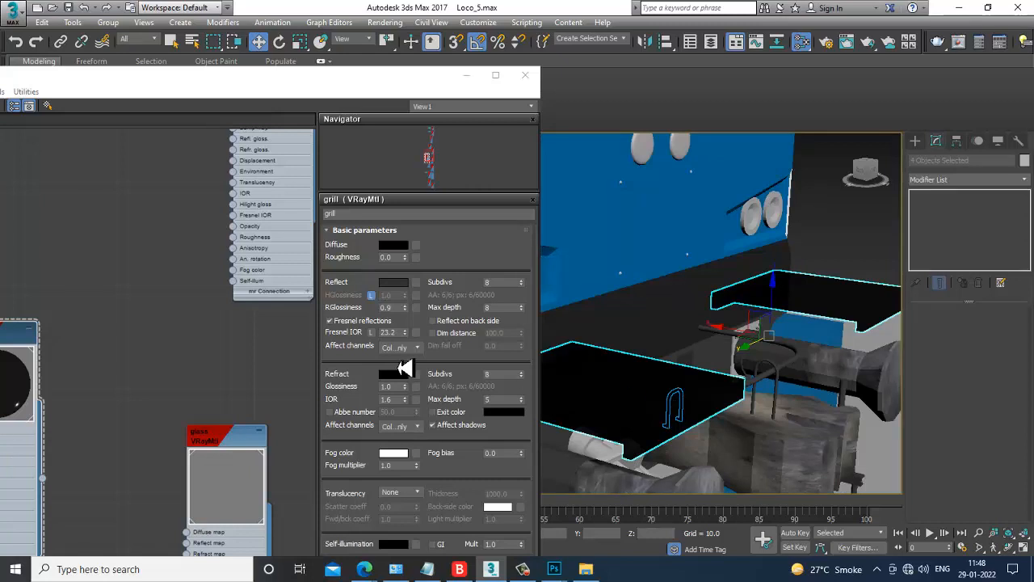
Step: Try the grill material on the selected step plates and handles
middle_click_drag(92, 321, 219, 289)
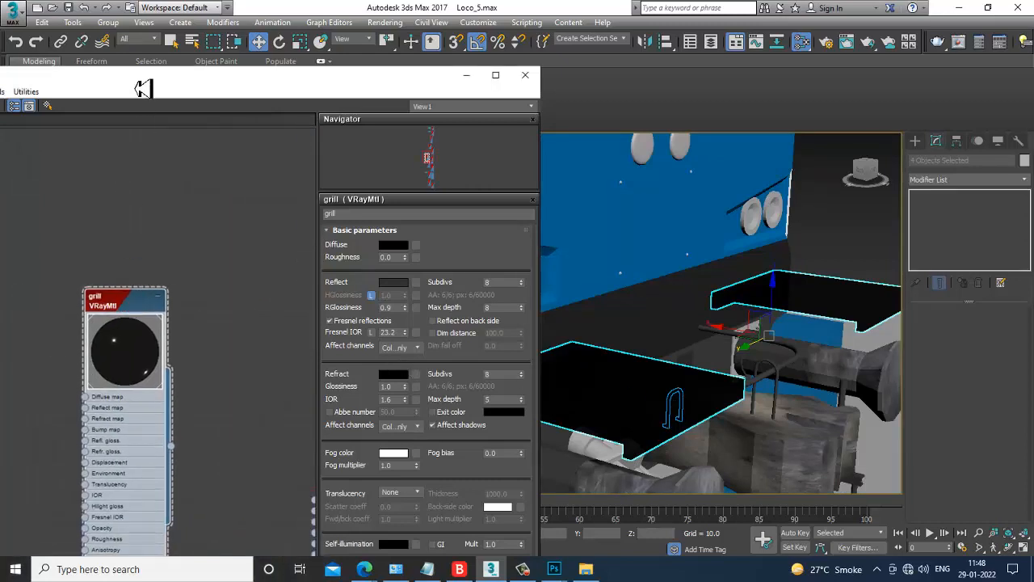
left_click_drag(142, 89, 152, 172)
left_click(8, 161)
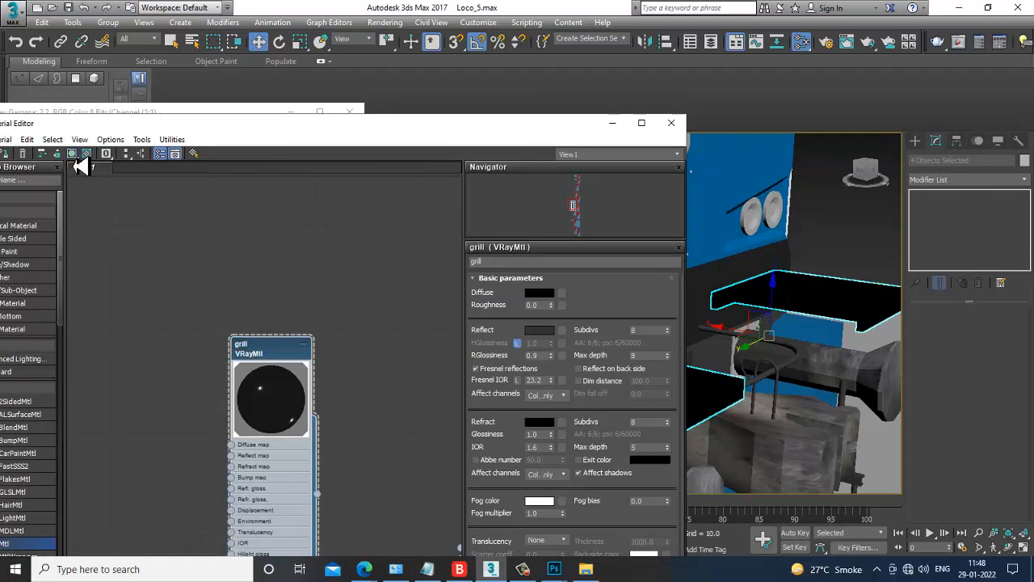
Step: Apply the satin metal material to the selected step plates and handles and deselect them
middle_click_drag(381, 303, 294, 372)
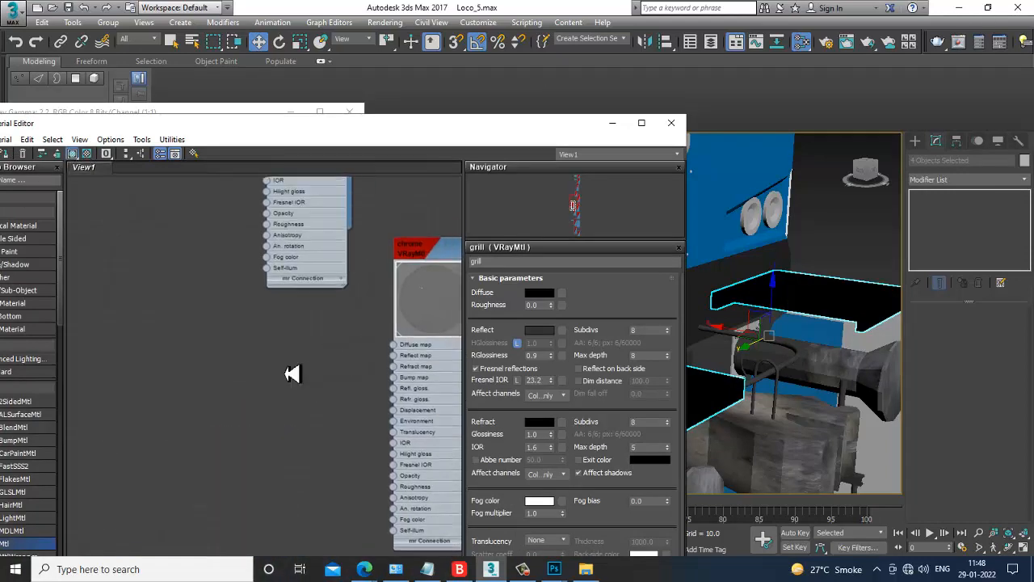
middle_click_drag(412, 274, 351, 434)
mouse_move(314, 257)
middle_mouse_down()
mouse_move(318, 302)
mouse_move(278, 406)
middle_mouse_up()
middle_click_drag(355, 262, 353, 374)
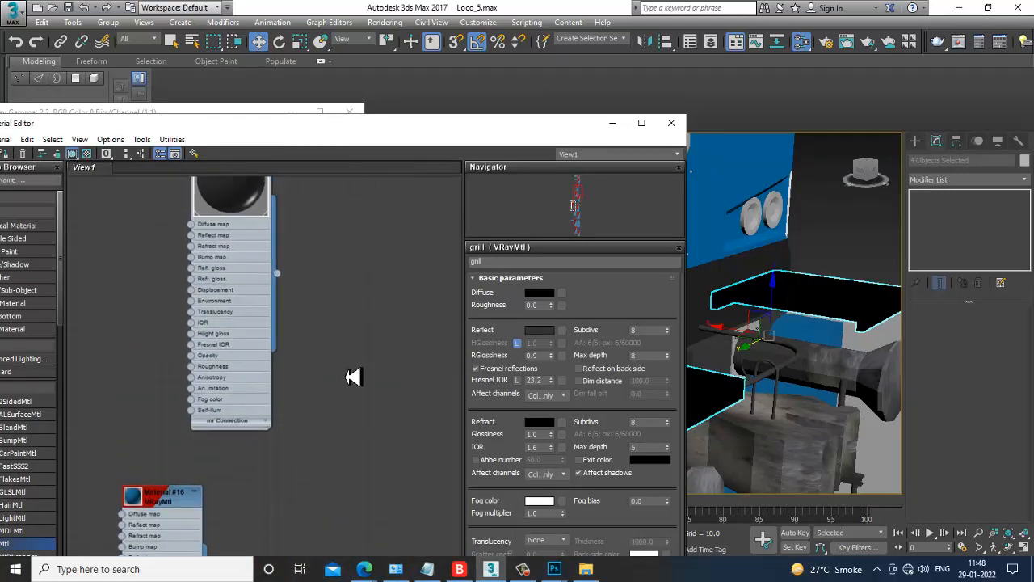
middle_click_drag(306, 232, 316, 328)
double_click(240, 232)
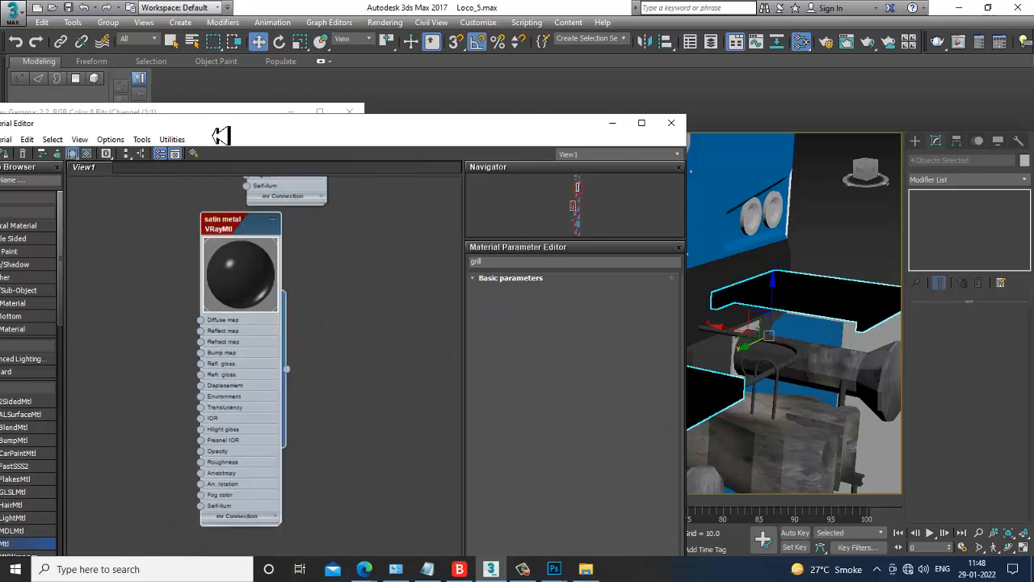
left_click_drag(219, 131, 373, 153)
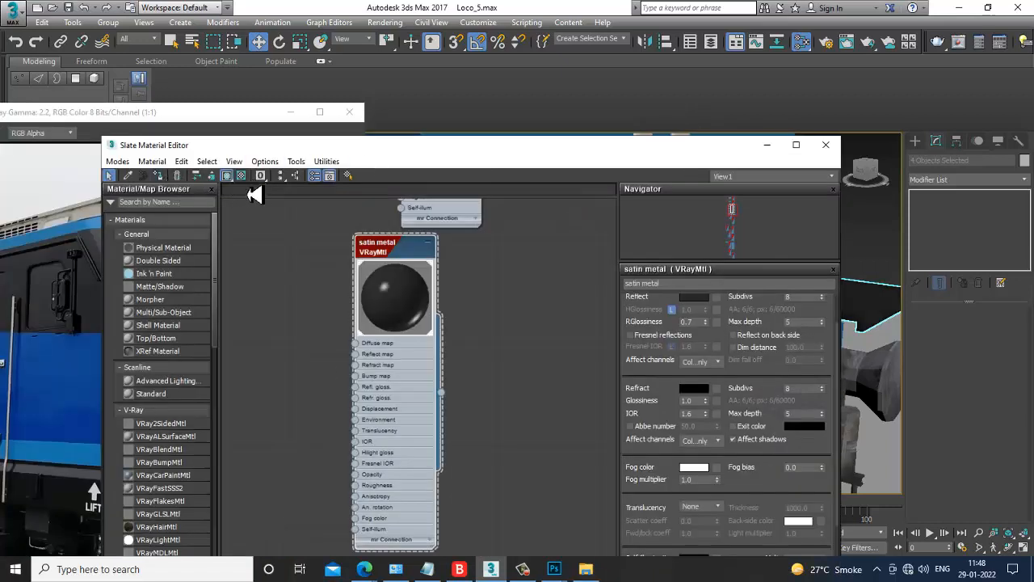
left_click(767, 145)
left_click(845, 217)
Step: Select the white gutter strip above the cab door together with the side window frame
scroll(754, 295, "down", 5)
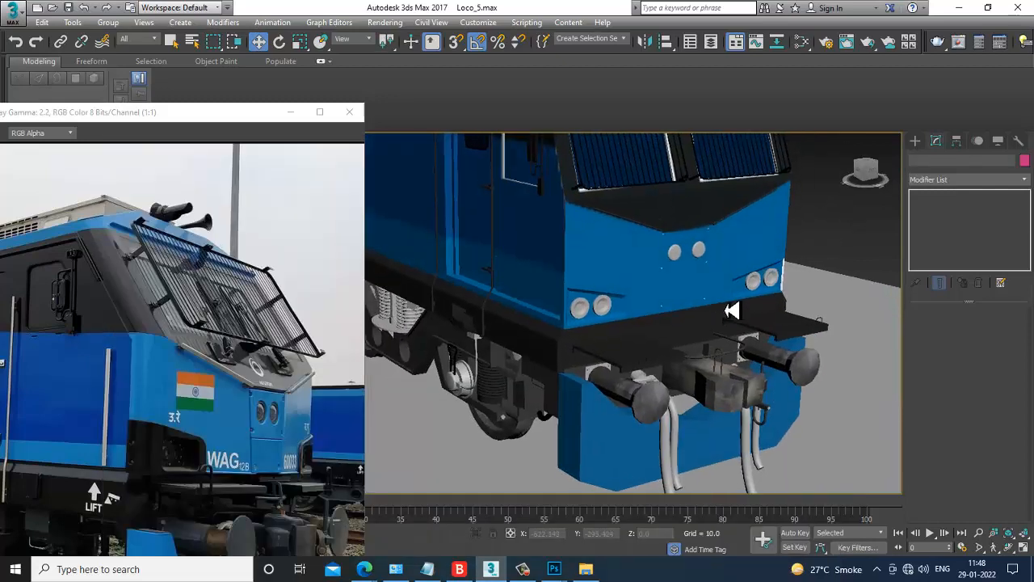
middle_click_drag(731, 310, 718, 289, "alt")
middle_click_drag(614, 289, 682, 294)
scroll(702, 323, "down", 5)
scroll(693, 323, "up", 3)
middle_click_drag(681, 293, 700, 337)
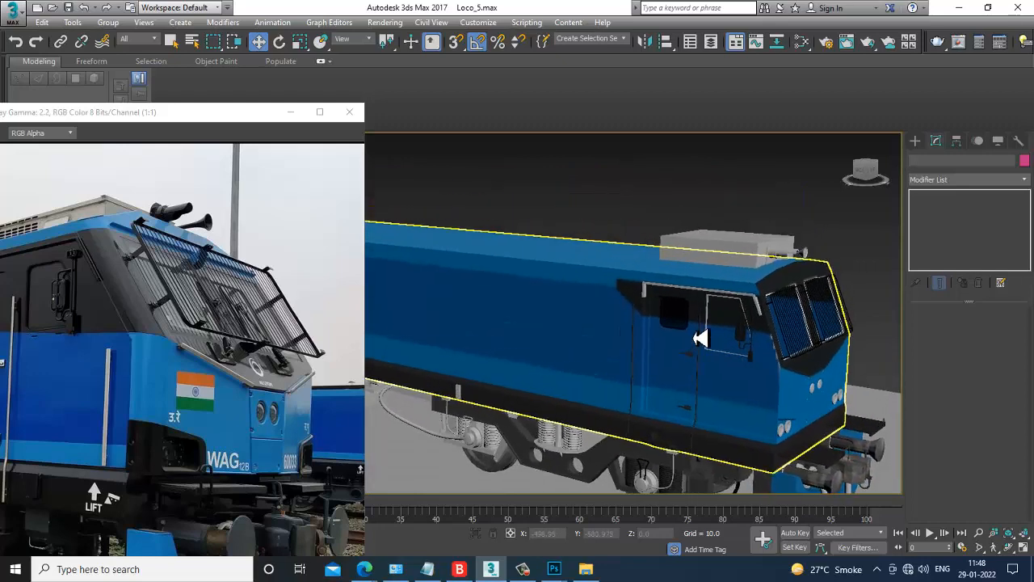
scroll(700, 338, "up", 4)
left_click(722, 251)
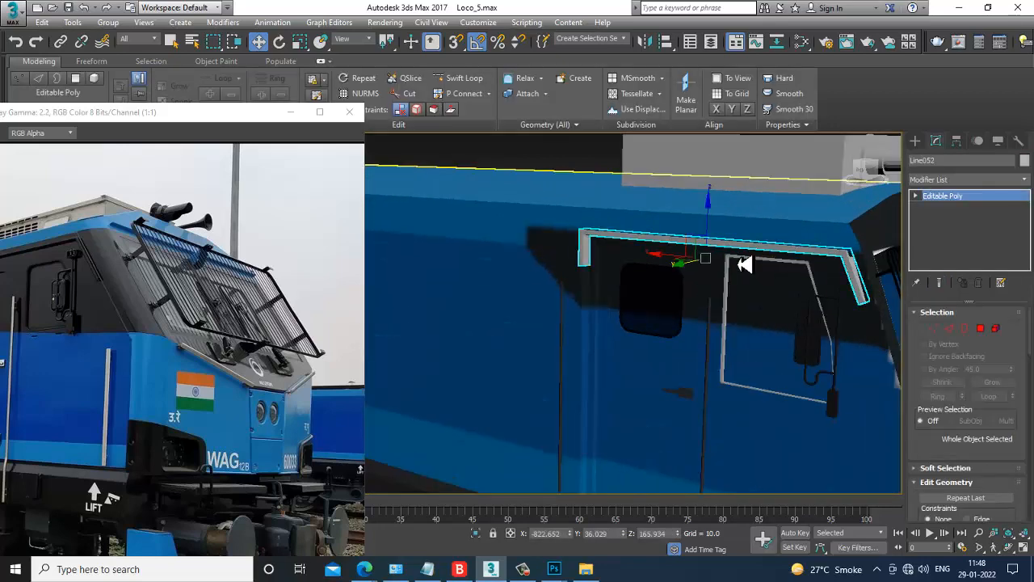
left_click(738, 271, "ctrl")
left_click(726, 267)
left_click(711, 244, "ctrl")
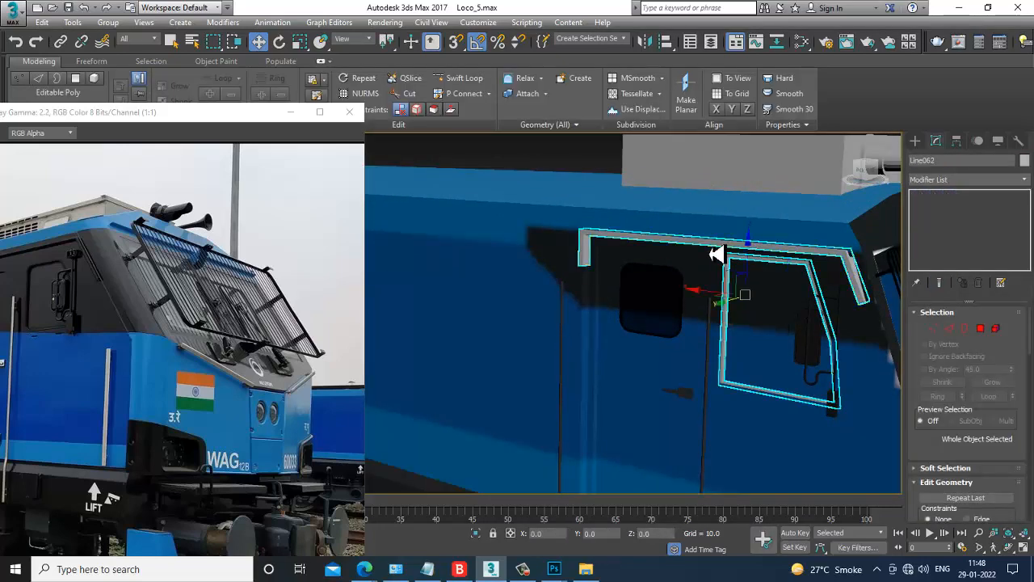
Step: Apply the black Material #32 to the selected gutter strip and window frame and deselect them
key("m")
mouse_move(511, 543)
middle_mouse_down()
mouse_move(482, 328)
mouse_move(518, 554)
middle_mouse_up()
middle_click_drag(504, 435, 474, 270)
middle_click_drag(508, 529, 494, 277)
middle_click_drag(495, 446, 508, 218)
middle_click_drag(492, 551, 465, 125)
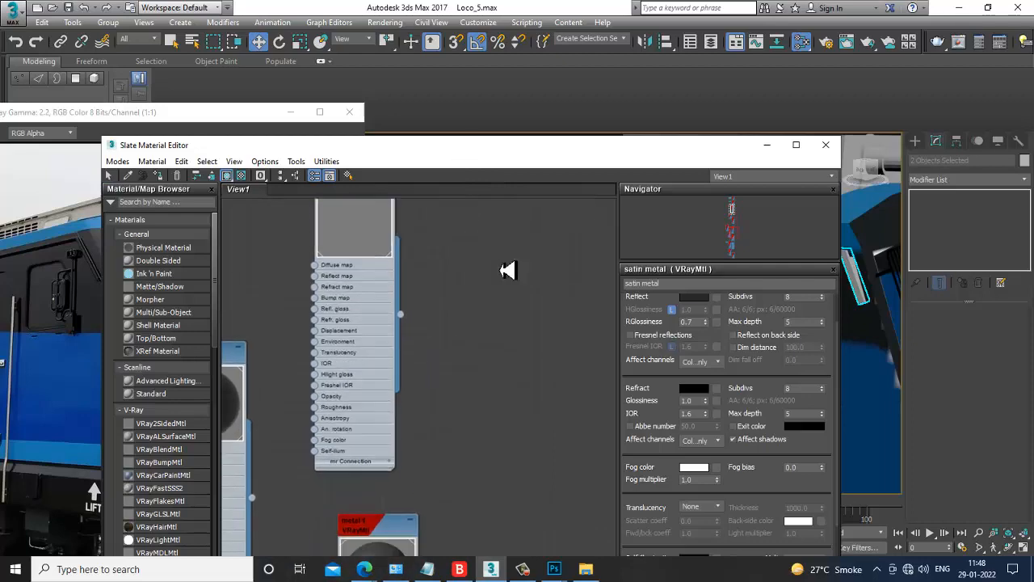
middle_click_drag(377, 450, 488, 346)
double_click(330, 255)
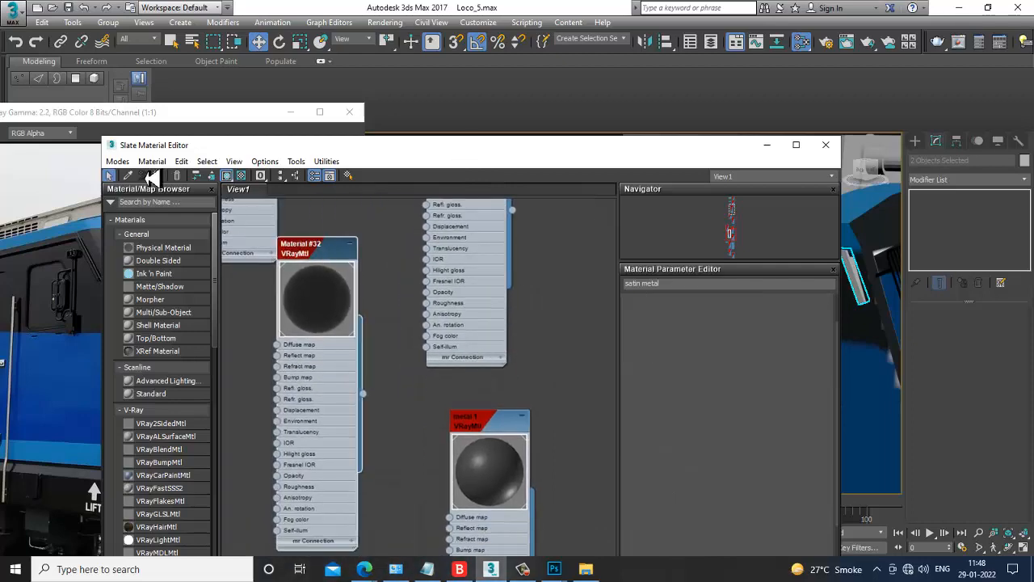
left_click(769, 151)
scroll(757, 259, "down", 5)
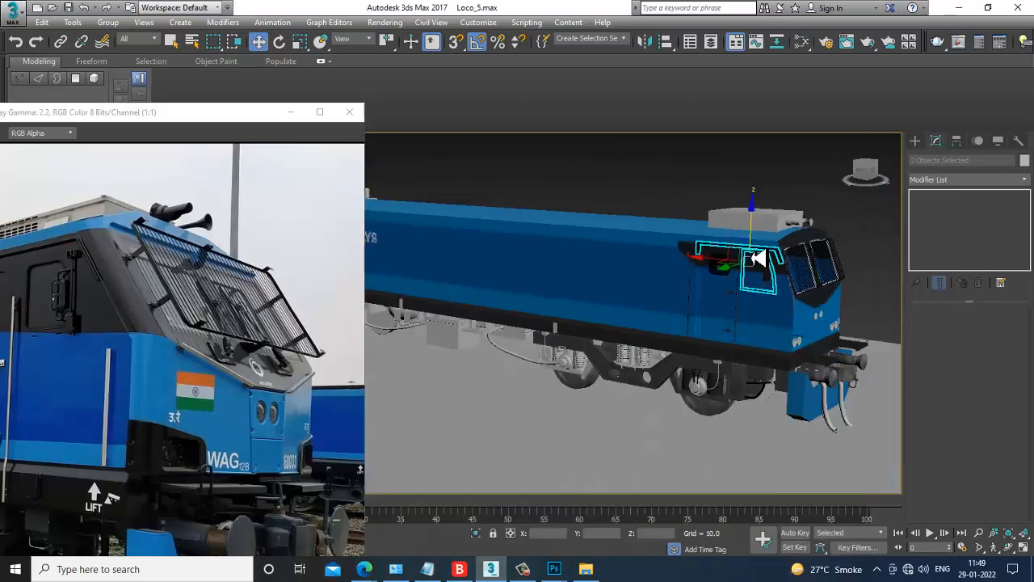
left_click(695, 191)
Step: Select the beam behind the coupler with three of the hanging front hoses and apply the black Material #32 to them
scroll(703, 341, "up", 10)
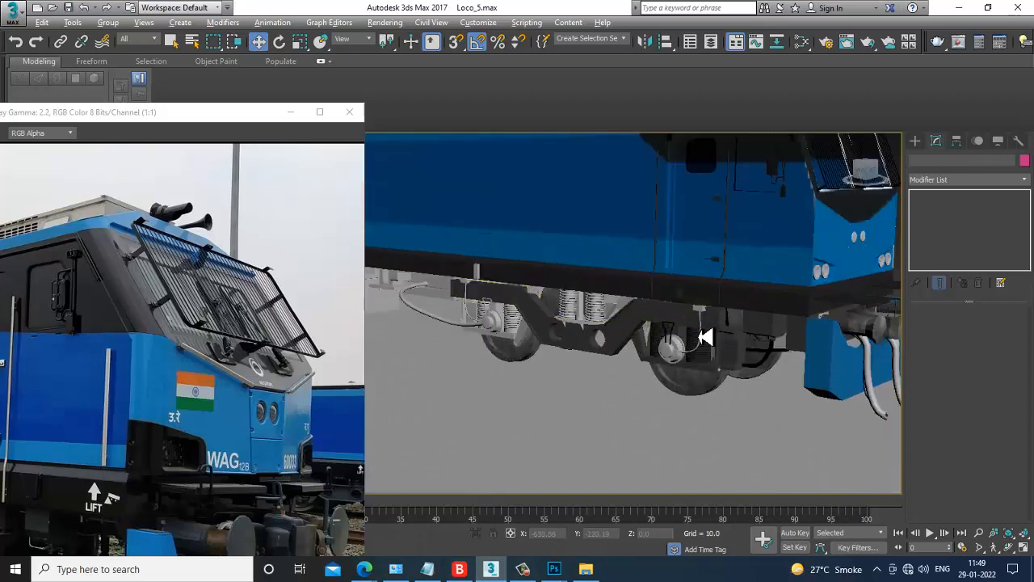
scroll(731, 356, "up", 10)
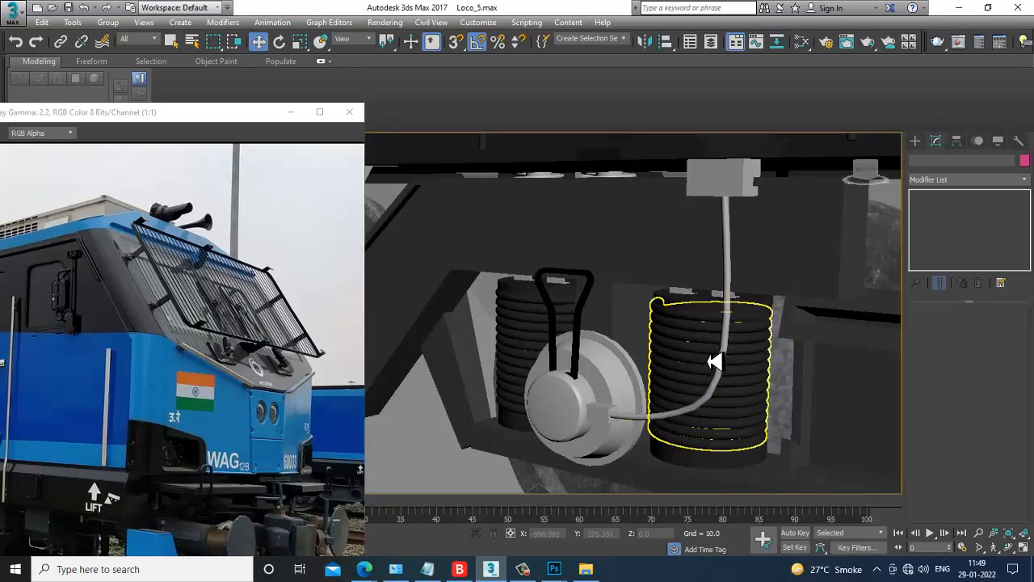
scroll(533, 281, "down", 3)
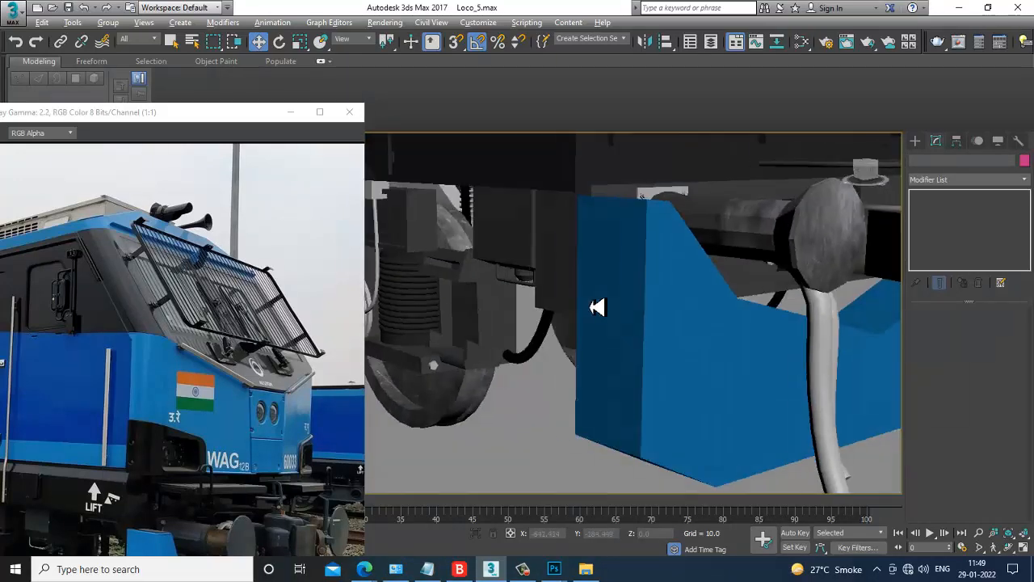
mouse_move(592, 307)
middle_mouse_down("alt")
mouse_move(647, 332)
mouse_move(598, 299)
middle_mouse_up("alt")
left_click(558, 250)
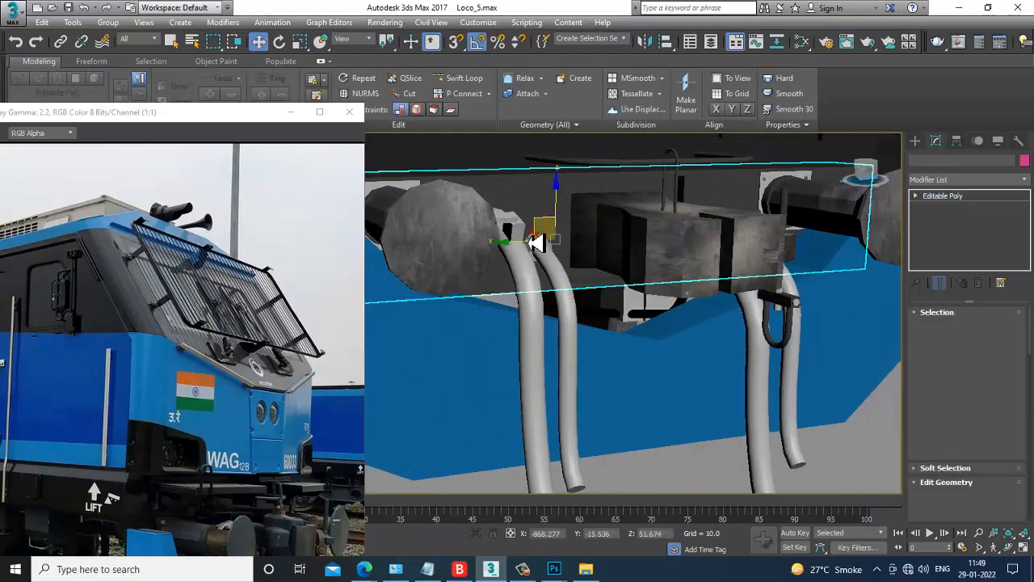
left_click(527, 246, "ctrl")
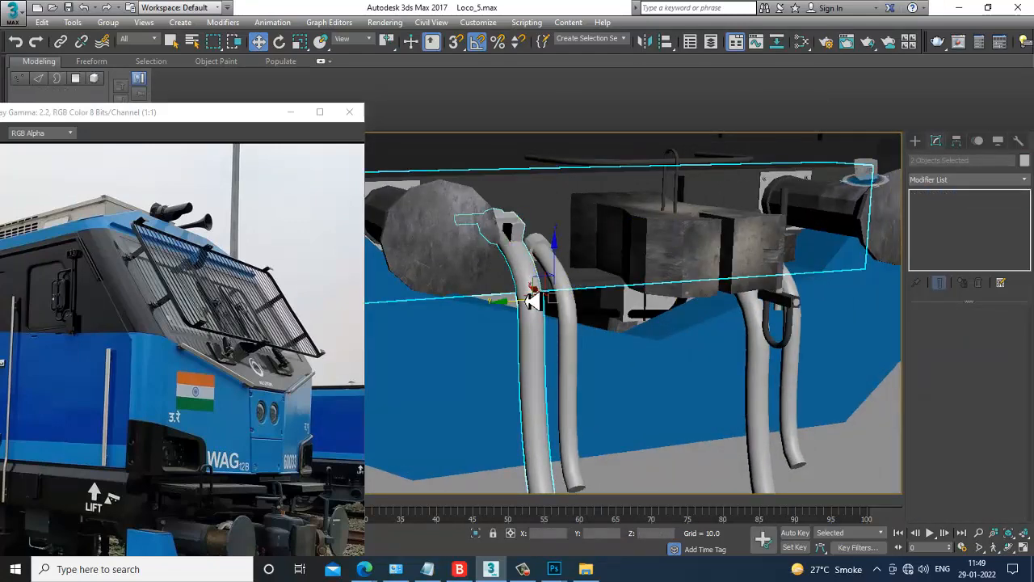
left_click(764, 359, "ctrl")
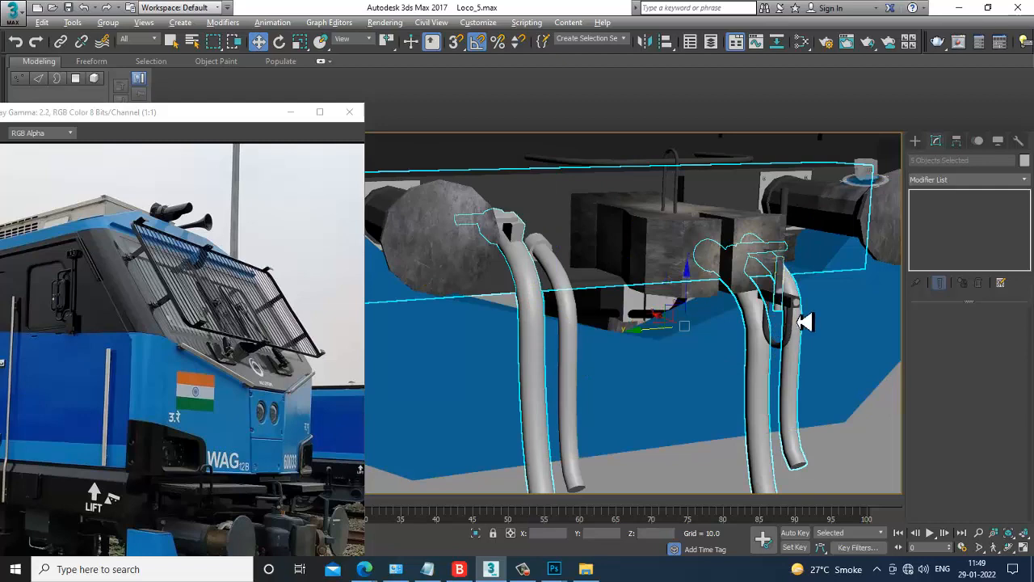
middle_click_drag(805, 322, 653, 300, "alt")
key("m")
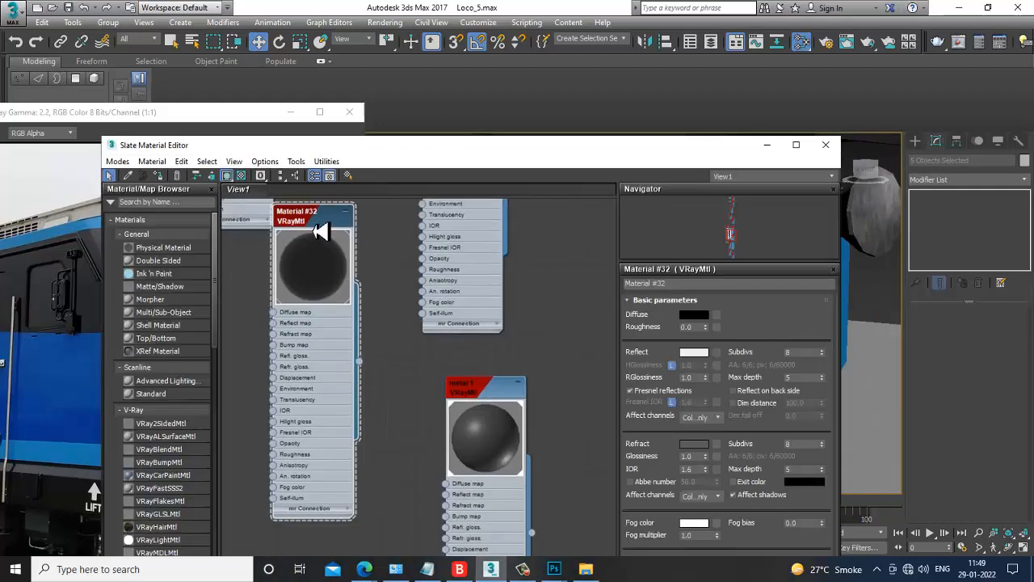
left_click(766, 145)
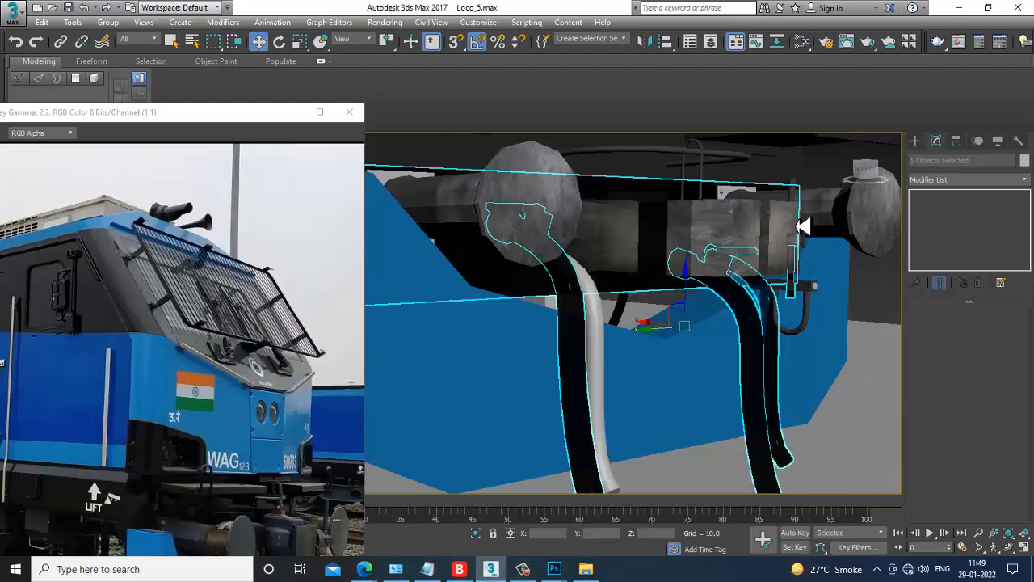
left_click(868, 283)
Step: Examine the front hoses and underframe for parts lacking a material, raising the reference photo to compare the lower front
scroll(705, 304, "down", 5)
middle_click_drag(697, 307, 662, 326, "alt")
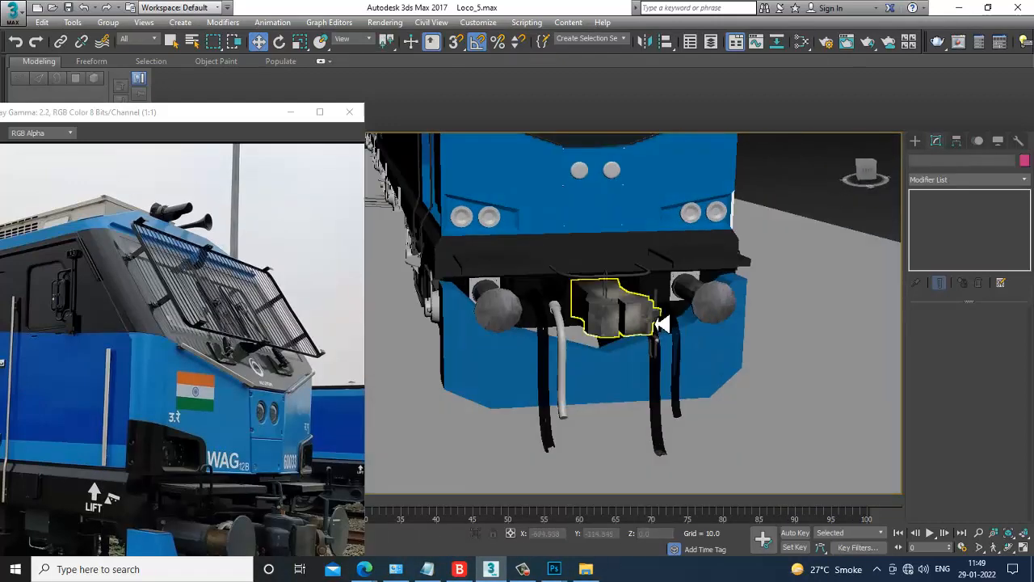
scroll(651, 327, "up", 2)
scroll(636, 374, "up", 3)
scroll(764, 376, "up", 2)
scroll(749, 365, "up", 2)
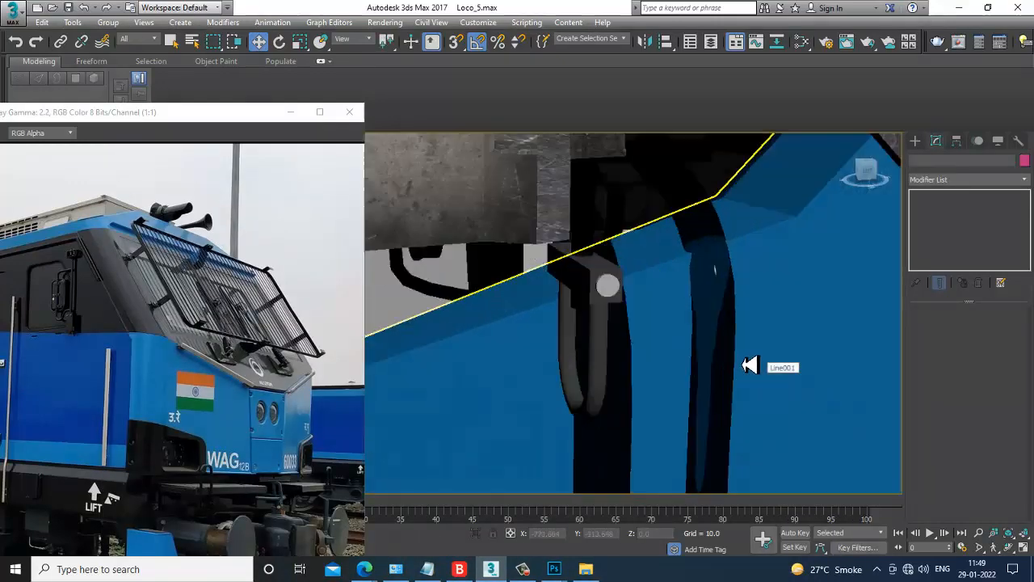
scroll(752, 362, "down", 6)
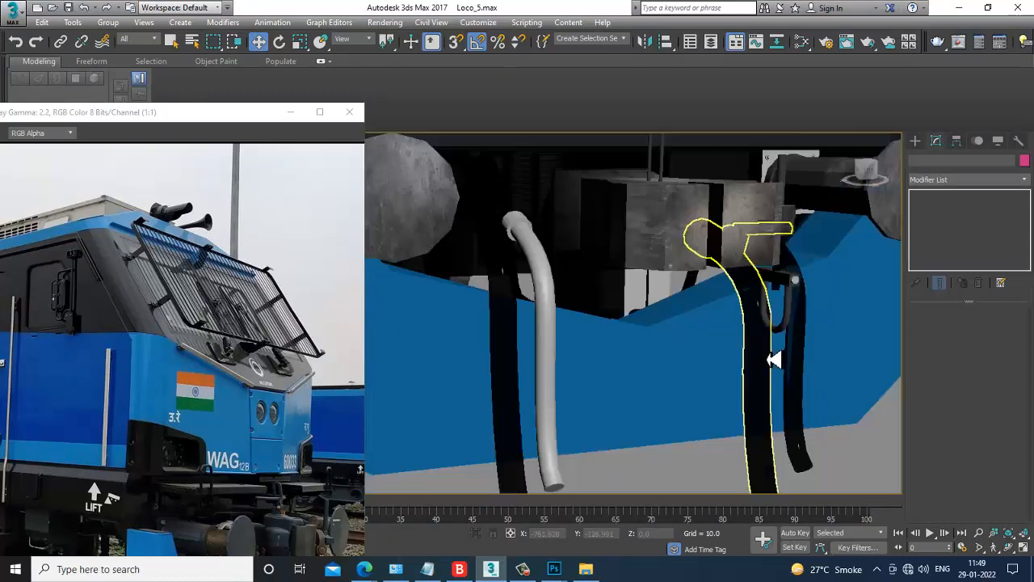
mouse_move(798, 352)
middle_mouse_down("alt")
mouse_move(815, 341)
mouse_move(796, 358)
middle_mouse_up("alt")
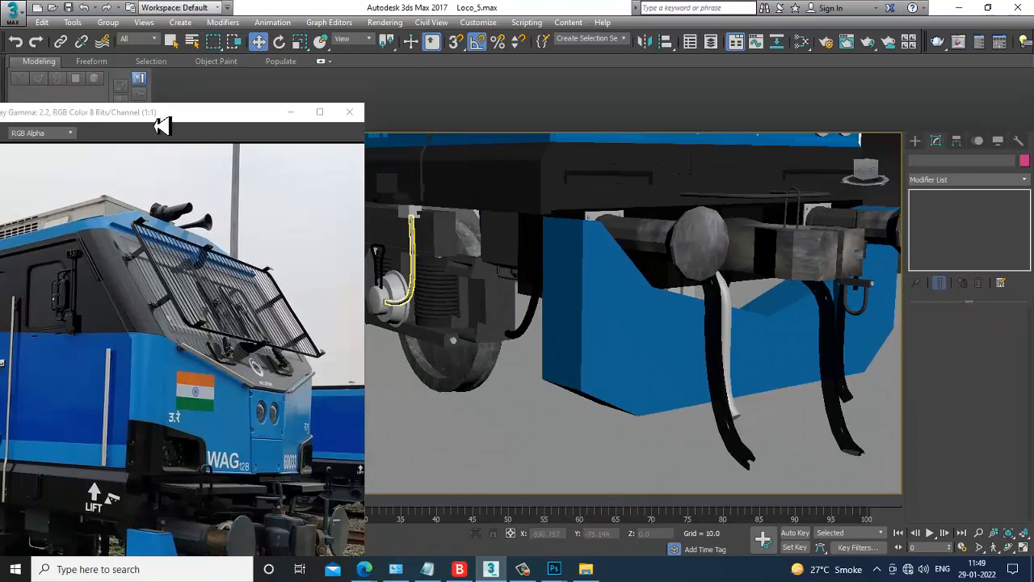
left_click_drag(161, 123, 166, 98)
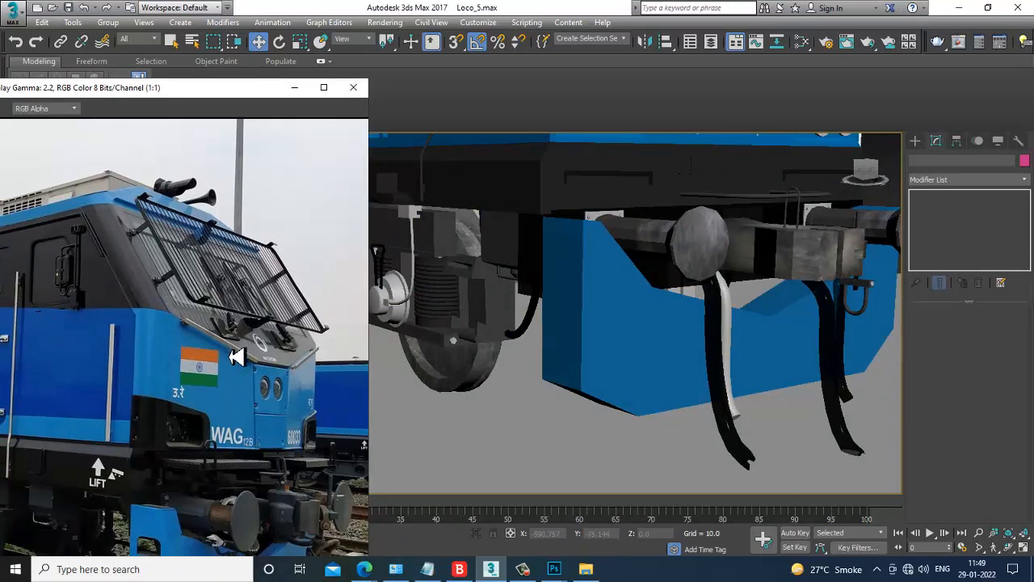
left_click_drag(199, 99, 199, 39)
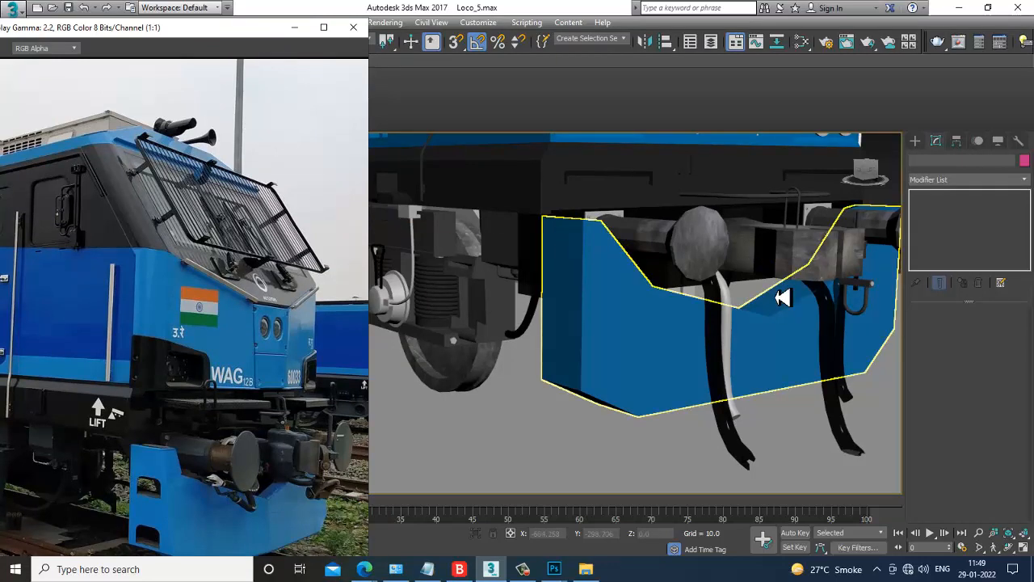
Step: Select the white front hose together with the other hanging hoses, apply the black Material #32 to them and deselect them
left_click(709, 330)
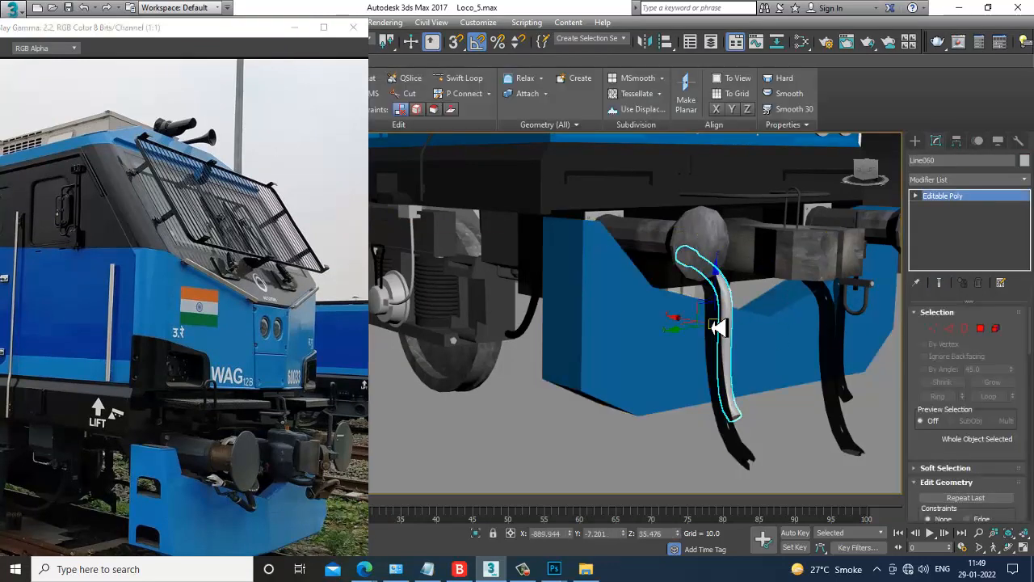
left_click(715, 328, "ctrl")
left_click(831, 342, "ctrl")
middle_click_drag(863, 361, 862, 372, "alt")
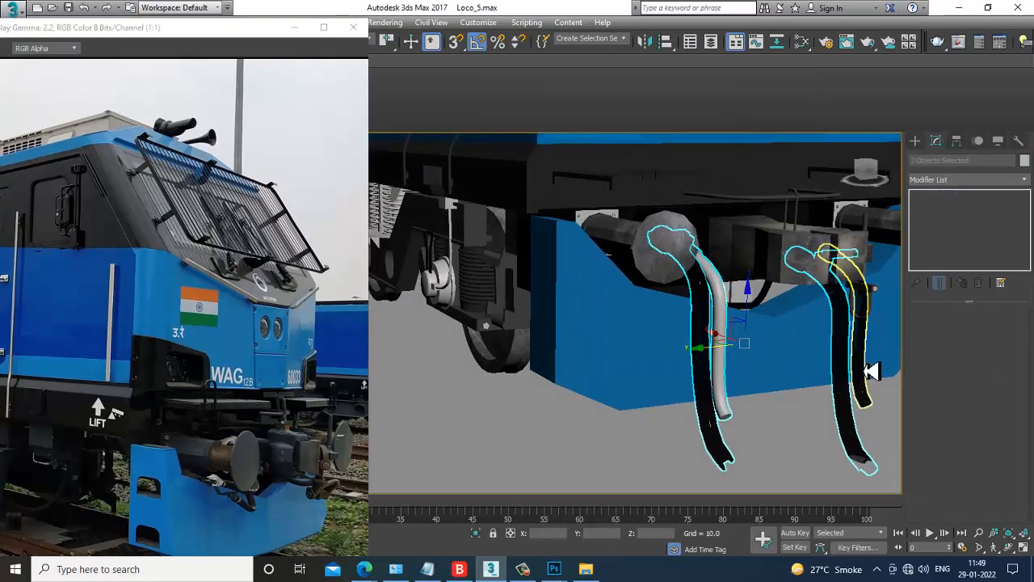
key("m")
middle_click_drag(407, 363, 406, 300)
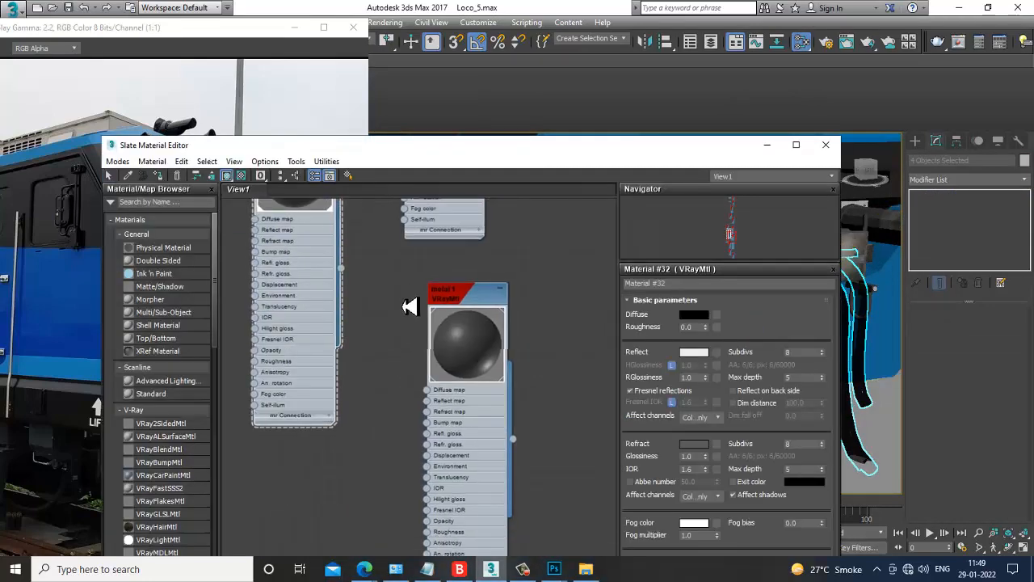
left_click(160, 177)
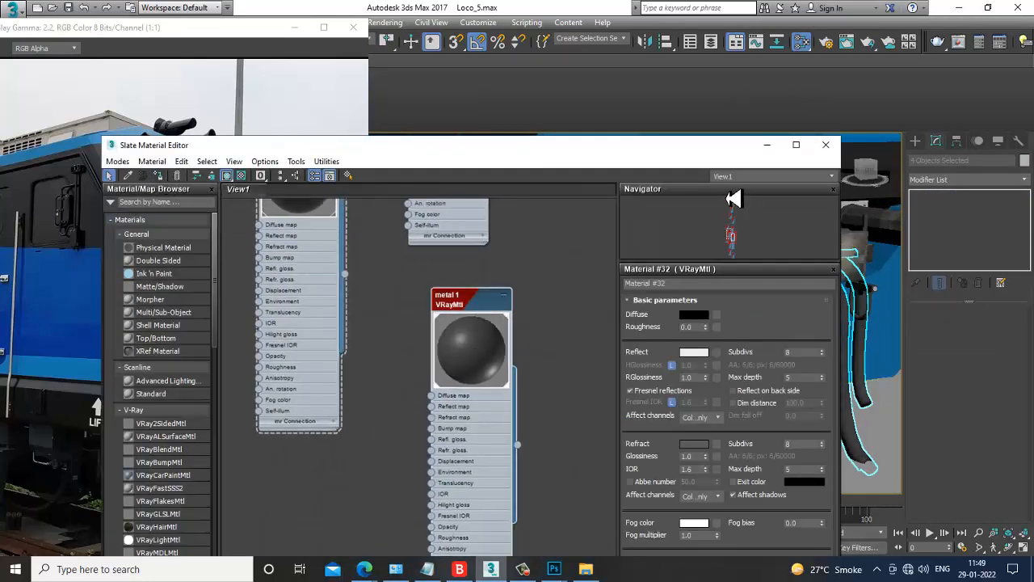
left_click(766, 149)
scroll(739, 275, "down", 6)
middle_click_drag(741, 273, 789, 212, "alt")
left_click(784, 233)
Step: Examine the cab and front undercarriage for parts lacking a material, repositioning the reference photo to compare its side and lower details
scroll(688, 280, "up", 6)
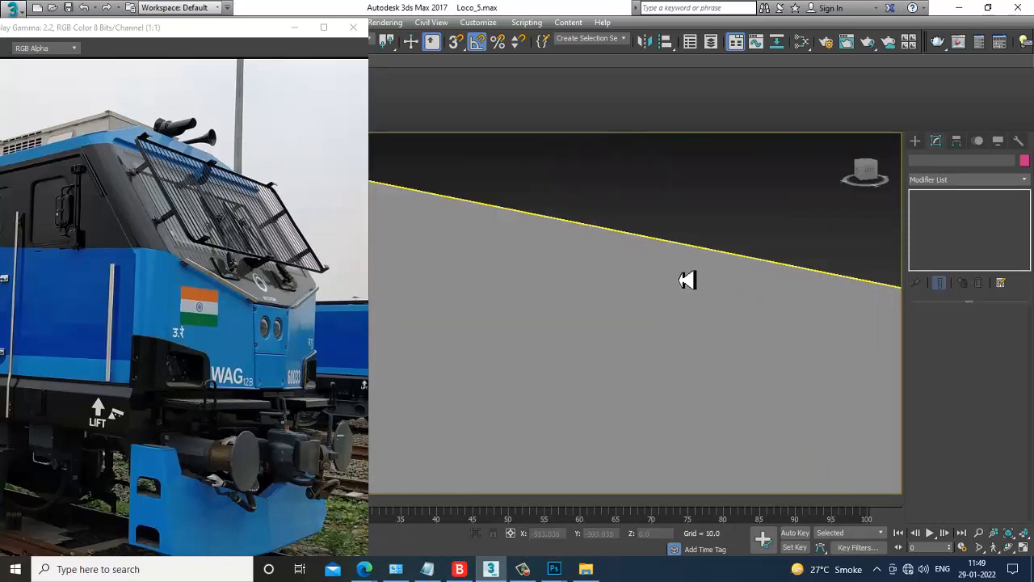
scroll(601, 306, "down", 4)
scroll(626, 318, "up", 3)
middle_click_drag(570, 316, 702, 315)
scroll(595, 331, "up", 2)
scroll(631, 322, "down", 4)
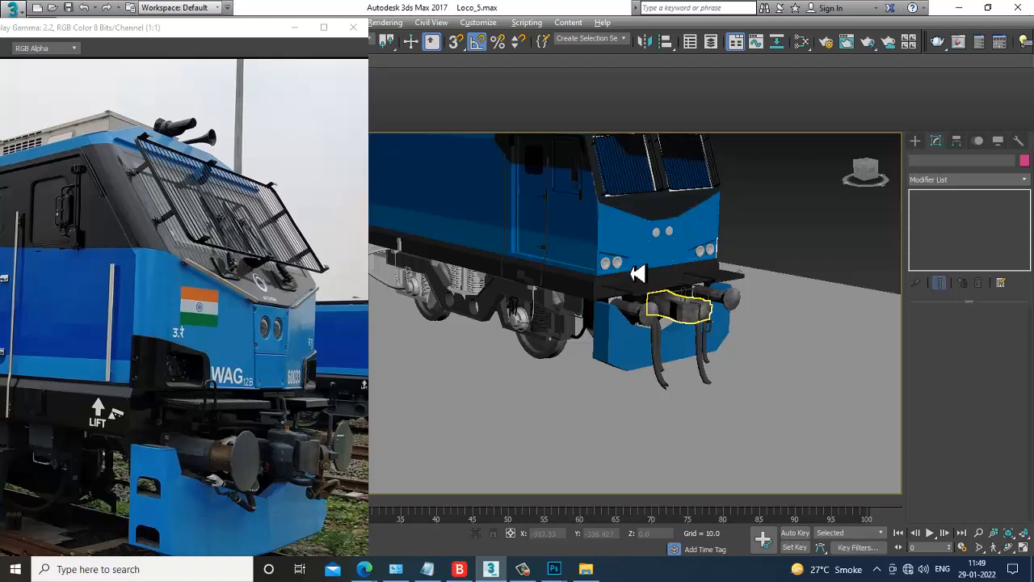
scroll(638, 275, "up", 5)
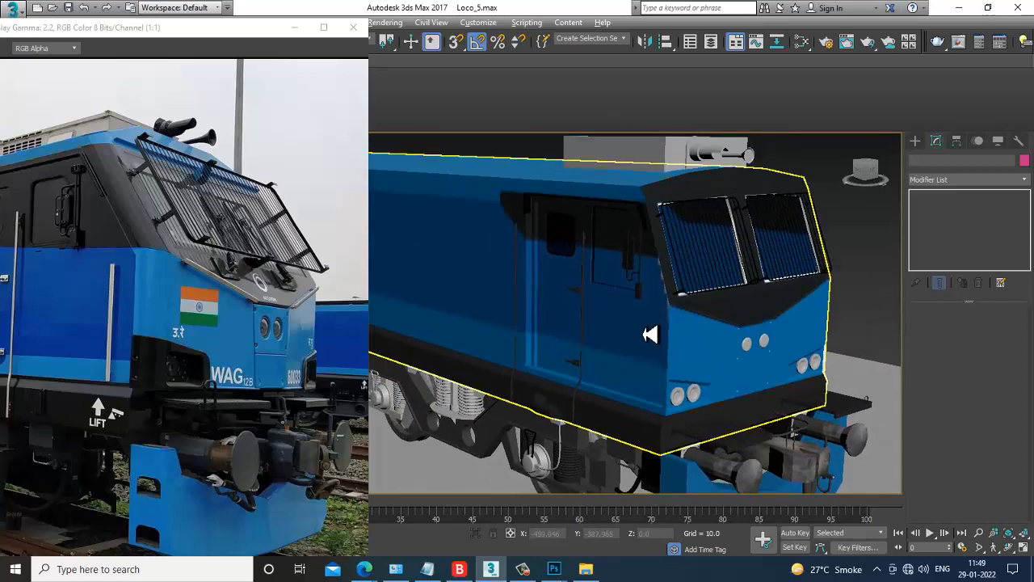
mouse_move(650, 333)
middle_mouse_down("alt")
mouse_move(748, 272)
mouse_move(650, 325)
middle_mouse_up("alt")
scroll(755, 274, "down", 3)
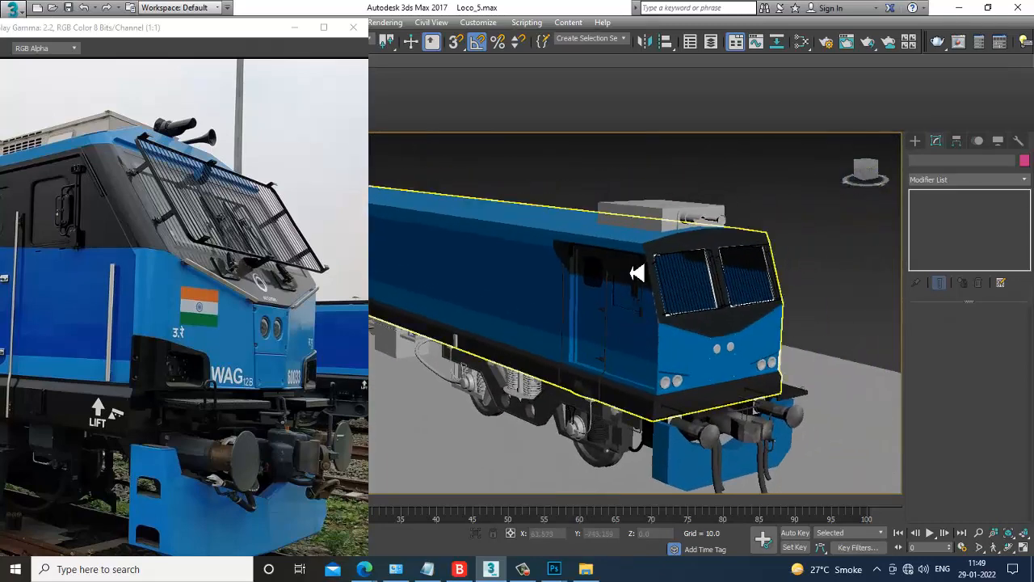
middle_click_drag(638, 274, 621, 316, "alt")
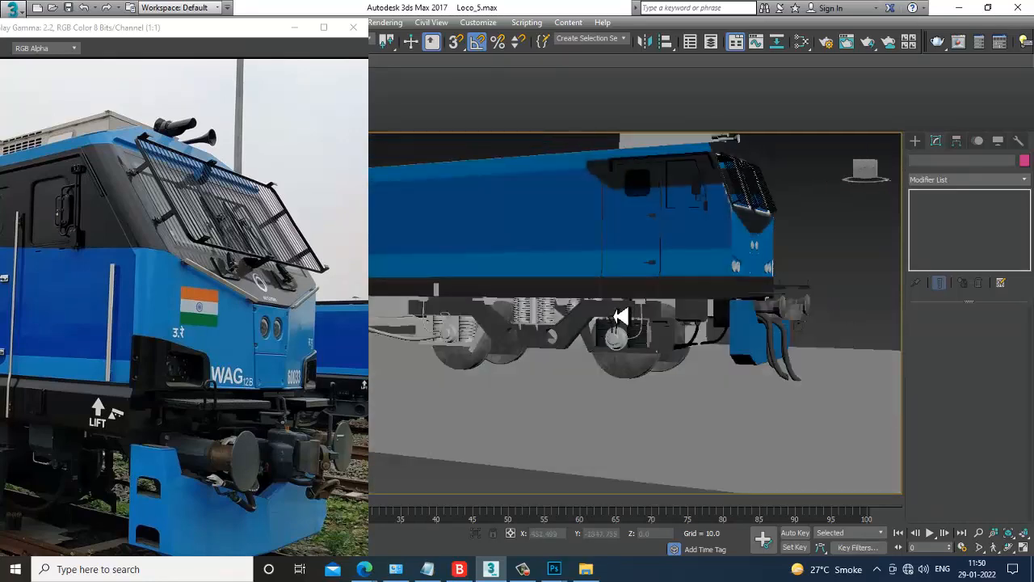
scroll(608, 321, "up", 3)
middle_click_drag(684, 363, 656, 361)
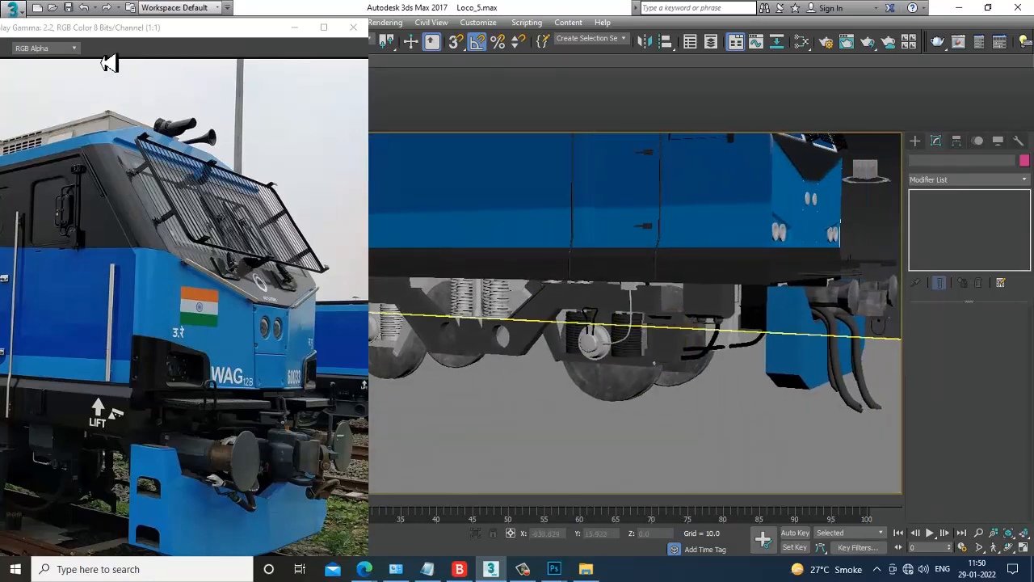
left_click_drag(275, 11, 280, 10)
middle_click_drag(681, 302, 708, 321, "alt")
scroll(705, 325, "up", 4)
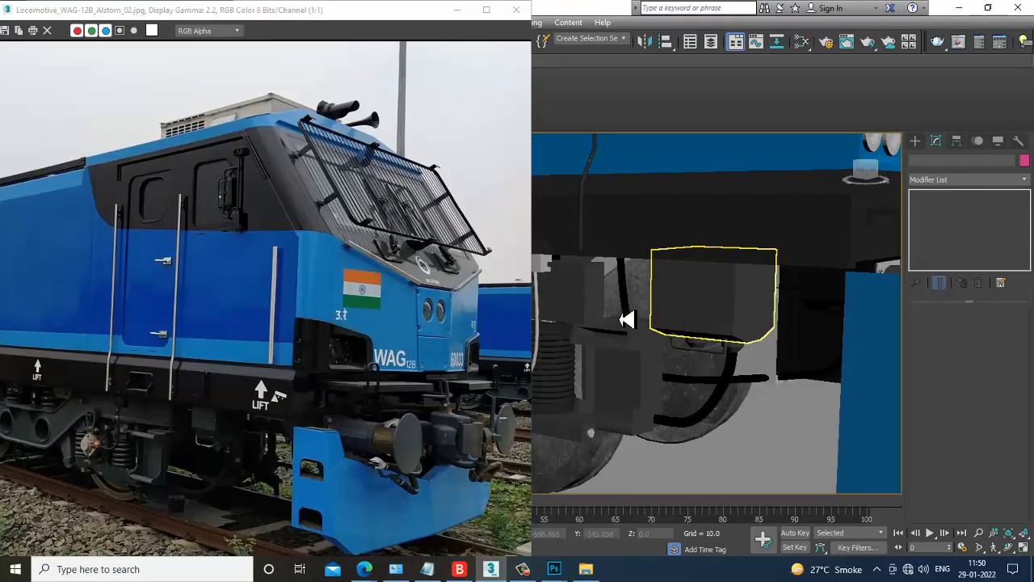
Step: Apply the black Material #32 to the small box above the front axle, its curved cable and the nearby underframe block, and deselect them
middle_click_drag(623, 318, 681, 291, "alt")
left_click(667, 265)
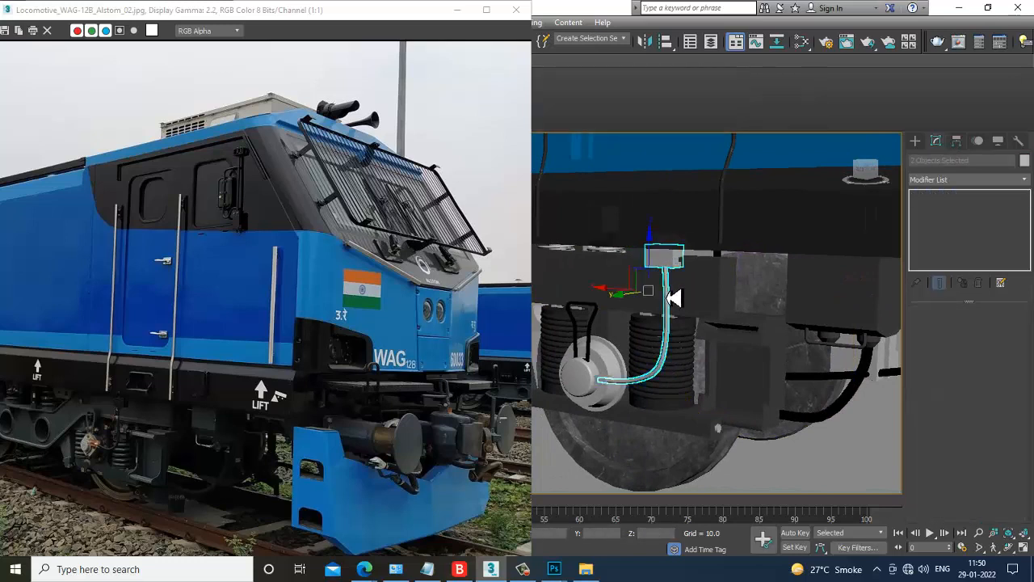
middle_click_drag(738, 369, 770, 358, "alt")
left_click(768, 358, "ctrl")
key("m")
middle_click_drag(491, 280, 512, 390)
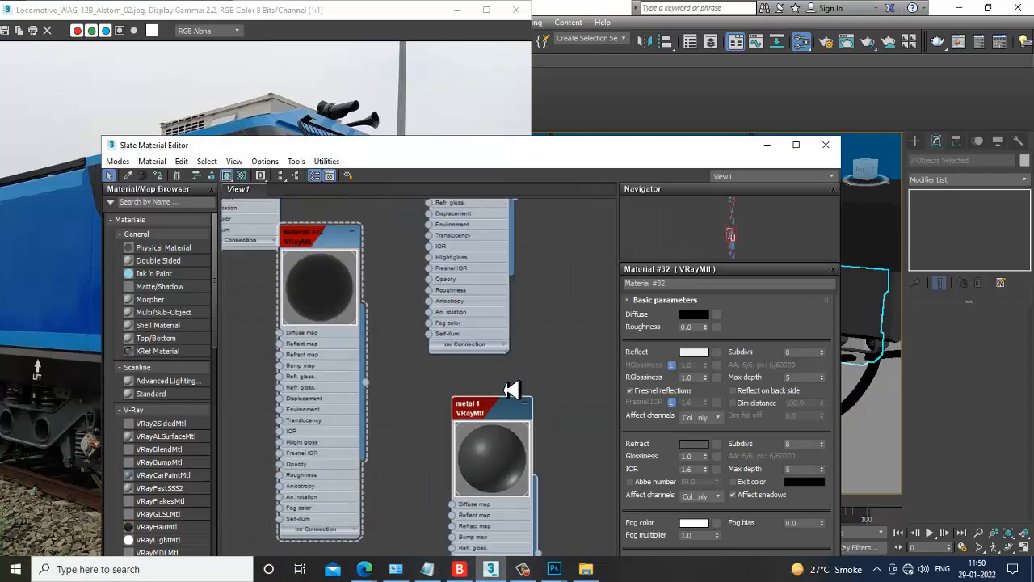
middle_click_drag(529, 448, 522, 423)
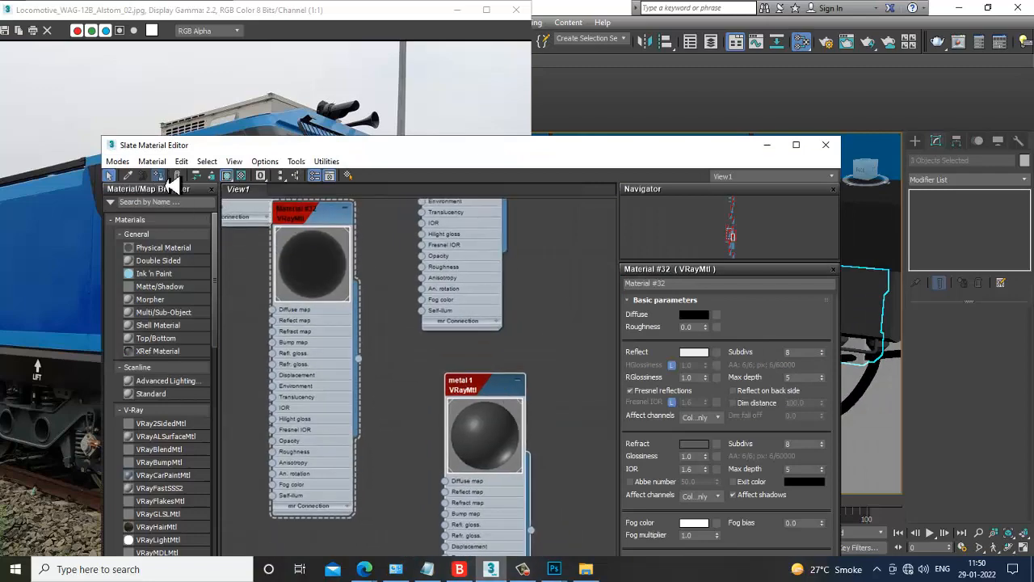
left_click(767, 150)
scroll(720, 354, "down", 8)
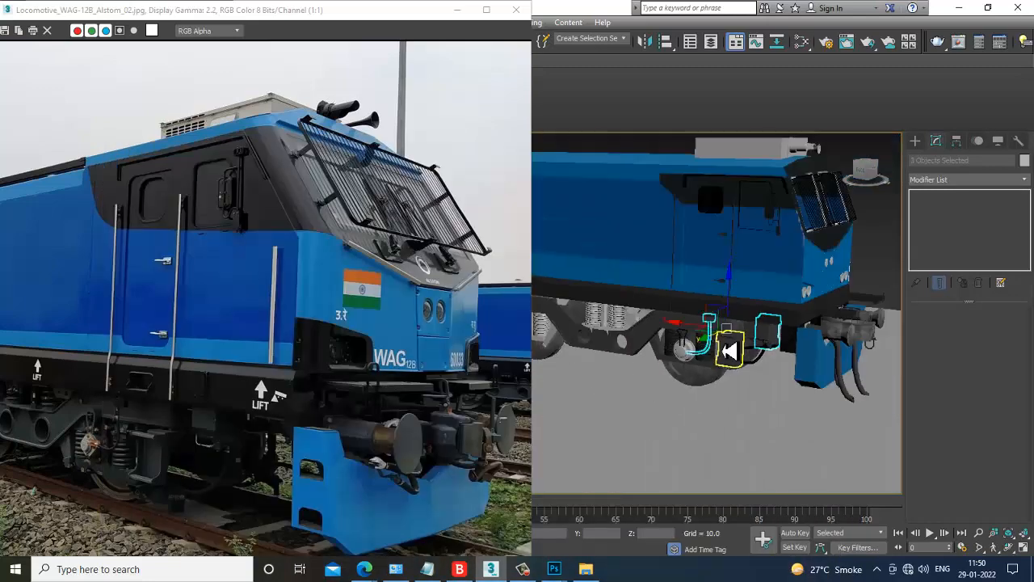
left_click(779, 227)
Step: Examine the underframe along the locomotive's side and compare its bogies and equipment boxes with the enlarged reference photo
scroll(717, 356, "up", 4)
scroll(721, 356, "up", 6)
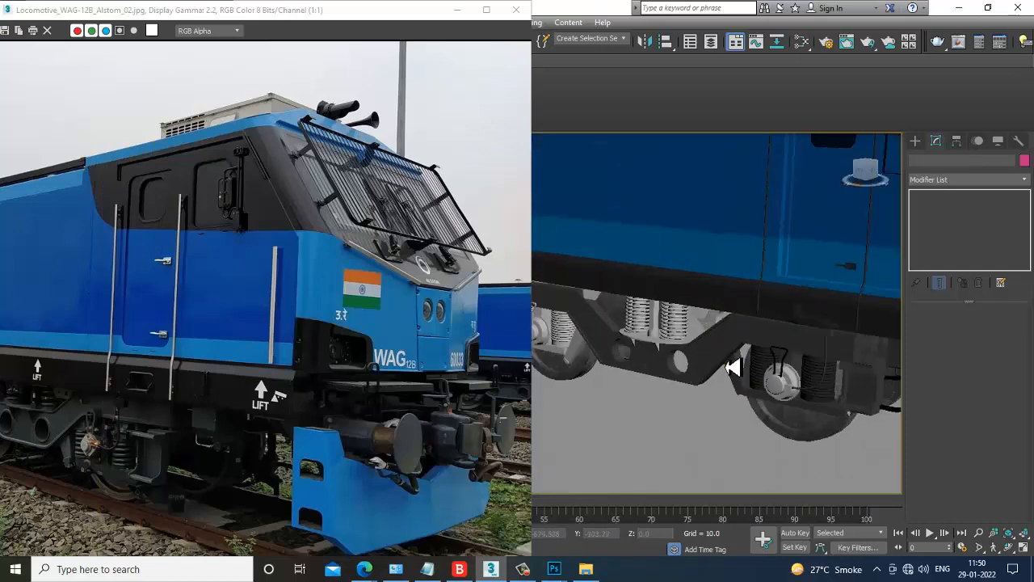
middle_click_drag(725, 363, 799, 390)
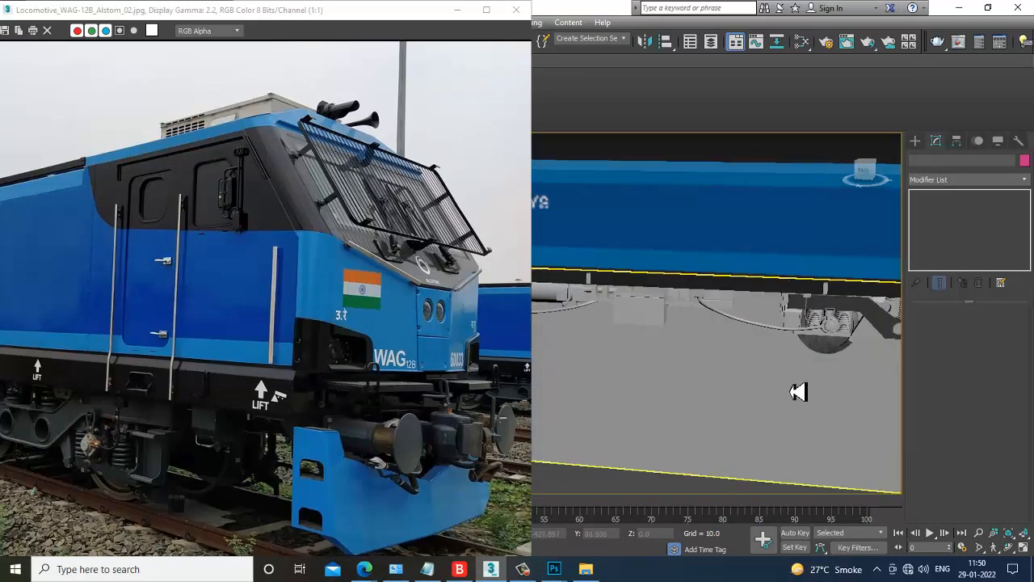
scroll(754, 369, "down", 5)
scroll(737, 368, "up", 4)
scroll(737, 370, "up", 6)
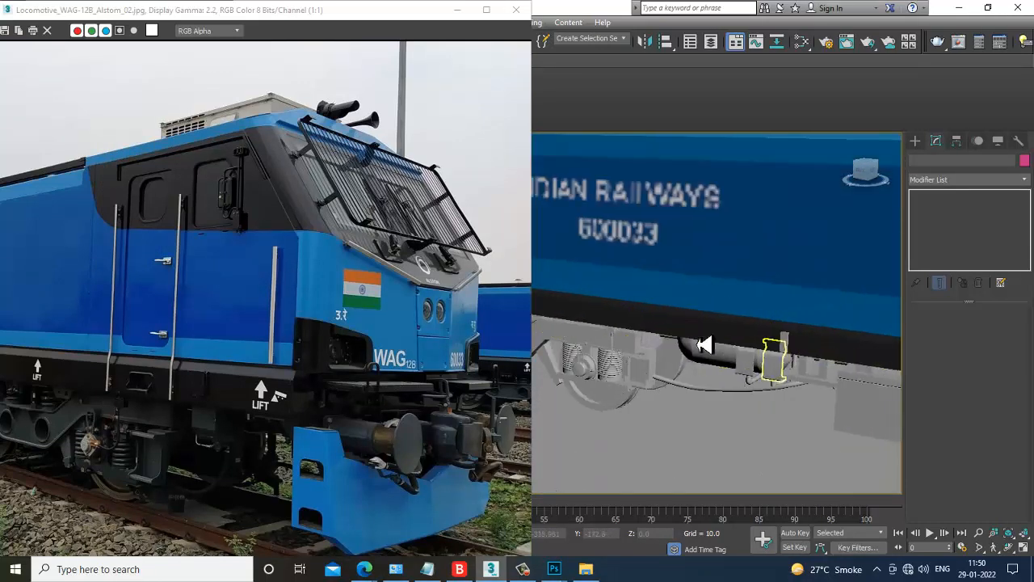
double_click(152, 11)
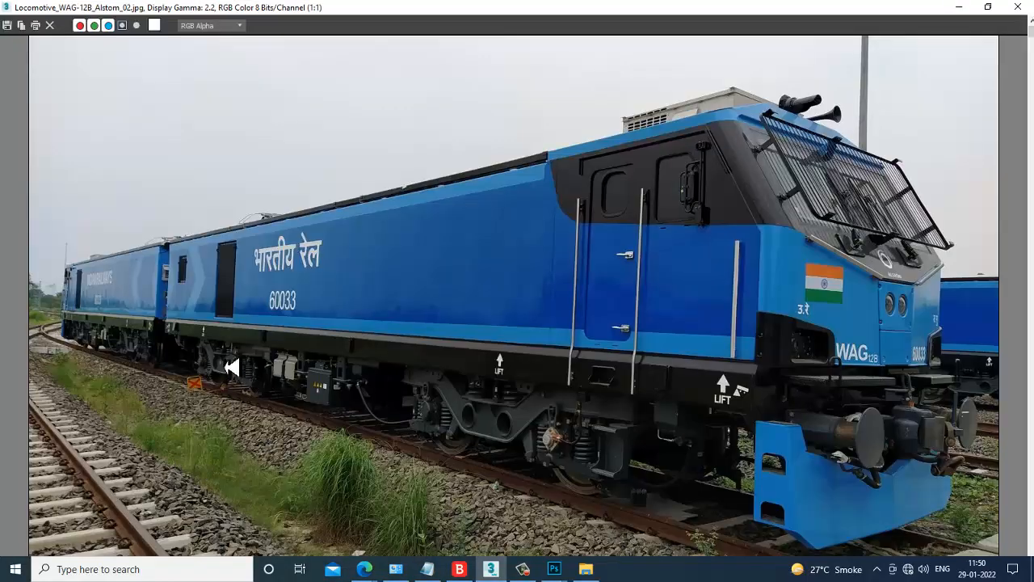
left_click(966, 7)
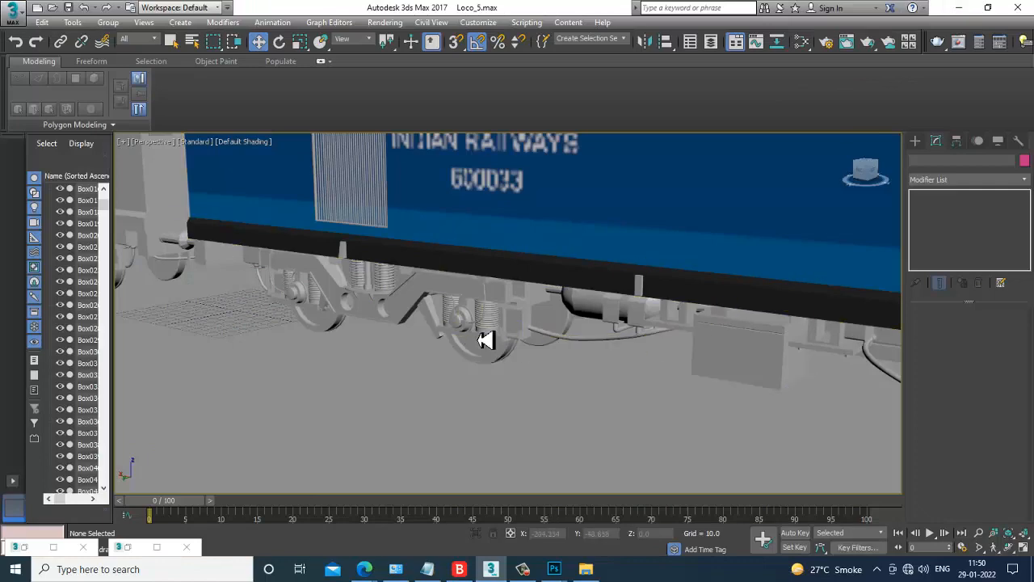
middle_click_drag(486, 340, 522, 348, "alt")
scroll(522, 348, "down", 5)
scroll(612, 361, "up", 4)
middle_click_drag(625, 340, 311, 310, "alt")
scroll(569, 367, "up", 3)
middle_click_drag(557, 351, 343, 349)
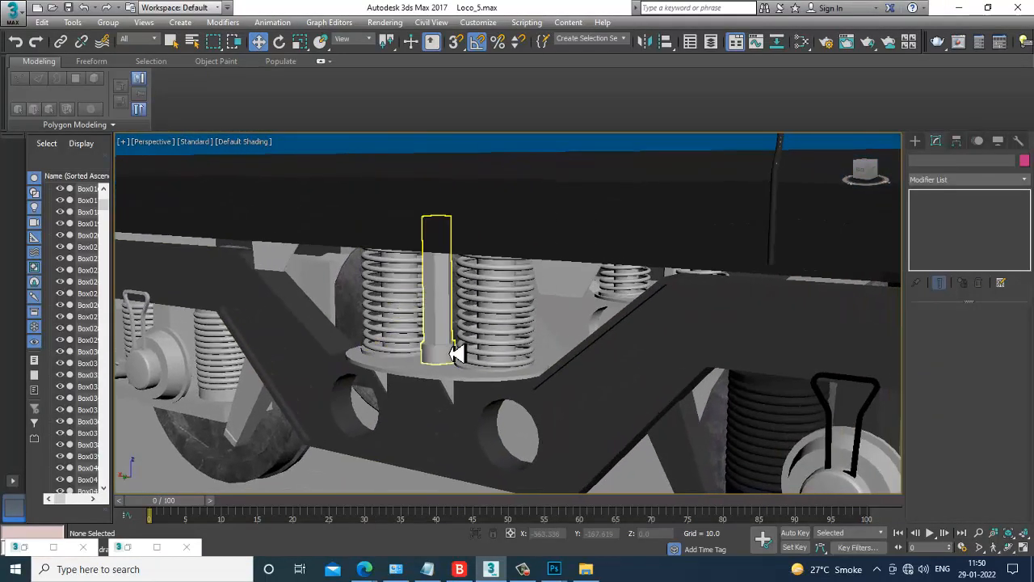
Step: Select the front bogie's two central coil springs, their inner cylinders and the adjacent bracket, leaving the spring base plate out
middle_click_drag(643, 358, 508, 347)
left_click(342, 371)
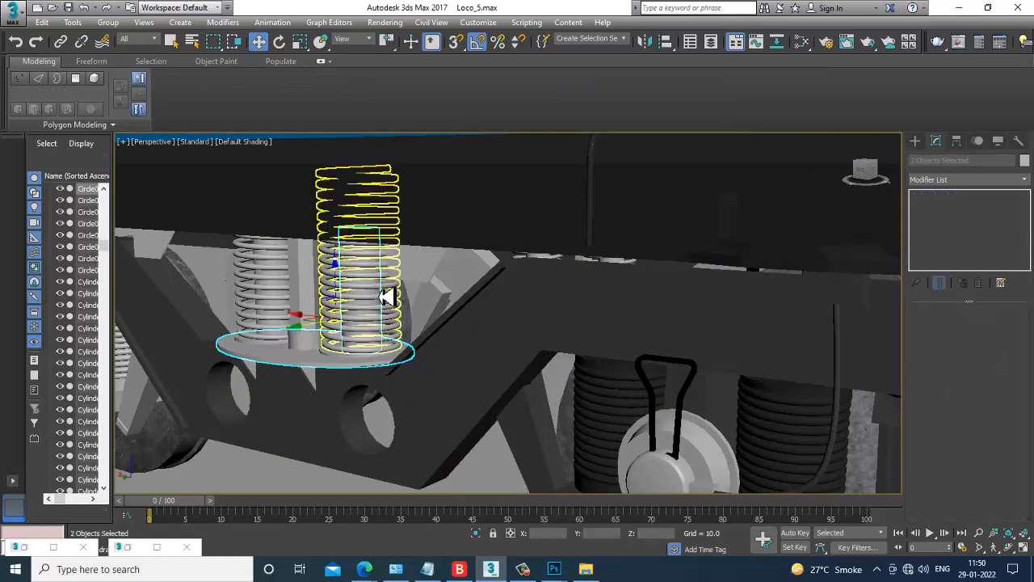
left_click(387, 296)
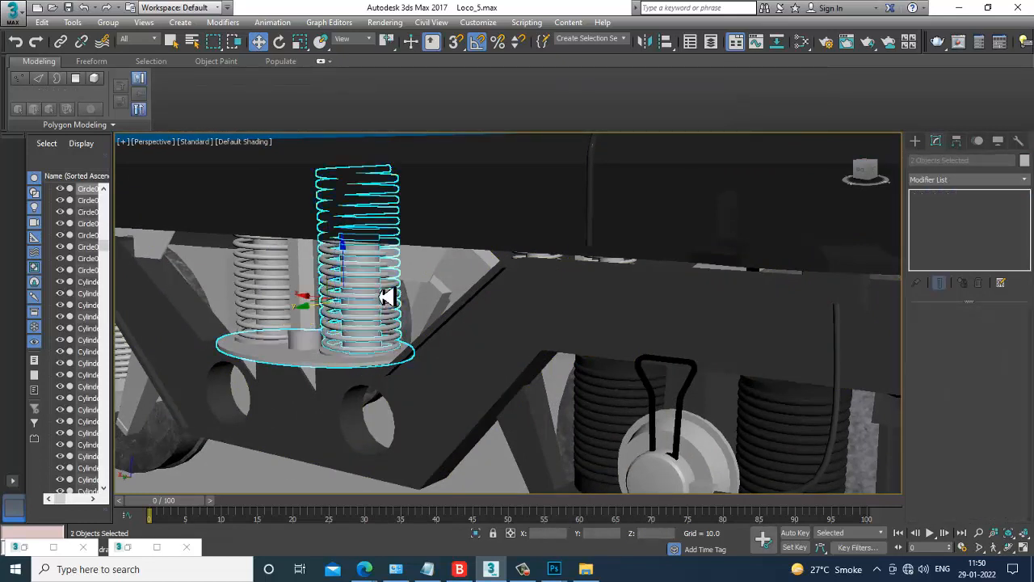
left_click(279, 287, "ctrl")
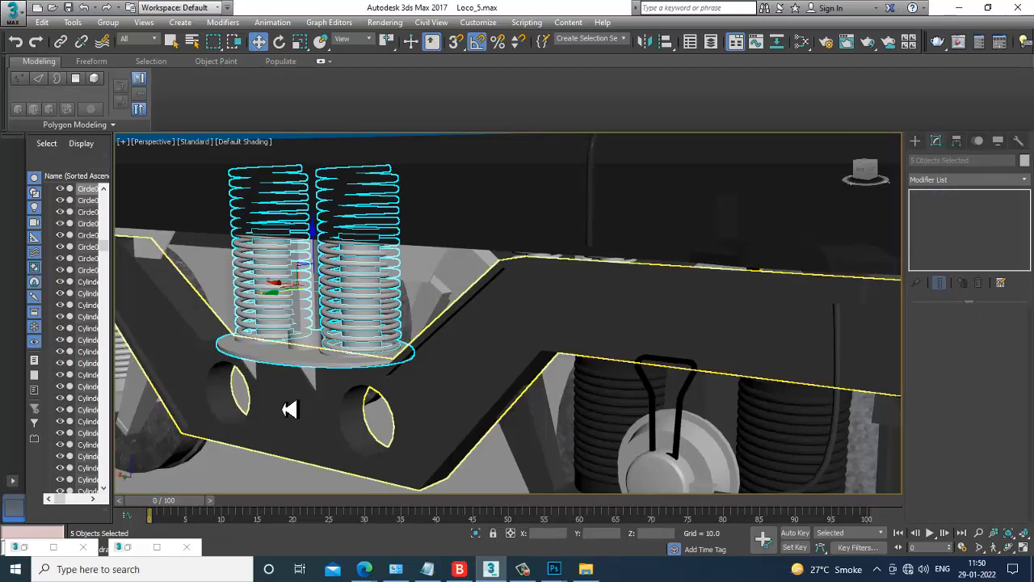
left_click(161, 248, "ctrl")
scroll(612, 401, "down", 3)
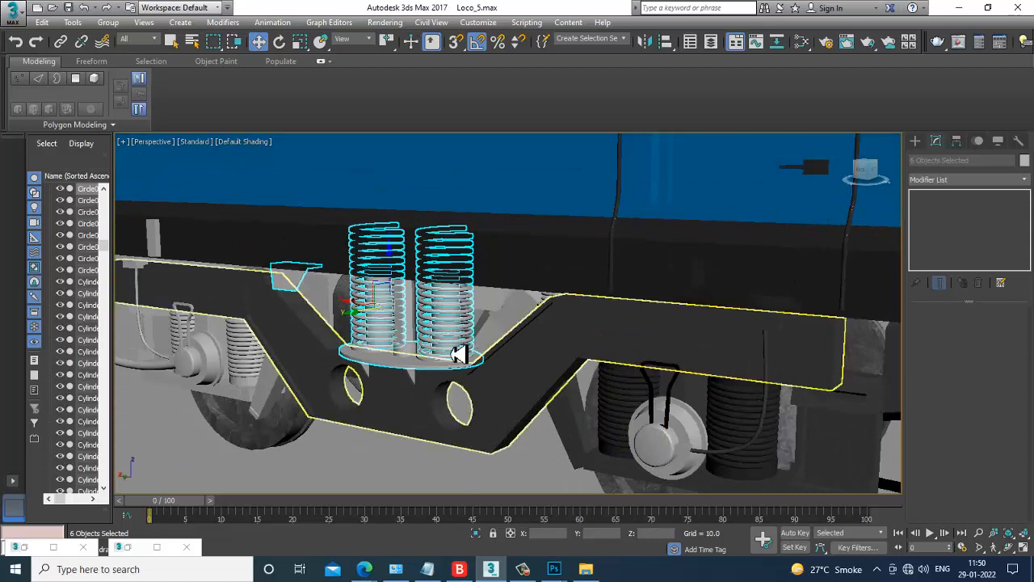
left_click(407, 369, "alt")
scroll(426, 366, "up", 3)
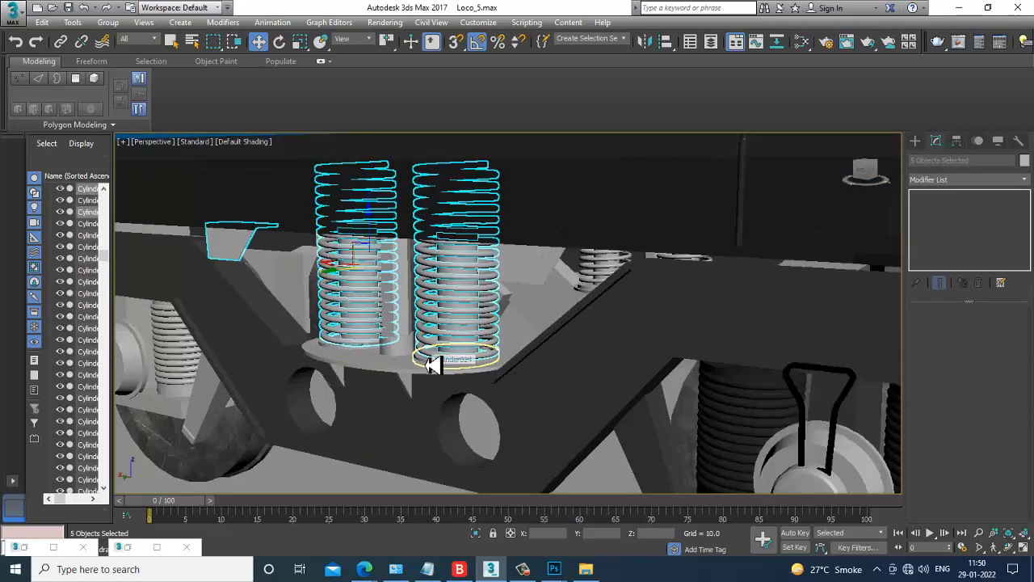
Step: Apply the black Material #32 to the selected springs, cylinders and bracket, and deselect them
key("m")
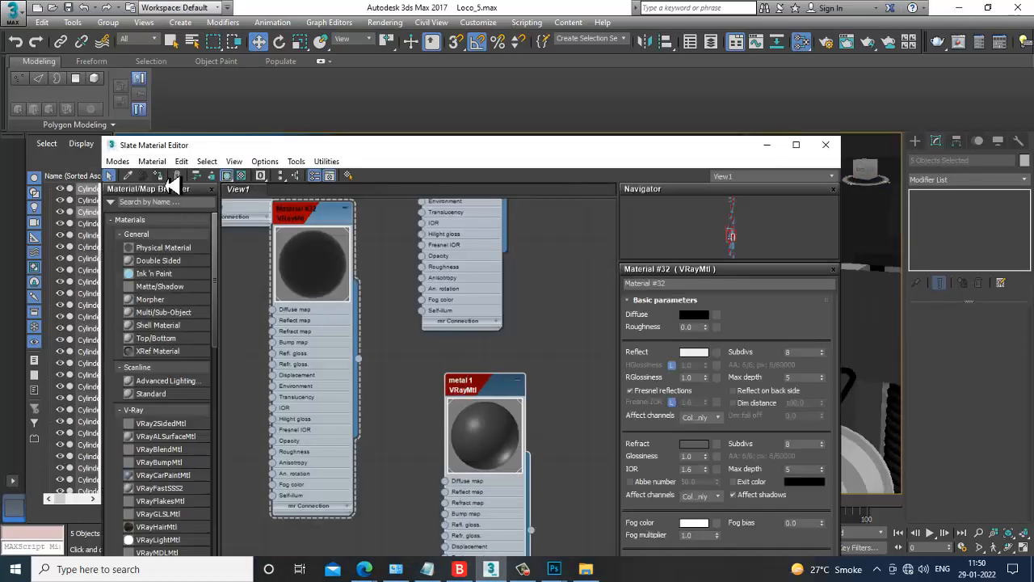
left_click_drag(487, 148, 487, 385)
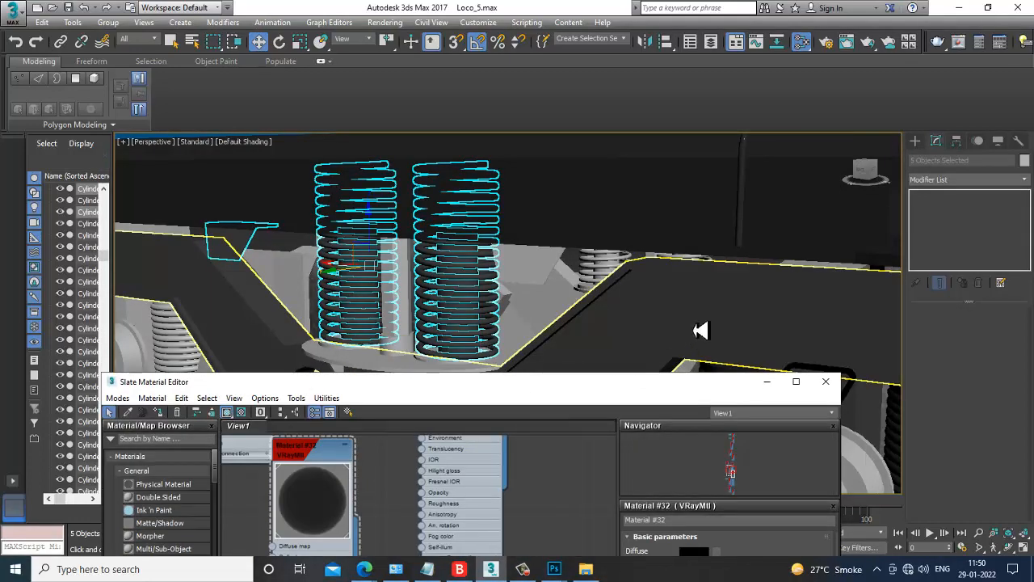
scroll(647, 319, "down", 3)
left_click(775, 223)
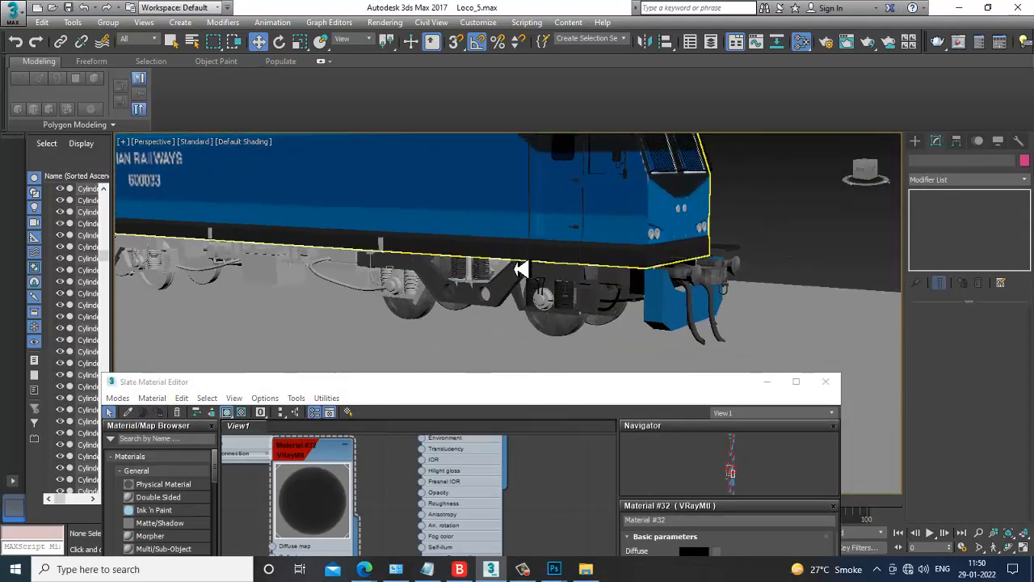
Step: Select the two central bogie springs with their inner cylinders again, review the material nodes for them and clear the selection
scroll(509, 291, "up", 4)
left_click(459, 260)
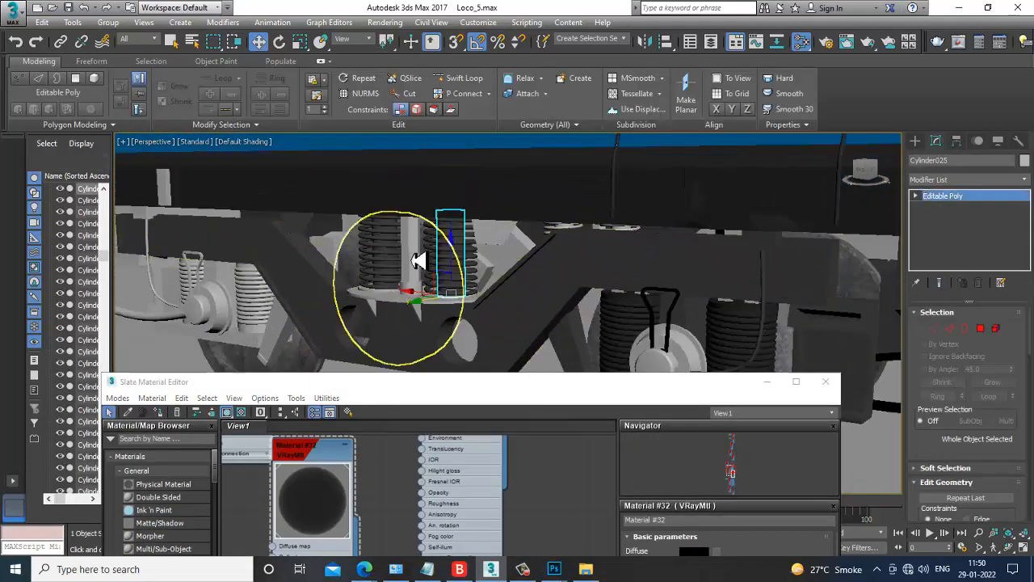
left_click(392, 260, "ctrl")
left_click(465, 257, "ctrl")
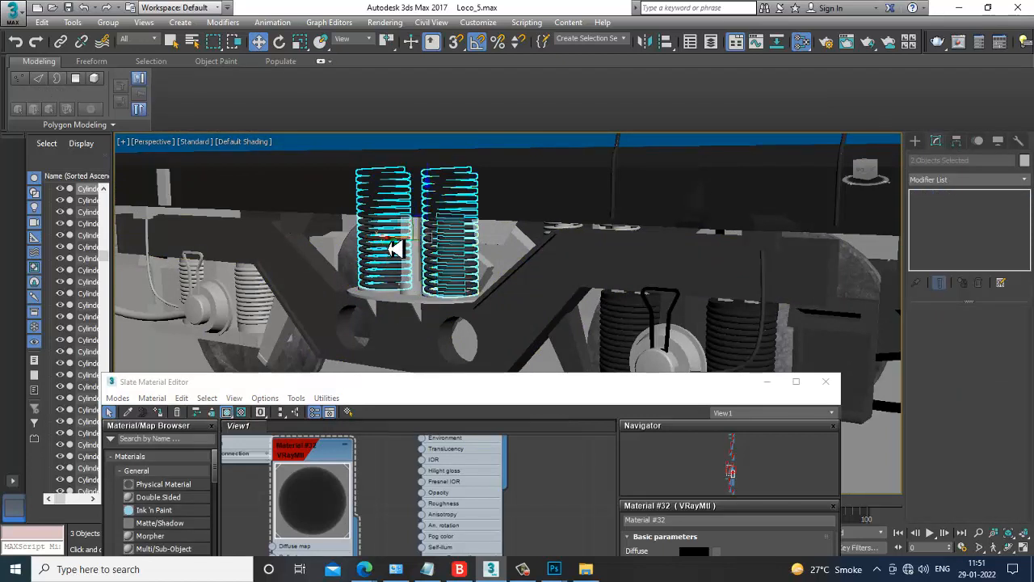
left_click(394, 237, "ctrl")
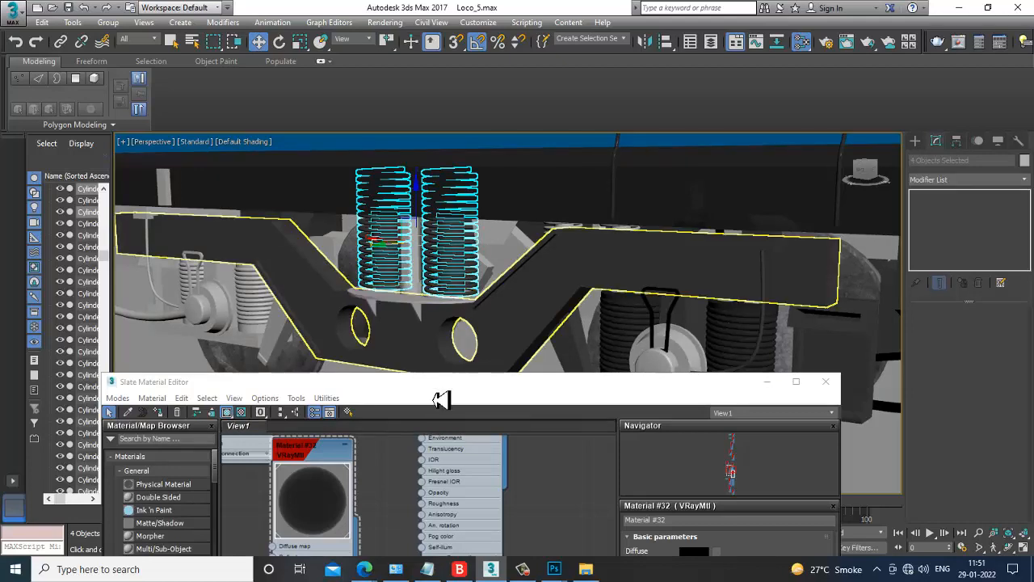
left_click_drag(439, 384, 419, 104)
middle_click_drag(388, 303, 394, 379)
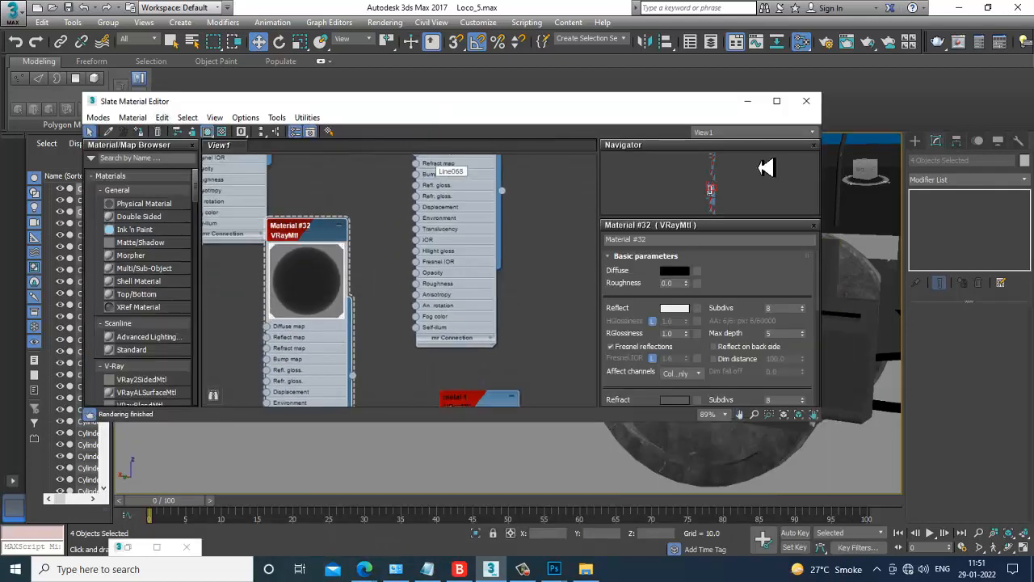
left_click(750, 107)
scroll(701, 279, "down", 4)
middle_click_drag(868, 294, 766, 318)
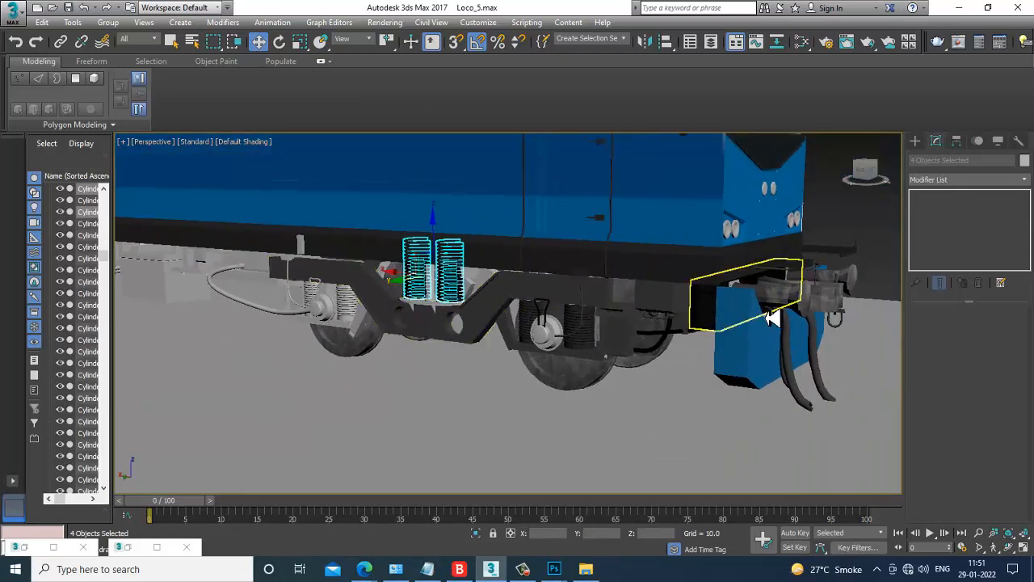
left_click(831, 234)
Step: Select the front bogie's two central coil springs together with their inner cylinders
scroll(487, 273, "up", 3)
middle_click_drag(488, 272, 471, 296, "alt")
scroll(494, 307, "up", 6)
left_click(485, 291)
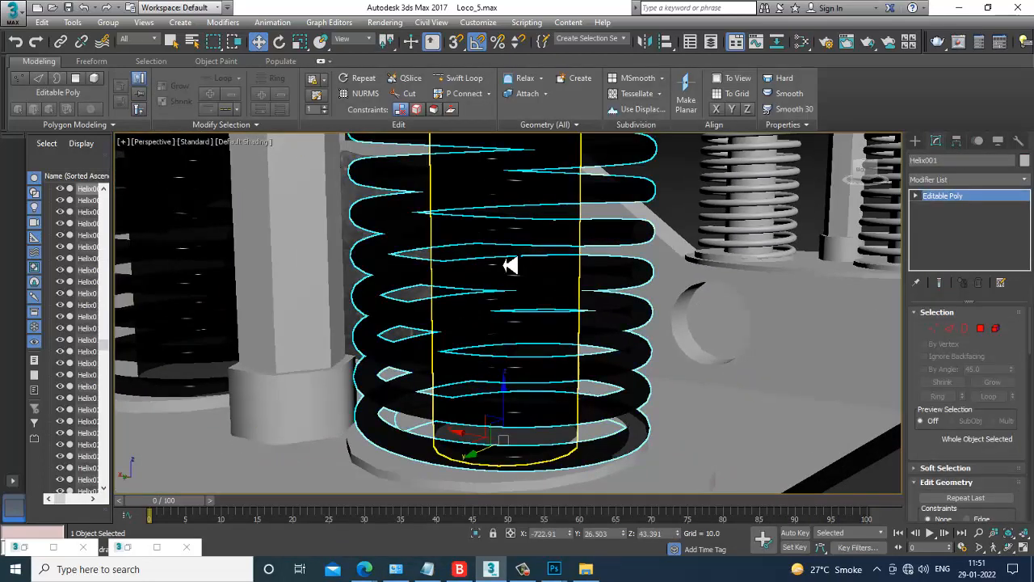
left_click(509, 265, "ctrl")
left_click(197, 268, "ctrl")
left_click(193, 242, "ctrl")
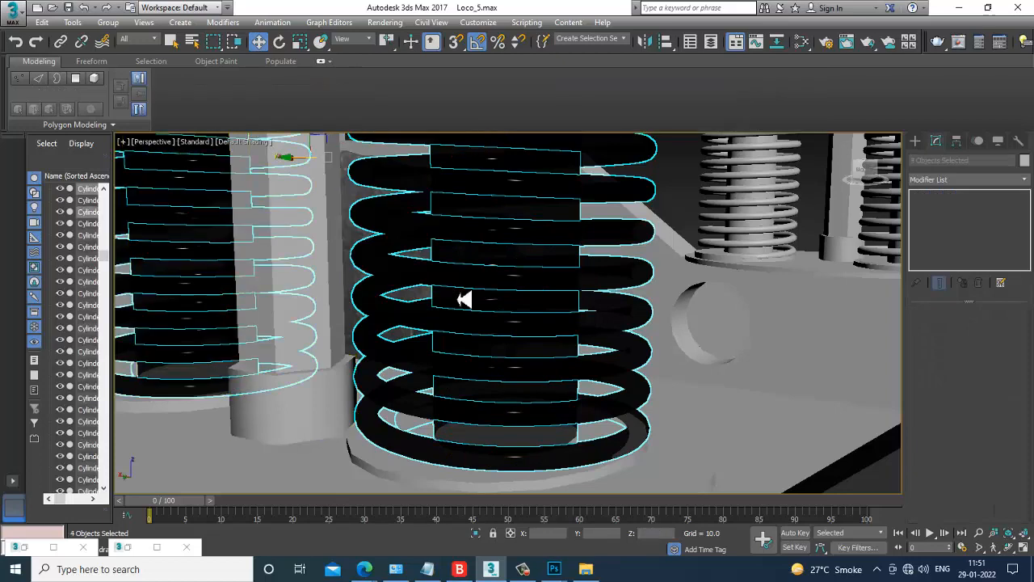
Step: Examine the material nodes, open the metal 1 parameters and compare that material with the bogie's springs and axle box
scroll(466, 299, "down", 4)
key("m")
mouse_move(419, 233)
middle_mouse_down()
mouse_move(449, 321)
mouse_move(450, 376)
middle_mouse_up()
middle_click_drag(406, 221, 436, 270)
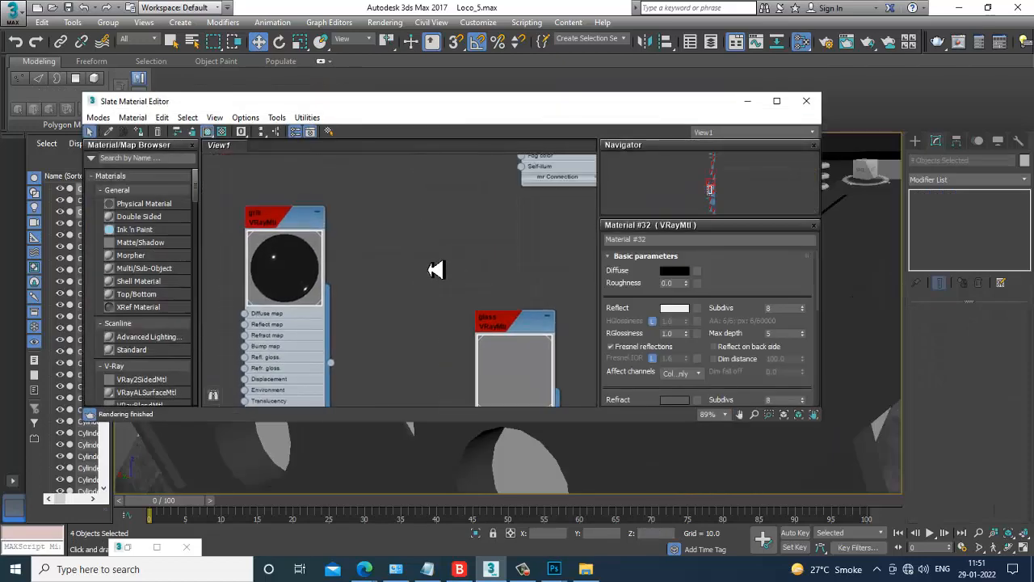
mouse_move(448, 169)
middle_mouse_down()
mouse_move(487, 224)
mouse_move(442, 335)
middle_mouse_up()
middle_click_drag(506, 247, 489, 312)
middle_click_drag(498, 273, 520, 165)
middle_click_drag(478, 349, 484, 207)
middle_click_drag(437, 390, 428, 215)
scroll(428, 310, "down", 1)
scroll(434, 310, "down", 5)
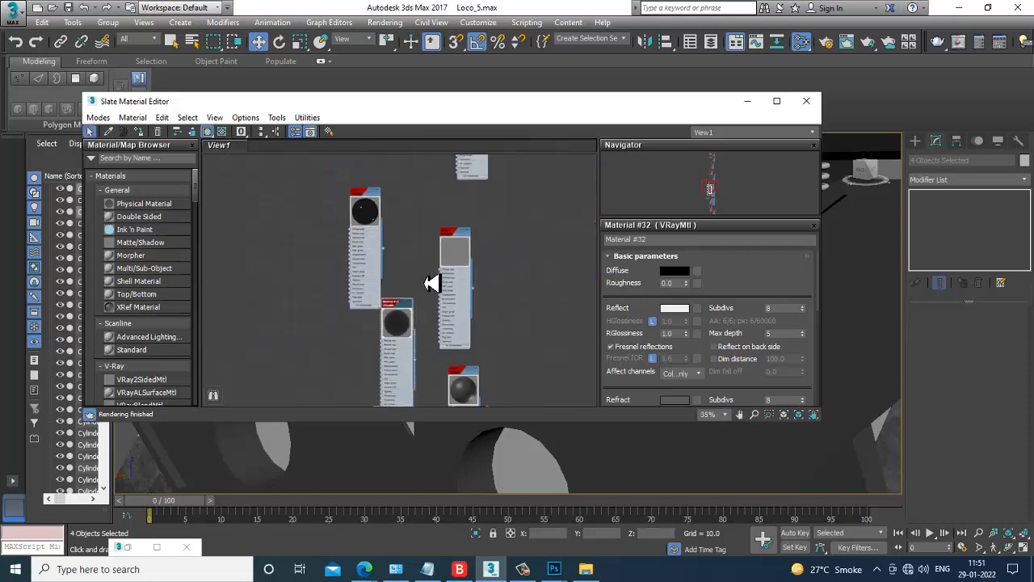
scroll(450, 259, "up", 5)
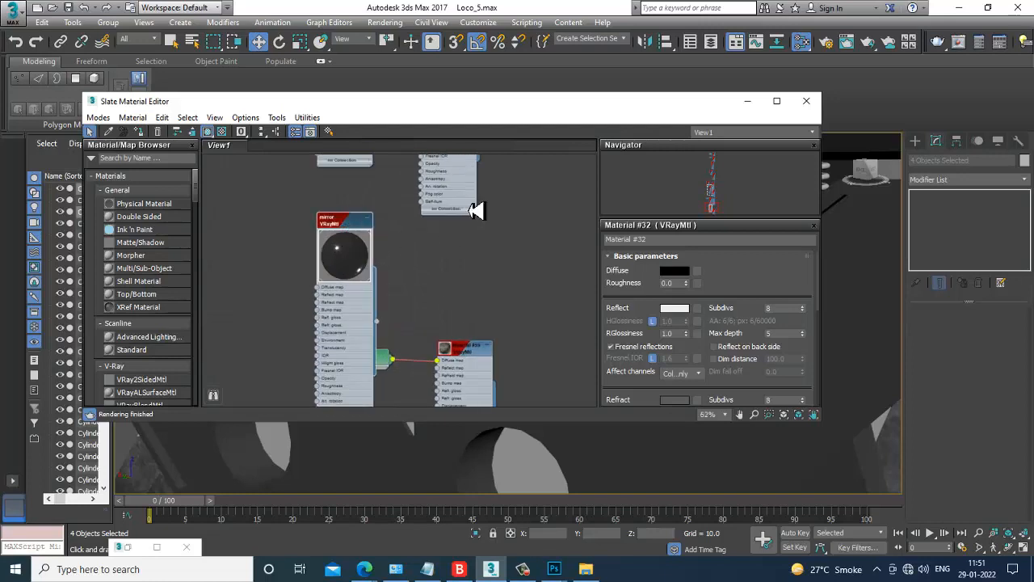
middle_click_drag(474, 207, 474, 319)
middle_click_drag(430, 231, 477, 317)
middle_click_drag(475, 179, 462, 316)
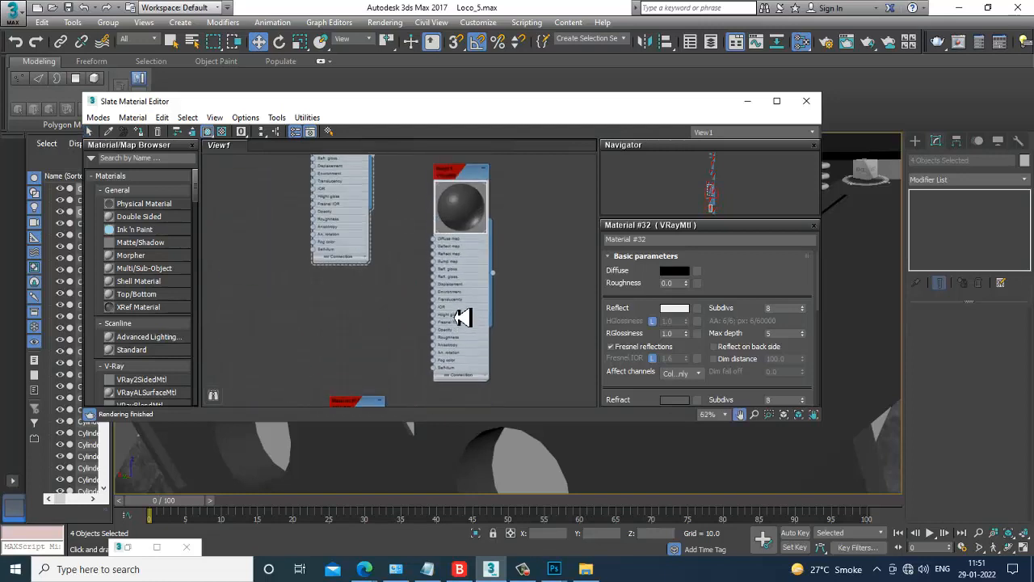
double_click(467, 174)
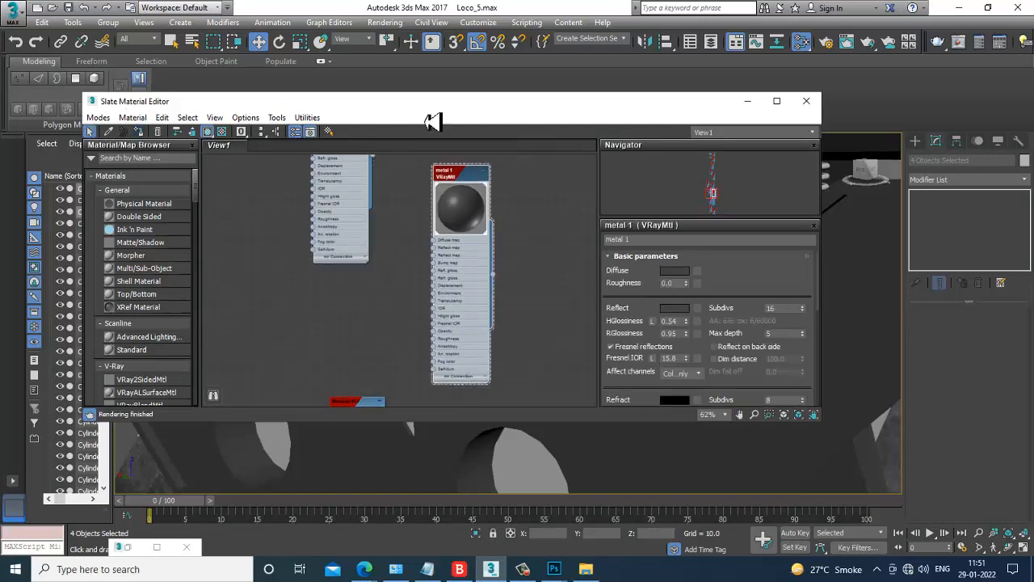
left_click_drag(429, 107, 399, 369)
scroll(618, 342, "down", 6)
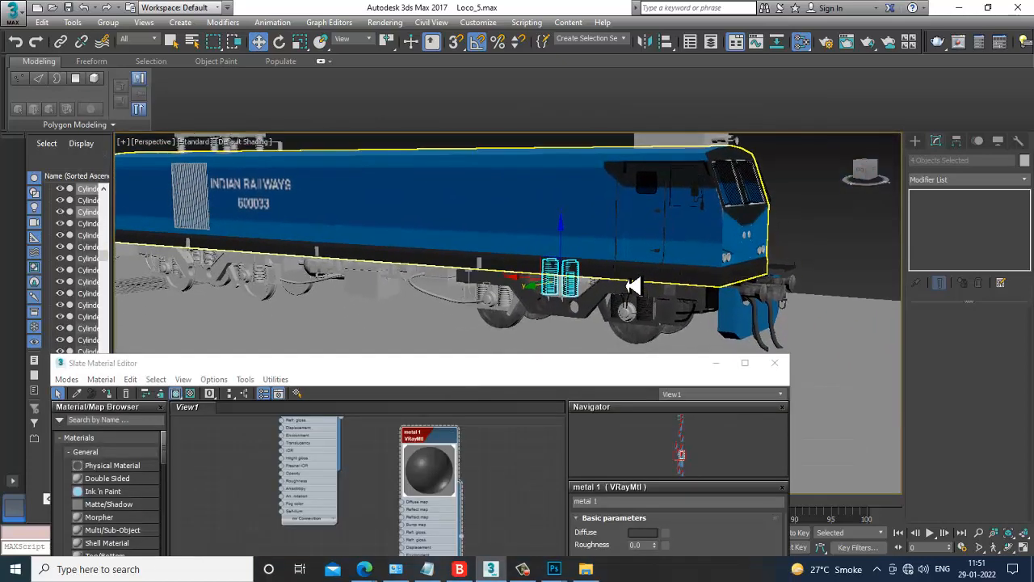
scroll(633, 286, "up", 8)
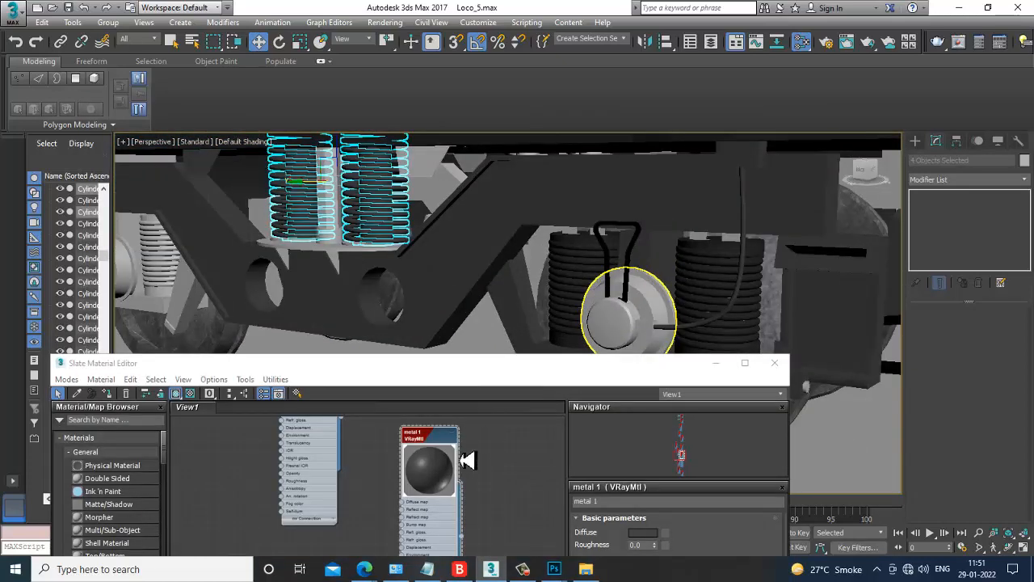
Step: Find the satin metal material and assign it to the selected springs and inner cylinders
middle_click_drag(454, 508, 481, 560)
middle_click_drag(463, 451, 472, 536)
middle_click_drag(402, 435, 407, 531)
middle_click_drag(465, 420, 487, 513)
middle_click_drag(497, 422, 488, 517)
middle_click_drag(484, 447, 478, 517)
middle_click_drag(494, 440, 498, 528)
middle_click_drag(492, 465, 485, 505)
double_click(416, 479)
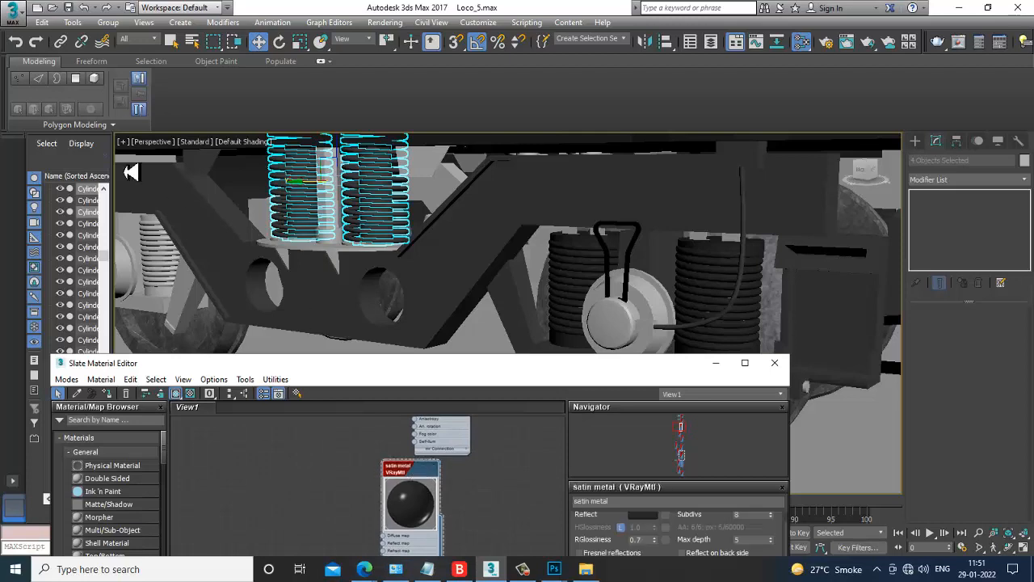
left_click(108, 395)
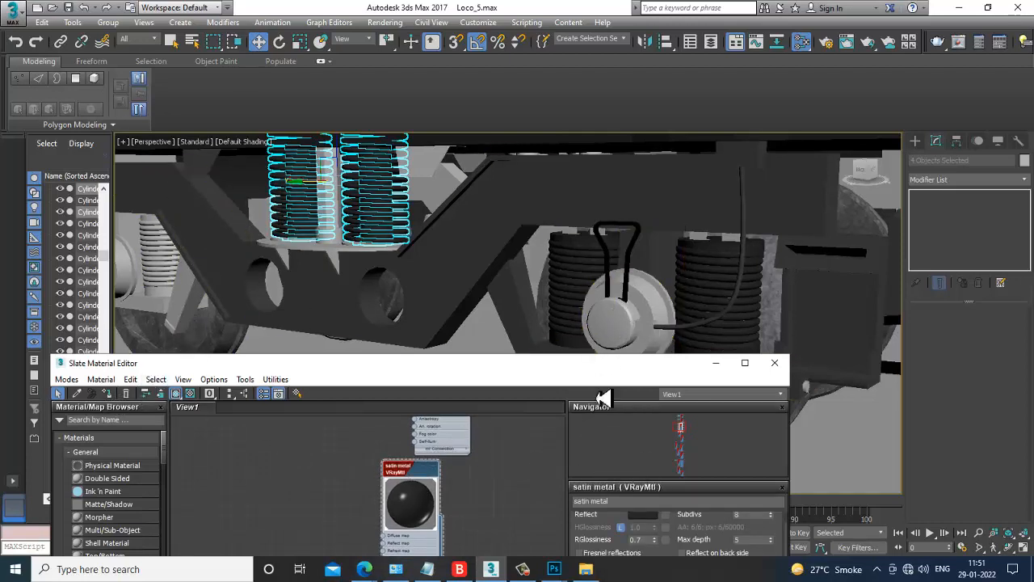
Step: Lighten the satin metal material's reflection colour slightly, close the material editor and deselect the springs
left_click(647, 514)
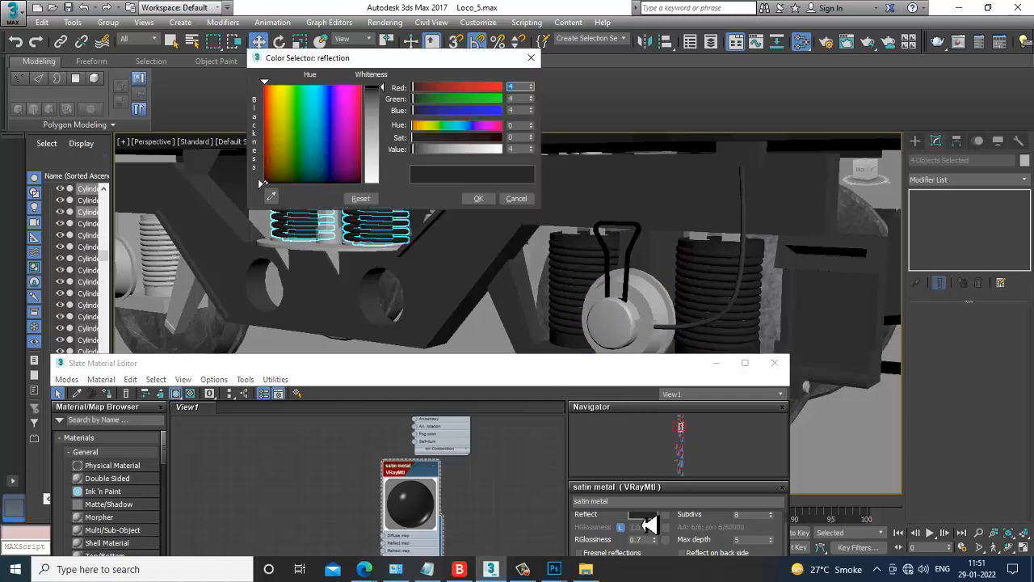
left_click_drag(391, 95, 395, 100)
left_click(479, 198)
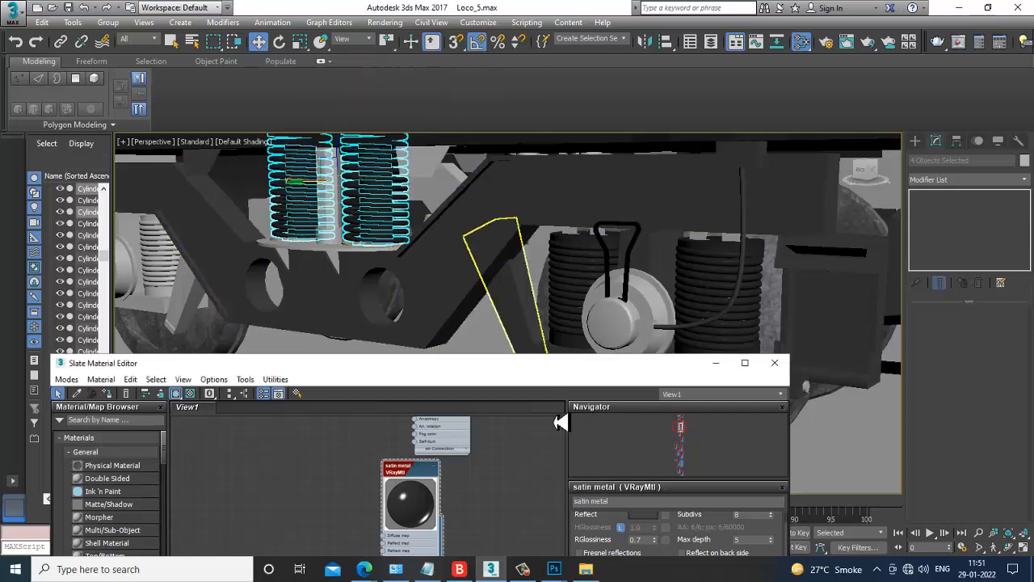
left_click_drag(492, 374, 480, 194)
scroll(461, 347, "down", 6)
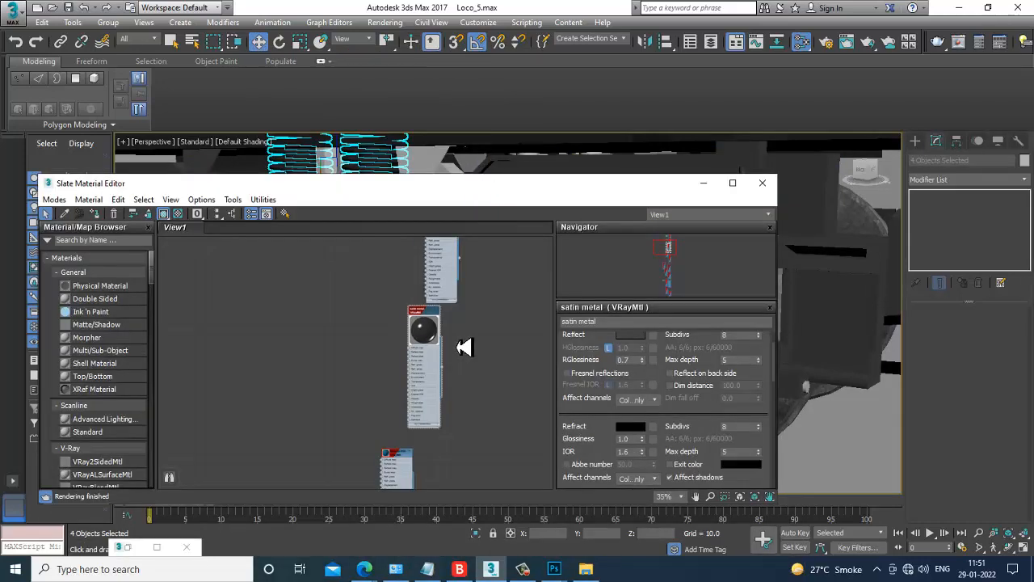
scroll(455, 349, "up", 6)
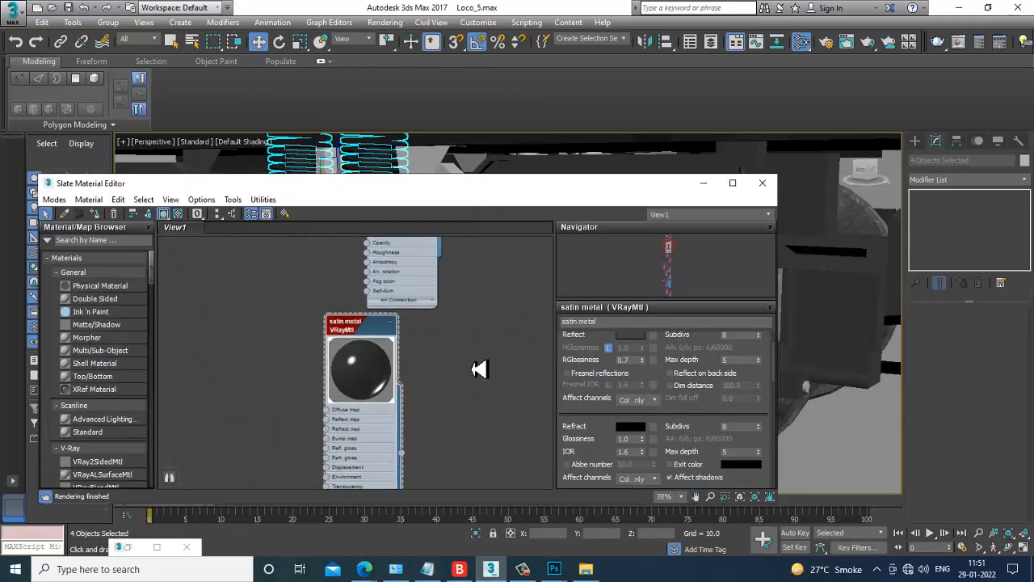
left_click(704, 185)
scroll(638, 328, "down", 5)
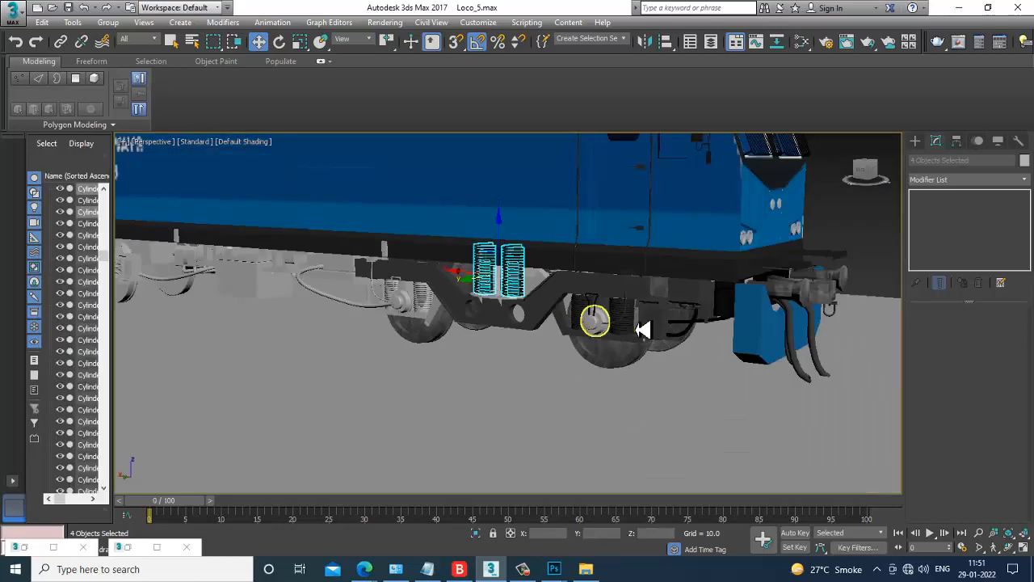
middle_click_drag(869, 254, 685, 293)
left_click(688, 286)
Step: Apply satin metal to the vertical post between the central springs and to the oval spring base plate
scroll(516, 363, "up", 10)
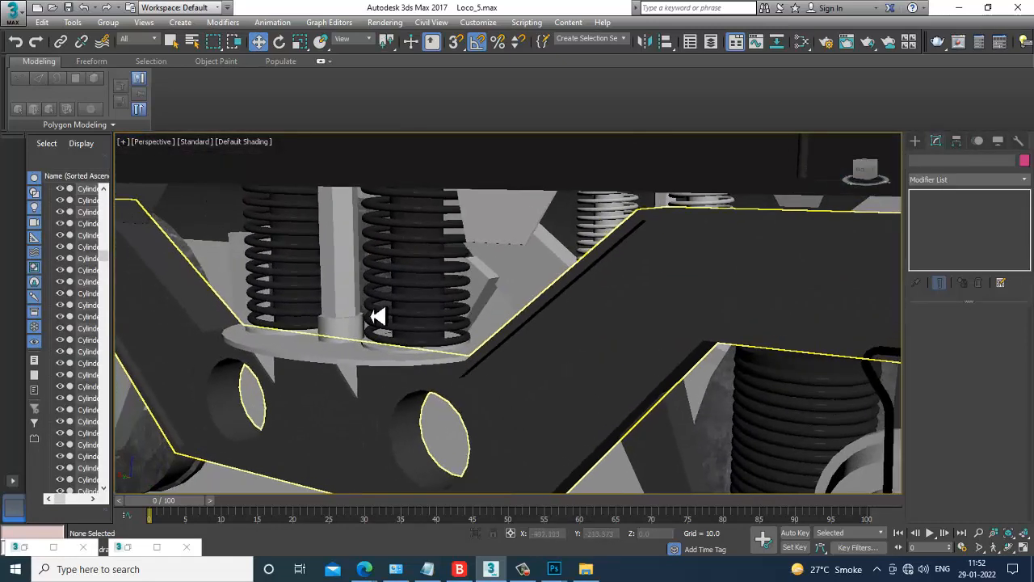
left_click(356, 275)
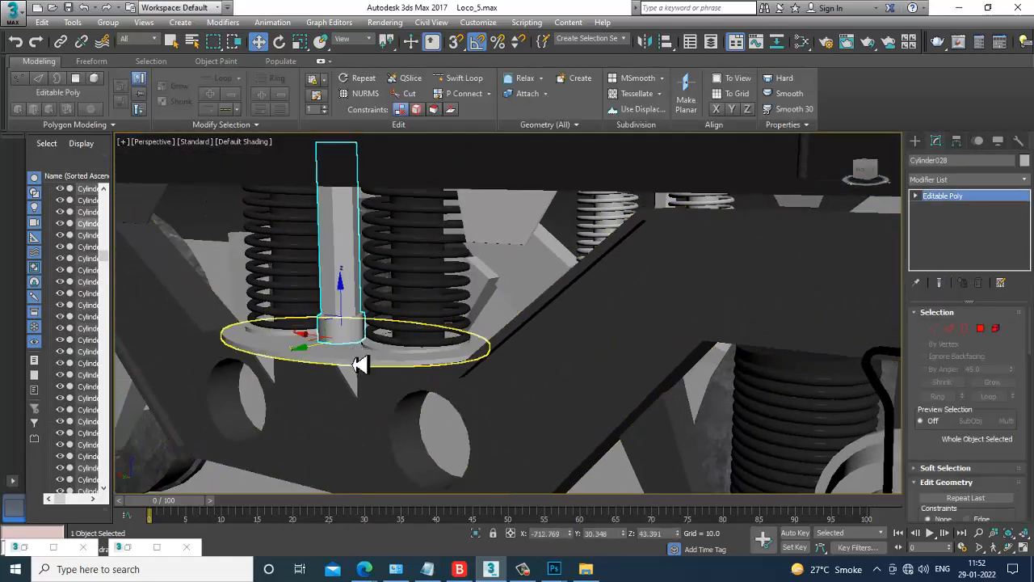
left_click(358, 359, "ctrl")
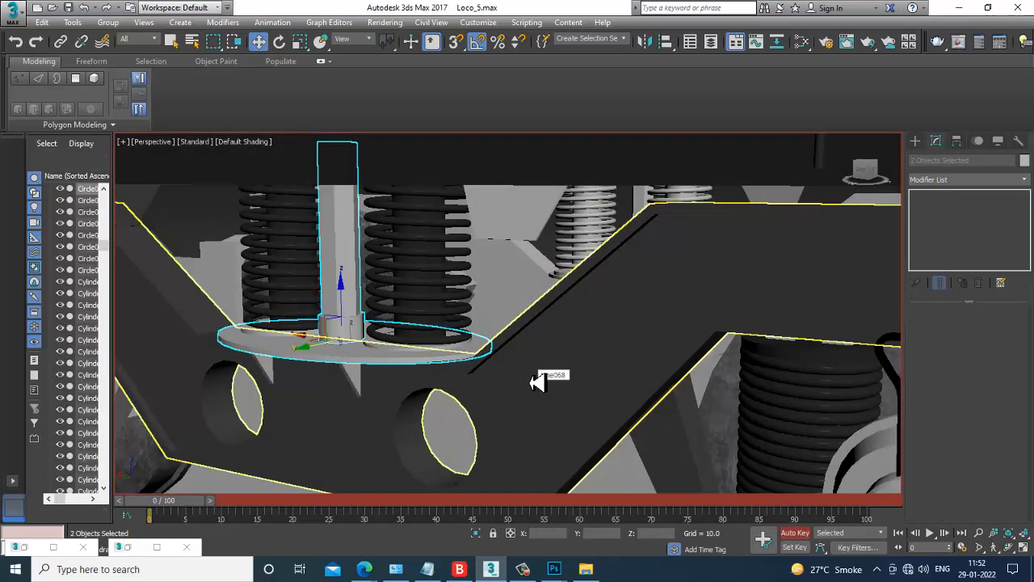
key("m")
middle_click_drag(444, 390, 439, 405)
middle_click_drag(404, 246, 417, 327)
left_click(355, 286)
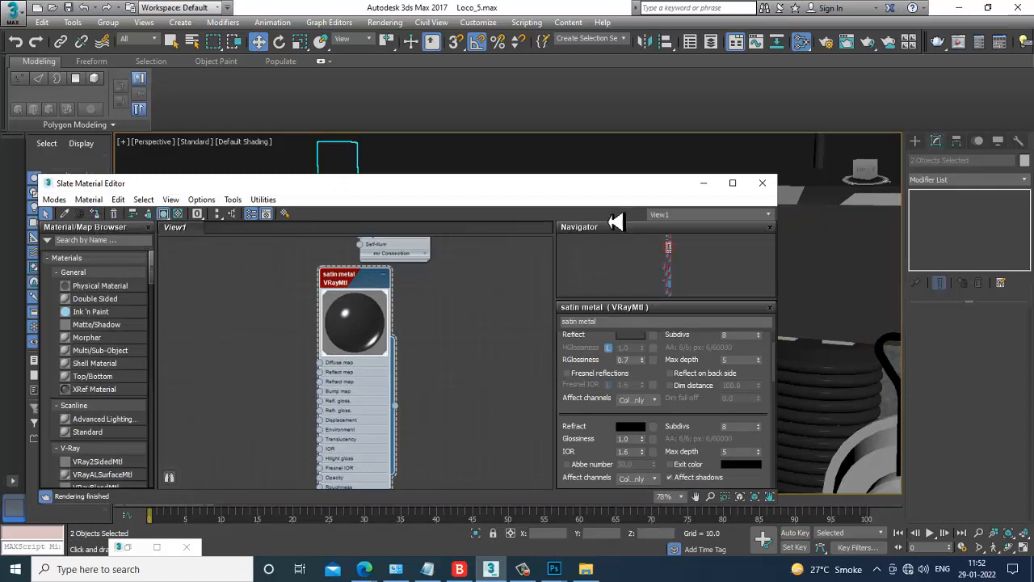
left_click(703, 184)
Step: Apply satin metal to the trapezoidal plate behind the central springs and the small box at the top of the axle box's thin hose
scroll(598, 337, "down", 5)
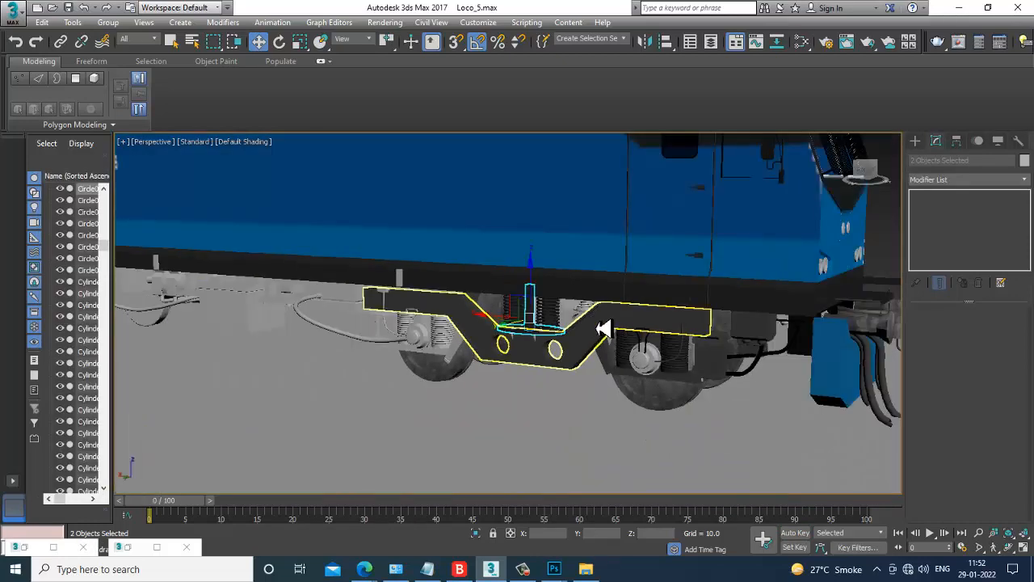
scroll(598, 323, "up", 6)
left_click(561, 277)
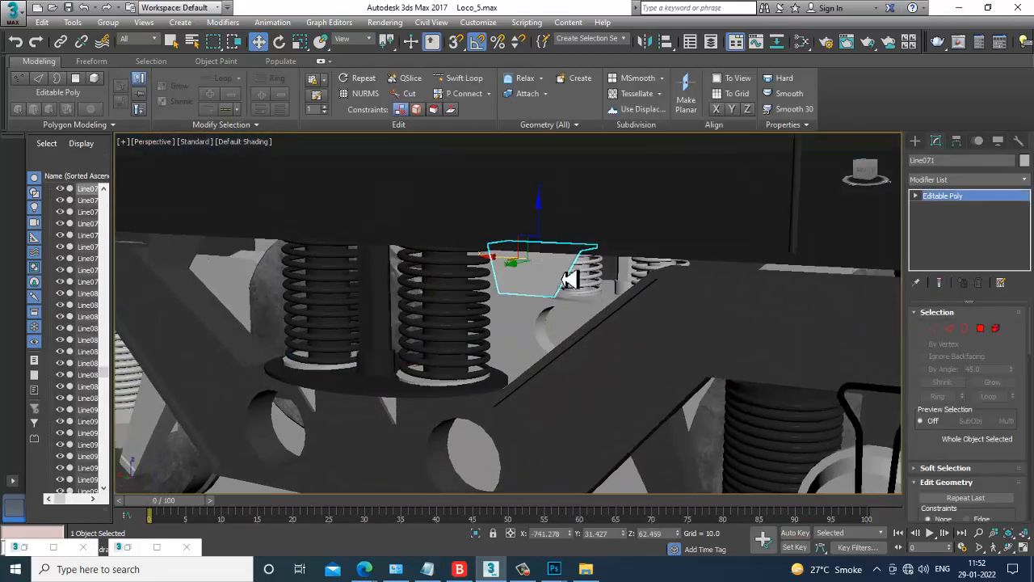
middle_click_drag(563, 280, 635, 293)
scroll(278, 295, "down", 6)
middle_click_drag(279, 295, 614, 304)
scroll(499, 301, "up", 4)
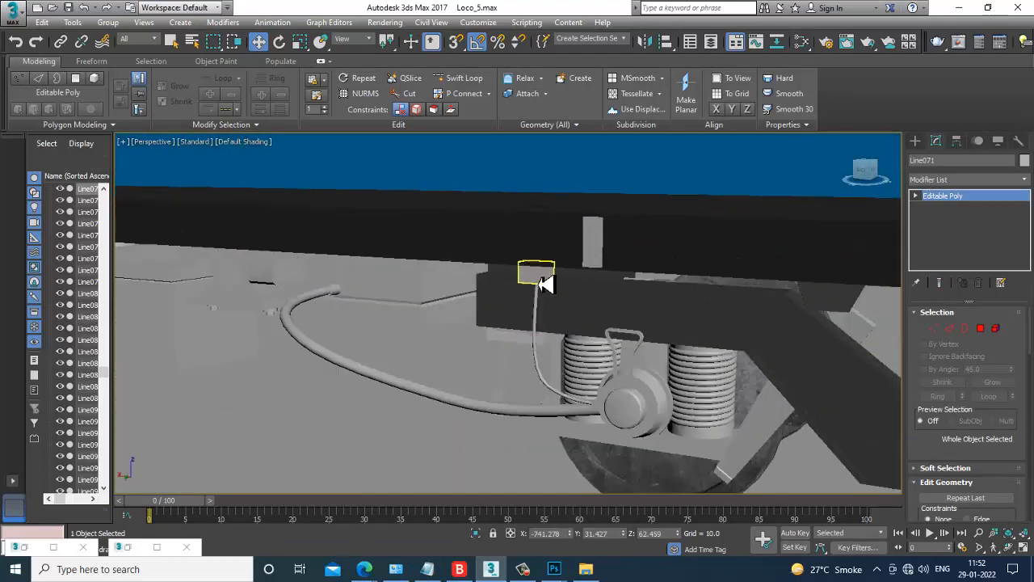
left_click(541, 282, "ctrl")
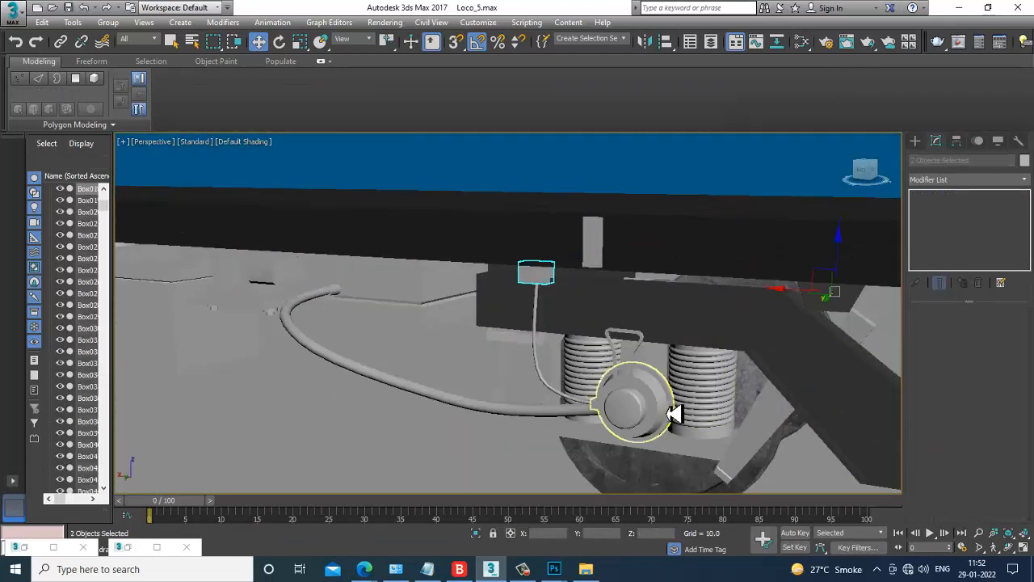
middle_click_drag(731, 378, 501, 354)
key("m")
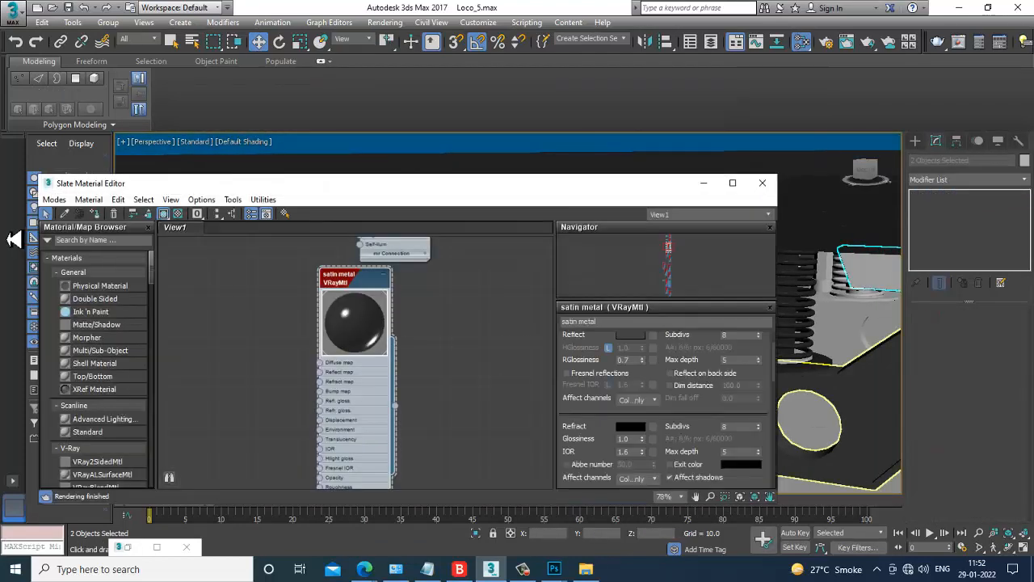
left_click(700, 185)
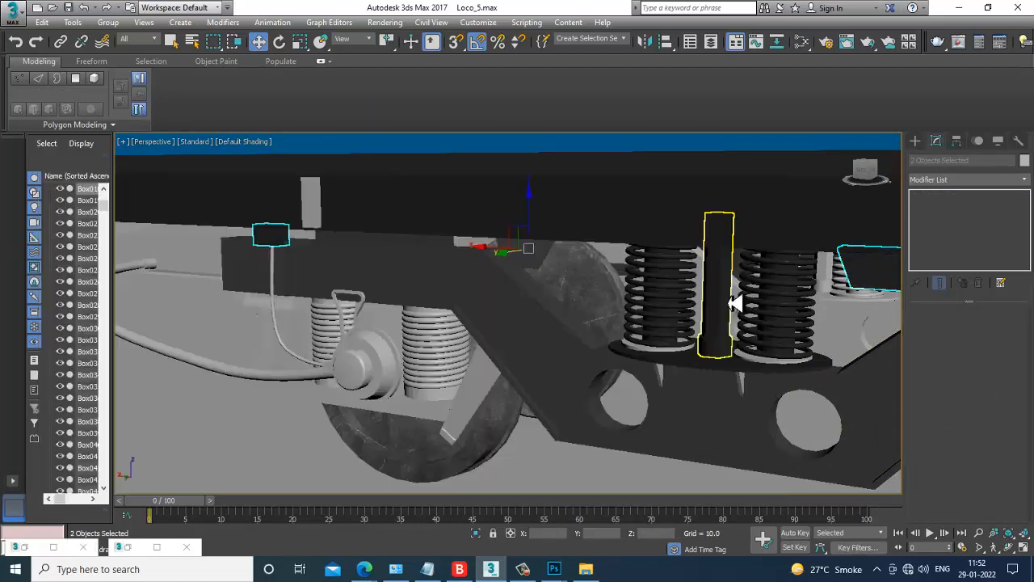
Step: Isolate the side frame of the bogie below the ventilation grille and add an Unwrap UVW modifier at Polygon level
scroll(733, 296, "down", 10)
scroll(504, 235, "up", 10)
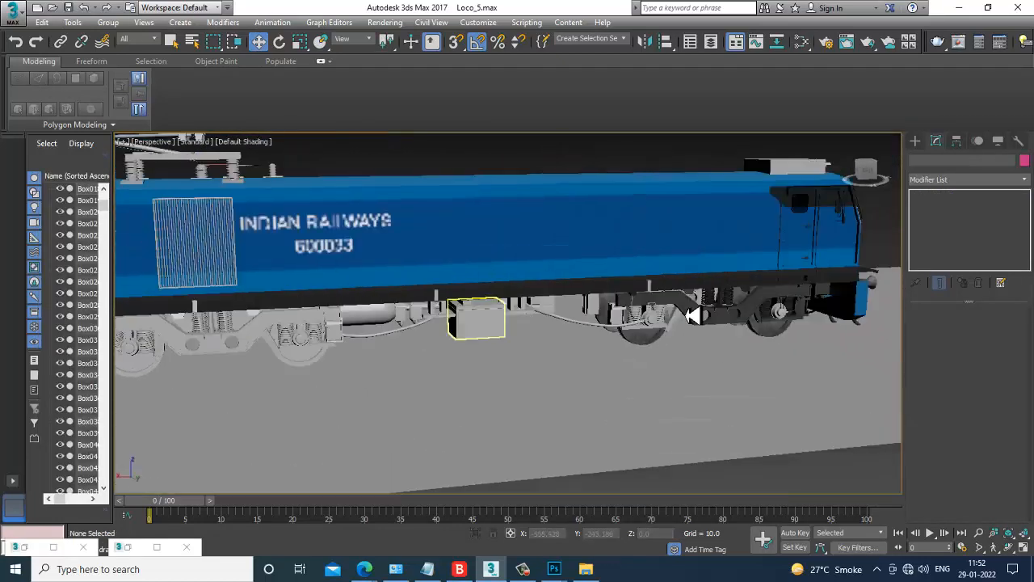
left_click(479, 342)
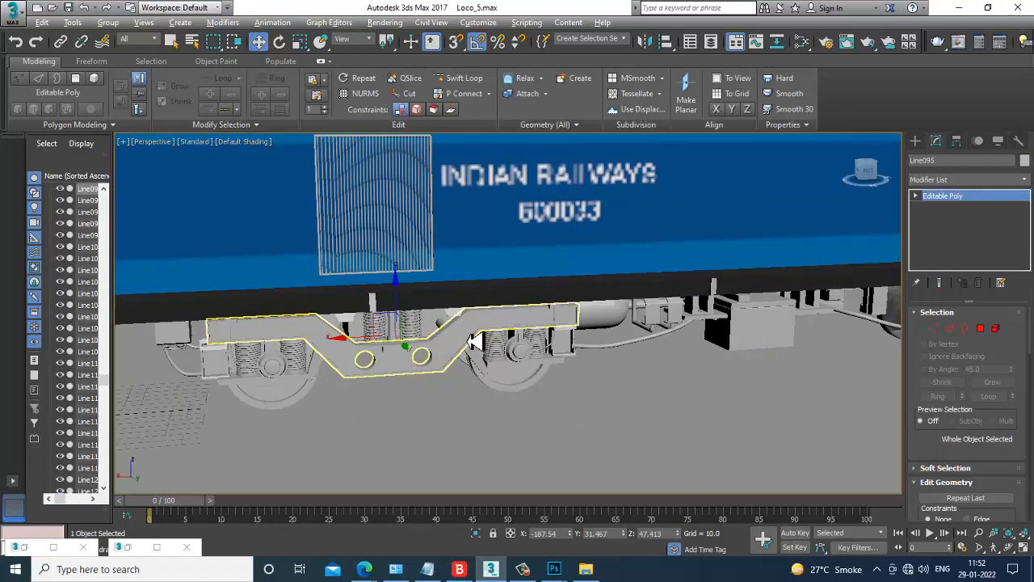
key("alt+q")
scroll(477, 331, "up", 5)
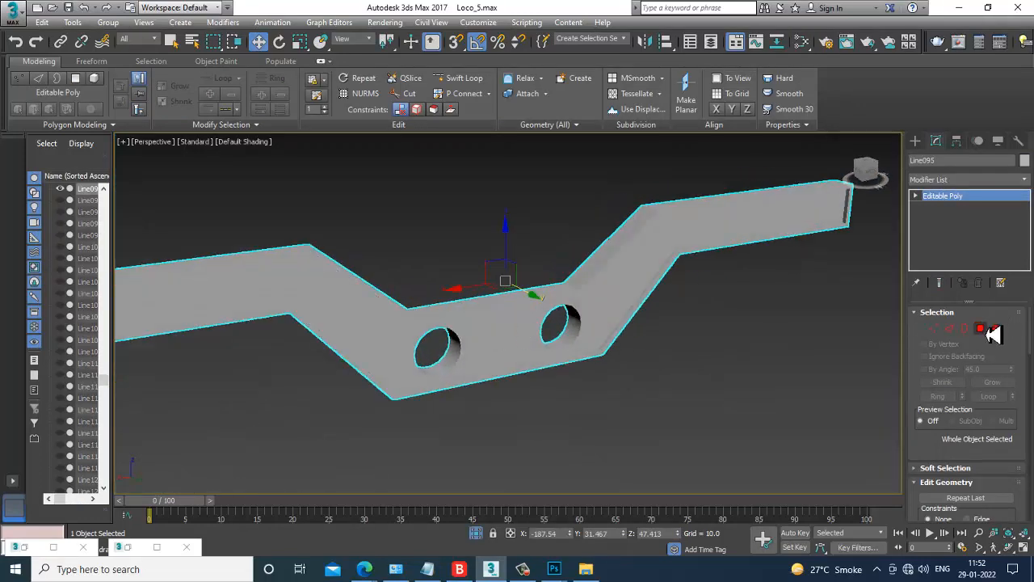
left_click(962, 179)
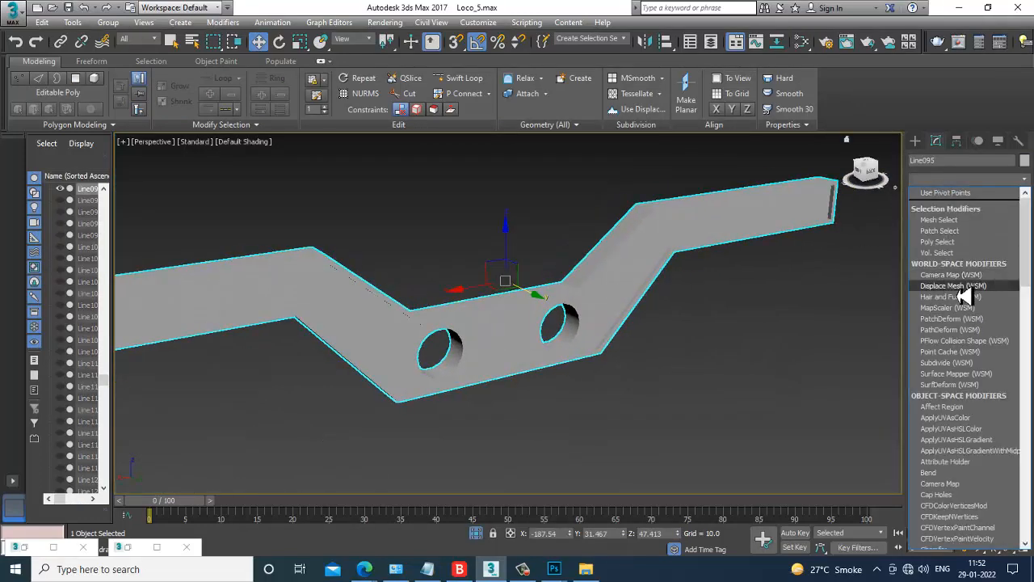
key("u")
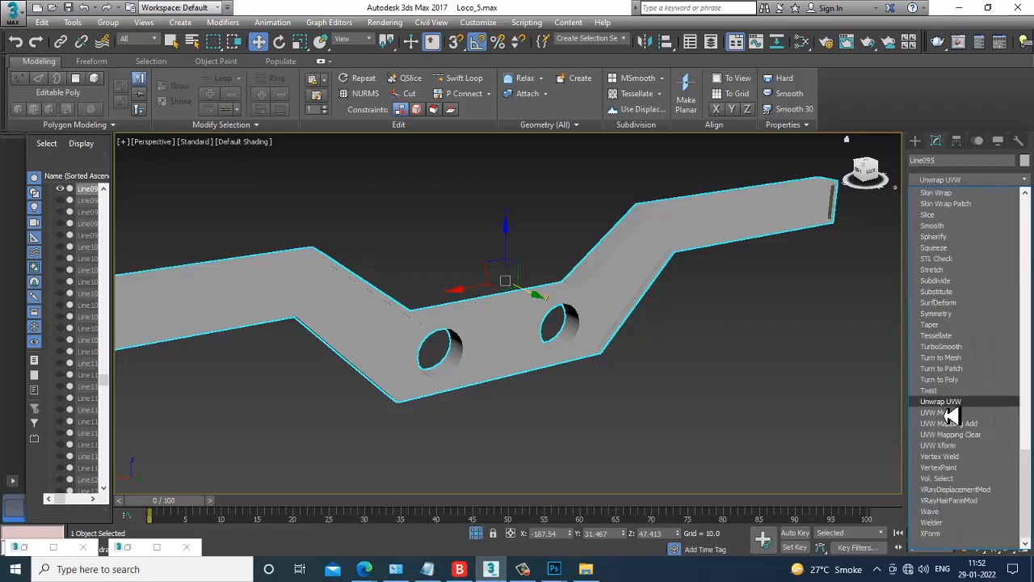
key("Return")
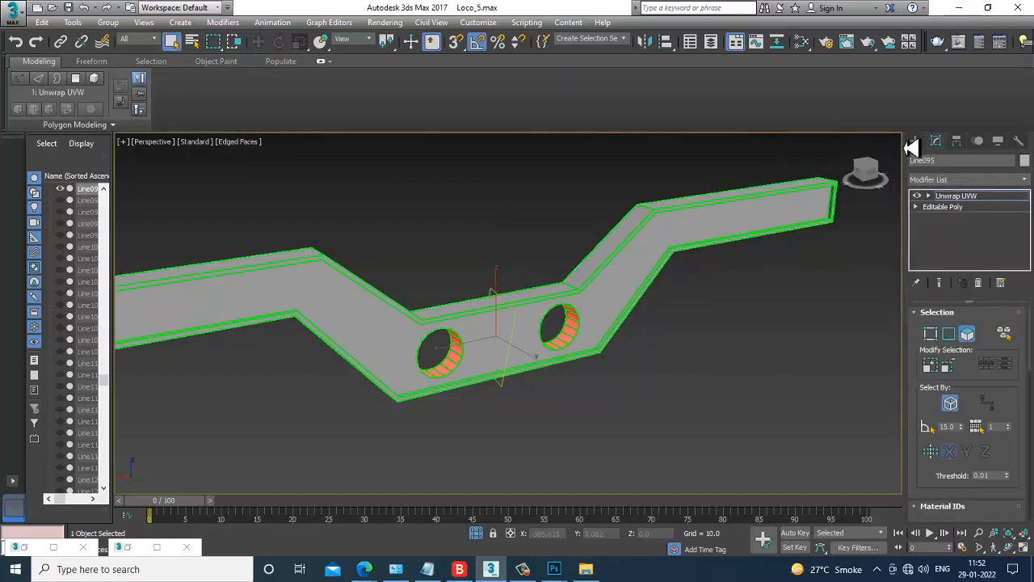
left_click(929, 196)
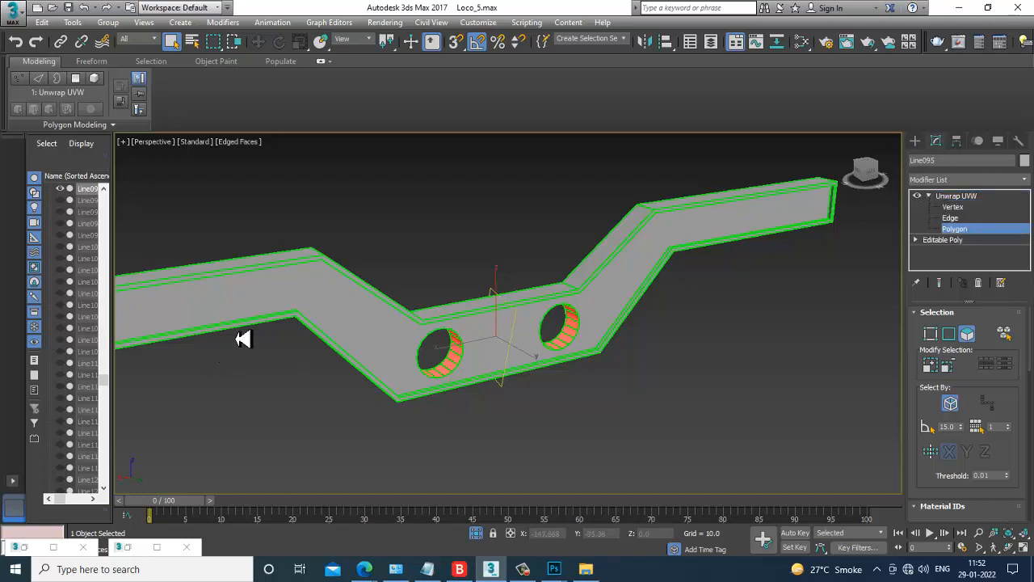
Step: Remove the Unwrap UVW modifier from the bogie side frame and convert the frame to Editable Poly
middle_click_drag(242, 338, 282, 245, "alt")
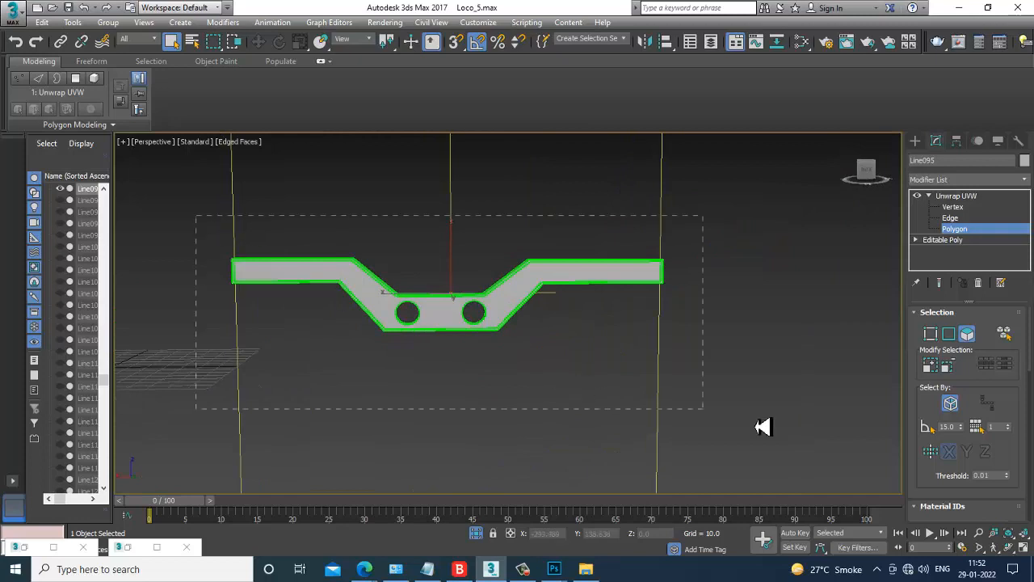
left_click_drag(757, 426, 777, 429)
middle_click_drag(674, 412, 609, 320, "alt")
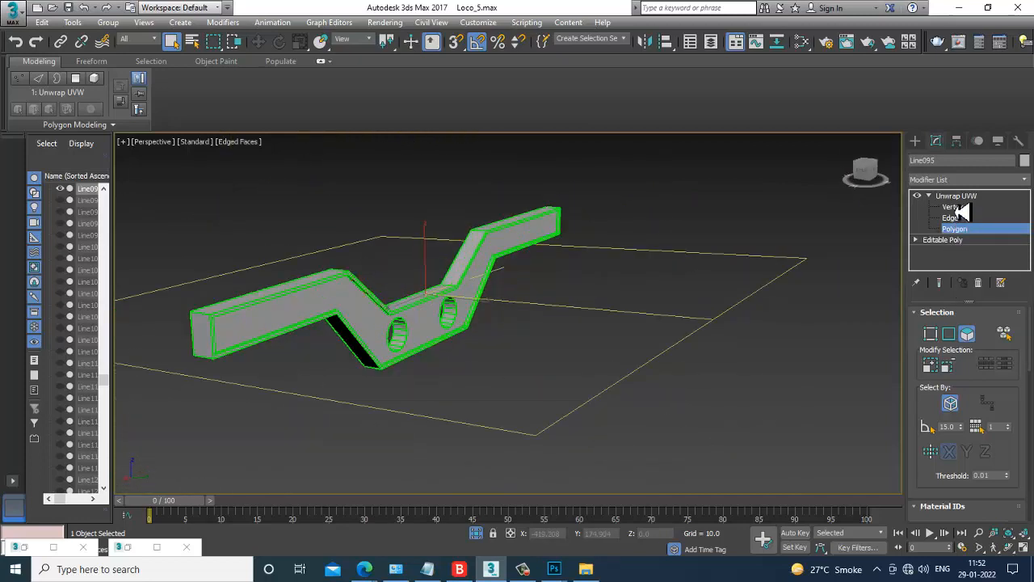
left_click(978, 282)
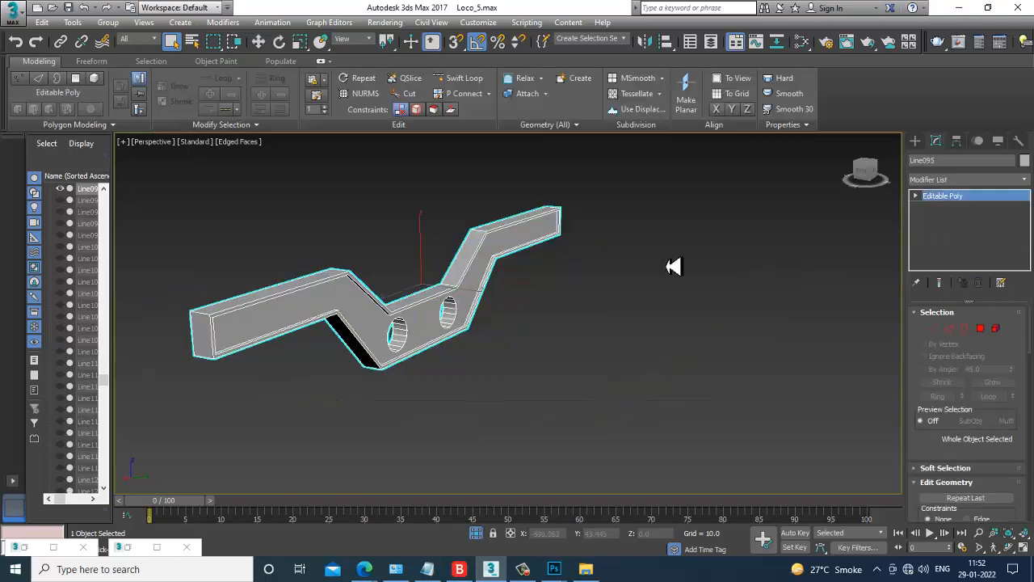
right_click(459, 291)
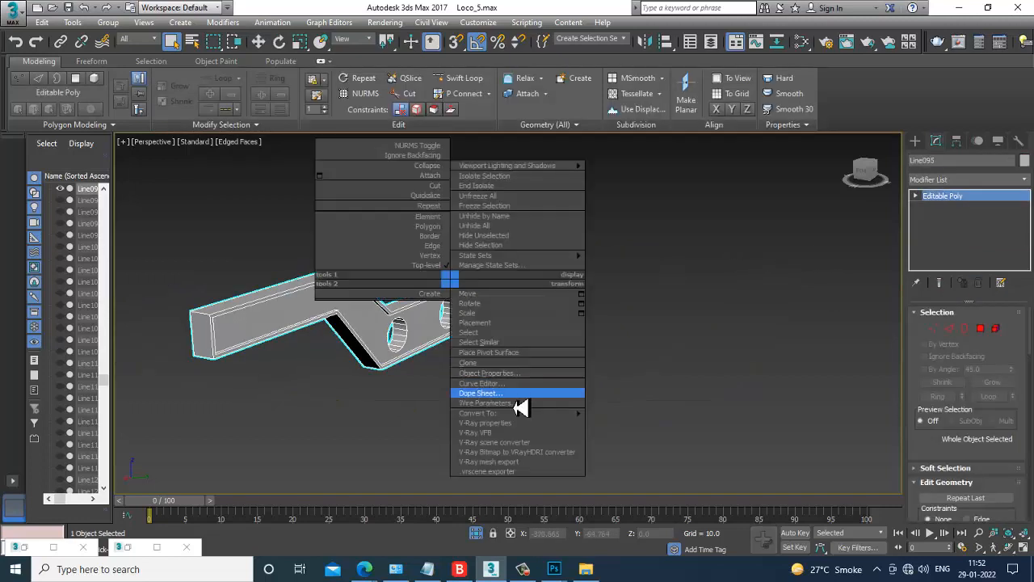
mouse_move(521, 414)
left_click(660, 423)
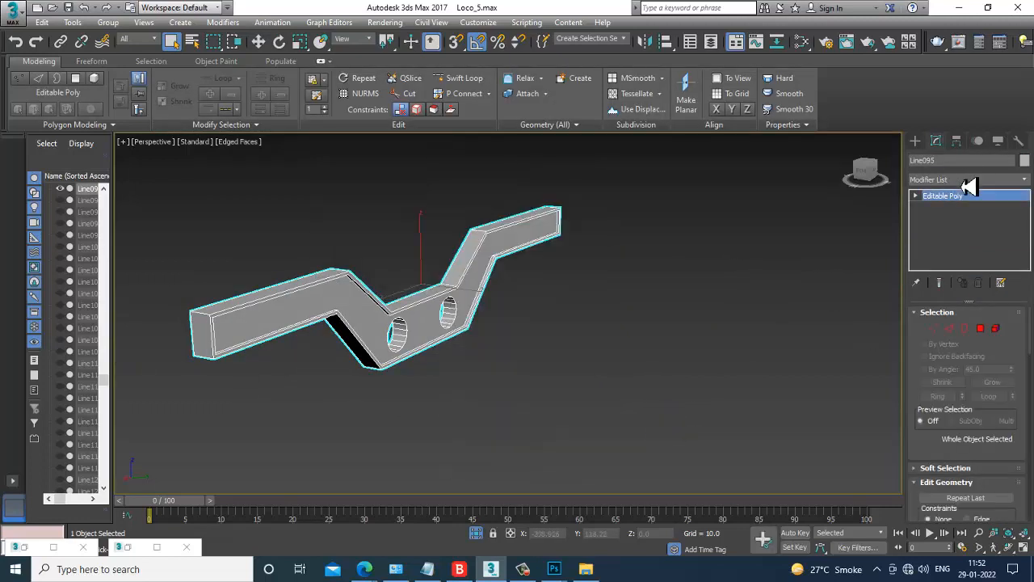
Step: Add a fresh Unwrap UVW modifier to the side frame and work at its Polygon level
left_click(967, 180)
key("u")
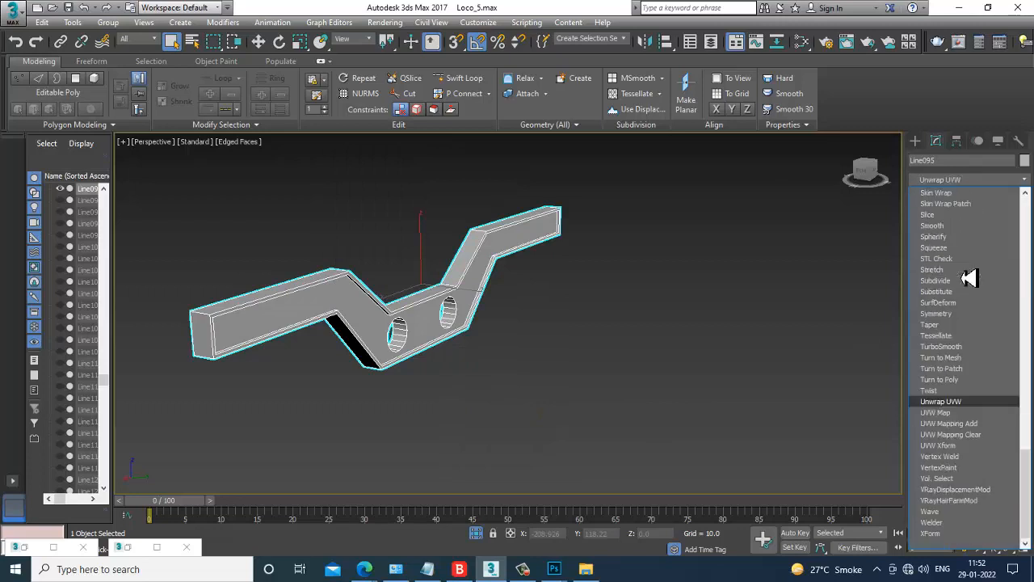
left_click(958, 404)
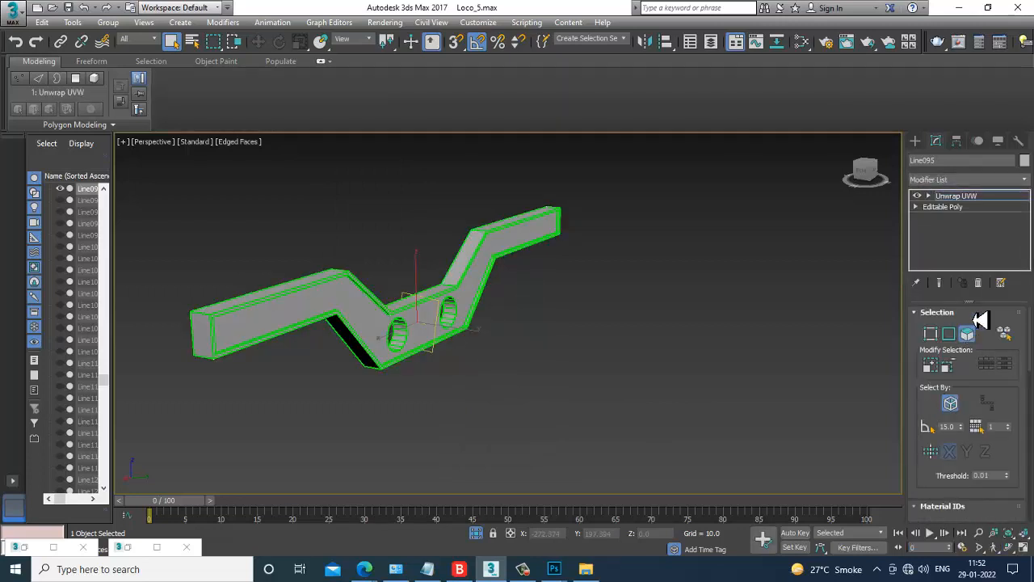
left_click(928, 195)
left_click(952, 219)
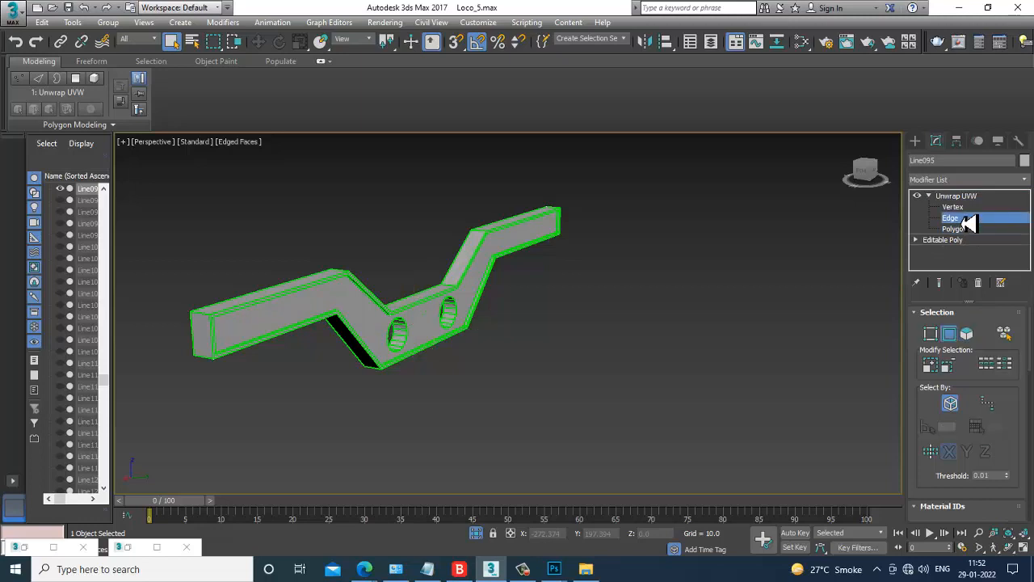
left_click(955, 230)
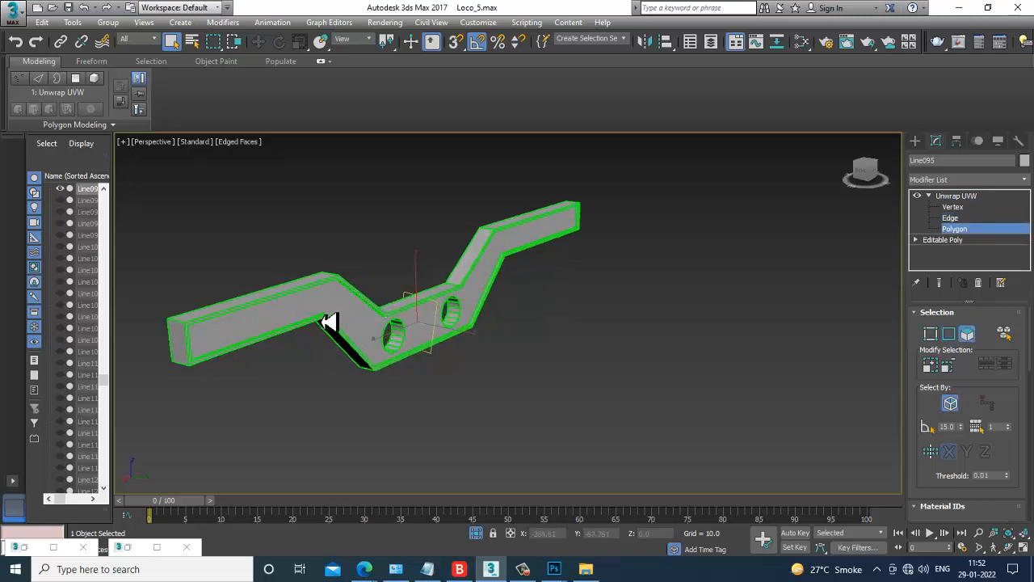
Step: Try to select the side frame's front and underside polygons by region with Ignore Backfacing on
scroll(329, 322, "up", 3)
middle_click_drag(331, 321, 447, 270, "alt")
middle_click_drag(492, 228, 414, 169, "alt")
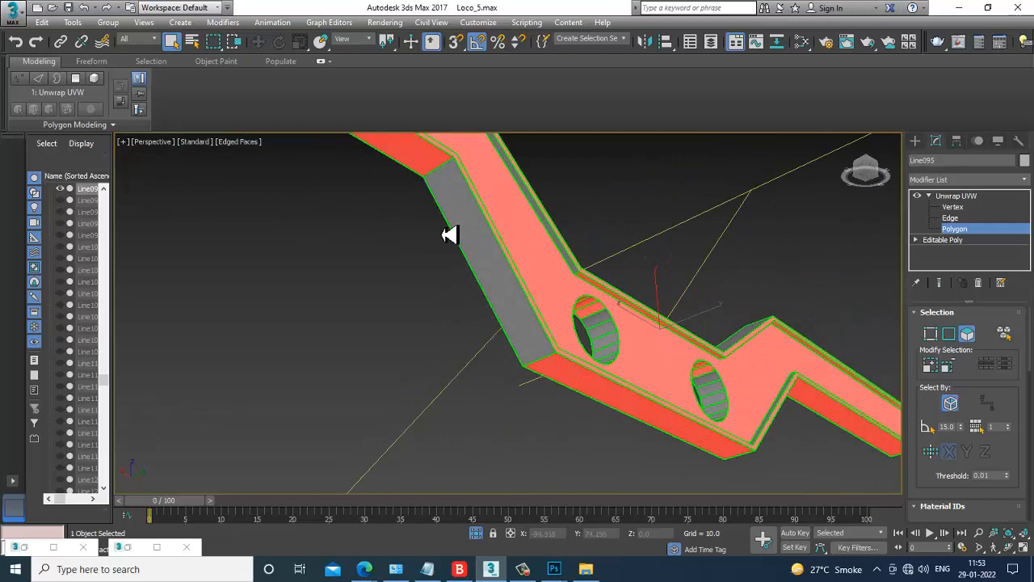
middle_click_drag(450, 234, 550, 291, "alt")
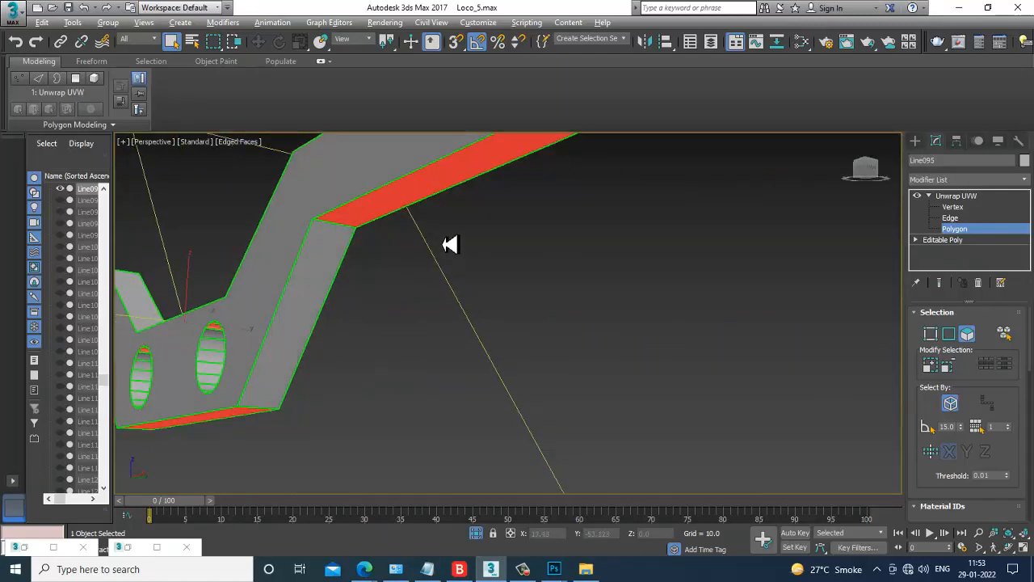
middle_click_drag(477, 203, 526, 207, "alt")
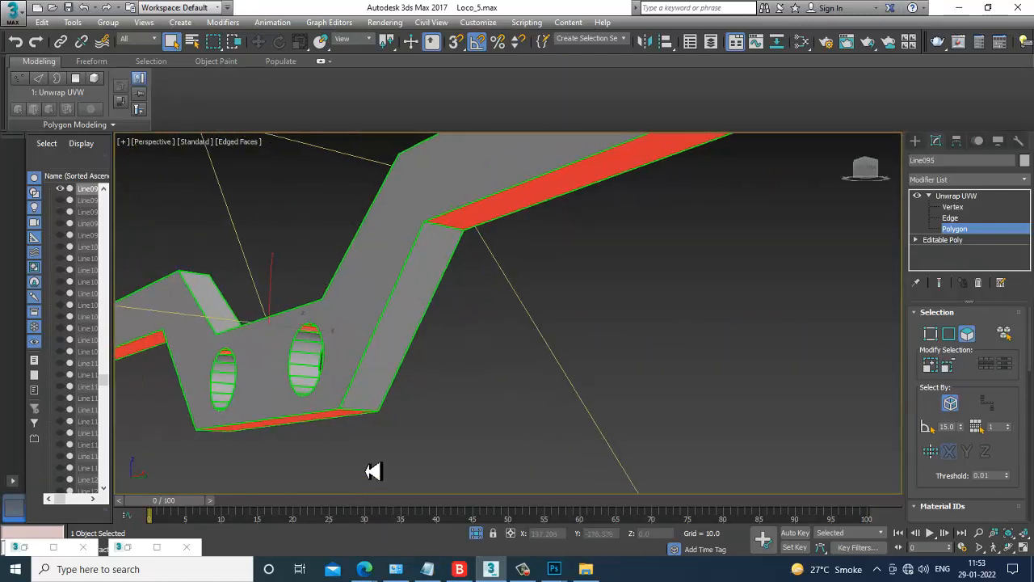
middle_click_drag(373, 413, 521, 321, "alt")
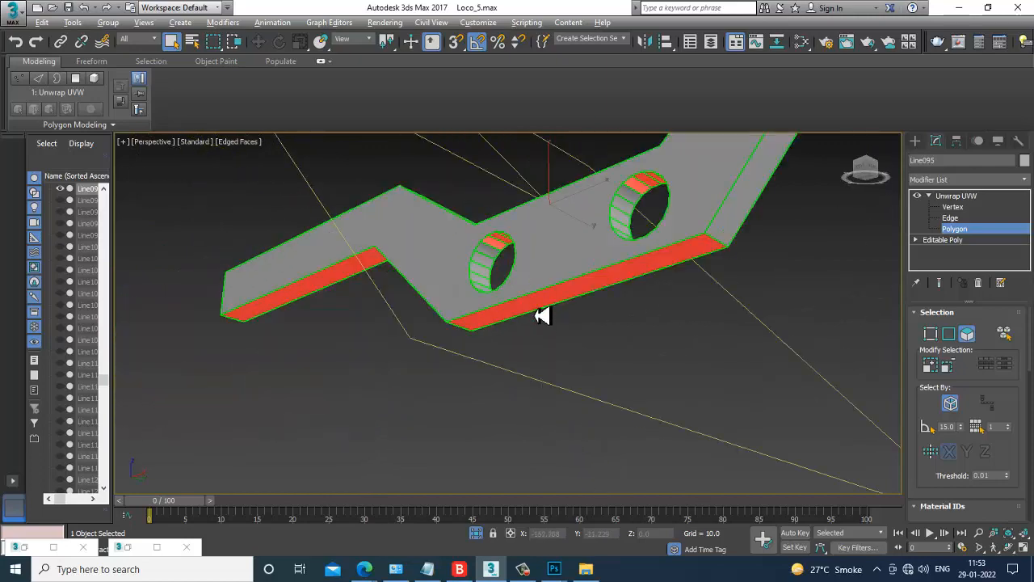
middle_click_drag(456, 301, 244, 319, "alt")
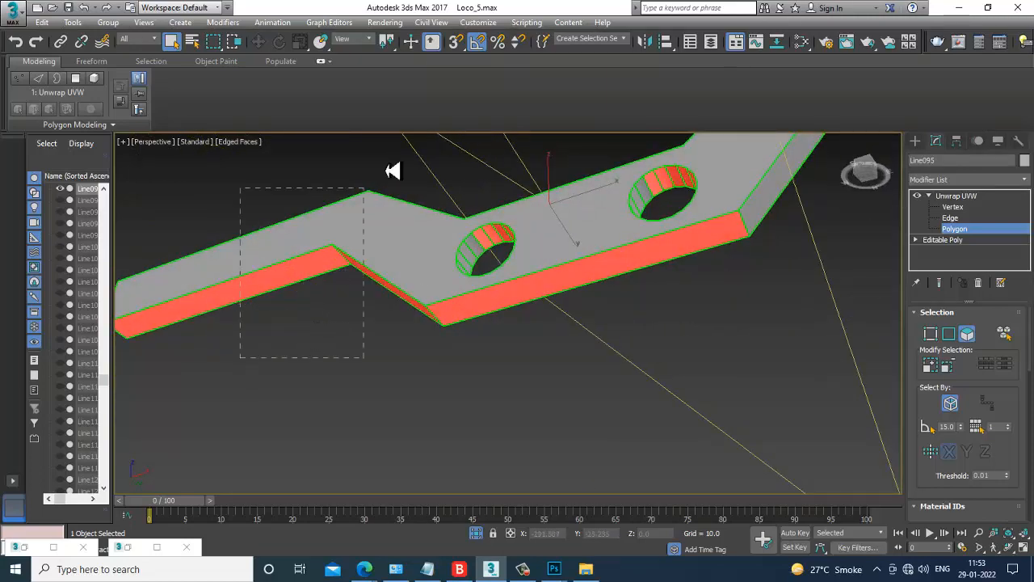
left_click_drag(271, 461, 271, 487, "ctrl")
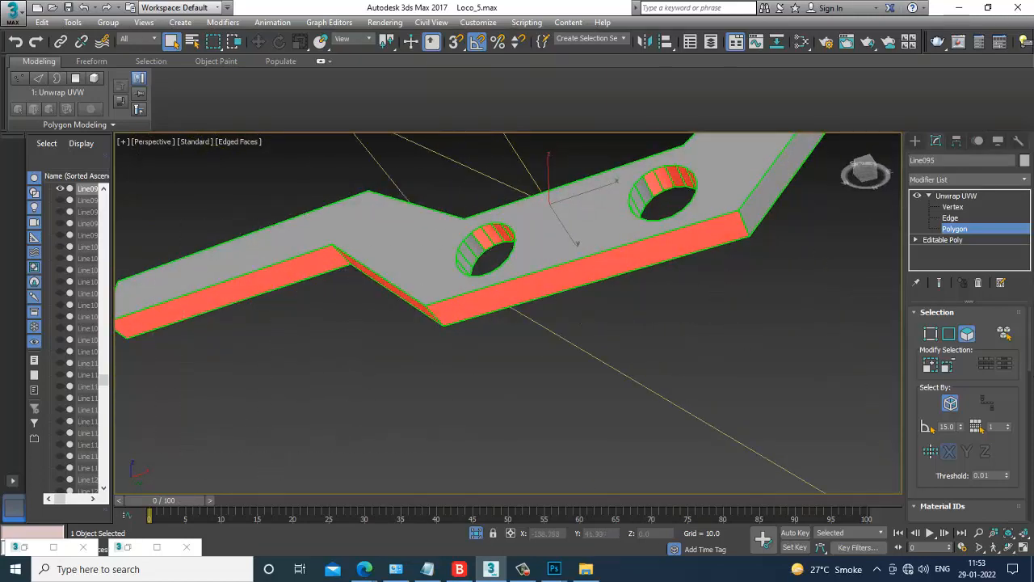
middle_click_drag(883, 443, 578, 337, "alt")
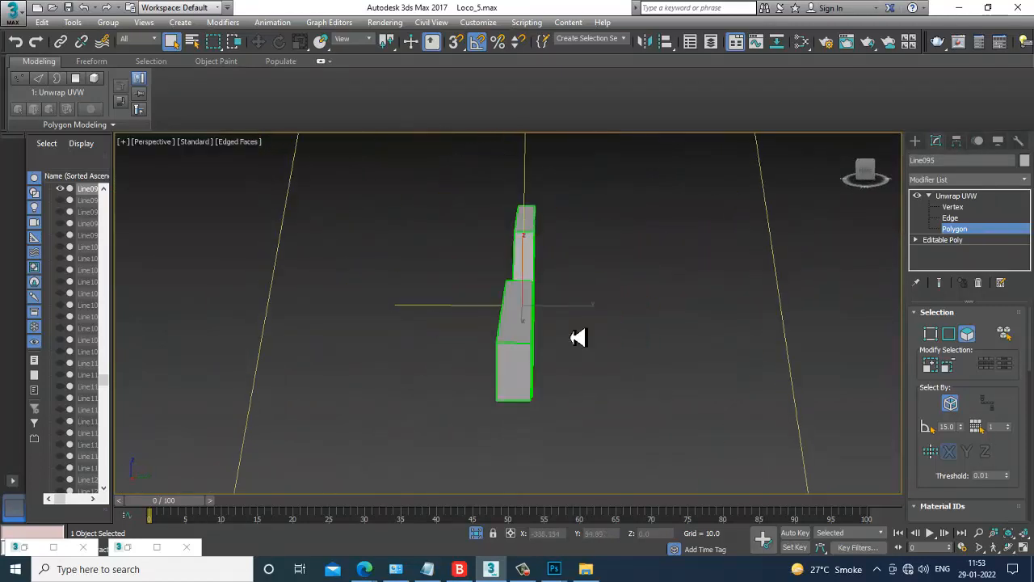
middle_click_drag(594, 418, 817, 344, "alt")
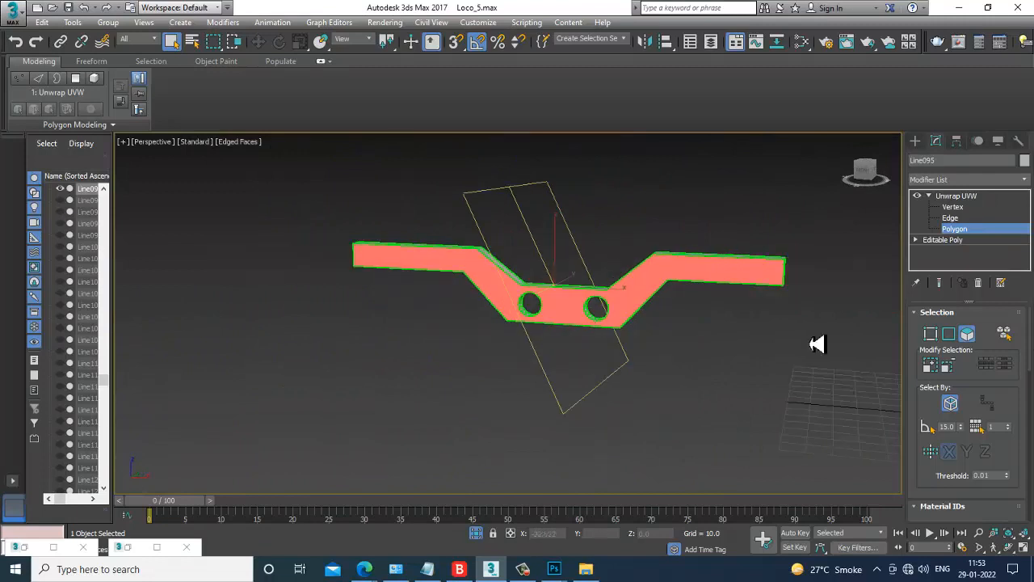
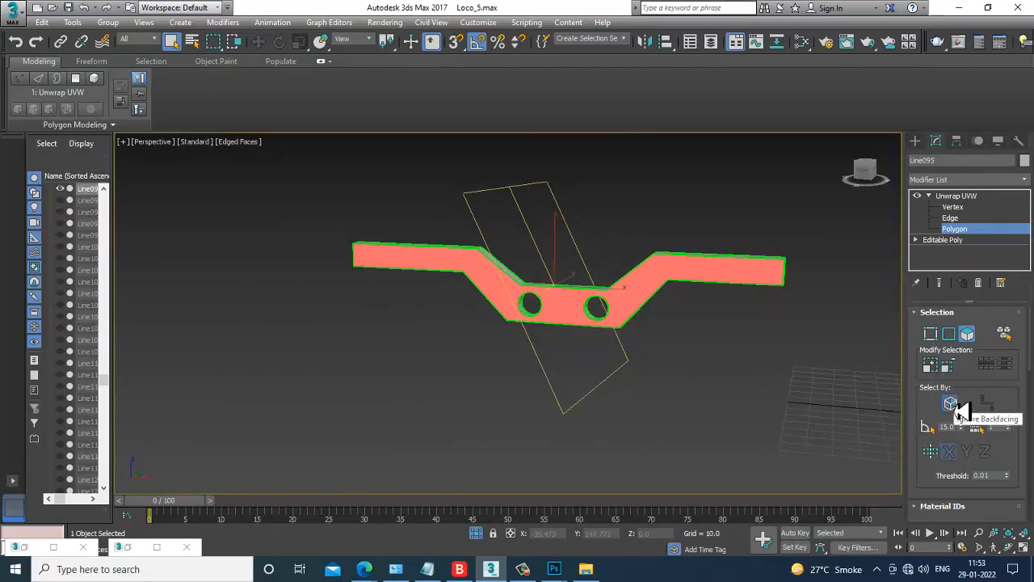
Step: Turn off Ignore Backfacing and select all polygons of the side frame, front and back
middle_click_drag(661, 319, 337, 203, "alt")
middle_click_drag(510, 299, 595, 300, "alt")
key("alt+w")
middle_click_drag(254, 393, 236, 394)
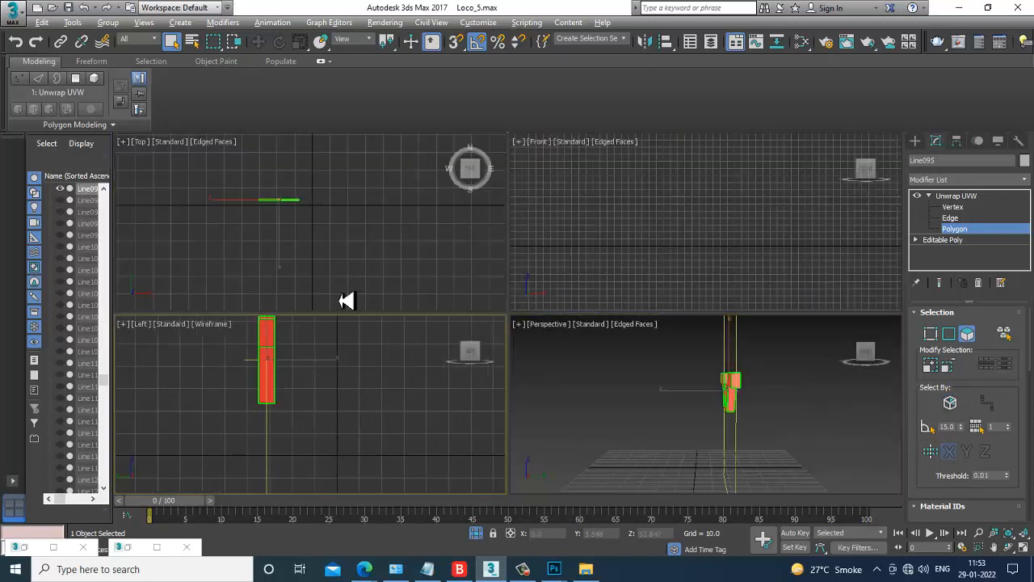
Step: Try to deselect all but one long face of the side frame in the Left view, and undo that deselection
key("alt+w")
middle_click_drag(363, 162, 389, 277)
left_click_drag(448, 468, 448, 469, "alt")
key("alt+w")
middle_click(695, 406)
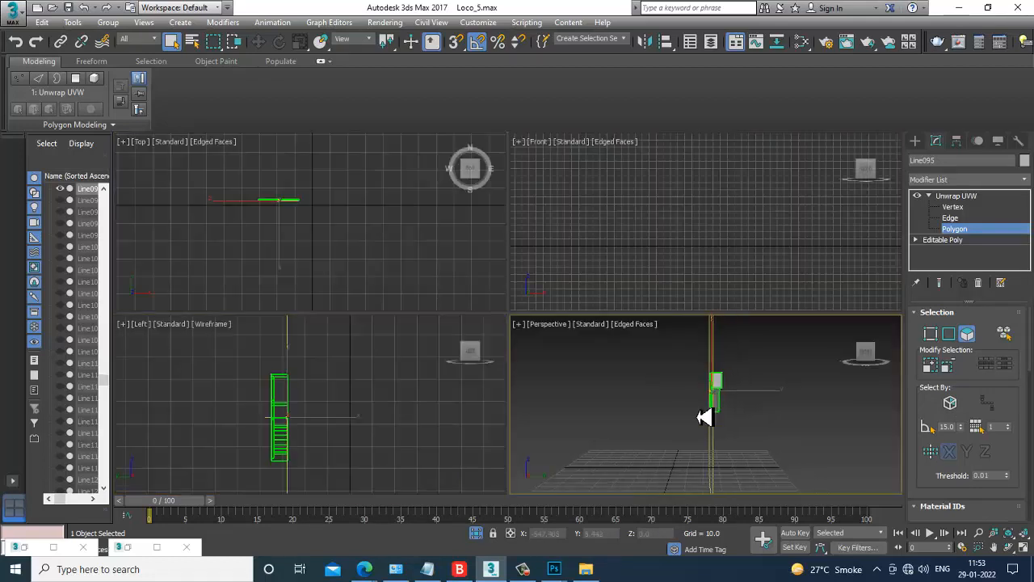
key("alt+w")
middle_click_drag(694, 407, 709, 388, "alt")
key("ctrl+z")
Step: Deselect the side frame's other polygons in the Left view so only its front face stays selected, and check the selection from several angles
key("alt+w")
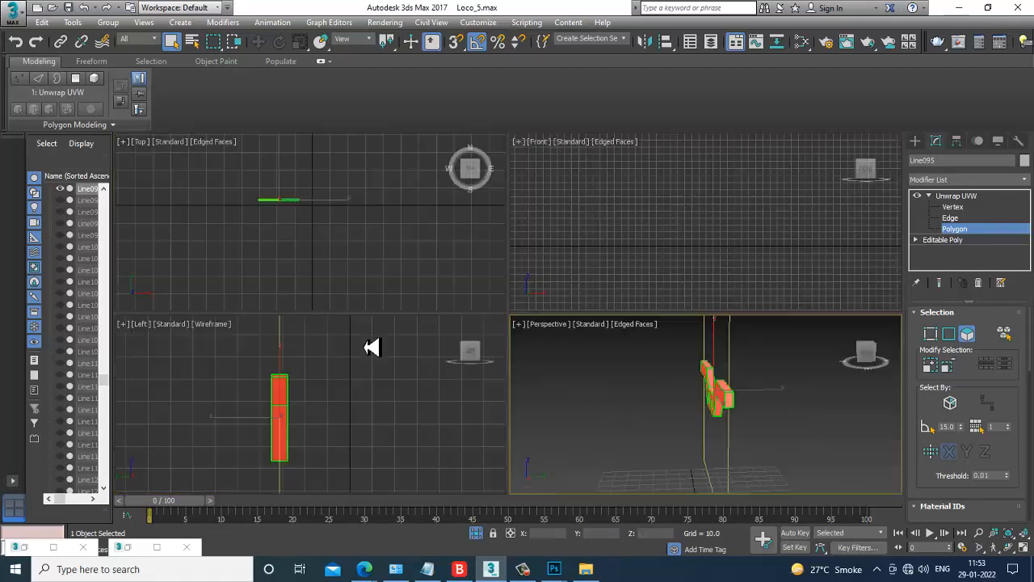
middle_click_drag(333, 378, 315, 379)
left_click_drag(263, 480, 263, 480, "alt")
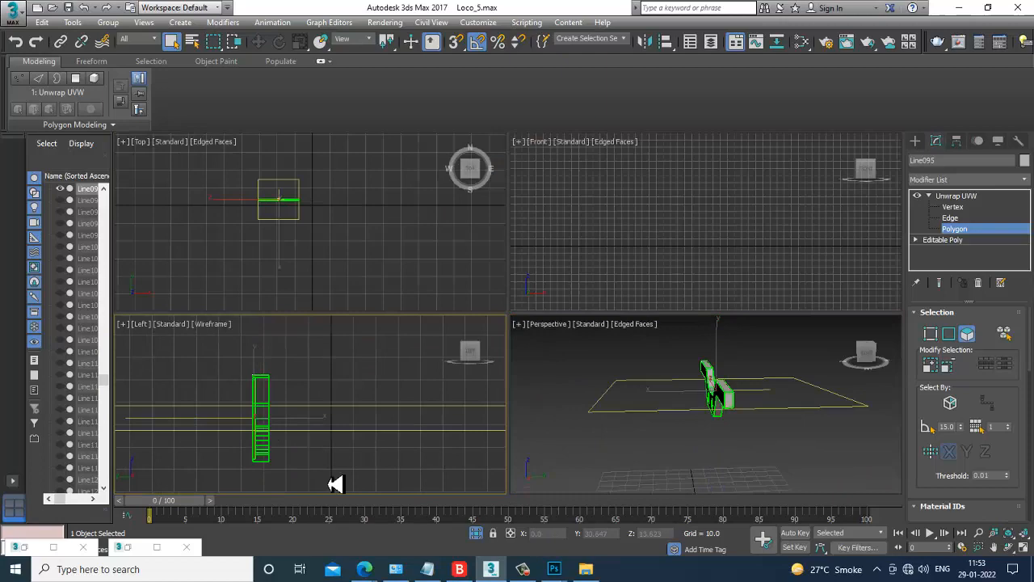
middle_click(774, 394)
key("alt+w")
middle_click_drag(774, 394, 631, 389, "alt")
scroll(503, 284, "up", 5)
middle_click_drag(541, 280, 525, 413, "alt")
middle_click_drag(461, 321, 537, 342, "alt")
middle_click_drag(493, 357, 618, 408, "alt")
scroll(612, 404, "down", 5)
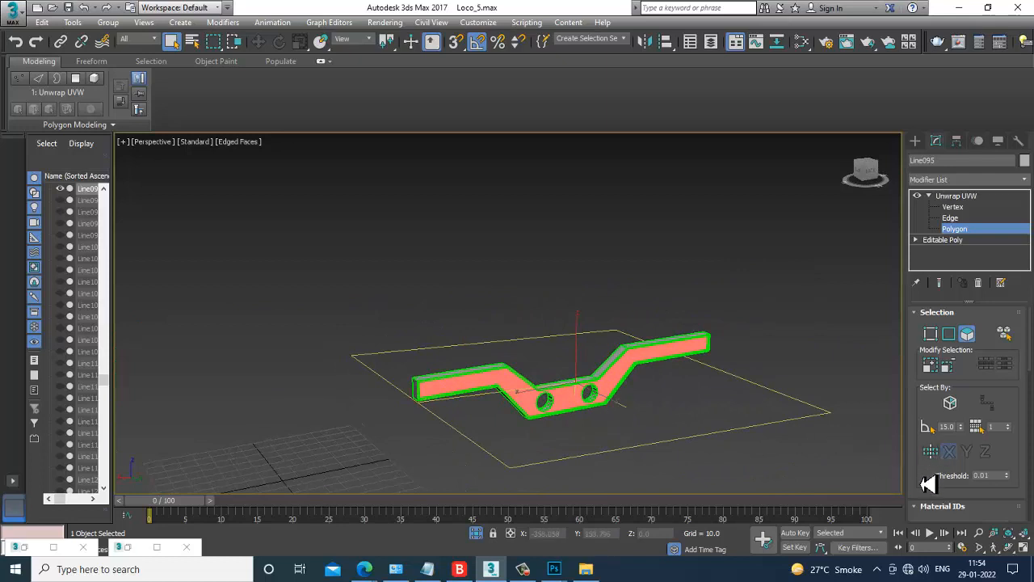
Step: Apply a planar projection to the selected front face and align it to the Y axis
left_click_drag(927, 483, 910, 172)
left_click_drag(925, 481, 917, 332)
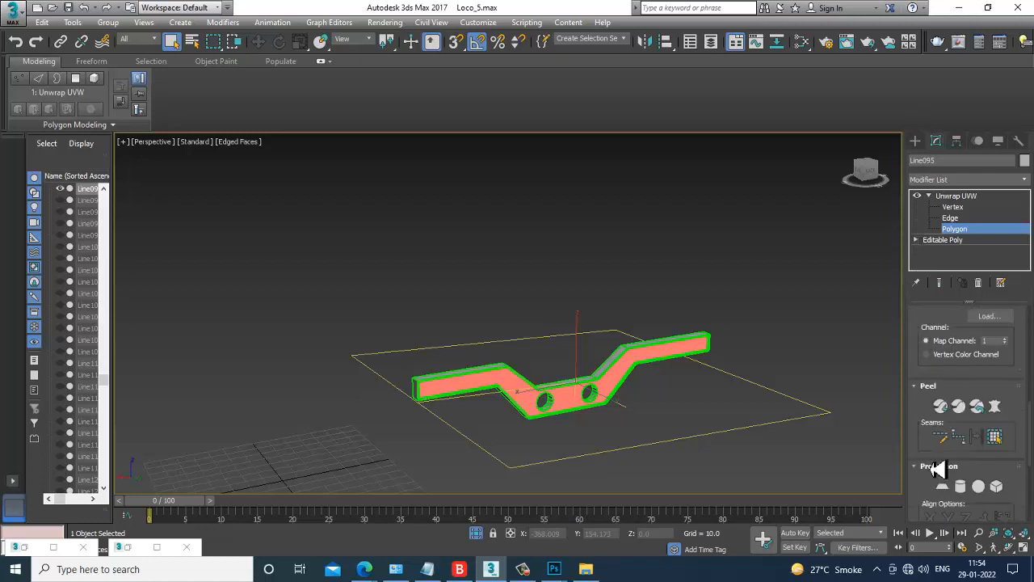
left_click(945, 487)
middle_click_drag(571, 390, 392, 405, "alt")
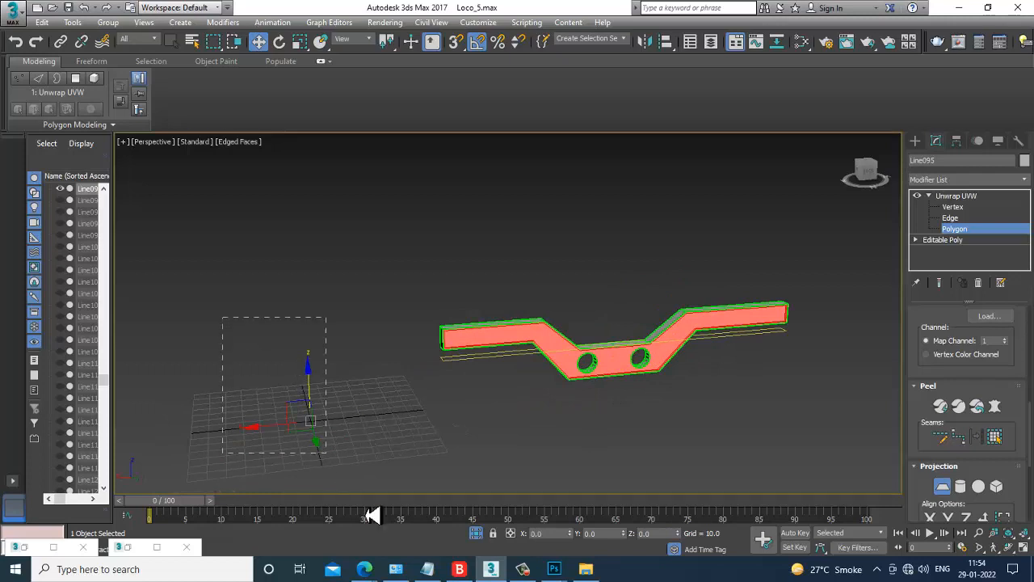
middle_click_drag(519, 388, 590, 428, "alt")
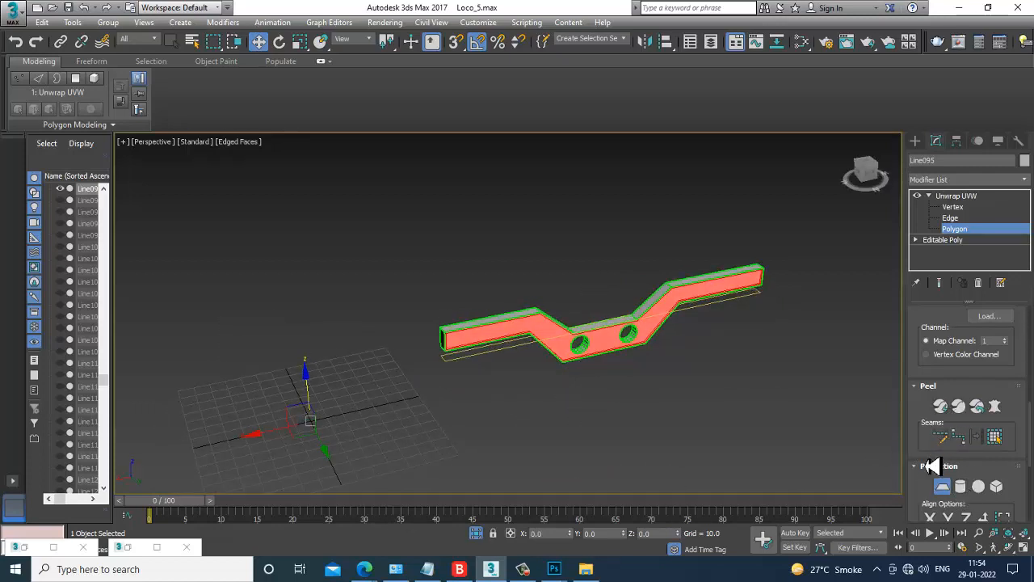
left_click(949, 519)
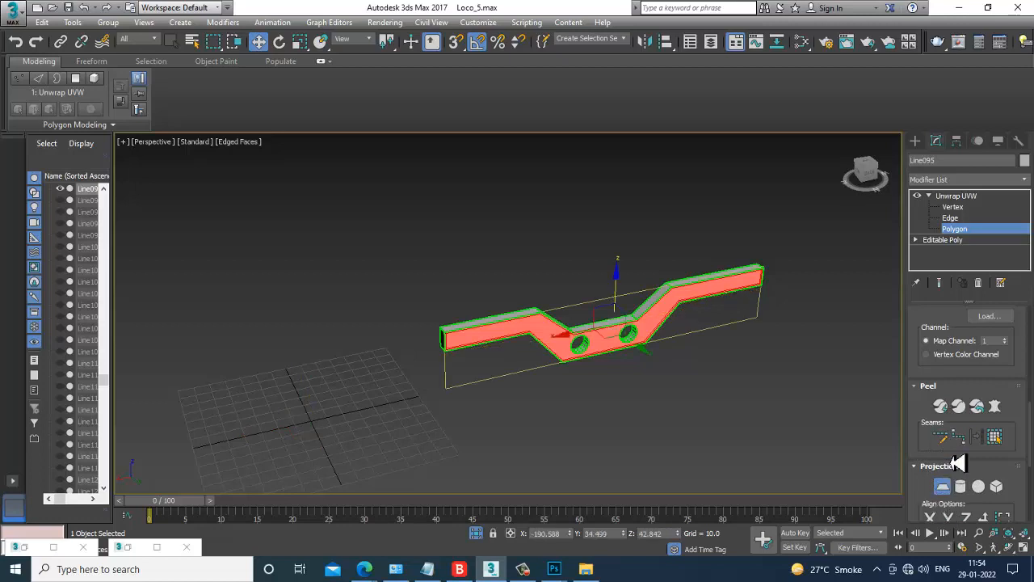
Step: Open the UV editor at full size and move the front face's UV shell out to the left of the checker tile
left_click_drag(928, 380, 936, 552)
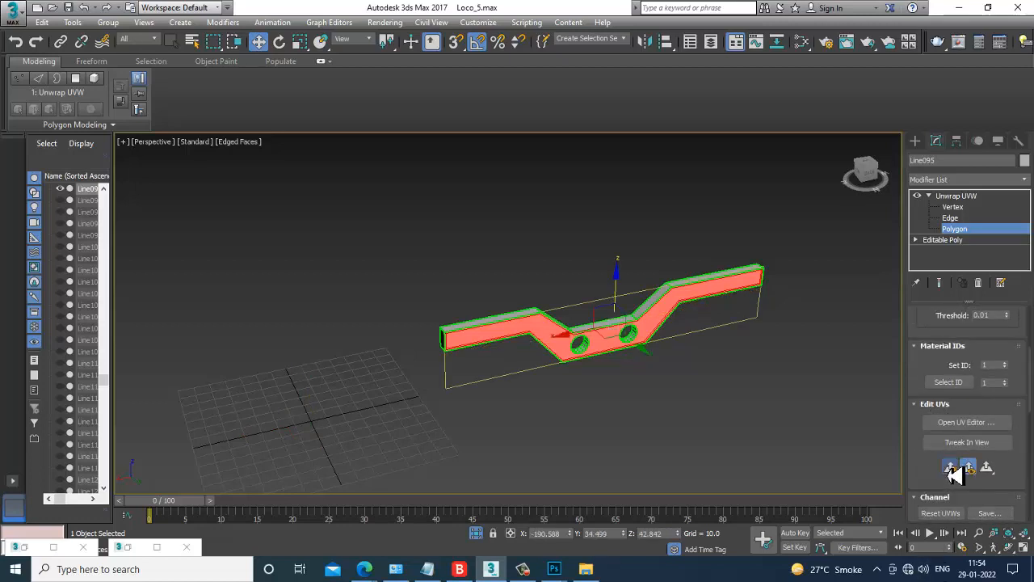
left_click(967, 422)
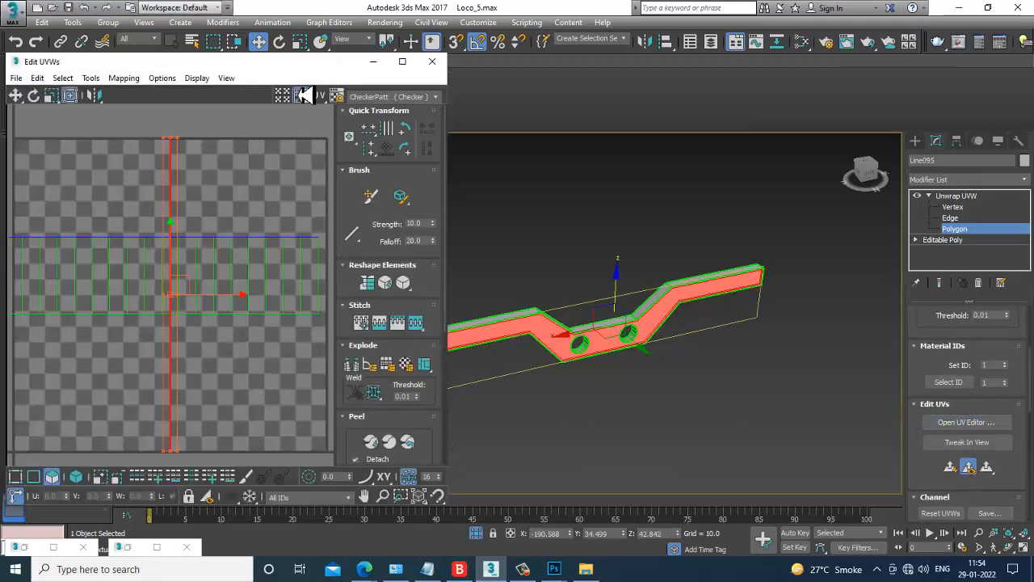
left_click(402, 61)
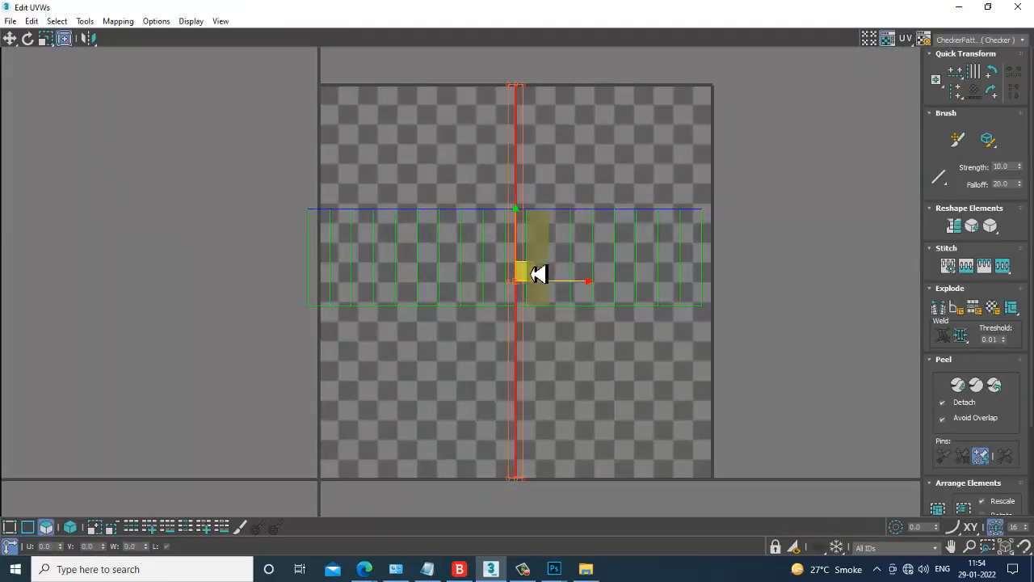
left_click_drag(540, 273, 181, 234)
middle_click_drag(180, 234, 223, 259)
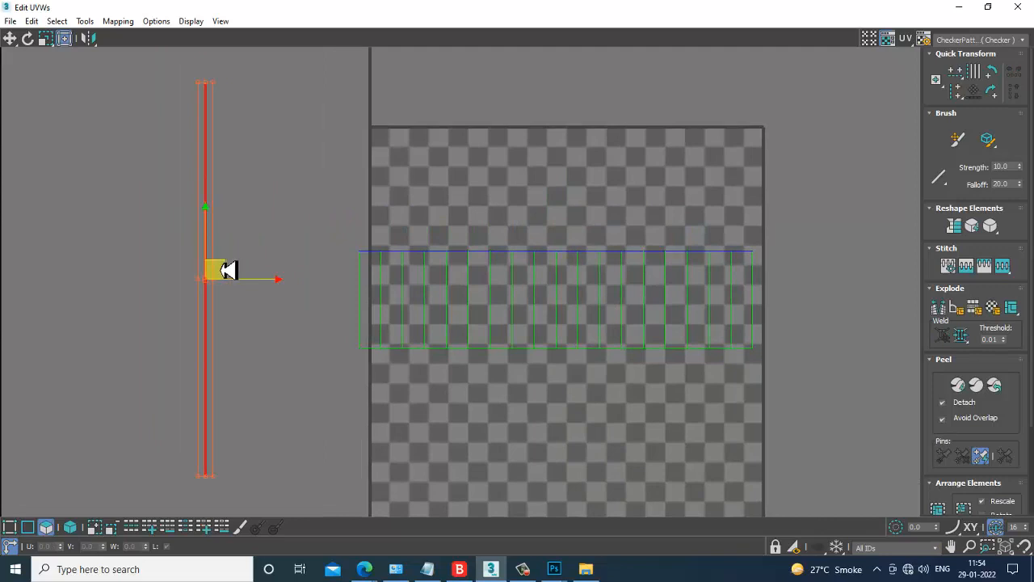
Step: Try to scale up the front face's UV shell, and undo the scaling
key("r")
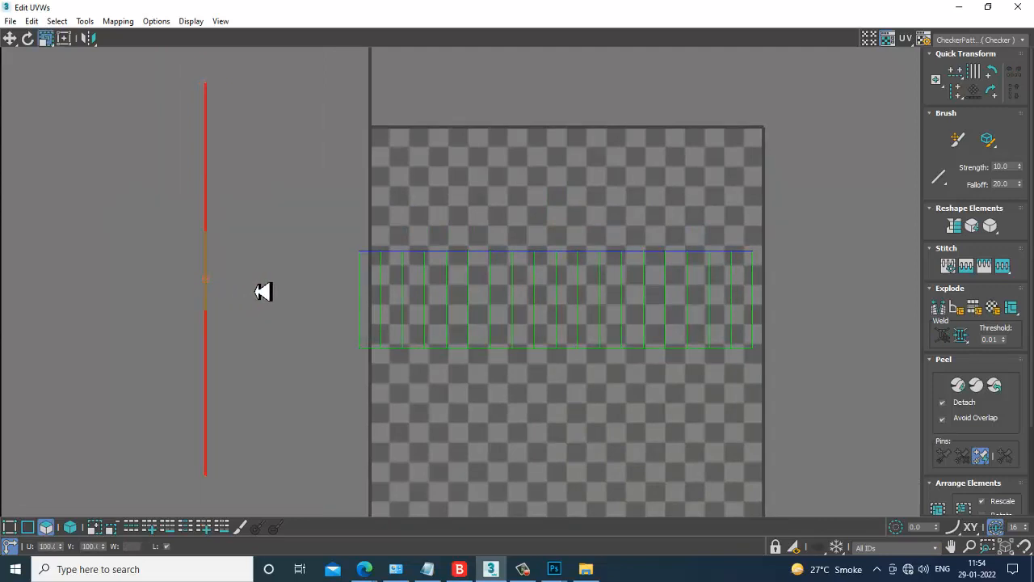
left_click_drag(264, 292, 105, 261)
scroll(227, 271, "down", 3)
middle_click_drag(231, 273, 257, 274)
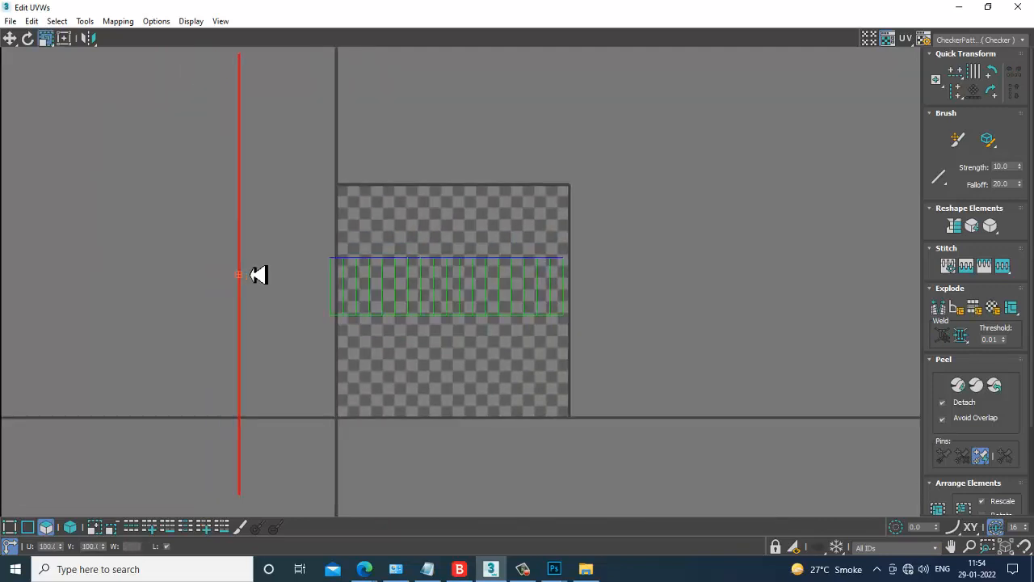
key("ctrl+z")
Step: Relax the front face's UV shell by polygon angles with 100 iterations, amount 0.1 and stretch 0.0
left_click(84, 21)
left_click(167, 236)
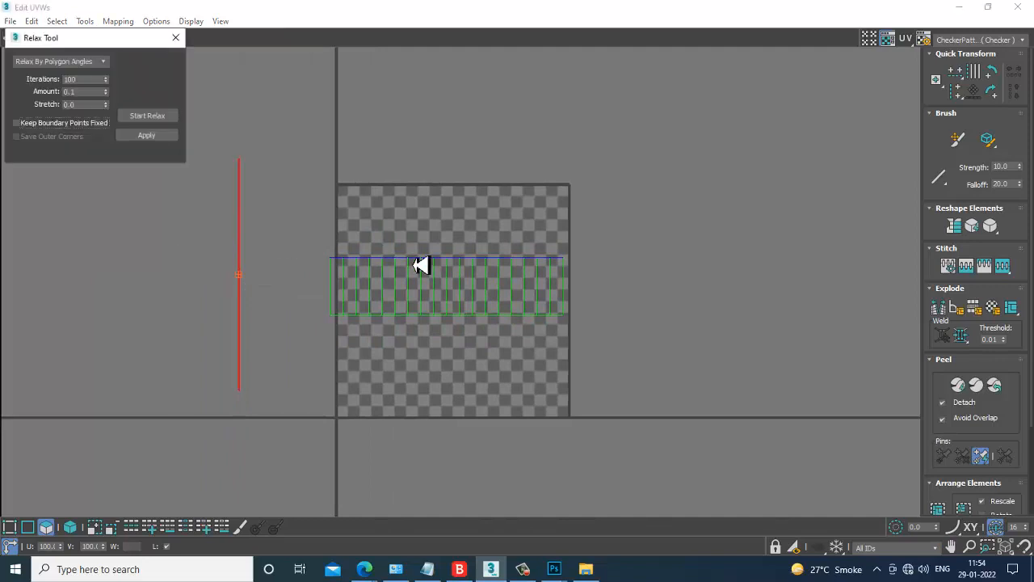
left_click(146, 119)
left_click(147, 117)
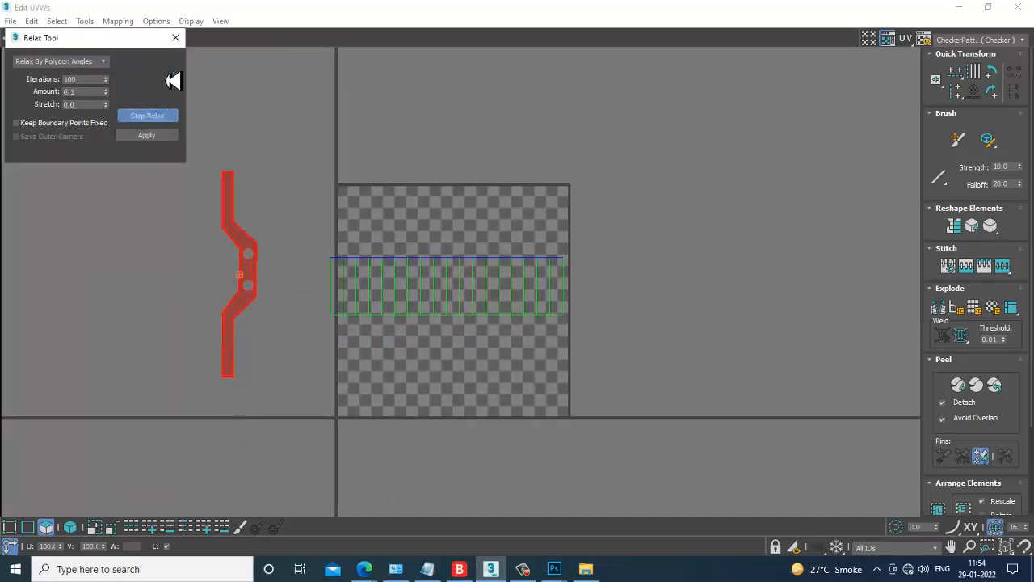
Step: Close the relax settings and rotate the front face's UV shell by -90 degrees so it lies horizontally
left_click(175, 37)
scroll(240, 272, "up", 2)
middle_click_drag(256, 266, 277, 269)
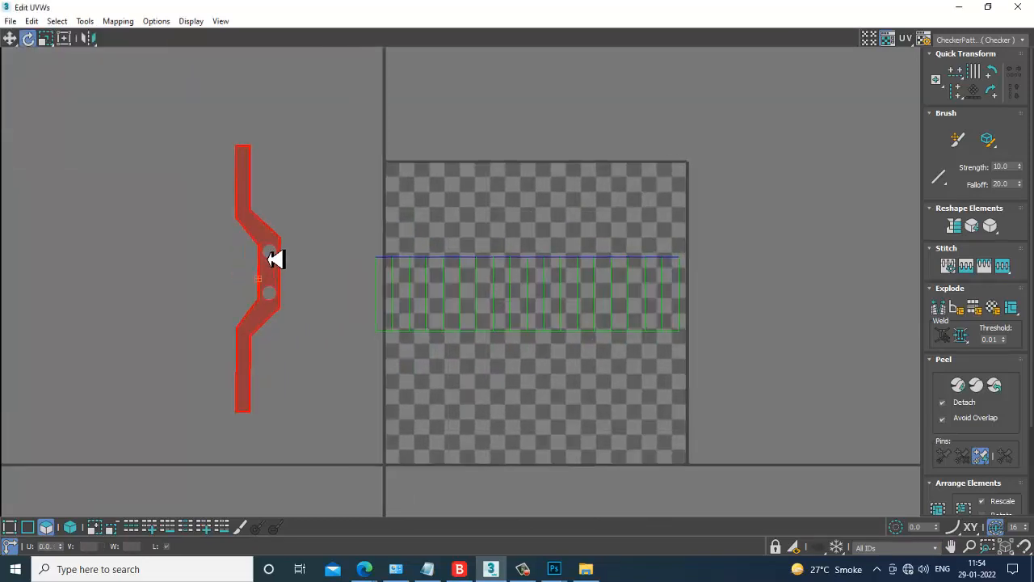
left_click_drag(287, 260, 307, 296)
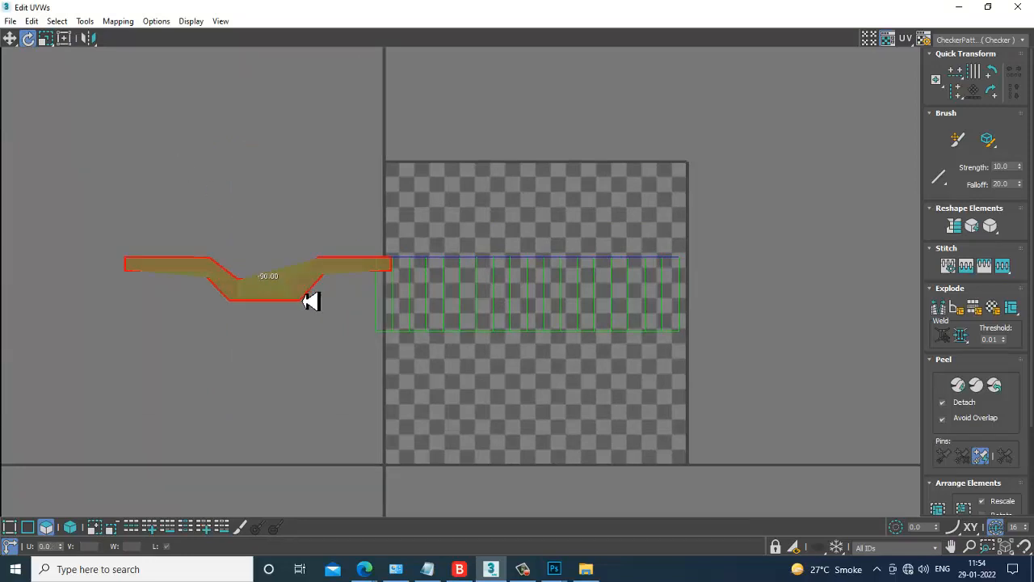
scroll(316, 296, "up", 1)
left_click(310, 345)
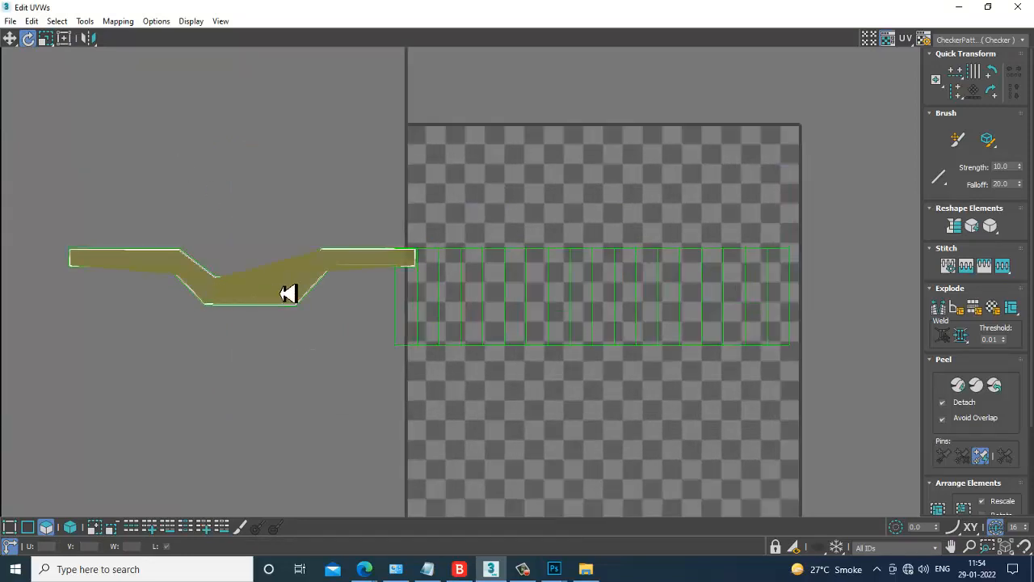
Step: Move the rotated front face's UV shell up and away from the checker tile so it no longer overlaps it
left_click(305, 294)
key("w")
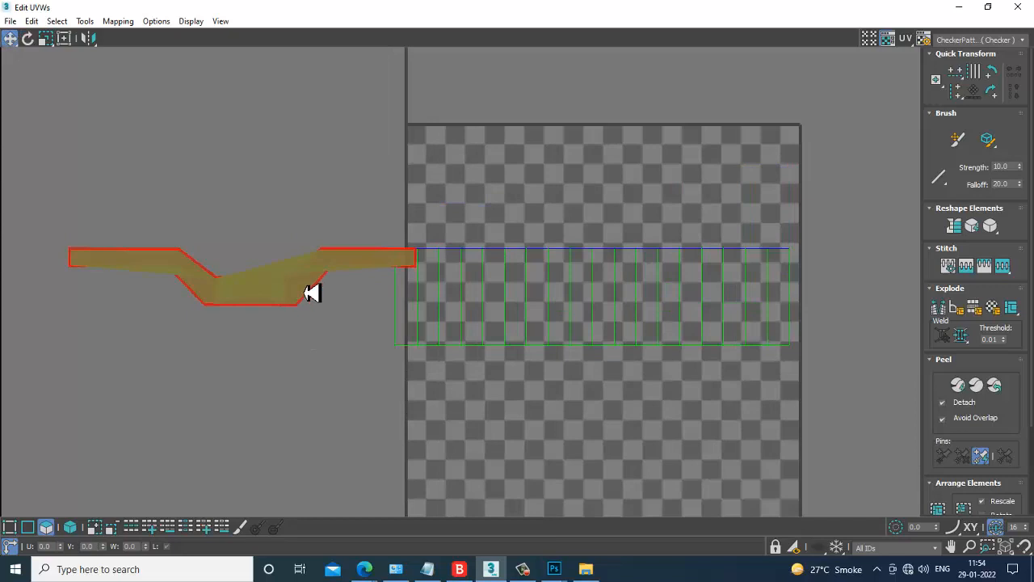
left_click_drag(313, 293, 192, 172)
left_click(265, 204)
scroll(265, 205, "down", 1)
middle_click_drag(266, 207, 324, 235)
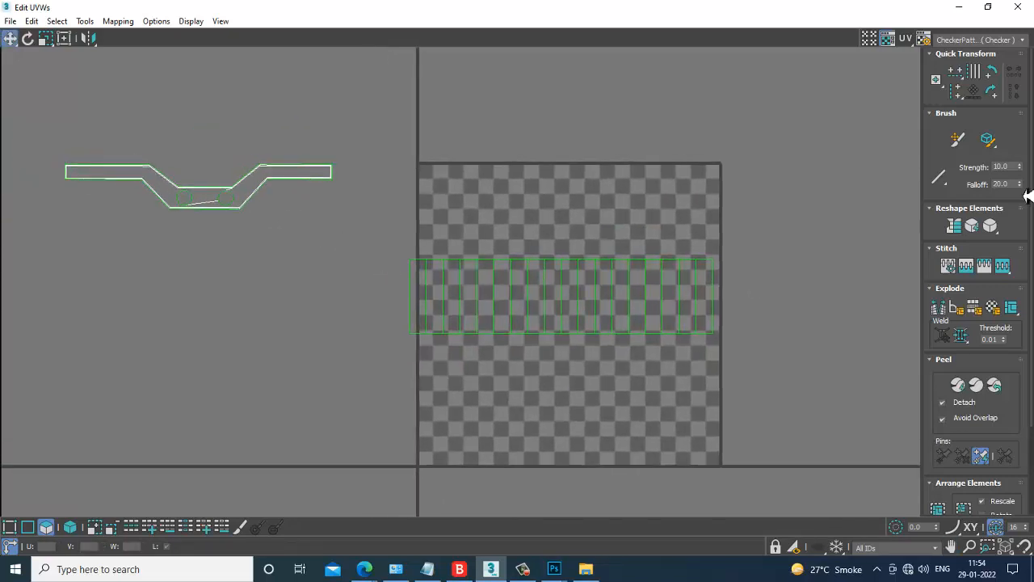
Step: Return to the model, activate the unwrap's polygon level and select all of the frame's polygons in the perspective view
left_click(960, 11)
middle_click_drag(704, 377, 603, 351, "alt")
scroll(884, 310, "up", 3)
left_click(961, 196)
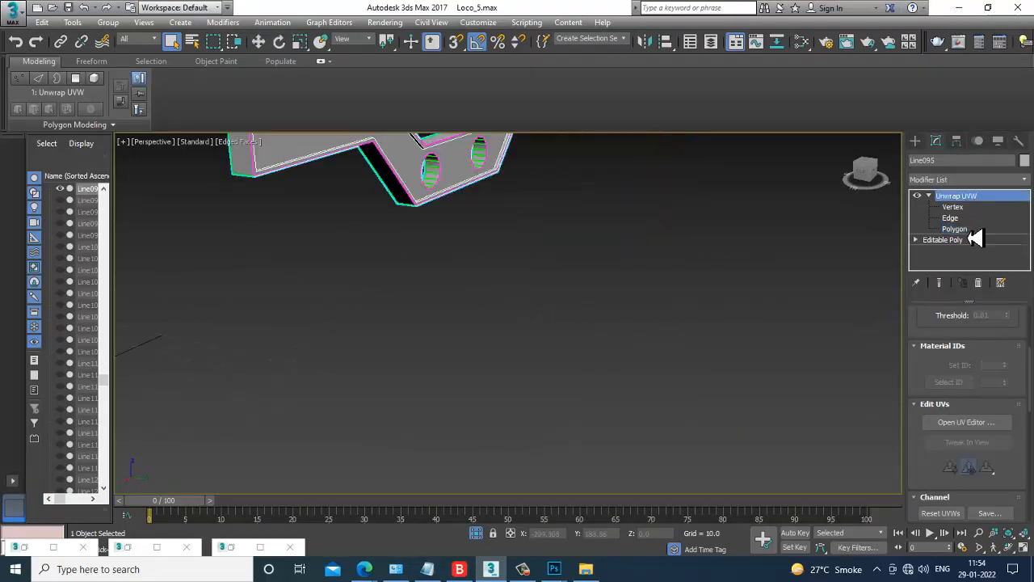
left_click(963, 229)
scroll(638, 274, "down", 3)
middle_click_drag(638, 275, 704, 374, "alt")
key("alt+w")
key("alt+w")
left_click_drag(320, 255, 752, 467)
scroll(663, 391, "down", 1)
scroll(653, 387, "down", 2)
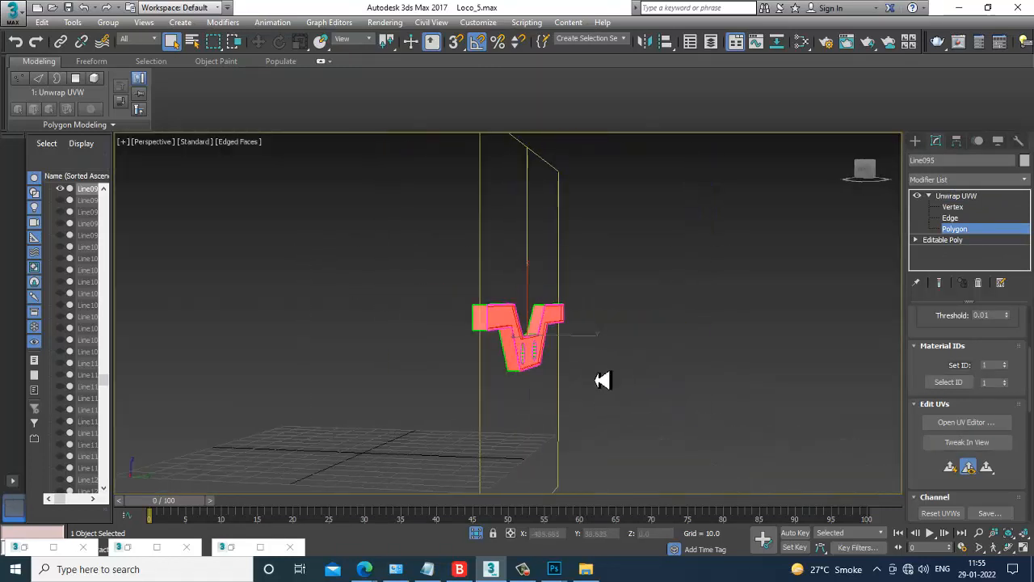
Step: Remove the already mapped front face from the polygon selection and check the selected shells in the UV editor
key("alt+w")
right_click(377, 424)
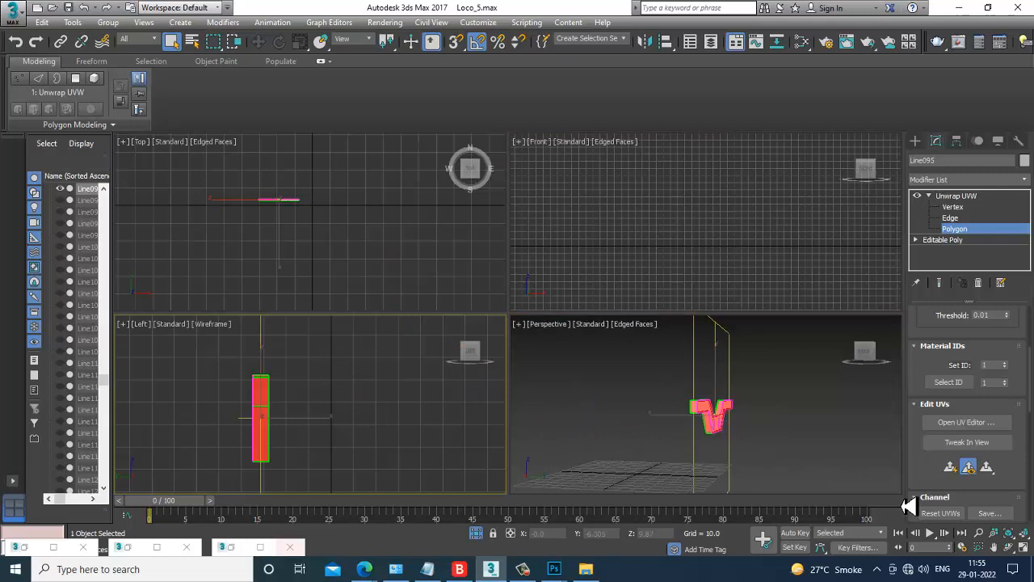
left_click(967, 422)
left_click(357, 246)
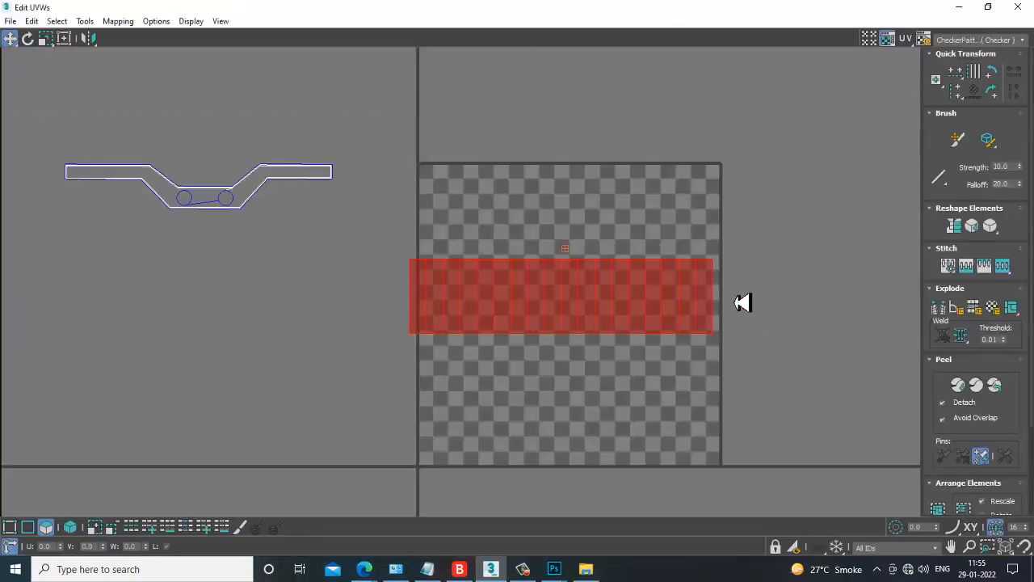
Step: Try to narrow the polygon selection with a selection window along one side of the frame in the Left view
left_click(960, 8)
middle_click_drag(786, 360, 869, 358, "alt")
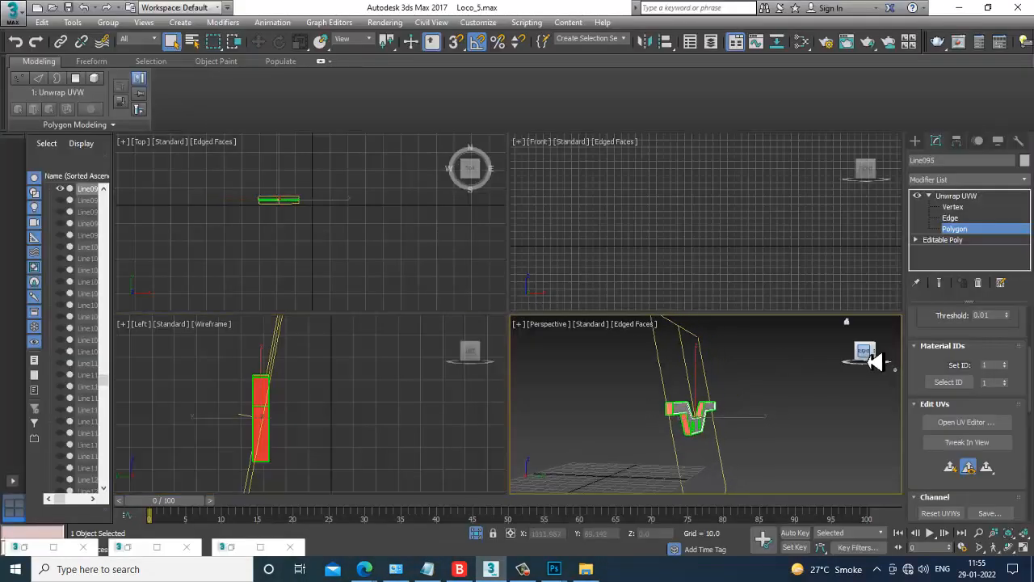
key("alt+w")
middle_click_drag(751, 397, 575, 369, "alt")
scroll(558, 355, "up", 3)
key("alt+w")
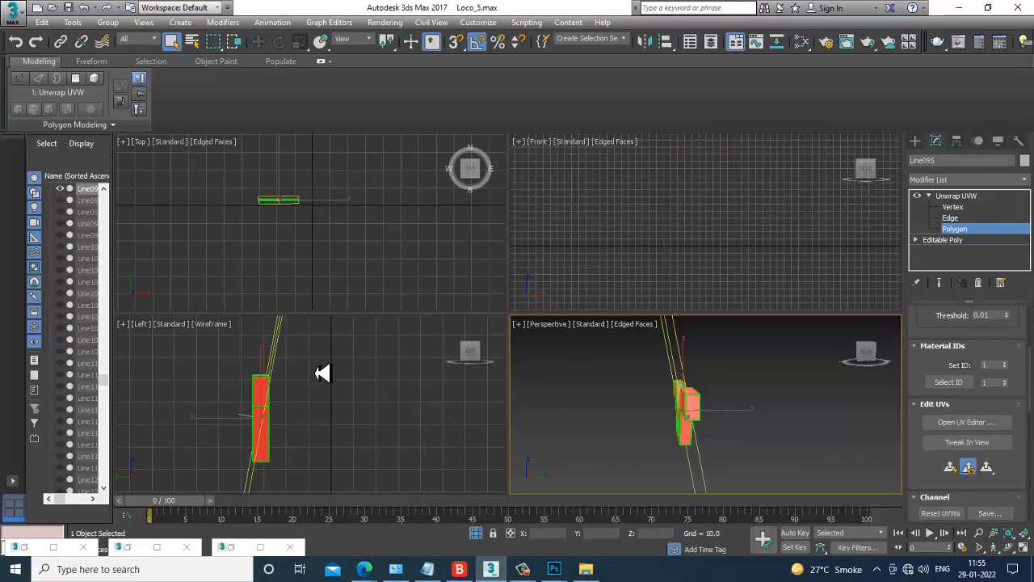
middle_click(323, 371)
key("alt+w")
middle_click_drag(325, 357, 302, 324)
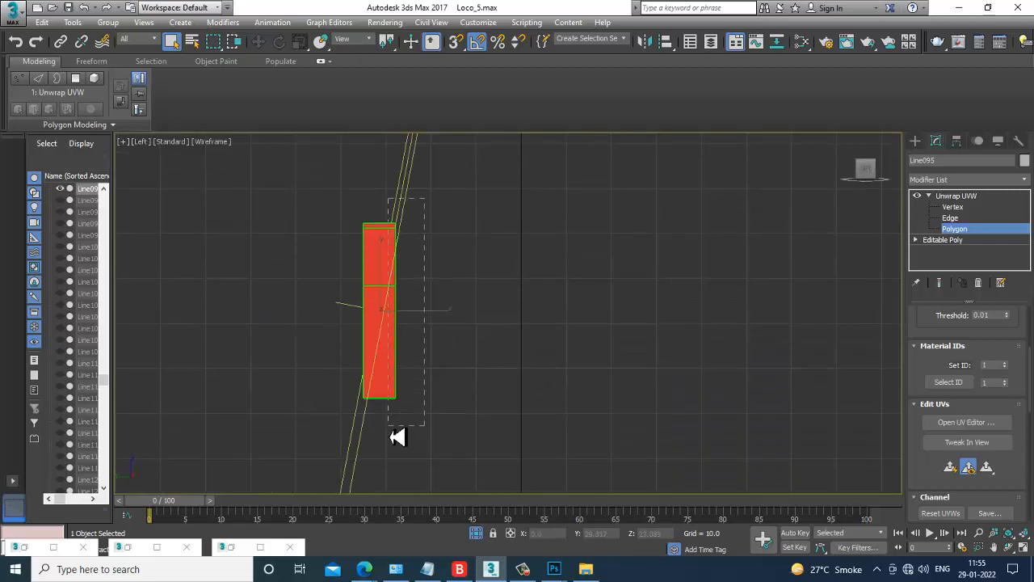
key("alt+w")
middle_click(735, 407)
key("alt+w")
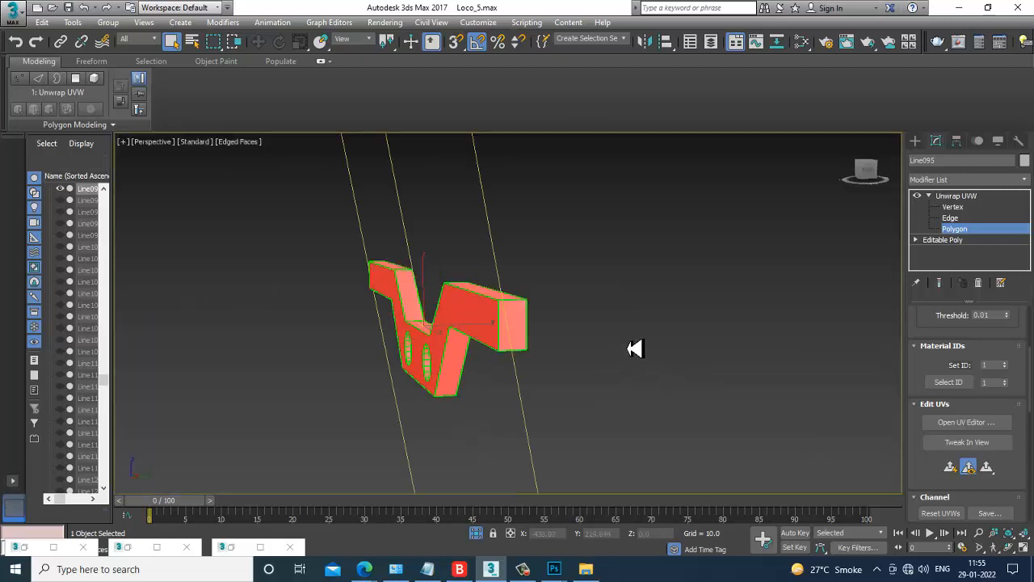
Step: Deselect the frame's edge polygons, keep only the large unmapped face selected, and apply a planar projection to it
middle_click_drag(635, 348, 495, 311, "alt")
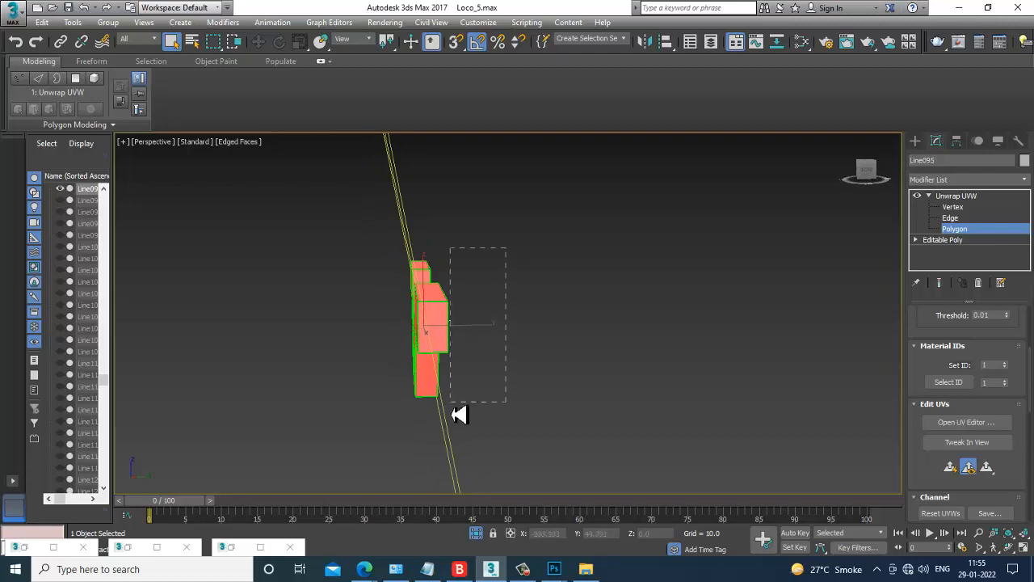
middle_click_drag(458, 414, 497, 363, "alt")
middle_click_drag(432, 435, 486, 311, "alt")
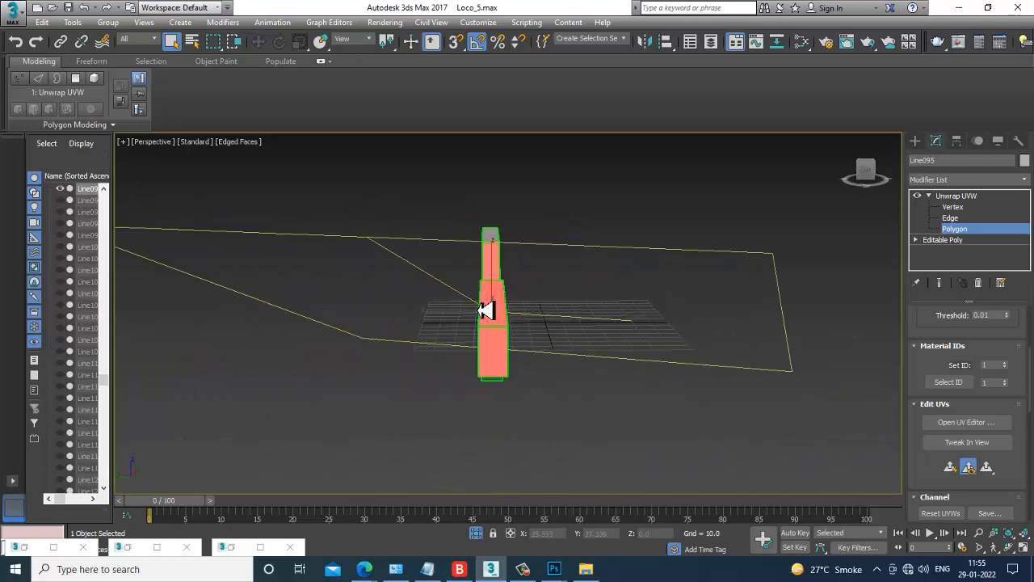
middle_click_drag(495, 441, 662, 356, "alt")
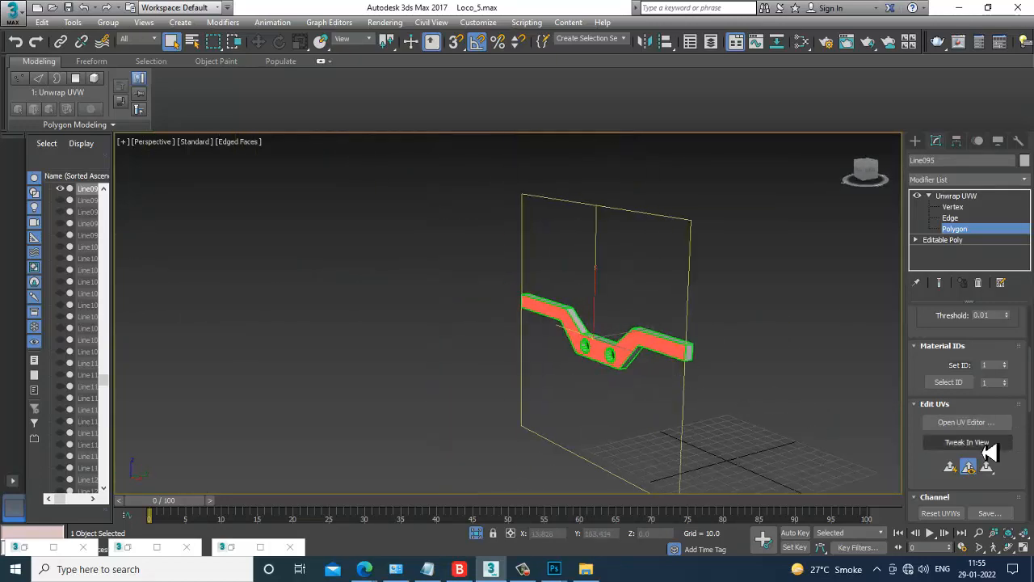
Step: Move the second large face's UV shell off the checker tile to below the front face's shell and scale it to a similar size
left_click(972, 423)
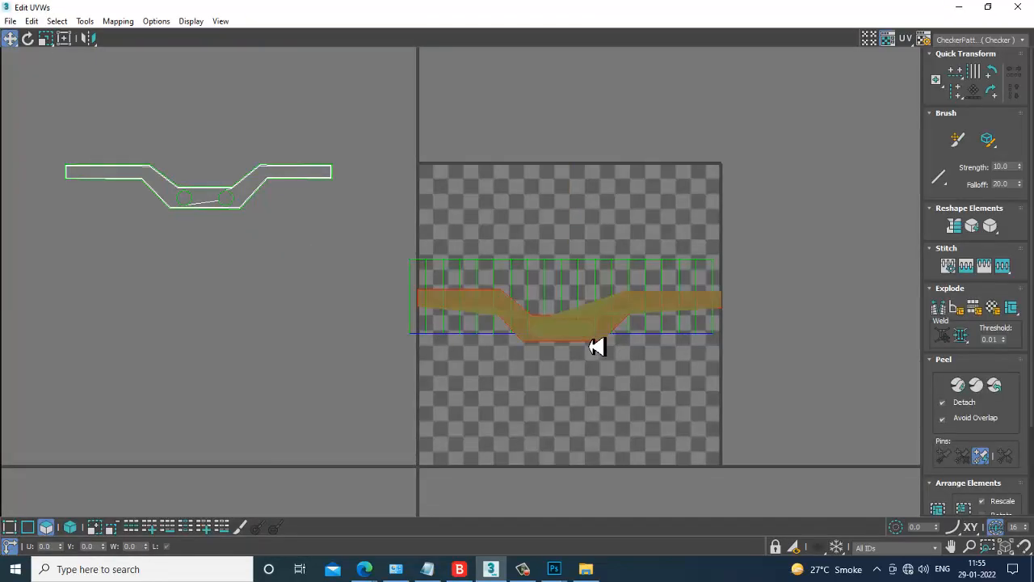
left_click_drag(595, 347, 214, 291)
key("r")
key("w")
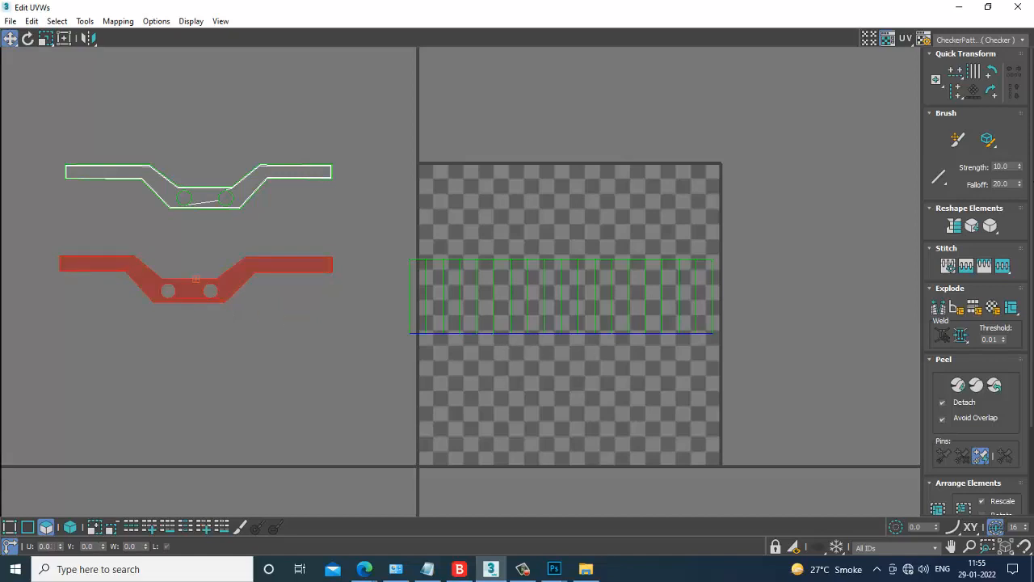
Step: Select the five faces along the frame's top edge and apply a planar projection to them
left_click(959, 6)
mouse_move(628, 368)
middle_mouse_down("alt")
mouse_move(618, 358)
mouse_move(723, 406)
mouse_move(657, 411)
middle_mouse_up("alt")
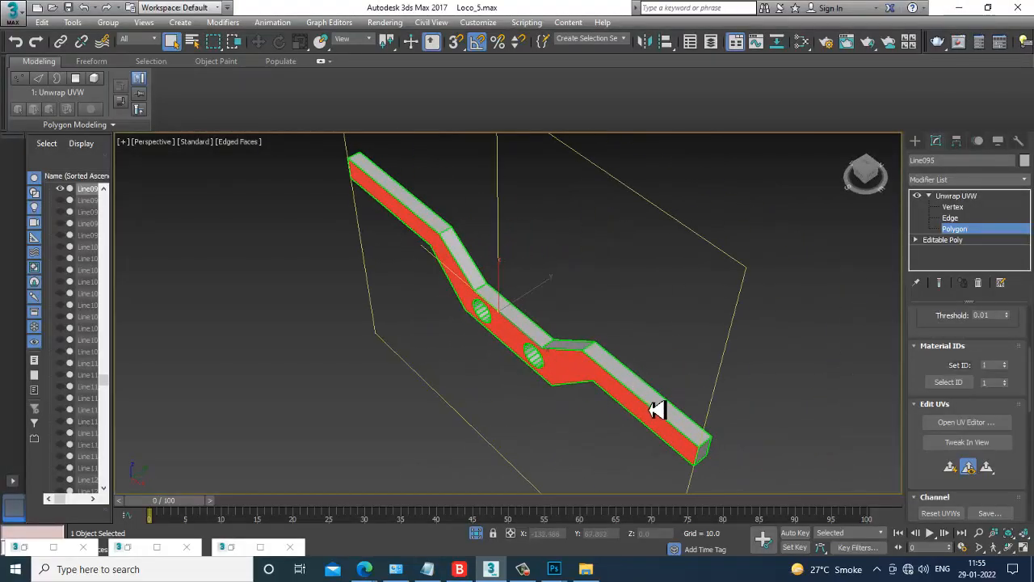
left_click(569, 346, "ctrl")
left_click(519, 319, "ctrl")
left_click(470, 276, "ctrl")
left_click(429, 218, "ctrl")
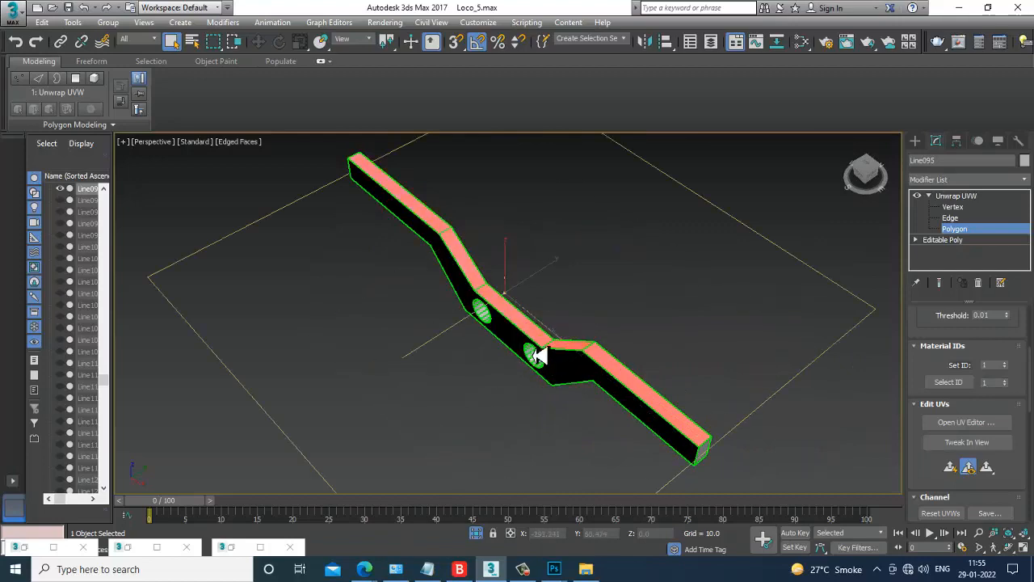
middle_click_drag(539, 355, 431, 361, "alt")
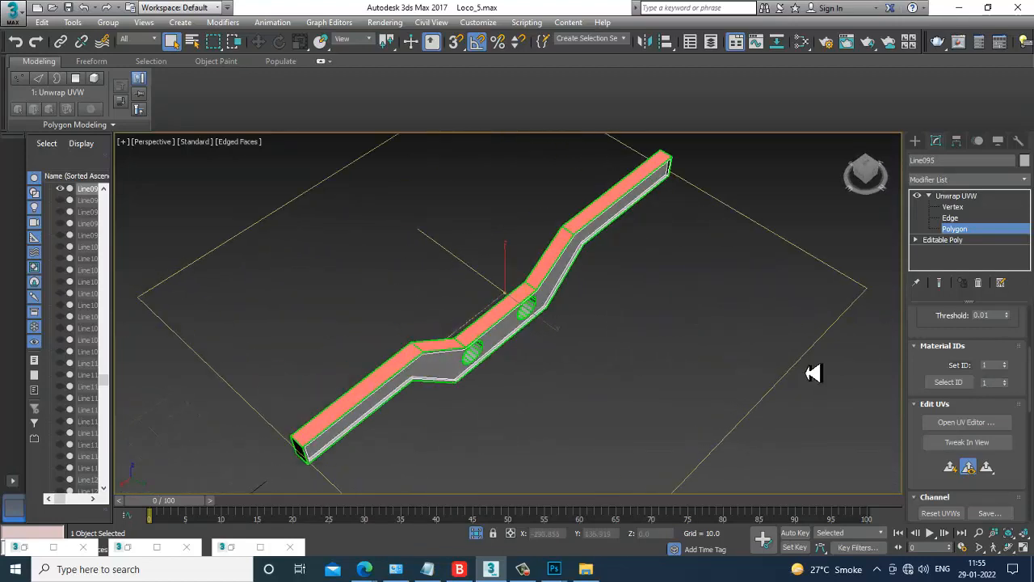
Step: Move the top faces' UV strip off the checker tile, rotate it horizontally and place it below the two large face shells
left_click(965, 422)
left_click_drag(577, 380, 314, 377)
key("e")
left_click_drag(310, 307, 232, 392)
key("w")
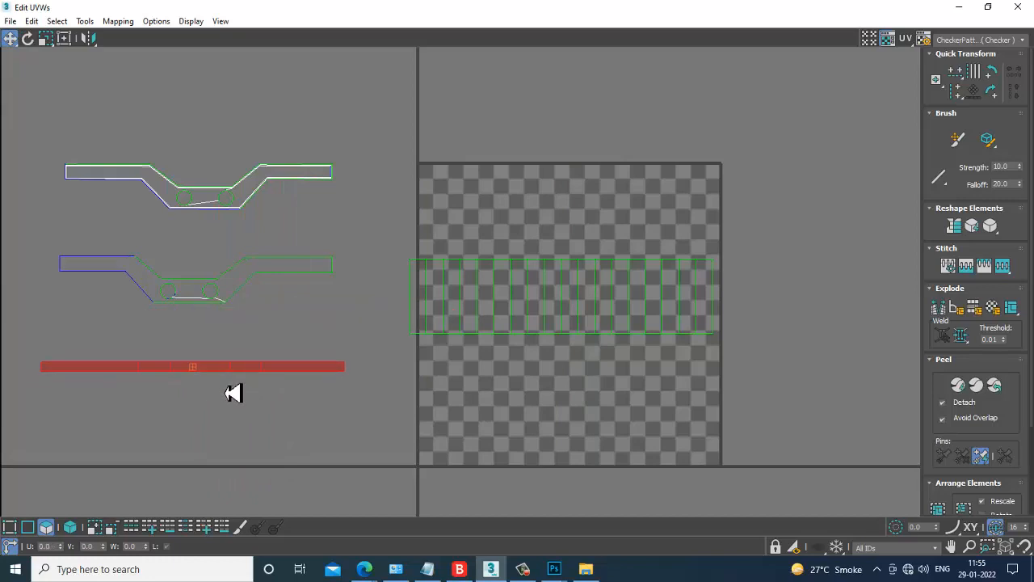
Step: Select the faces along the frame's underside and apply a planar projection to them
left_click(959, 8)
middle_click_drag(568, 420, 411, 259, "alt")
left_click(348, 212)
left_click(435, 310, "ctrl")
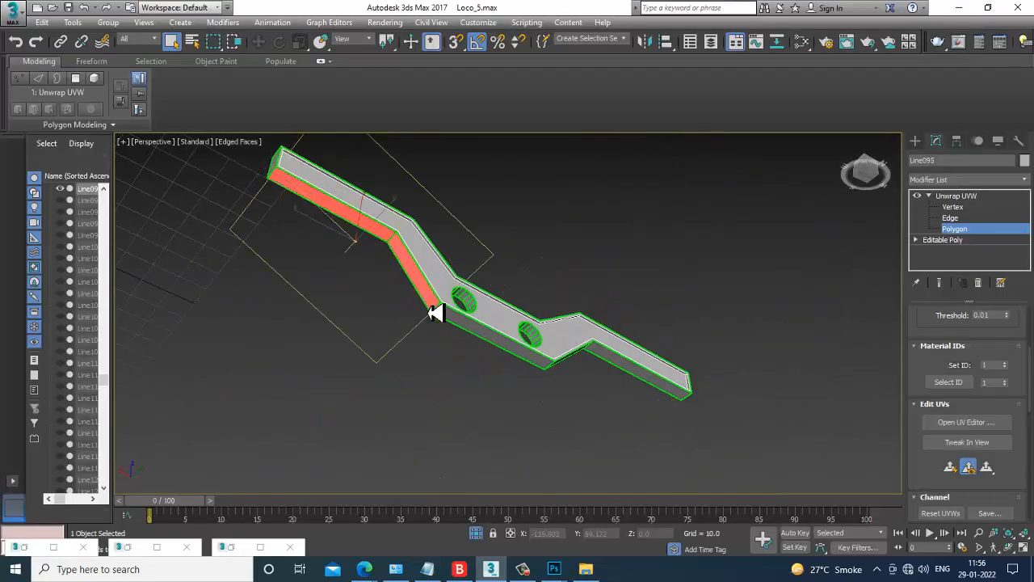
left_click(457, 324, "ctrl")
middle_click_drag(568, 363, 488, 338, "alt")
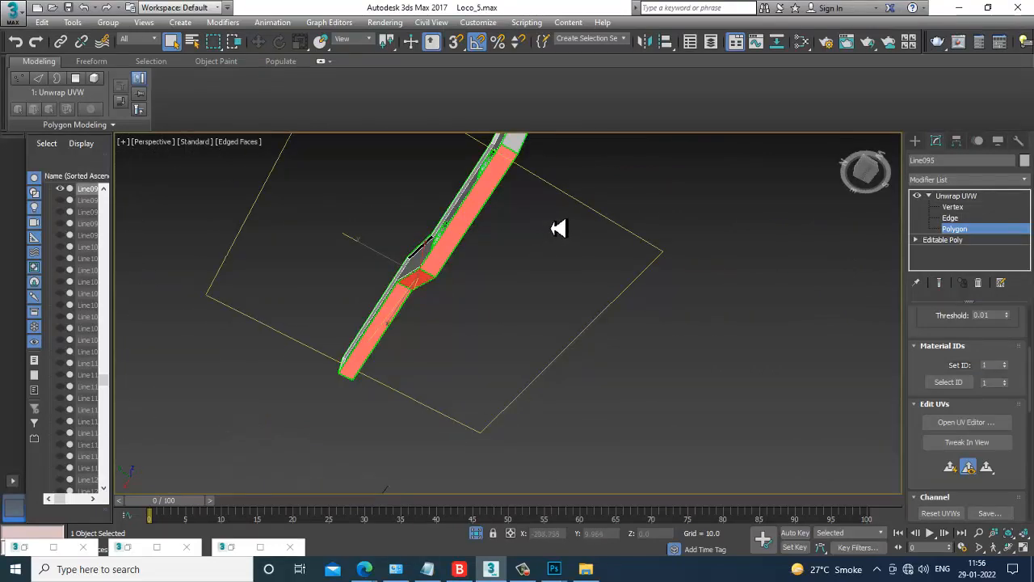
middle_click_drag(558, 229, 492, 353, "alt")
middle_click_drag(492, 315, 535, 331, "alt")
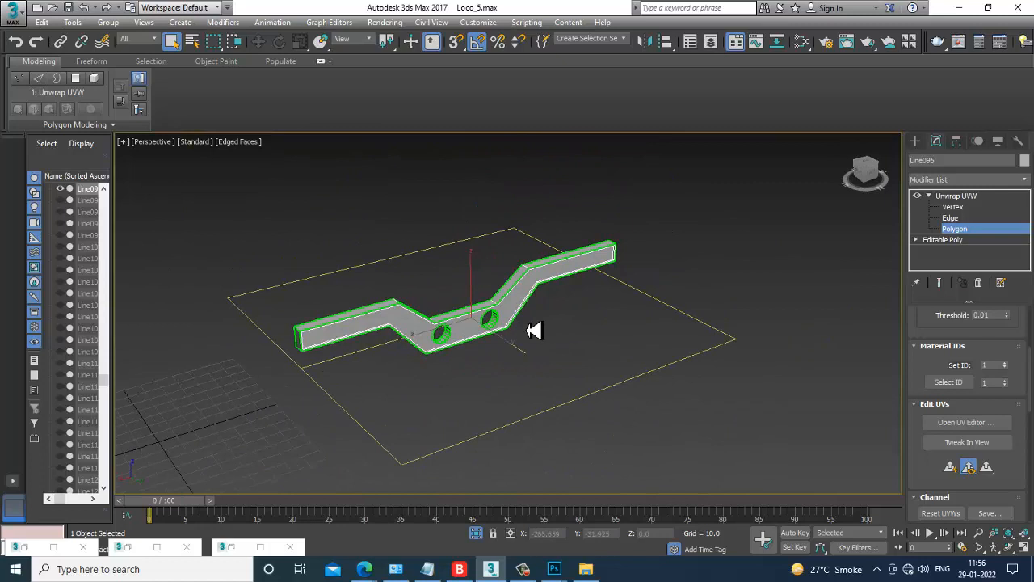
Step: Rotate the underside faces' UV strip horizontally, place it below the top faces' strip, and leave the UV editor
left_click(969, 422)
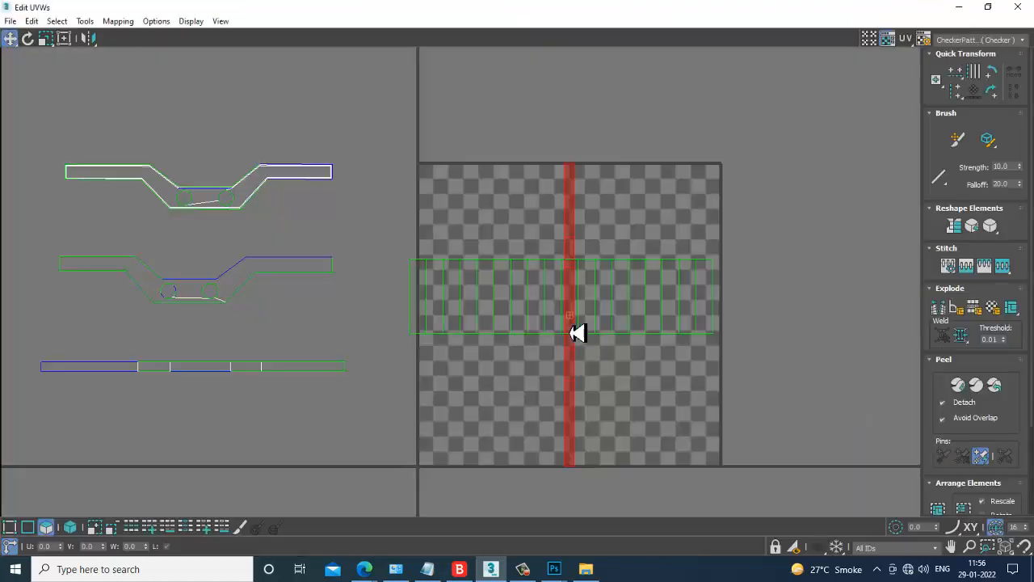
left_click_drag(570, 253, 244, 432)
key("e")
key("w")
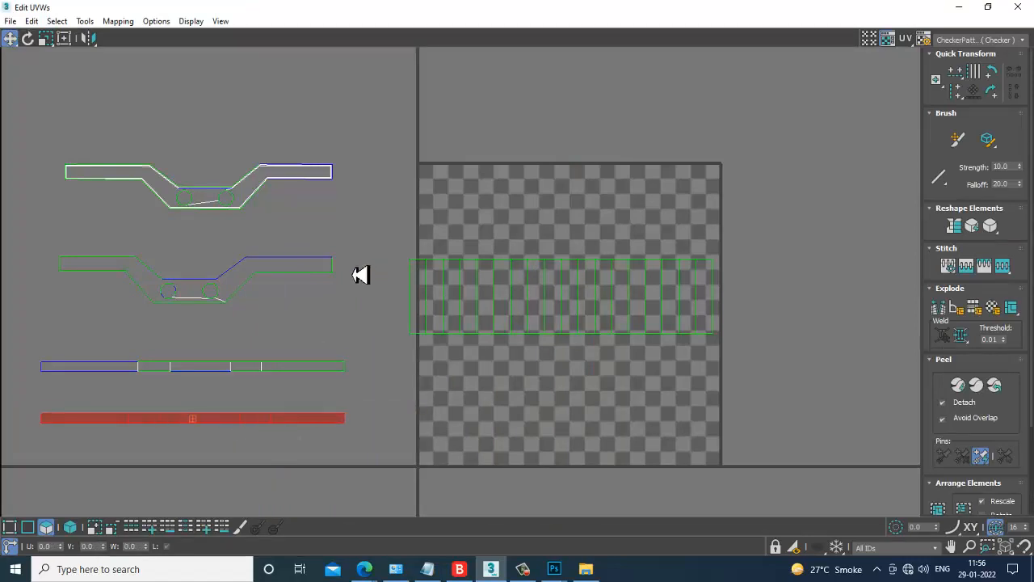
left_click_drag(832, 422, 832, 422)
left_click(1017, 6)
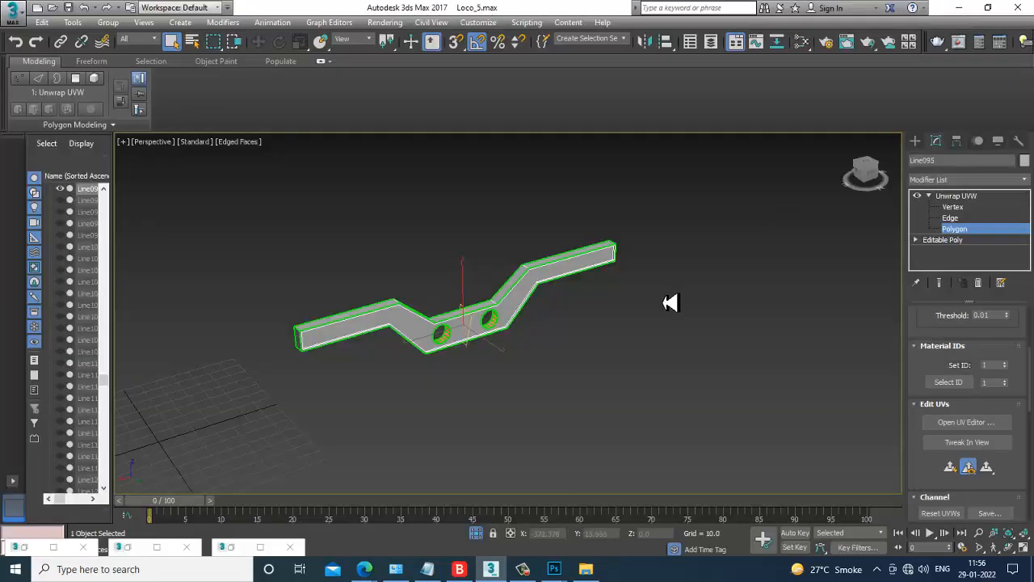
Step: Select half of the inner wall faces of one bolt hole and apply a planar projection to them
middle_click_drag(604, 326, 509, 298, "alt")
scroll(509, 297, "up", 10)
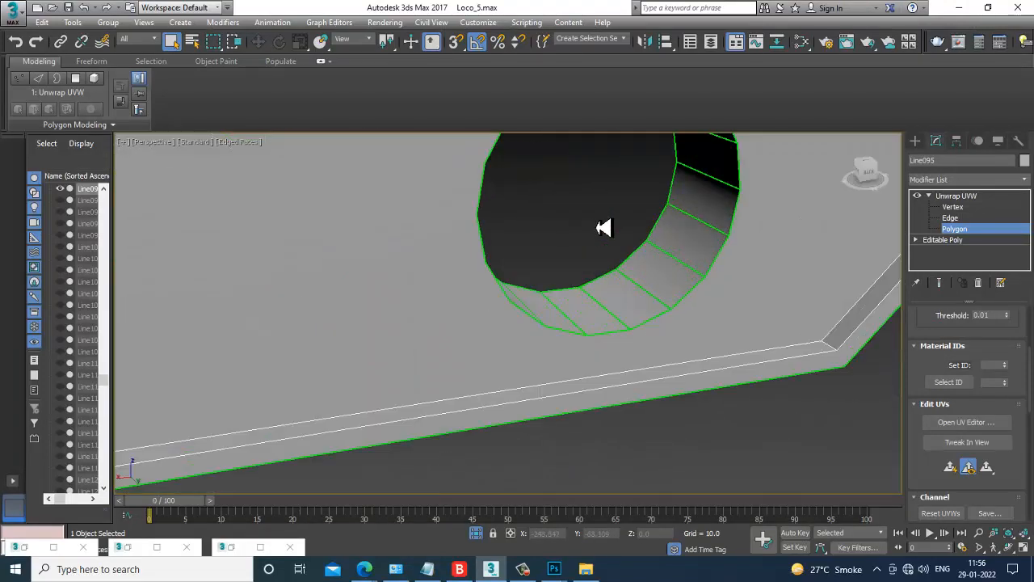
middle_click_drag(604, 228, 570, 275, "alt")
left_click(561, 287)
left_click(563, 272, "ctrl")
left_click(542, 226, "ctrl")
left_click(515, 185, "ctrl")
left_click(475, 159, "ctrl")
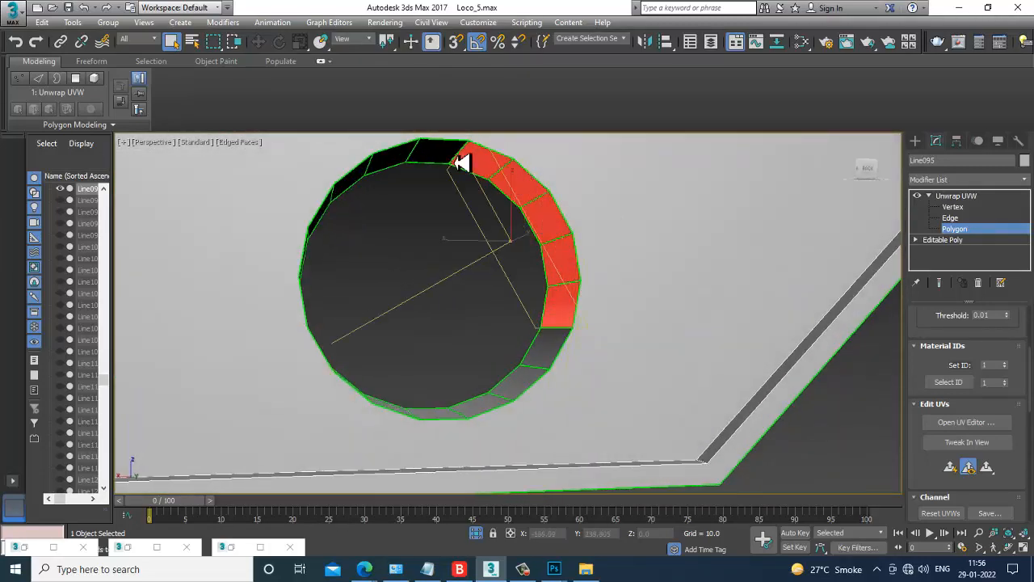
left_click(449, 160, "ctrl")
middle_click_drag(467, 192, 473, 236, "alt")
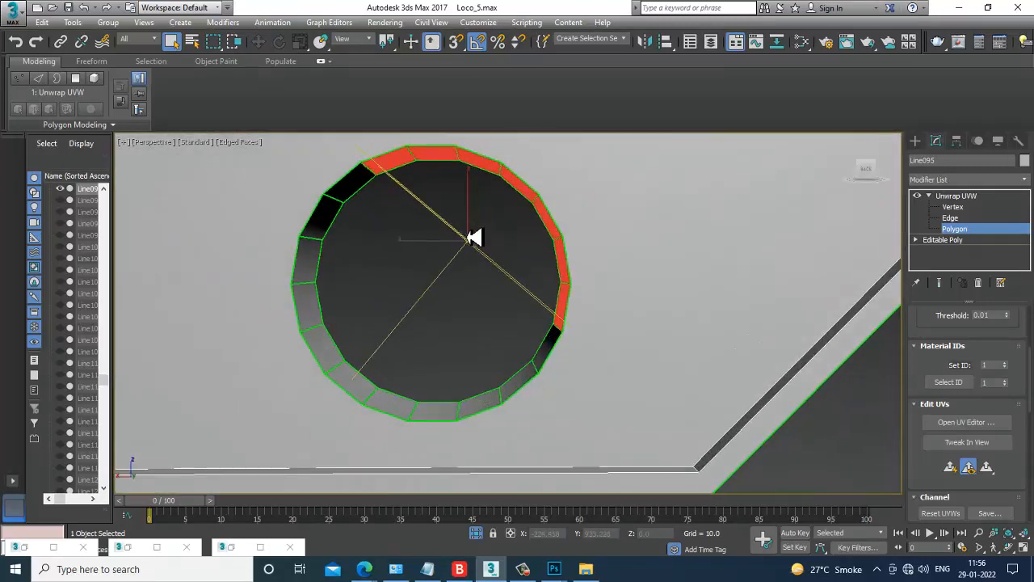
left_click(349, 192, "ctrl")
left_click(543, 365, "ctrl")
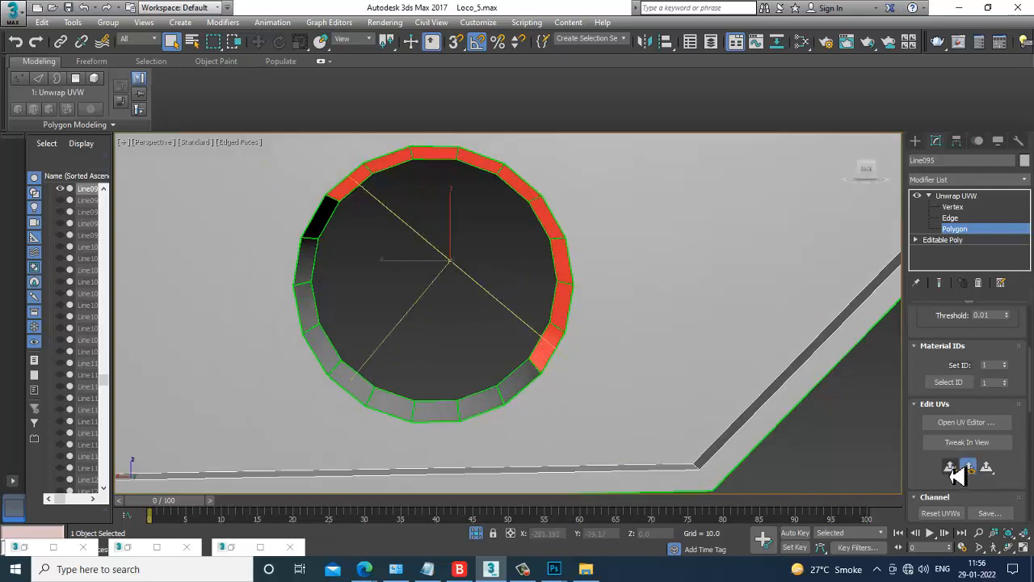
Step: Move the half hole's UV shell out to the right of the checker tile and return to the model
left_click(962, 422)
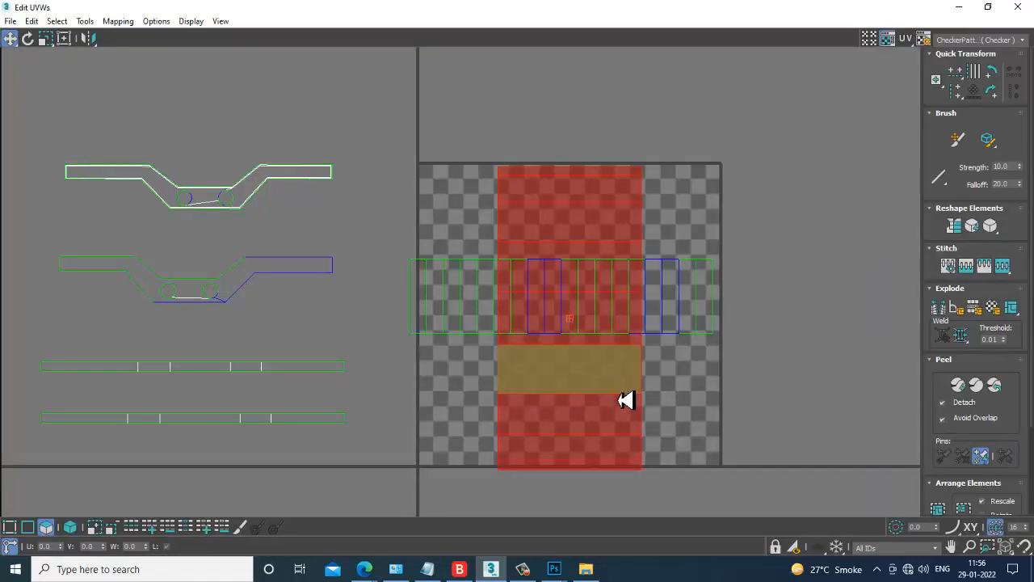
left_click_drag(626, 401, 912, 361)
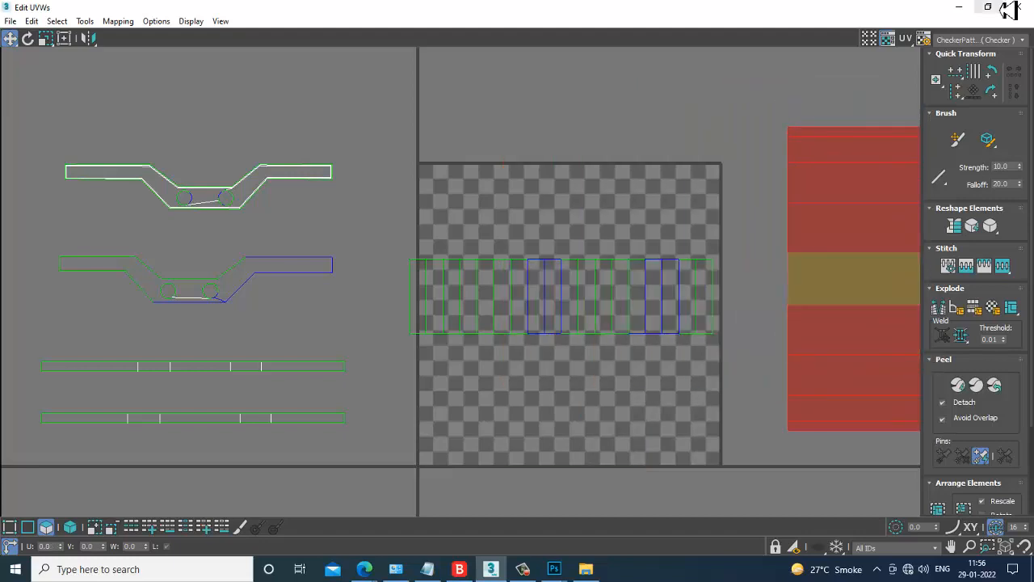
left_click(959, 10)
Step: Select the remaining half of the bolt hole's inner wall faces and apply a planar projection to them
left_click(326, 234)
left_click(312, 267, "ctrl")
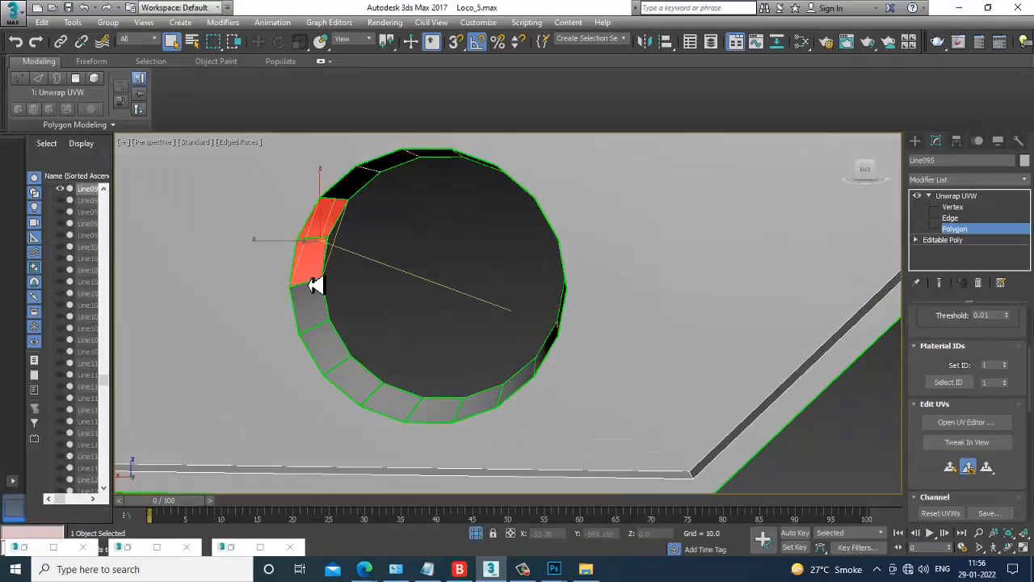
left_click(311, 306, "ctrl")
left_click(323, 351, "ctrl")
left_click(354, 387, "ctrl")
middle_click_drag(361, 389, 441, 400, "alt")
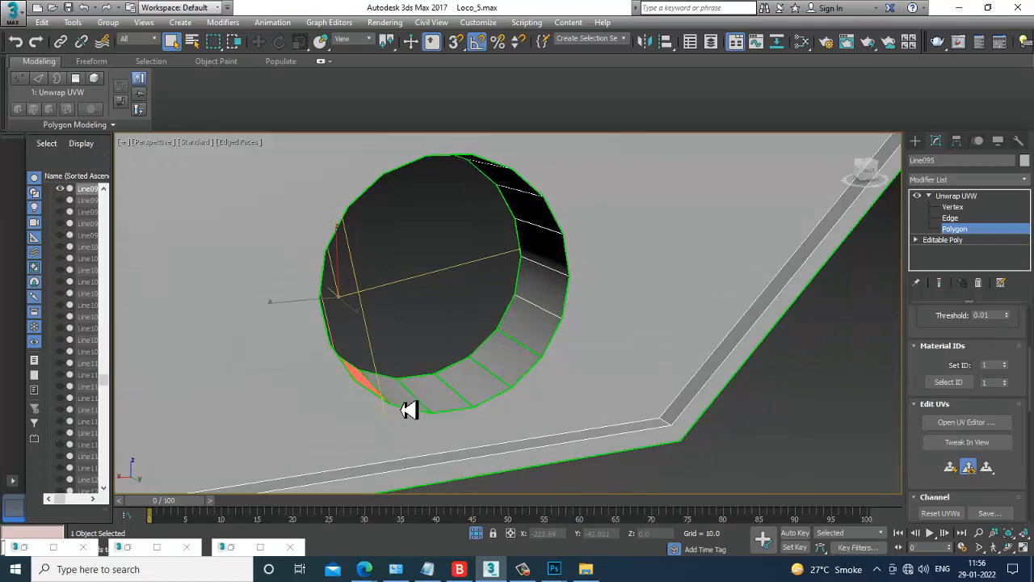
left_click(402, 410, "ctrl")
left_click(436, 406, "ctrl")
left_click(479, 399, "ctrl")
left_click(530, 364, "ctrl")
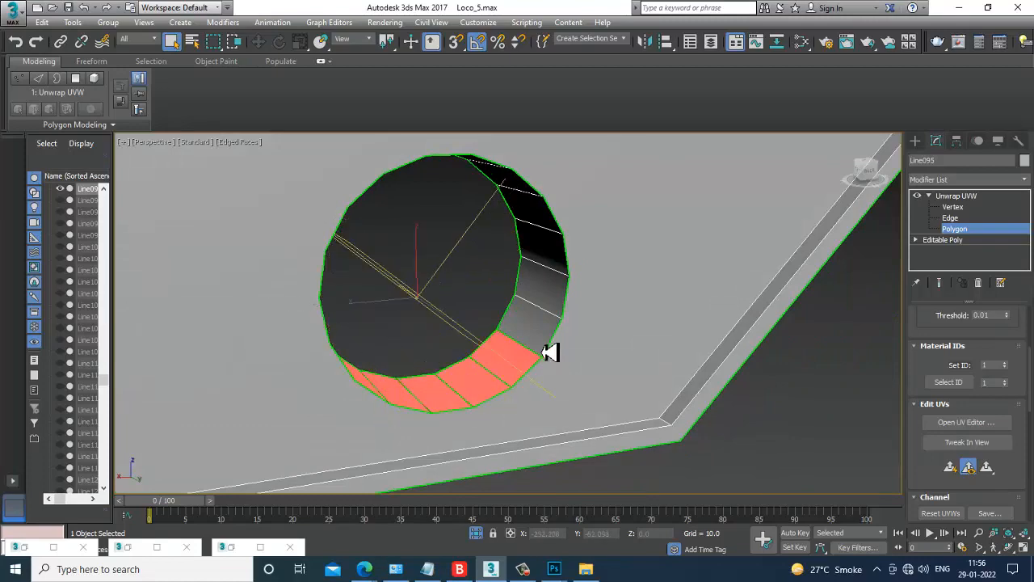
middle_click_drag(542, 353, 555, 339, "alt")
scroll(555, 340, "up", 3)
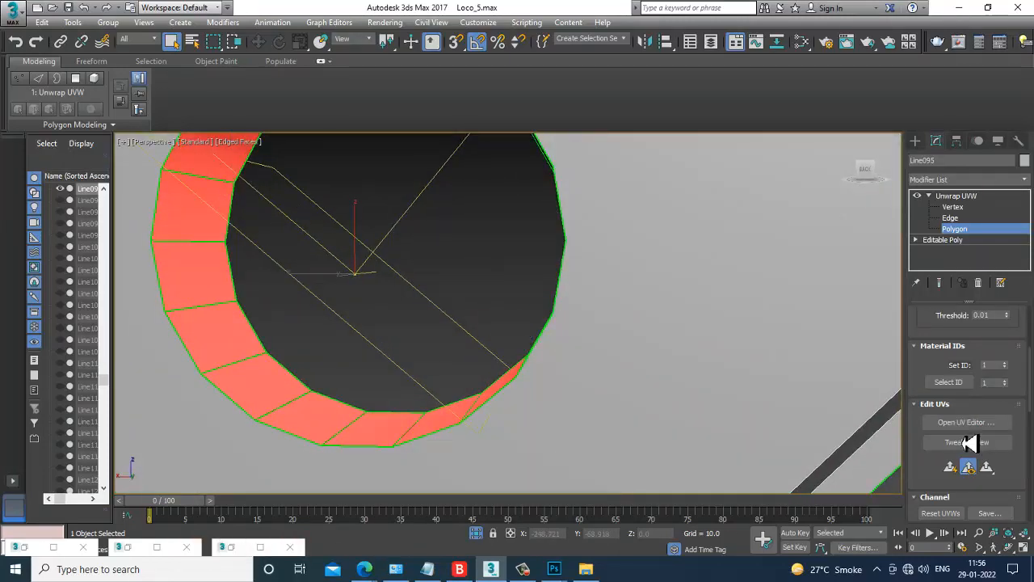
left_click(966, 422)
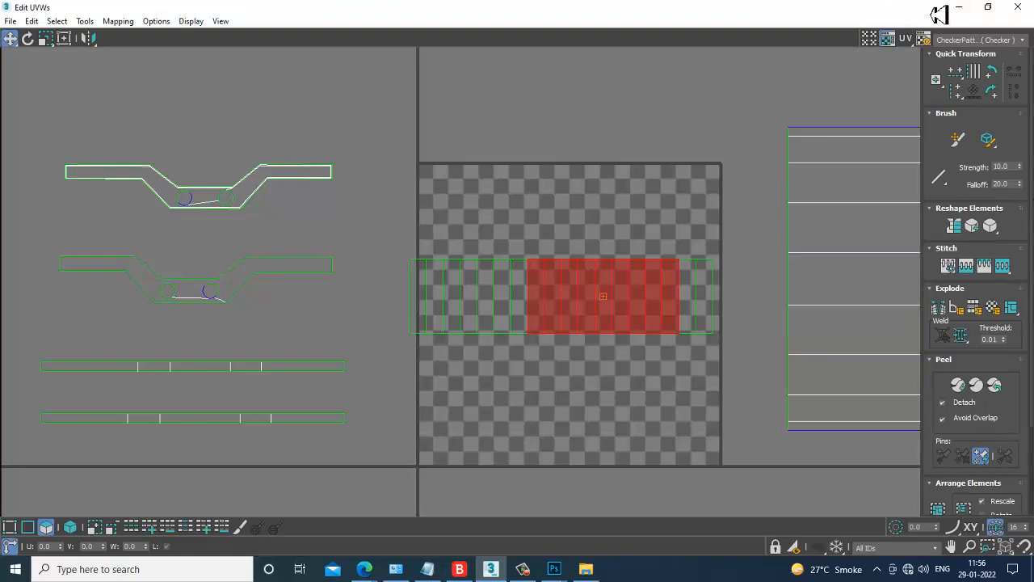
left_click(959, 8)
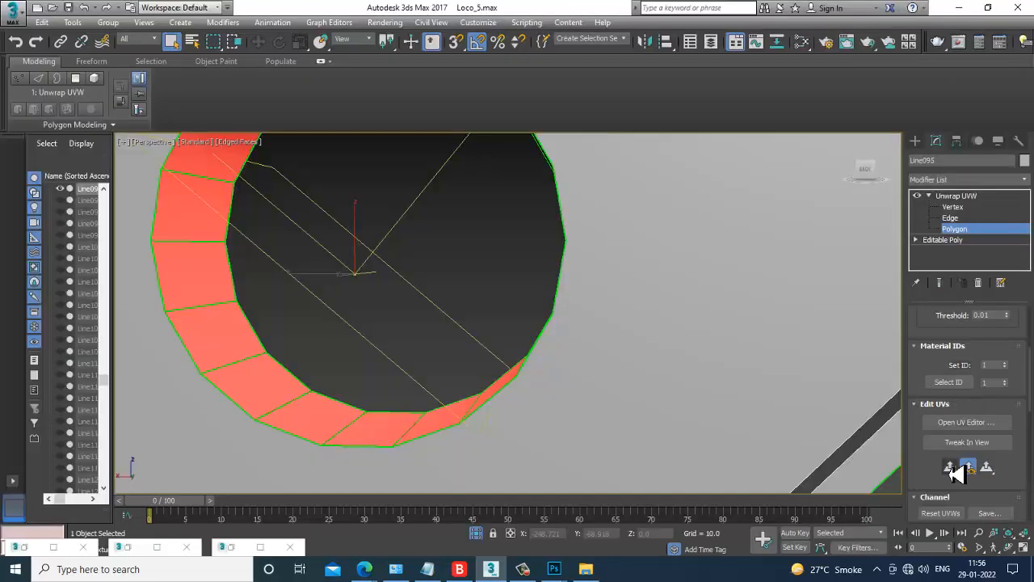
Step: Move the second half hole's UV shell out to the lower right of the first half's shell, clear of the checker tile
left_click(968, 424)
scroll(602, 362, "down", 2)
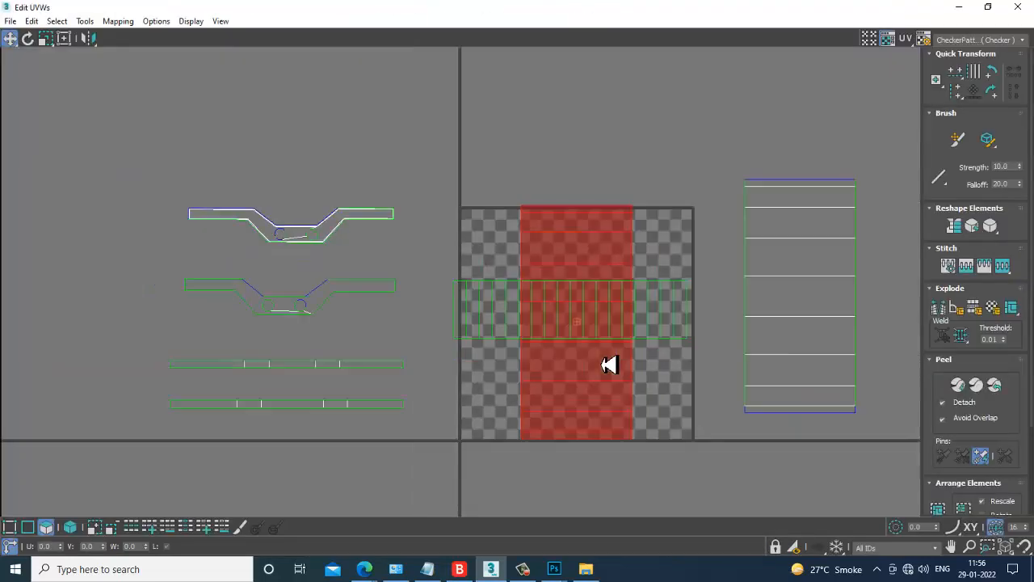
middle_click_drag(600, 370, 469, 326)
left_click_drag(474, 326, 794, 452)
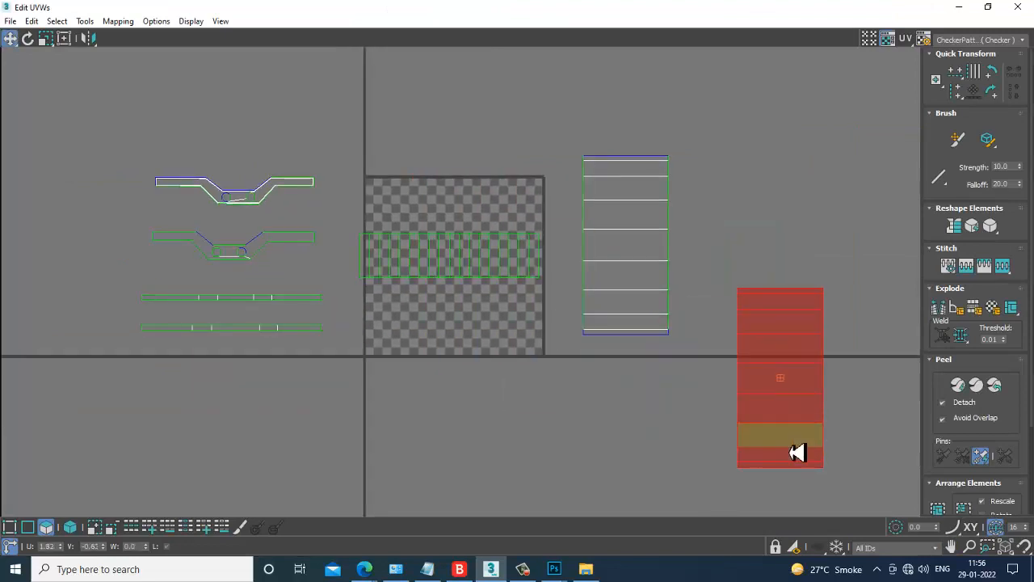
left_click(847, 247)
Step: Select all edges of the second half hole's UV shell and mirror it vertically
middle_click_drag(795, 213, 778, 187)
scroll(736, 230, "up", 2)
key("2")
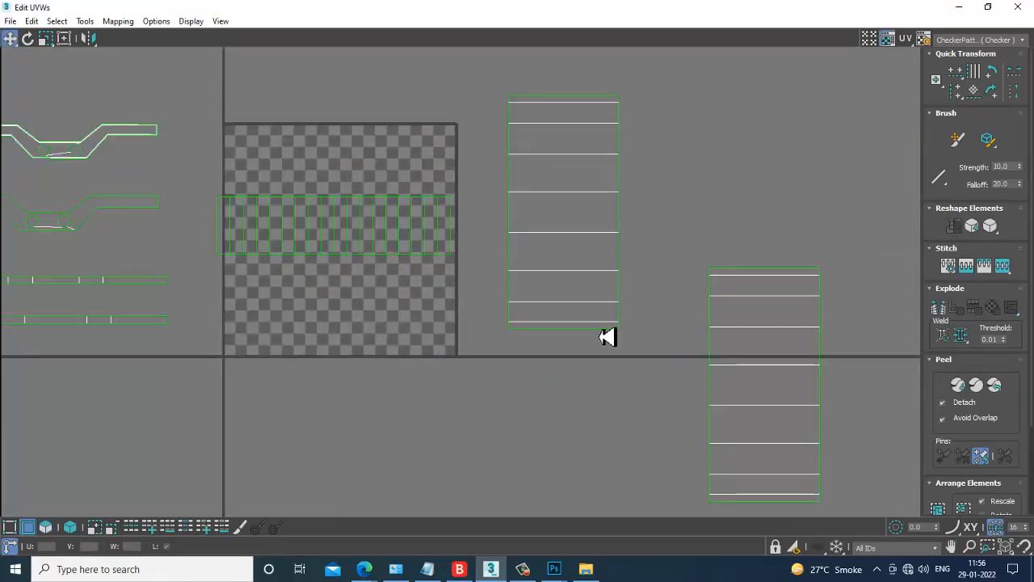
middle_click_drag(738, 296, 688, 223)
left_click_drag(887, 551, 885, 549)
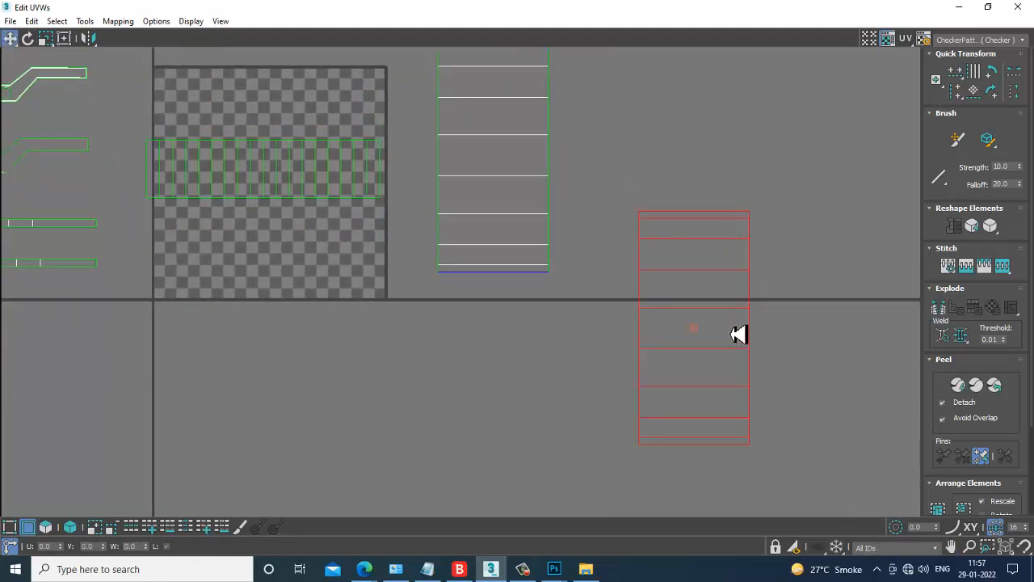
left_click_drag(89, 39, 93, 68)
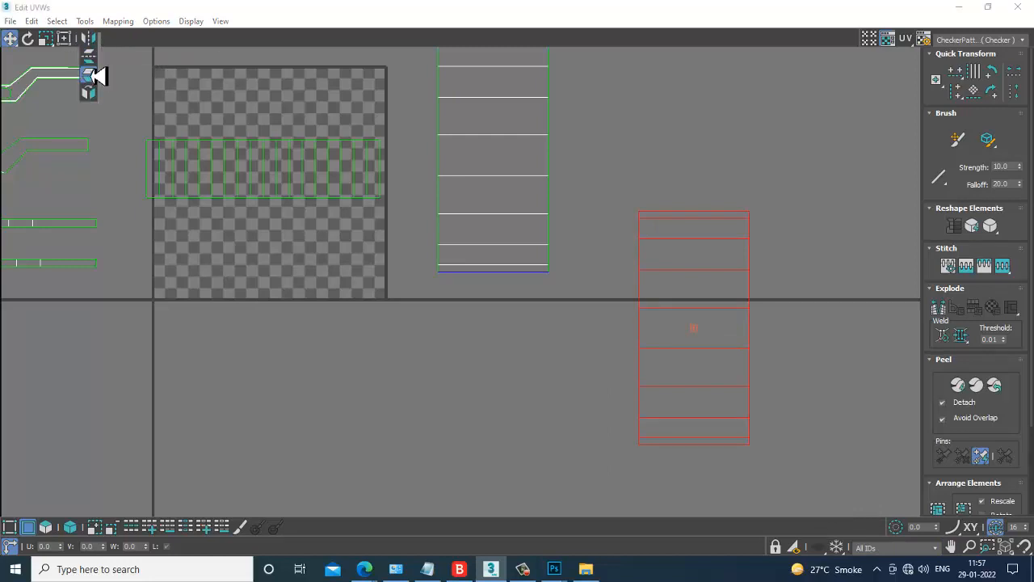
left_click(727, 327)
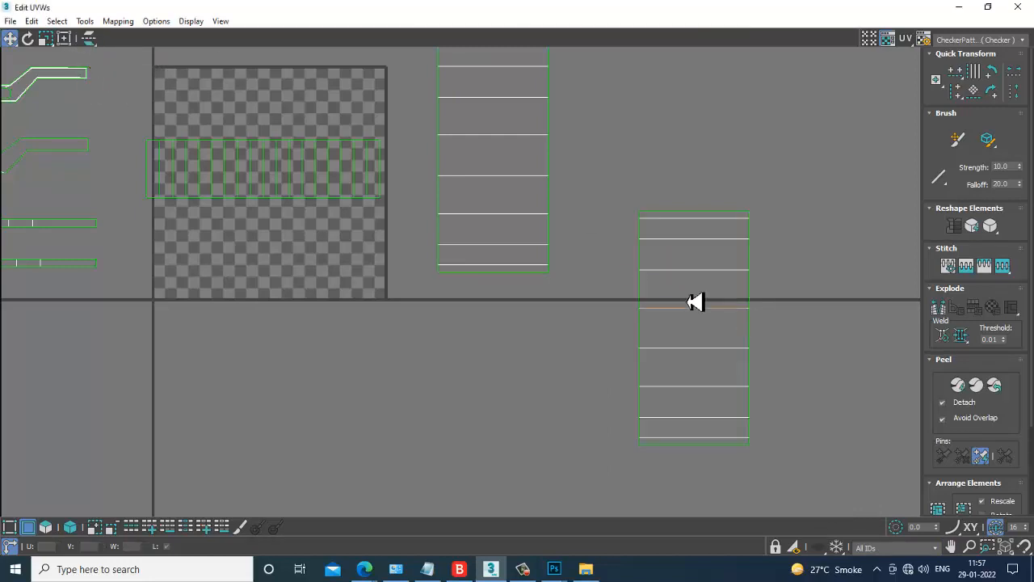
Step: Place the second half hole's UV shell directly beneath the first half's shell, with their end edges adjoining
left_click_drag(846, 536, 844, 534)
left_click_drag(711, 359, 513, 422)
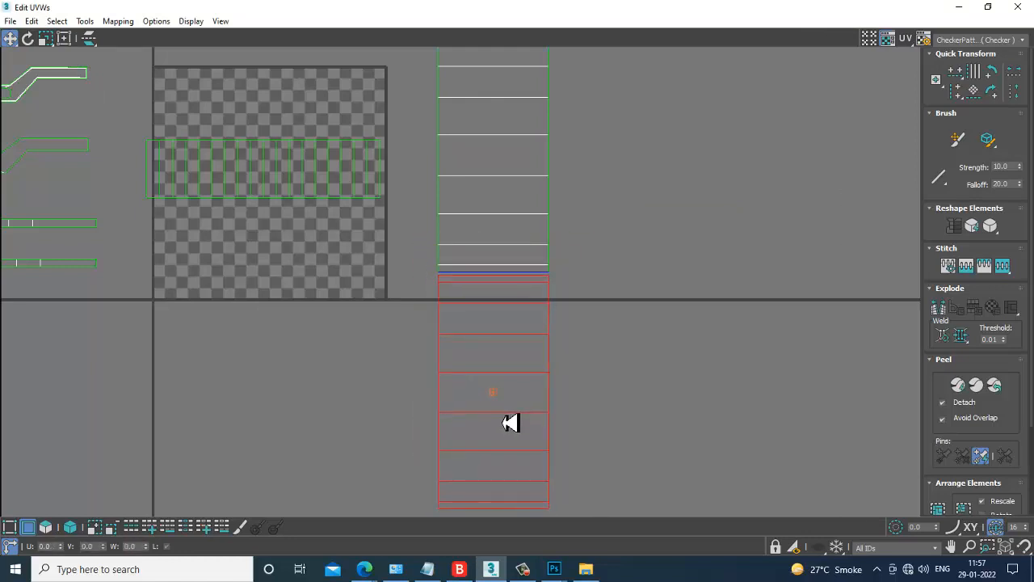
left_click(613, 315)
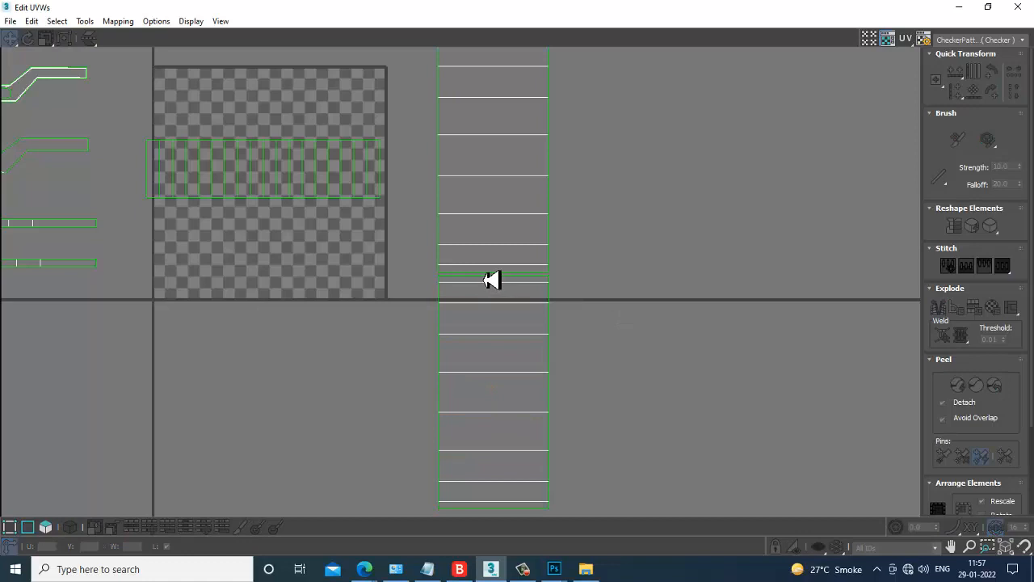
middle_click_drag(562, 411, 596, 372)
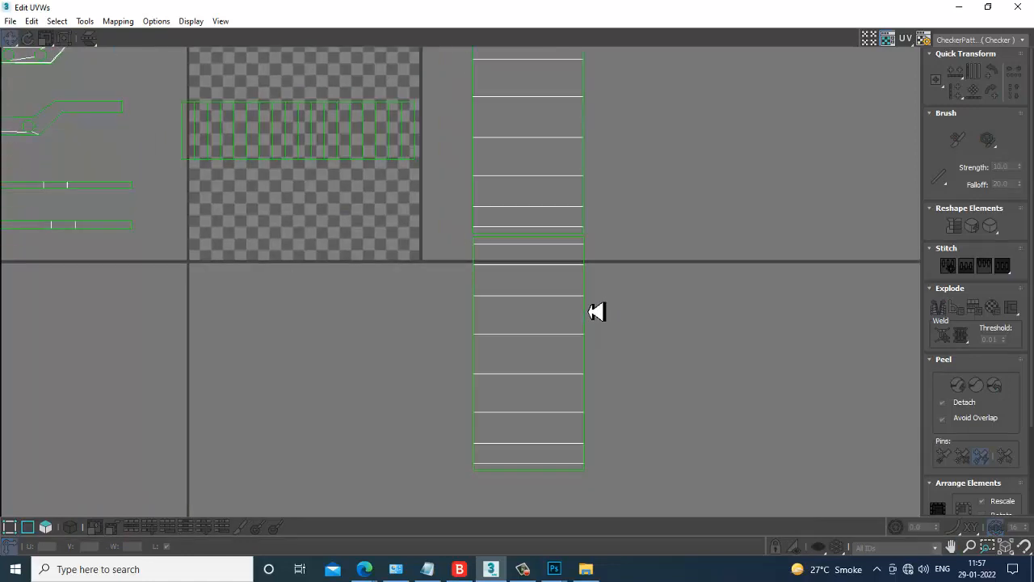
Step: Try to stitch the two half-hole shells along their adjoining edge, with clusters aligned and scaled
left_click(554, 237)
left_click(761, 226)
scroll(550, 242, "up", 2)
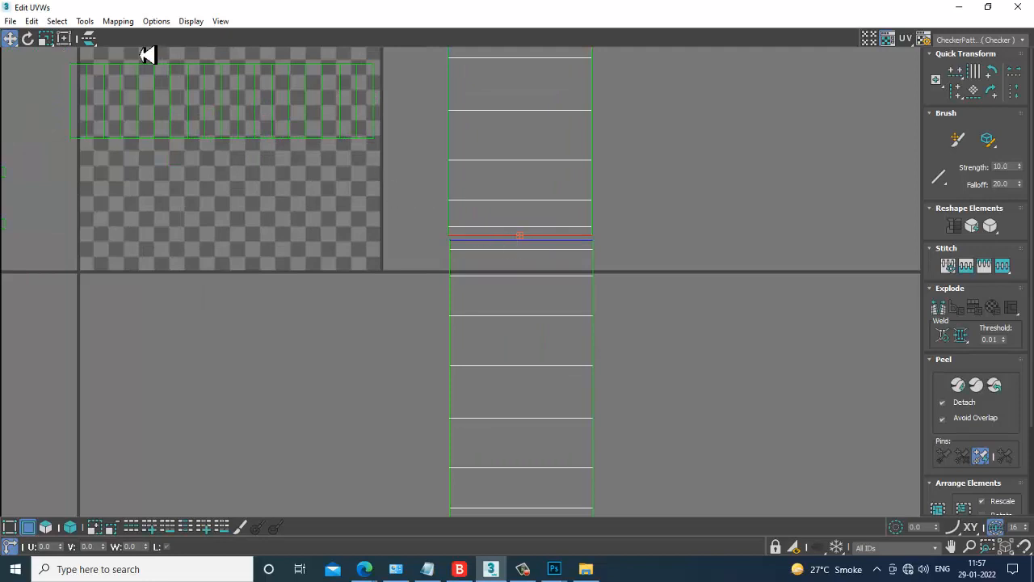
left_click(85, 21)
left_click(120, 168)
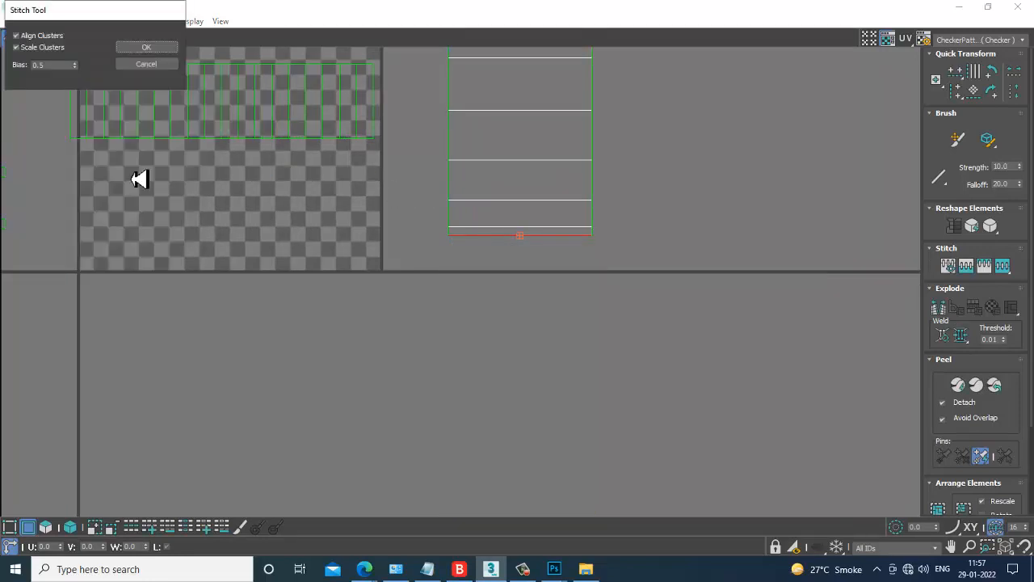
scroll(551, 259, "down", 3)
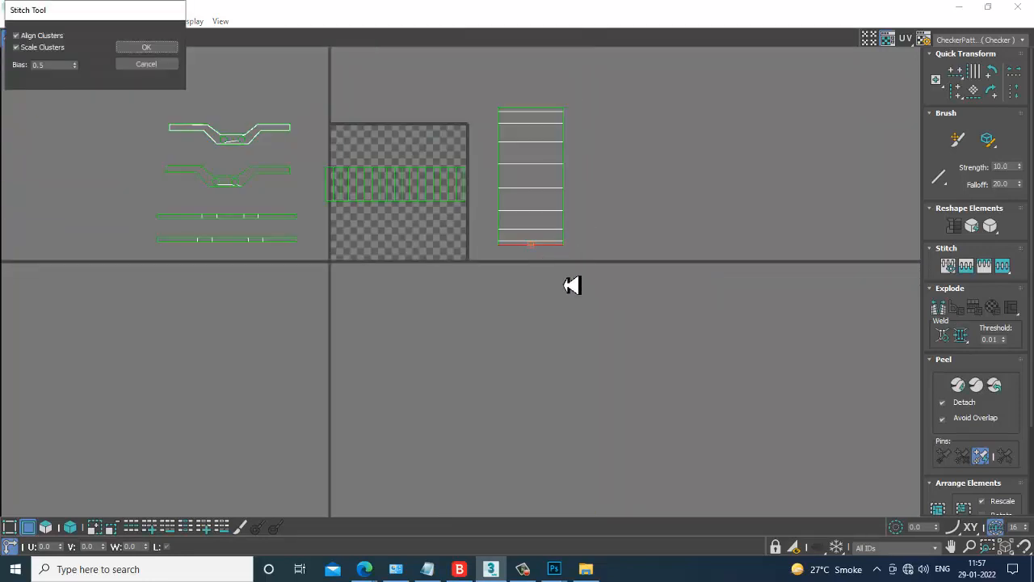
left_click(158, 63)
Step: Check which corner vertices on the adjoining edges of the two half-hole shells correspond to each other
scroll(459, 270, "up", 3)
scroll(546, 280, "up", 2)
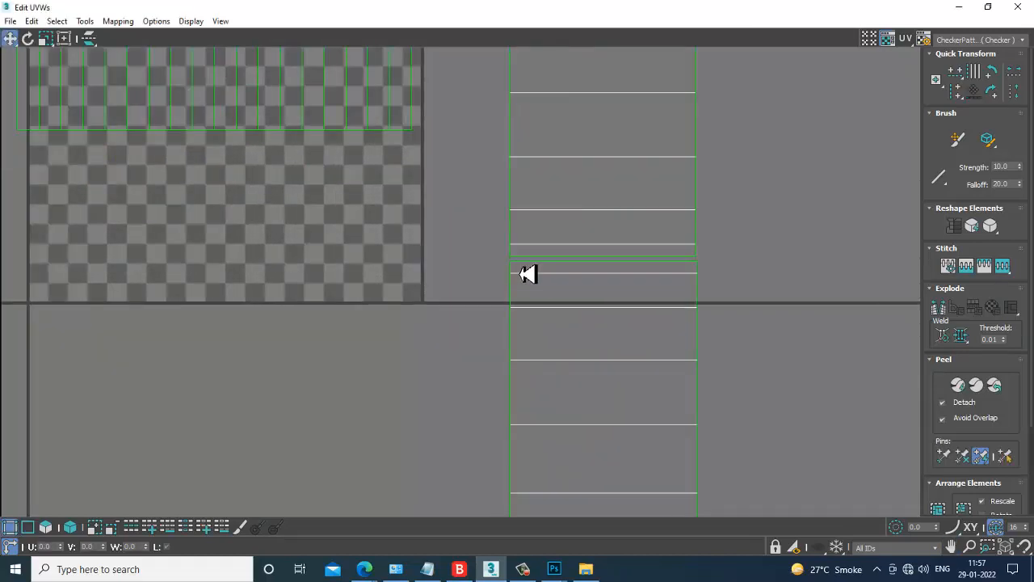
key("1")
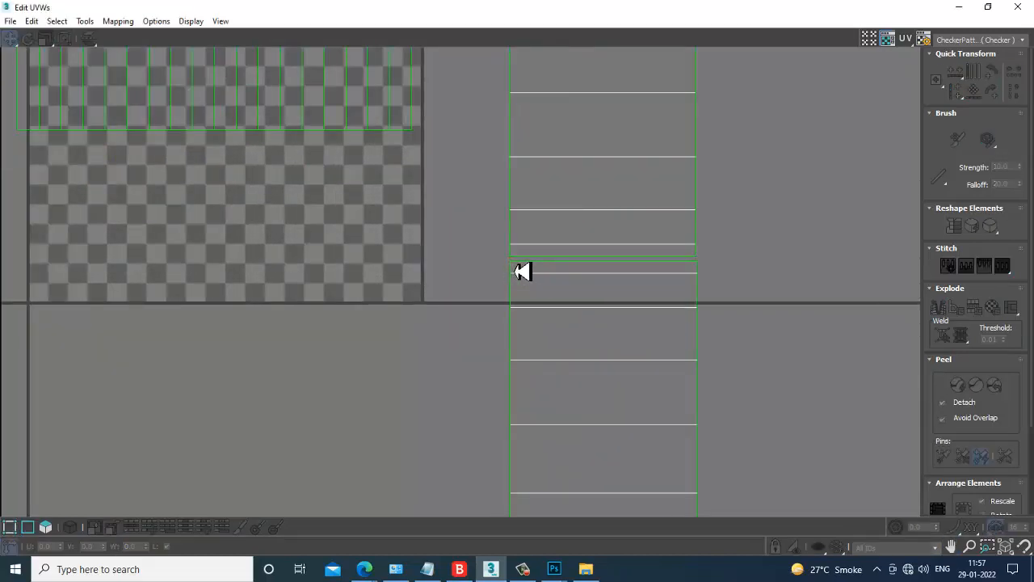
scroll(523, 275, "up", 1)
key("1")
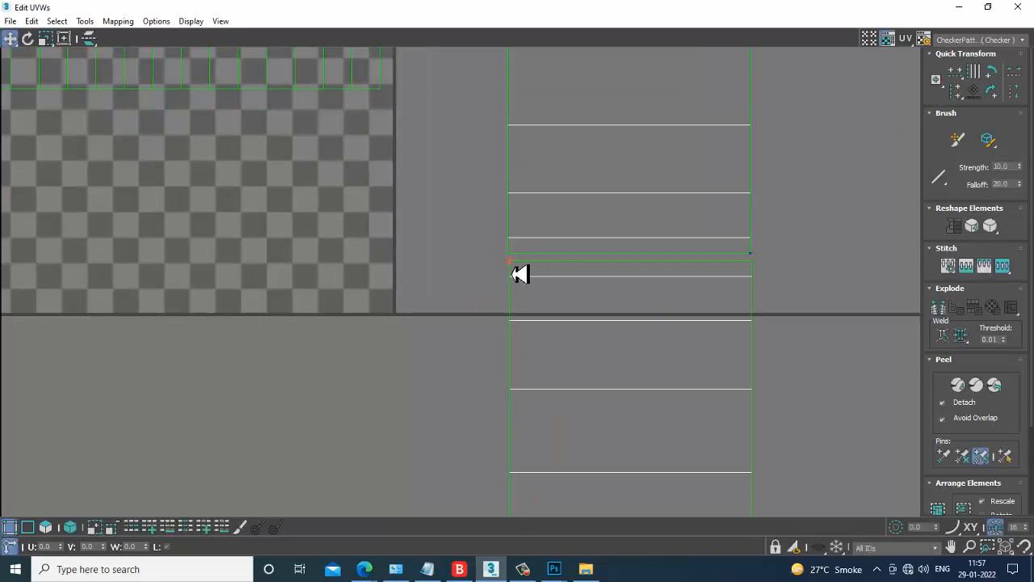
left_click(777, 265)
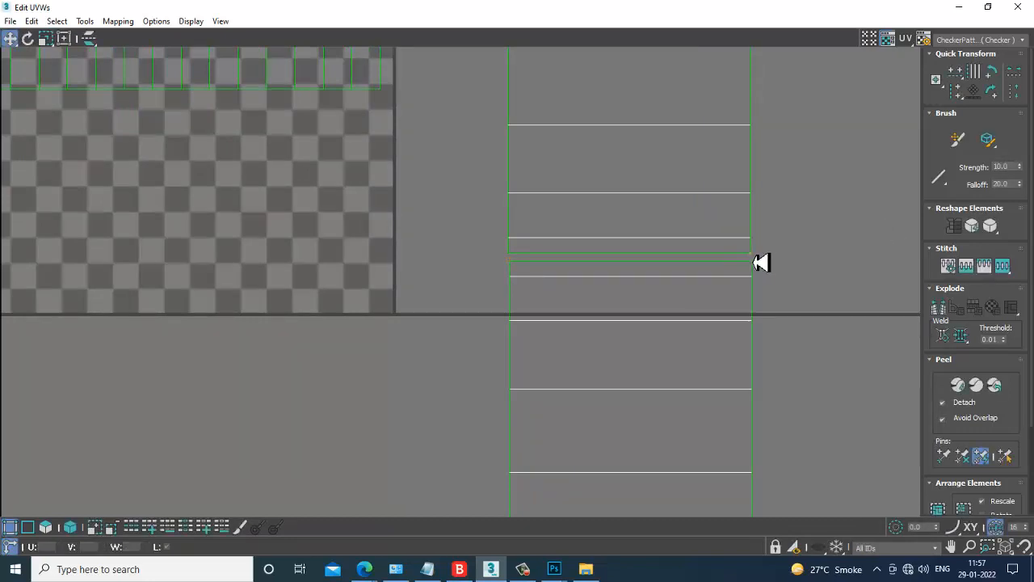
scroll(657, 296, "down", 6)
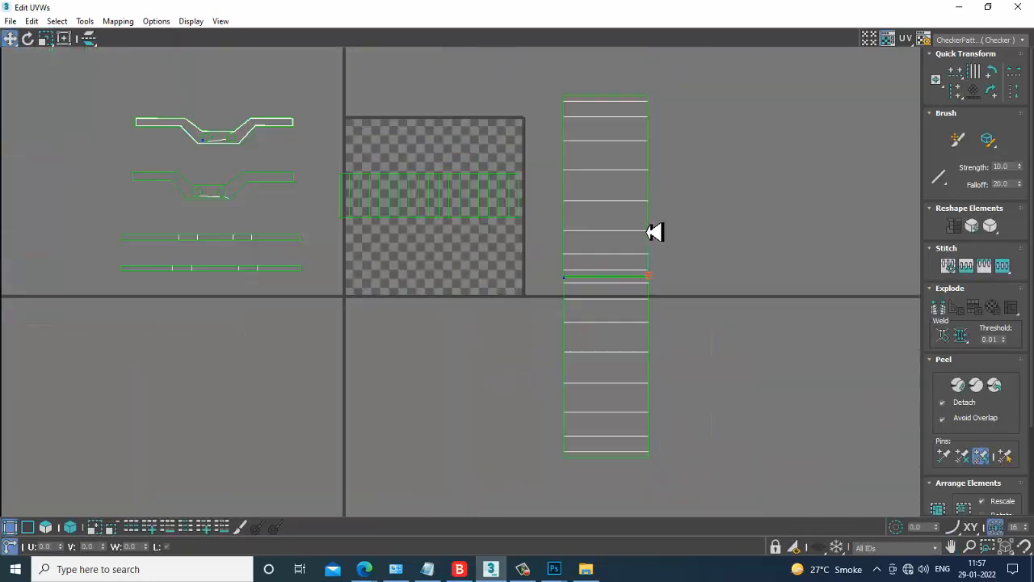
Step: Select the faces of the upper half-hole shell and mirror them horizontally
key("3")
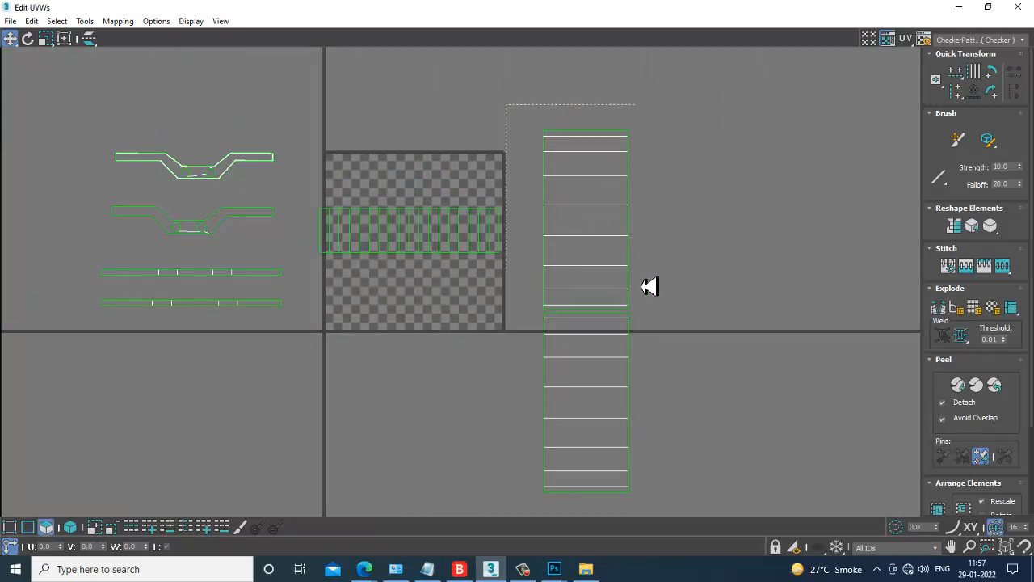
left_click_drag(643, 287, 671, 291)
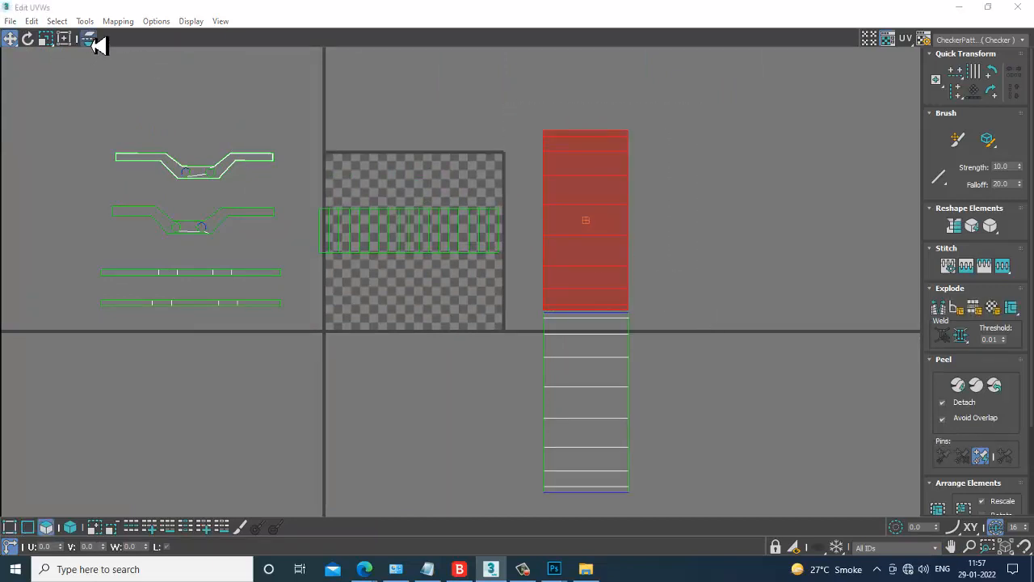
left_click_drag(91, 39, 92, 23)
left_click(478, 324)
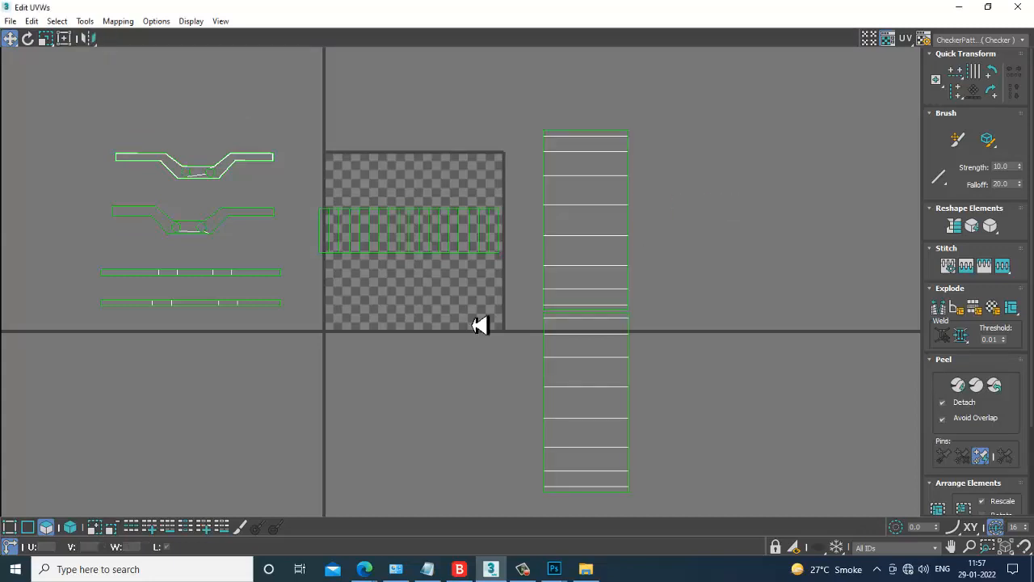
Step: Stitch the two half-hole shells together along their adjoining edge, with Align Clusters and Scale Clusters on and a bias of 0.5
scroll(478, 323, "up", 3)
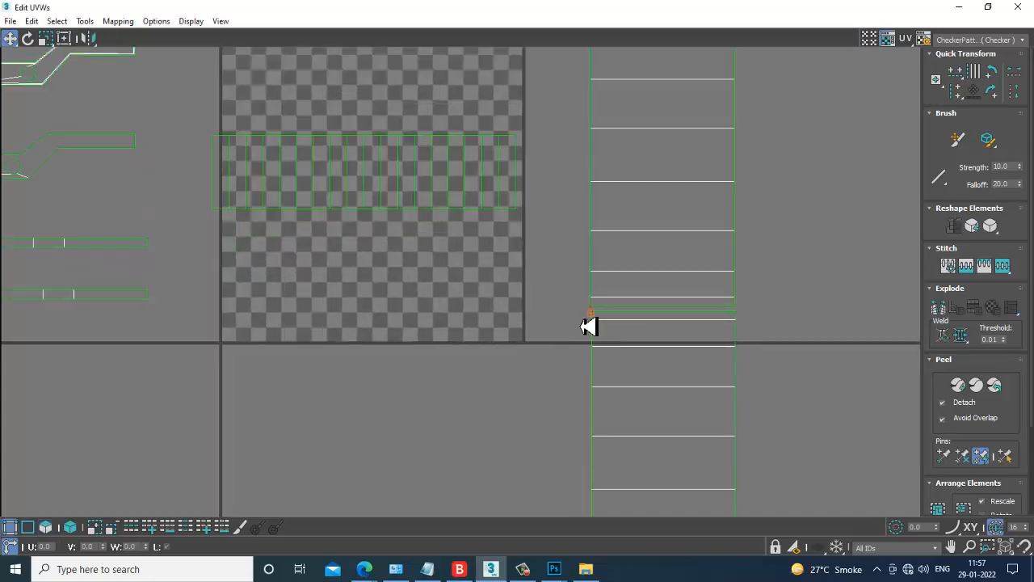
scroll(598, 326, "up", 2)
key("2")
left_click(649, 315)
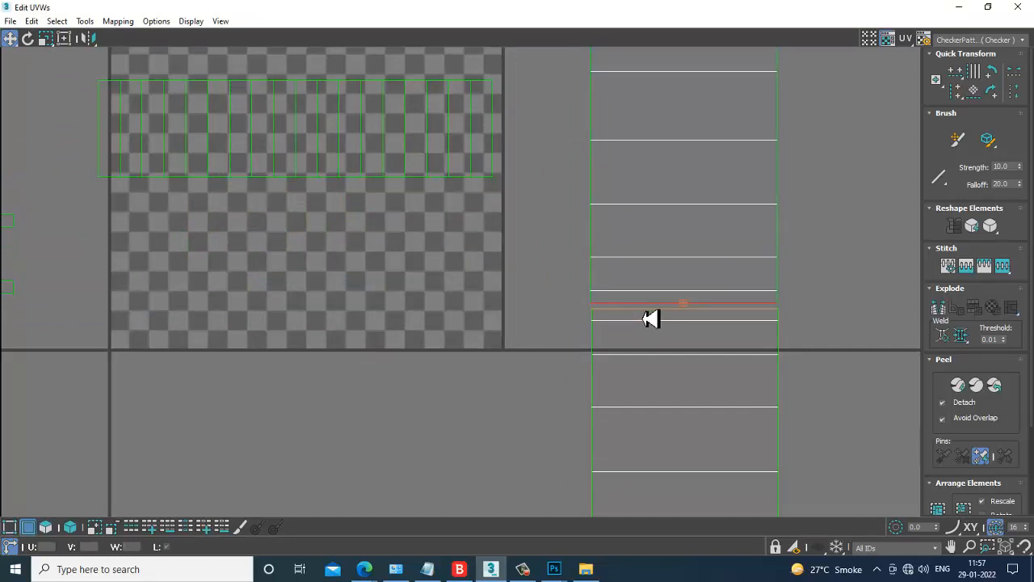
left_click(87, 21)
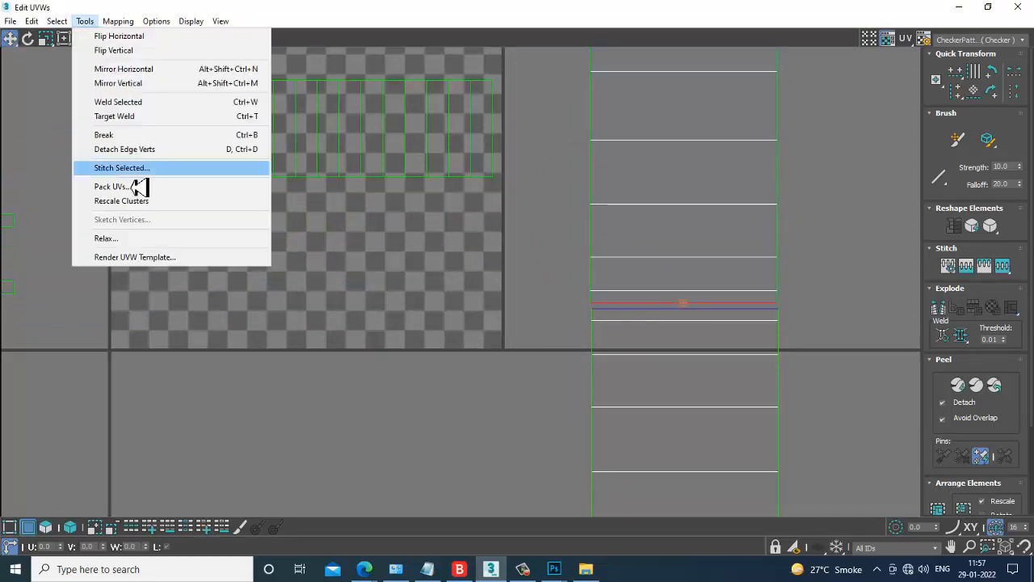
left_click(117, 167)
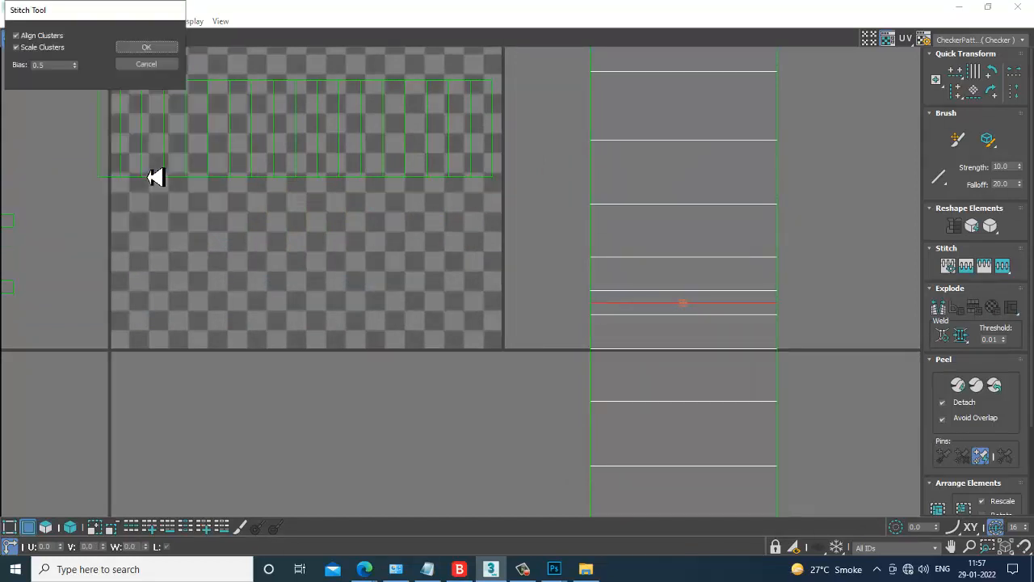
left_click(145, 48)
scroll(743, 282, "down", 3)
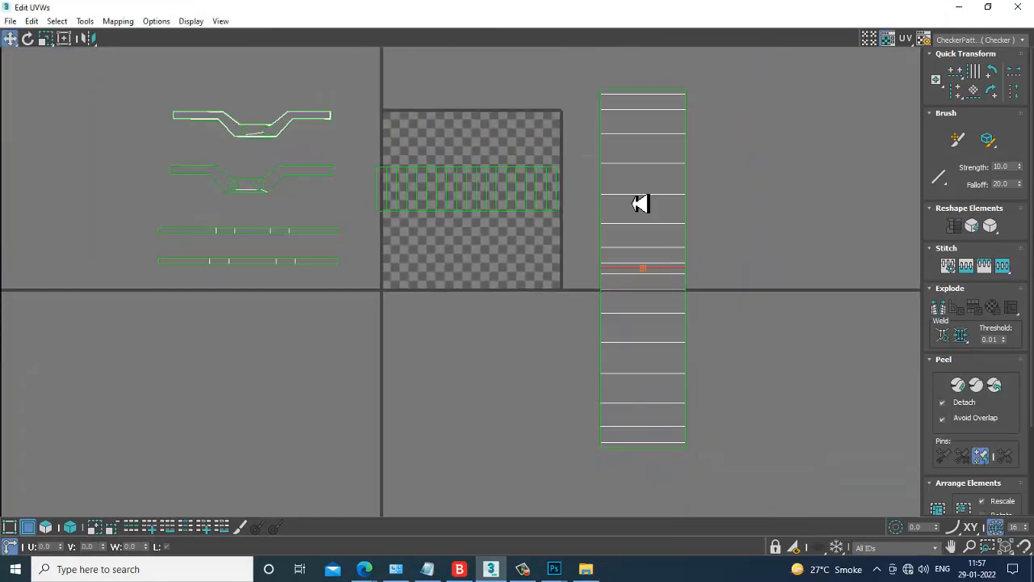
Step: Relax the stitched bolt hole strip by polygon angles with 100 iterations, amount 0.1 and stretch 0.0
left_click_drag(725, 535, 726, 533)
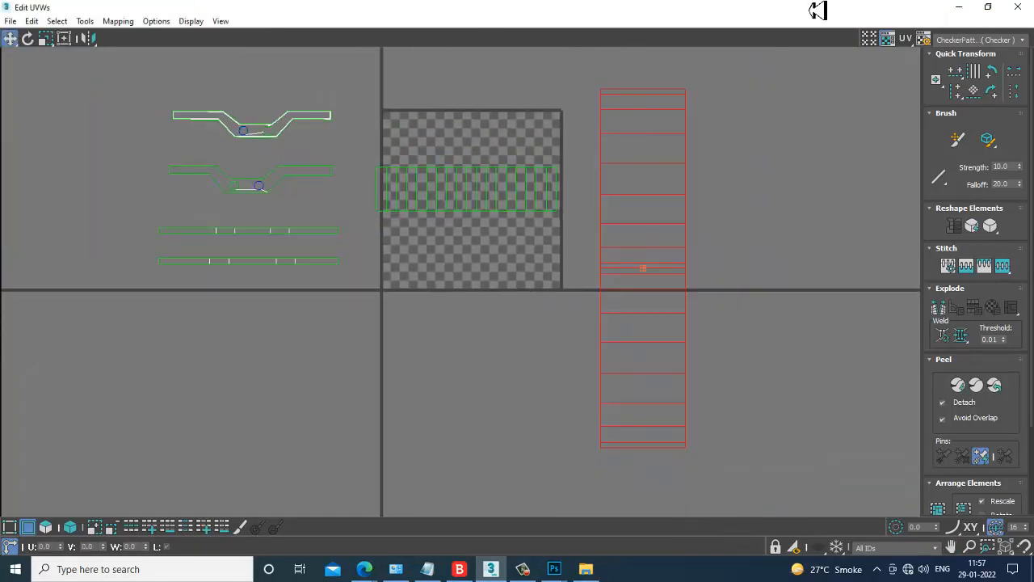
left_click(89, 22)
left_click(136, 236)
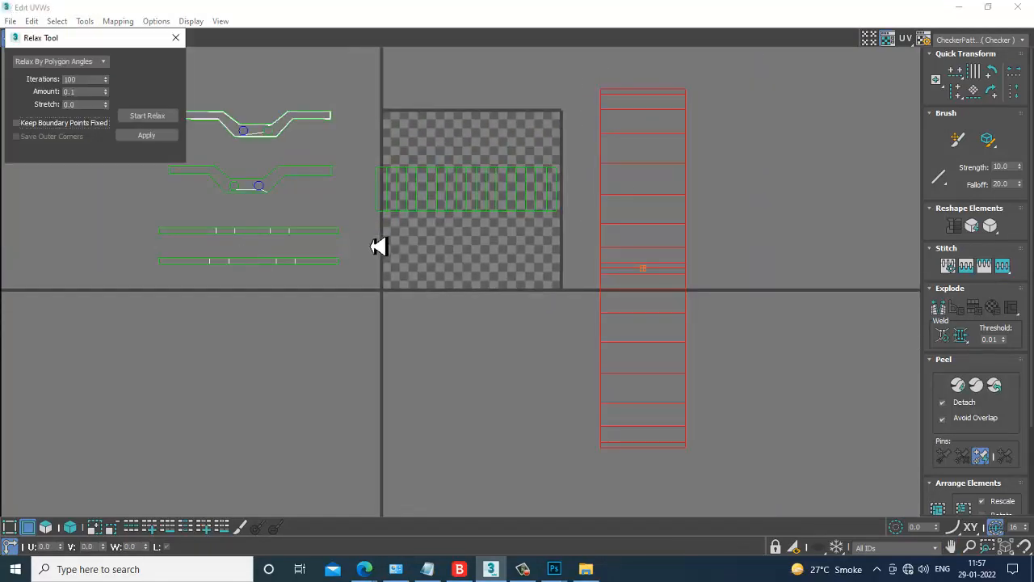
left_click(156, 118)
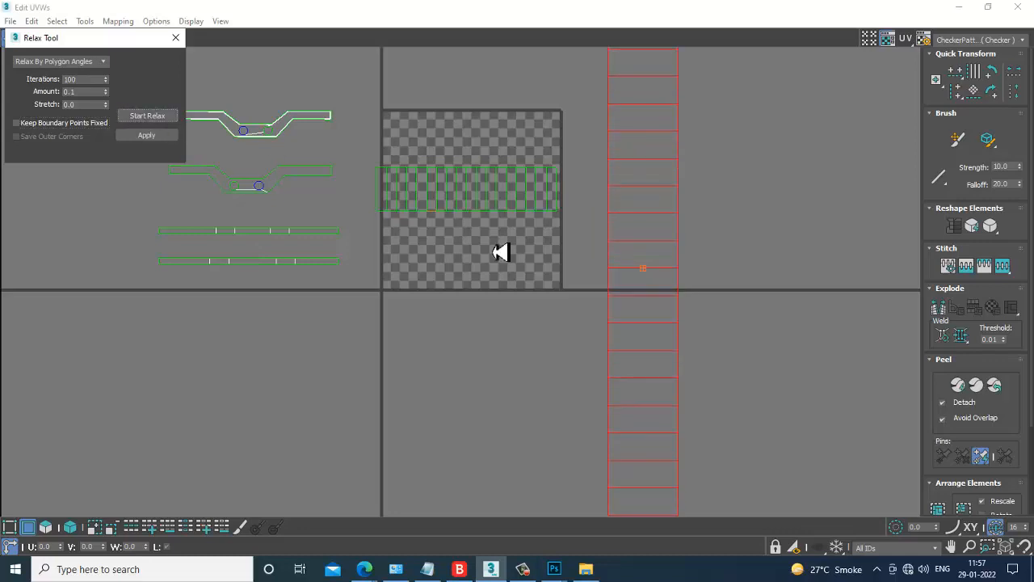
scroll(674, 274, "down", 4)
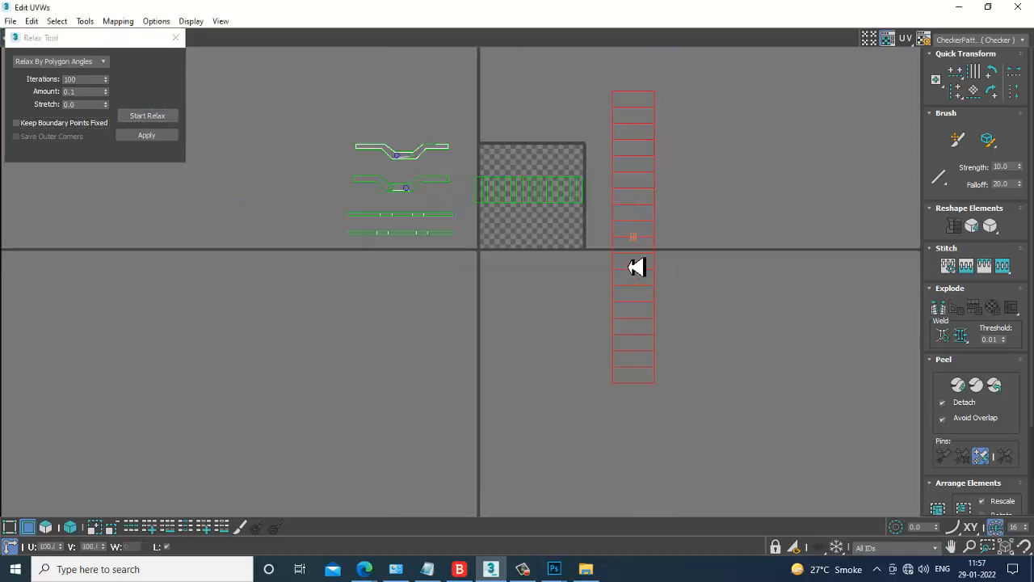
Step: Scale down the relaxed bolt hole strip and rotate it to lie horizontally
left_click(176, 38)
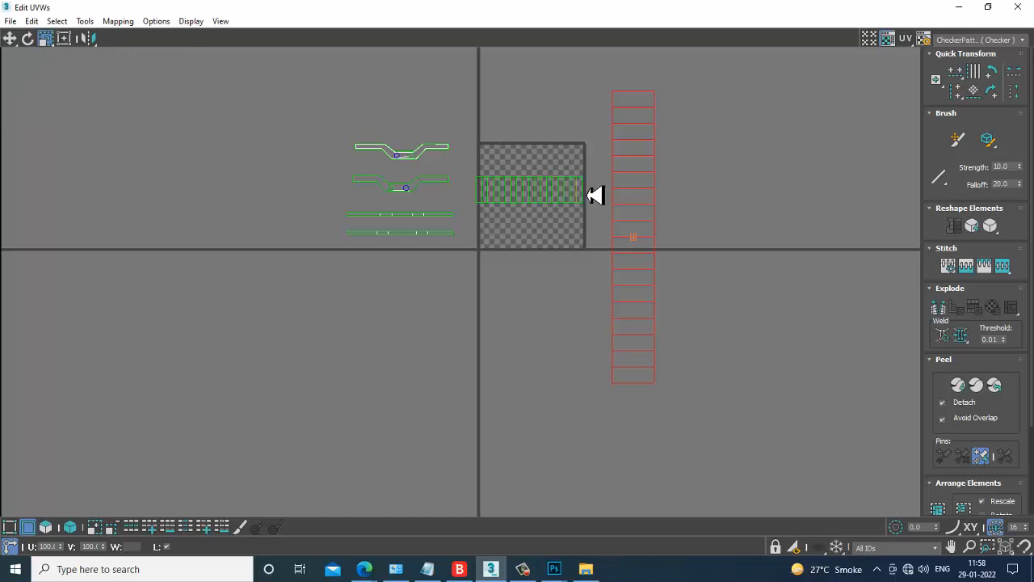
key("3")
left_click(611, 240)
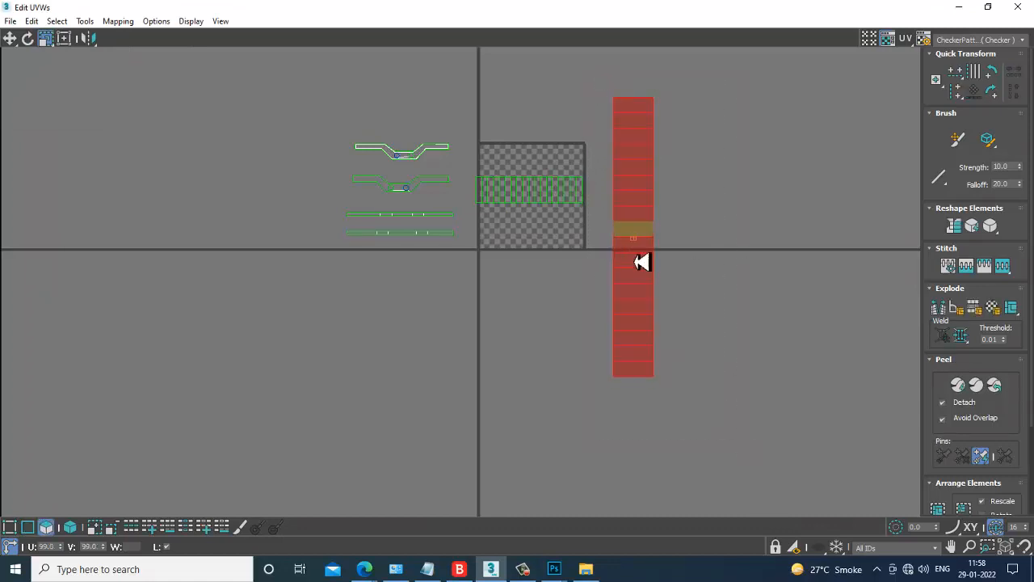
left_click_drag(641, 261, 670, 328)
scroll(675, 250, "up", 2)
middle_click_drag(676, 250, 684, 259)
key("e")
left_click_drag(656, 206, 707, 301)
Step: Place the bolt hole strip directly beneath the two long narrow strip shells
key("r")
key("w")
left_click_drag(658, 248, 313, 272)
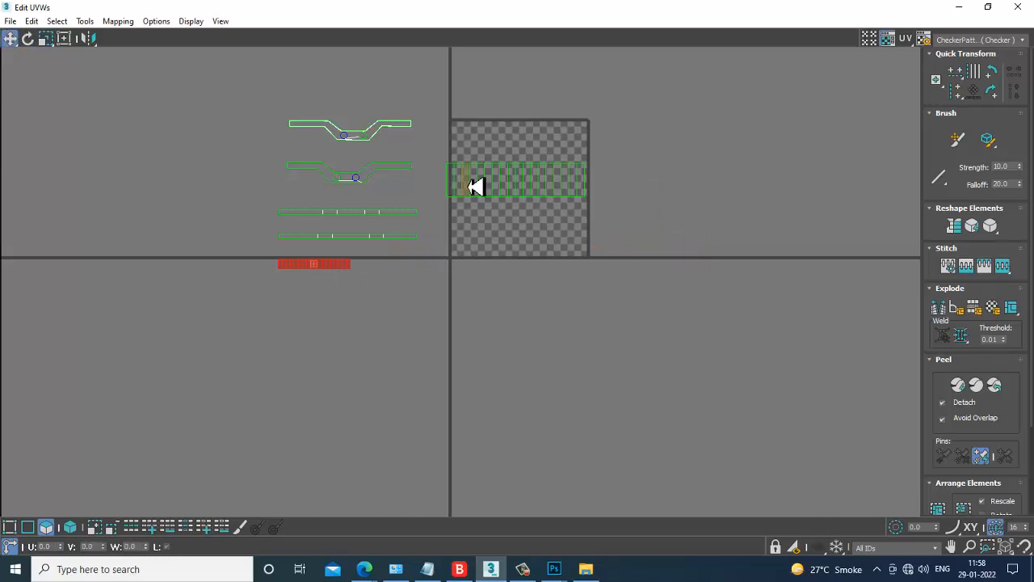
middle_click_drag(477, 186, 507, 223)
Step: Go back to the 3D view of the whole side frame and leave the polygon level of Unwrap UVW
left_click(959, 6)
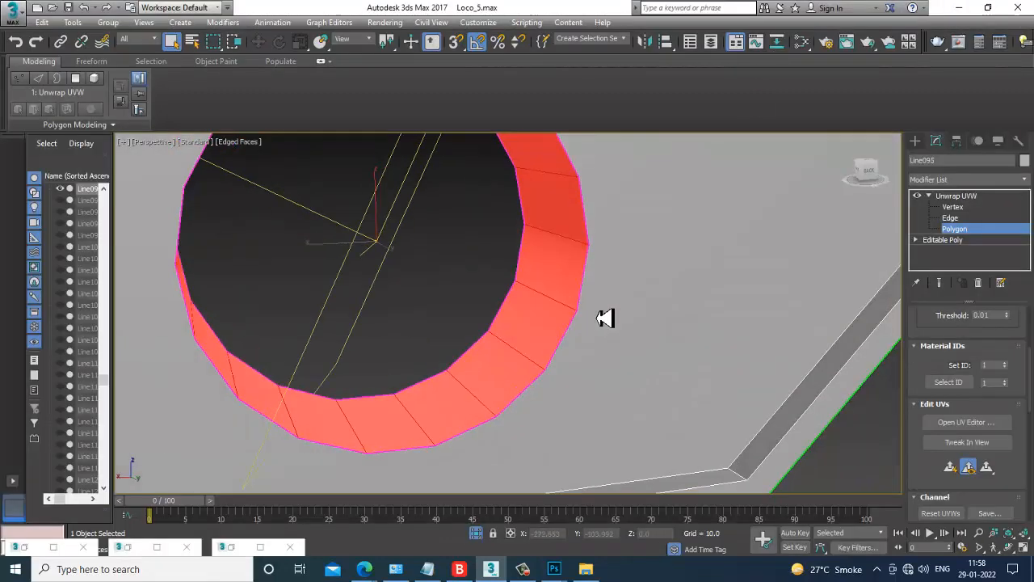
scroll(605, 318, "down", 3)
middle_click_drag(605, 318, 714, 266, "alt")
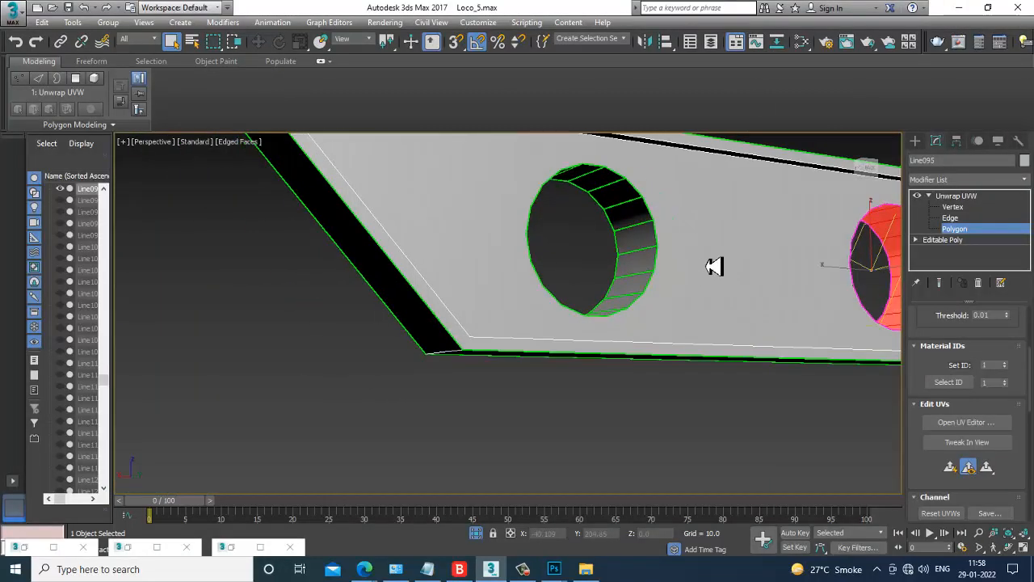
scroll(714, 265, "down", 10)
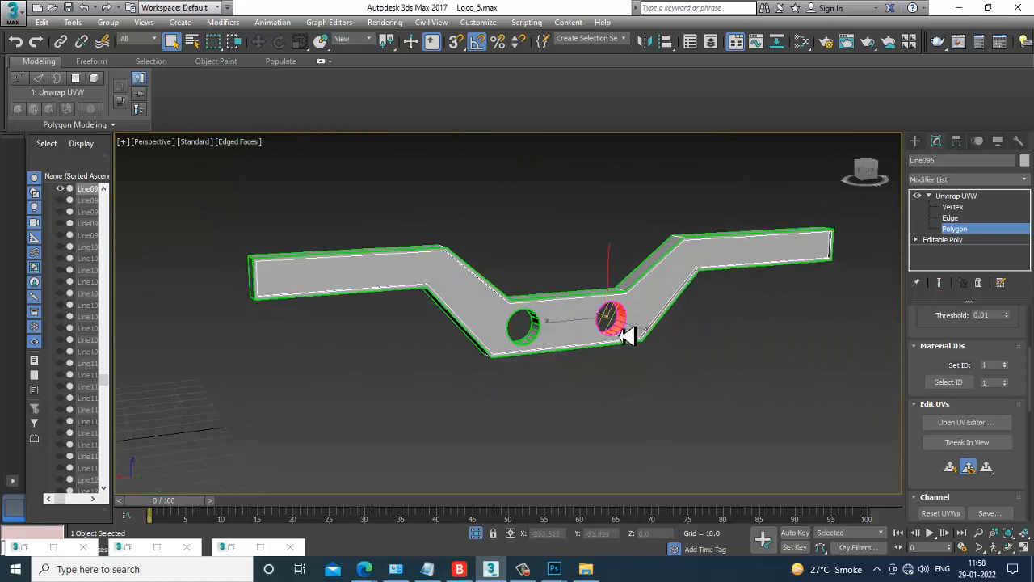
scroll(627, 336, "up", 3)
left_click(955, 196)
scroll(621, 336, "down", 4)
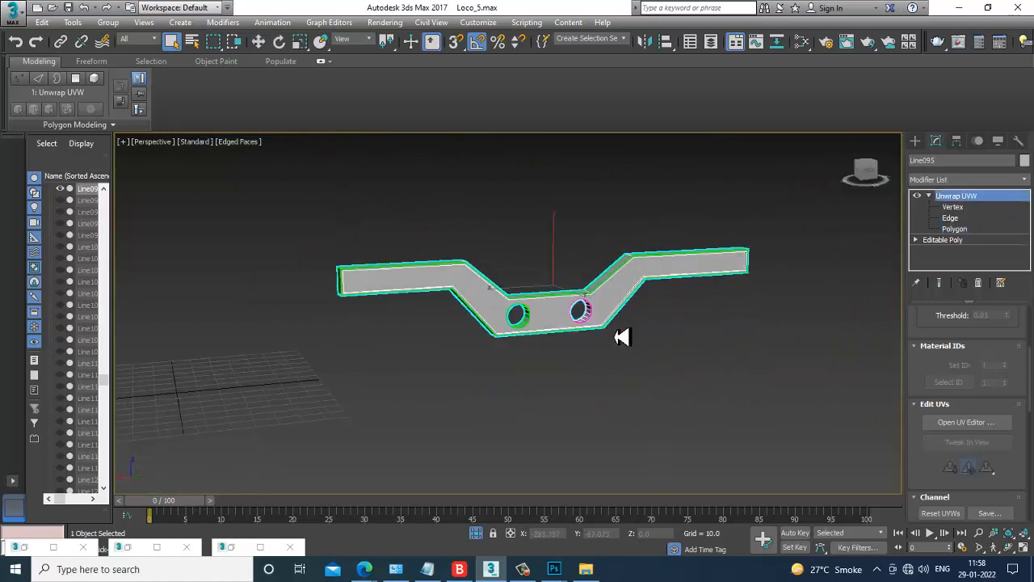
middle_click_drag(622, 336, 635, 314, "alt")
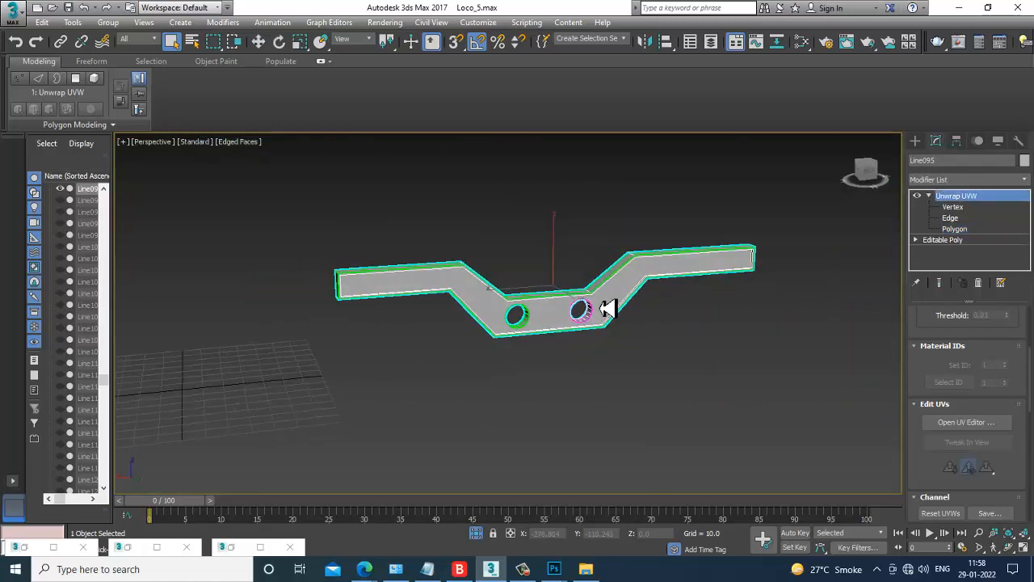
Step: Create a new Standard material and give its diffuse colour a Checker map
key("m")
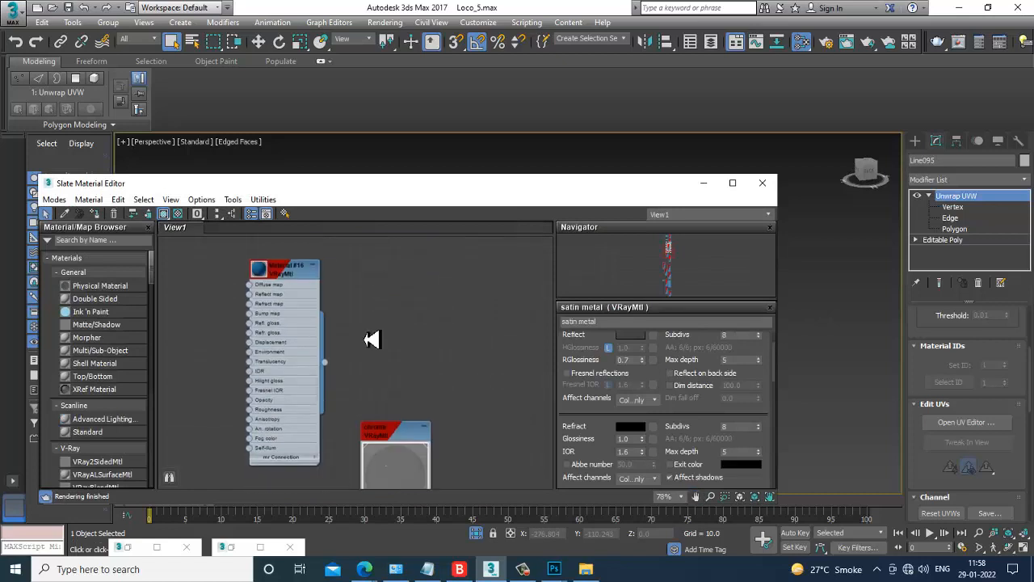
middle_click_drag(371, 340, 352, 227)
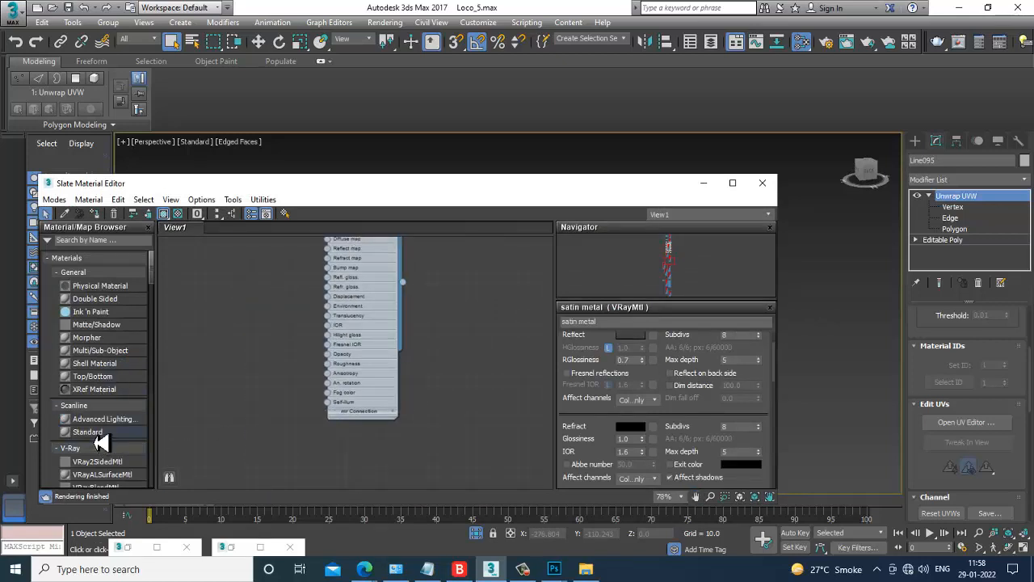
left_click_drag(244, 372, 248, 365)
double_click(248, 365)
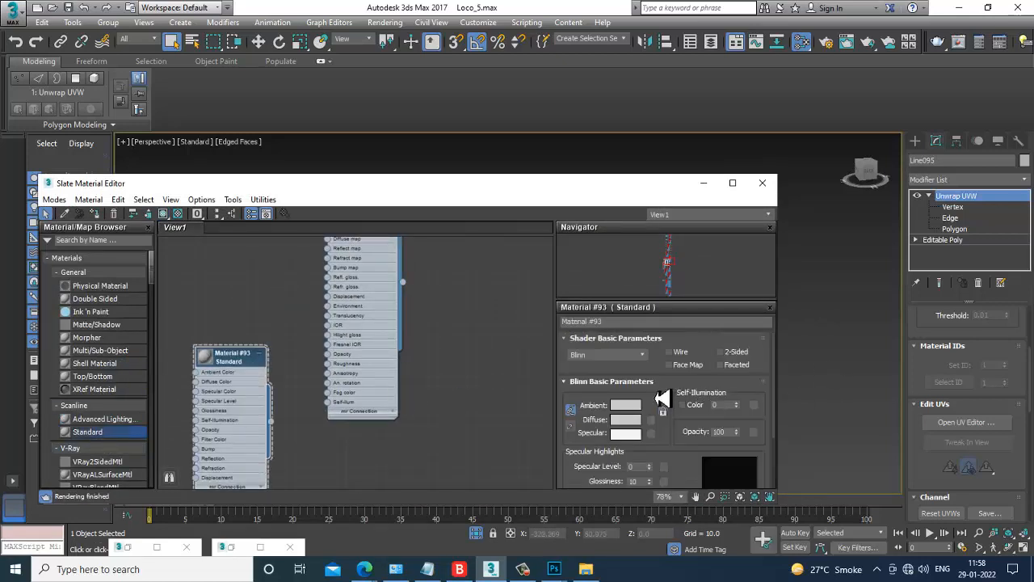
left_click(653, 425)
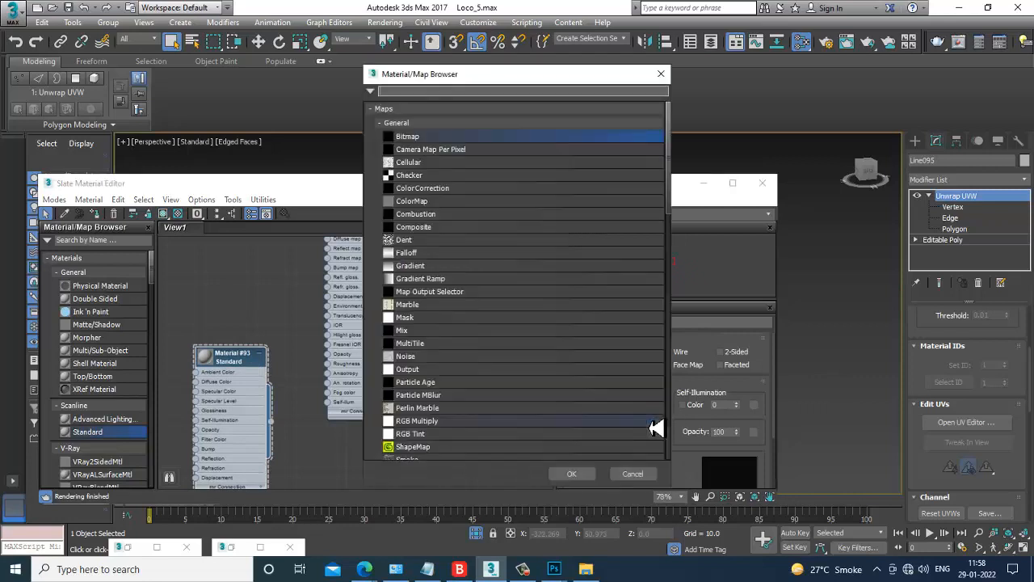
double_click(419, 176)
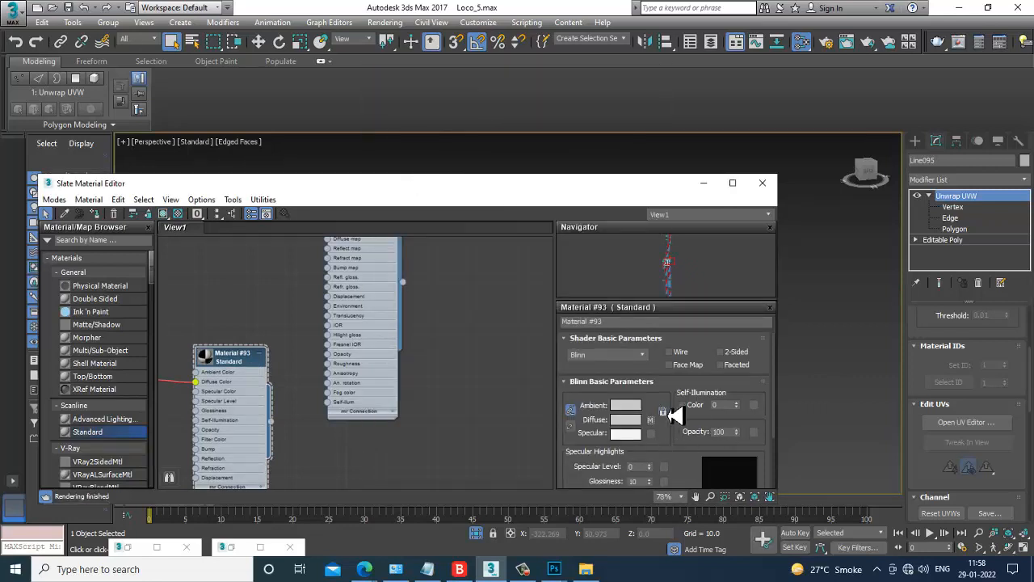
Step: Increase the Checker map's tiling and show the checker material on the side frame in the viewport
left_click(650, 420)
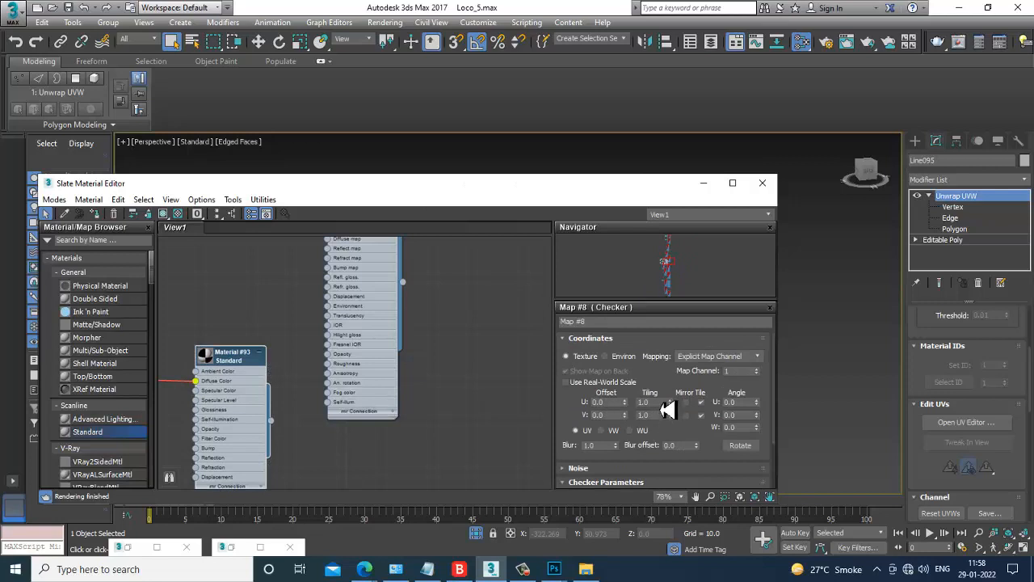
left_click(163, 215)
left_click(704, 185)
left_click(536, 369)
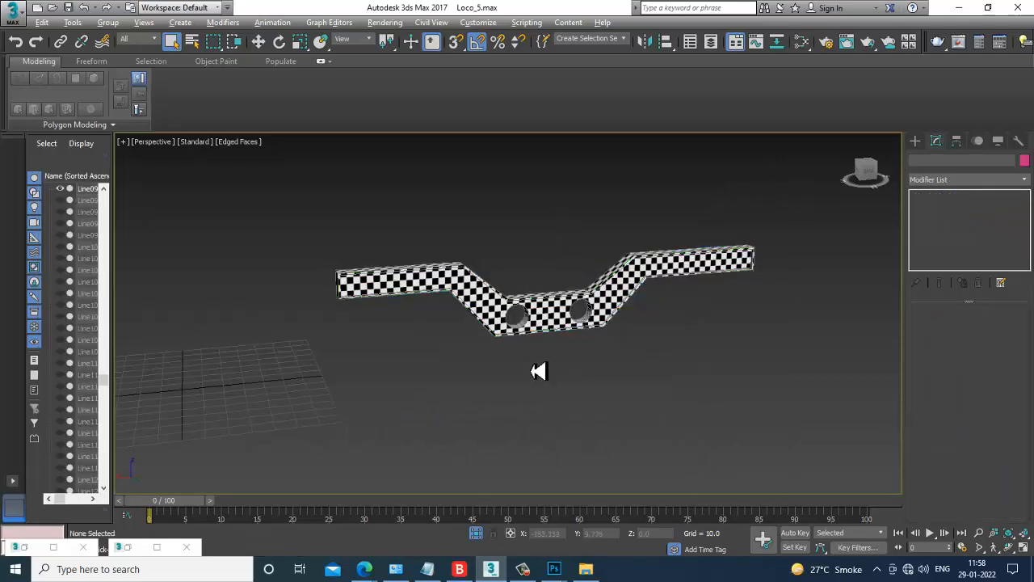
Step: Check the checker pattern around the side frame and reopen its UVs in a maximized UV editor
scroll(536, 370, "up", 5)
middle_click_drag(462, 291, 706, 368, "alt")
left_click(489, 315)
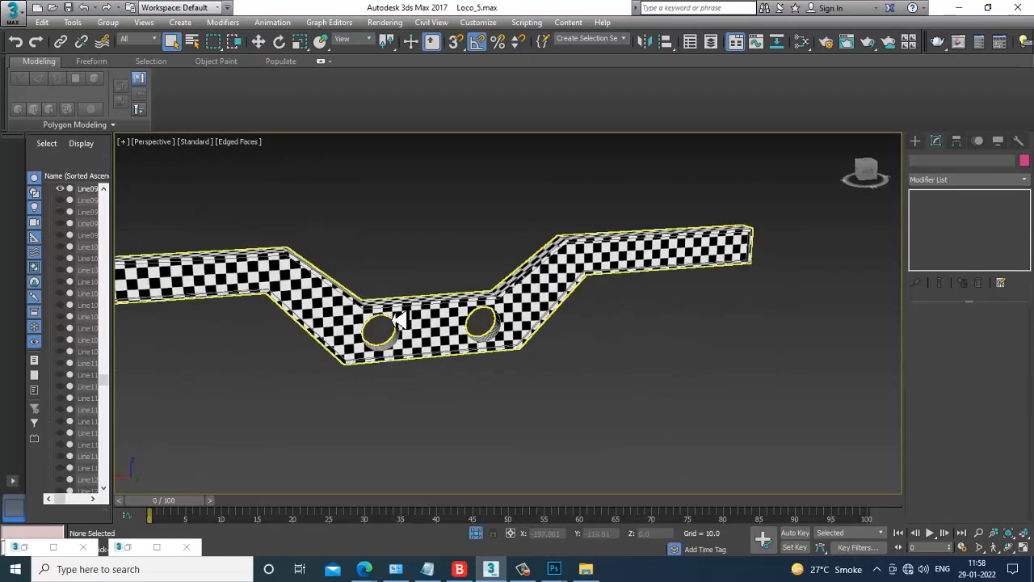
left_click_drag(968, 491, 945, 370)
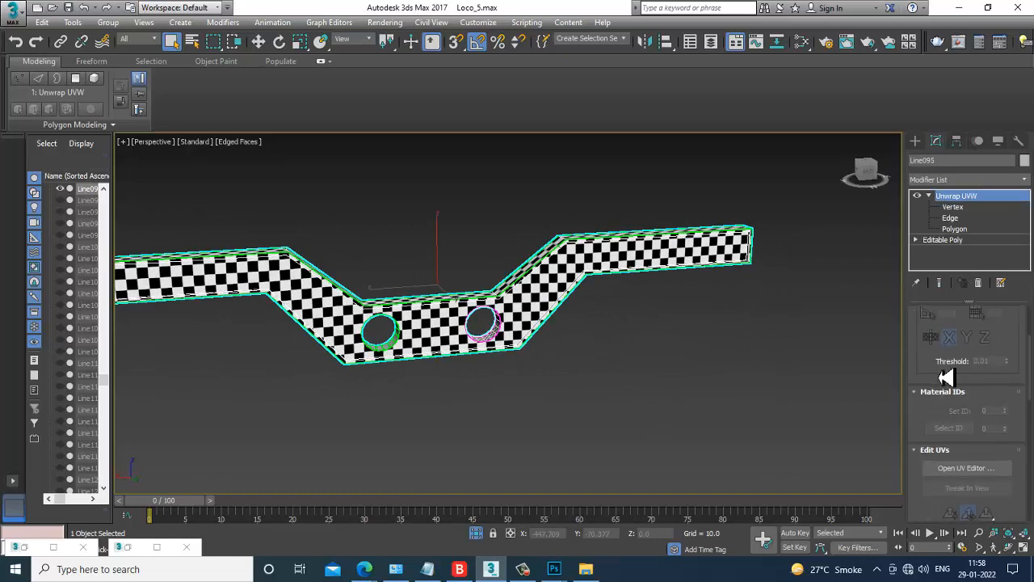
left_click(967, 469)
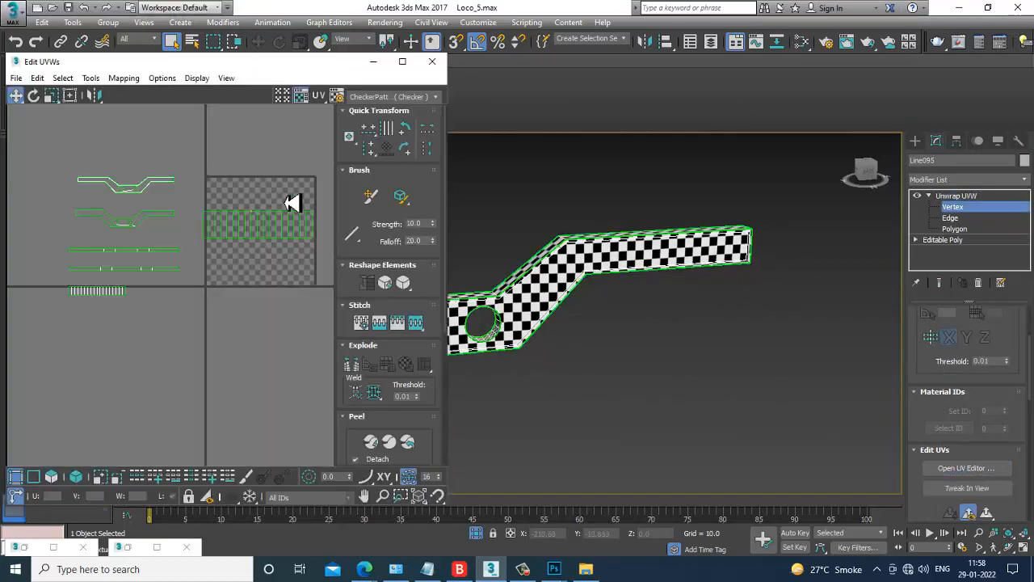
left_click(402, 61)
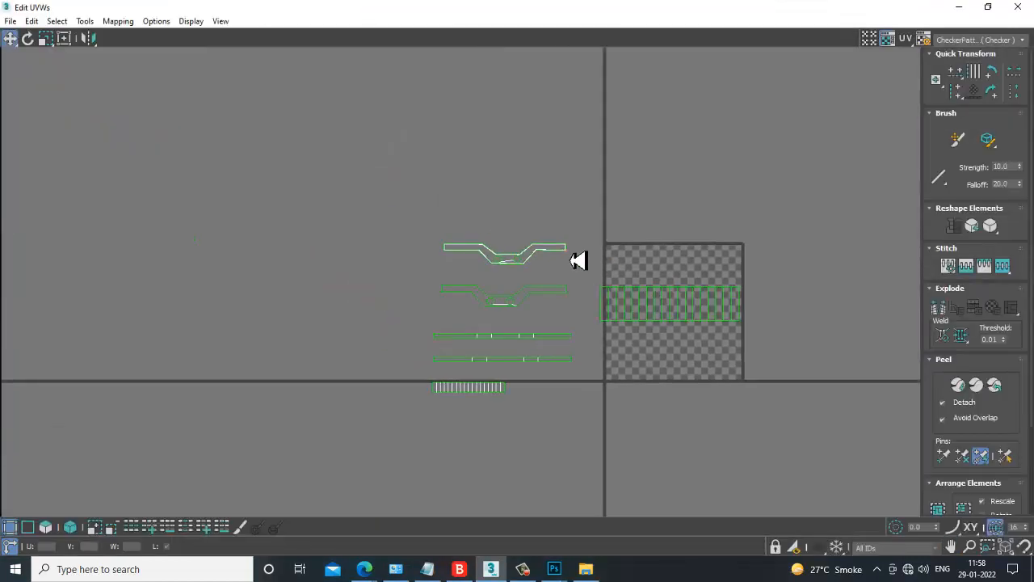
Step: Move the wide segmented strip shell out of the UV tile to an empty area above the other shells
left_click_drag(566, 252, 801, 351)
key("ctrl+z")
left_click(669, 305)
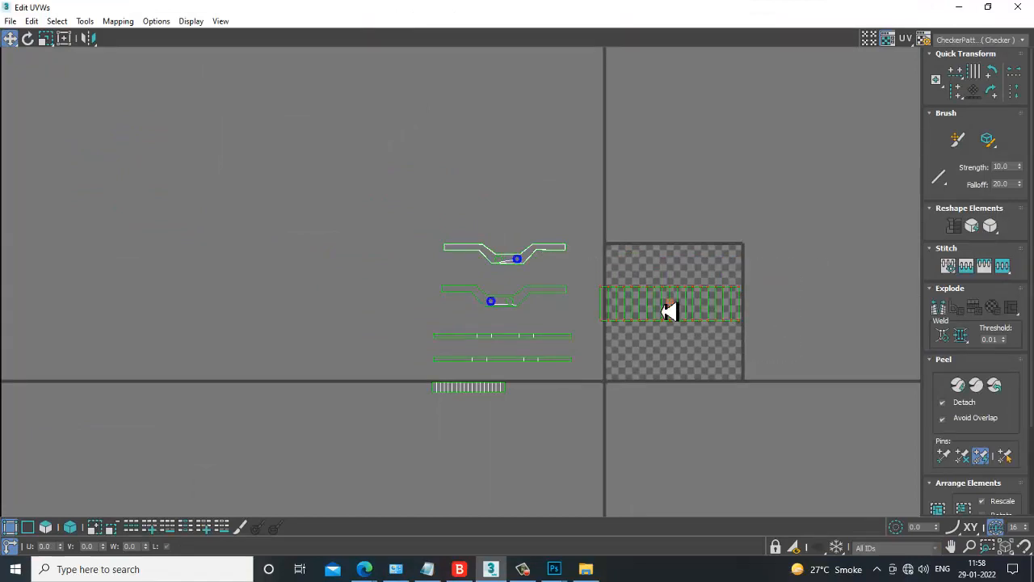
key("3")
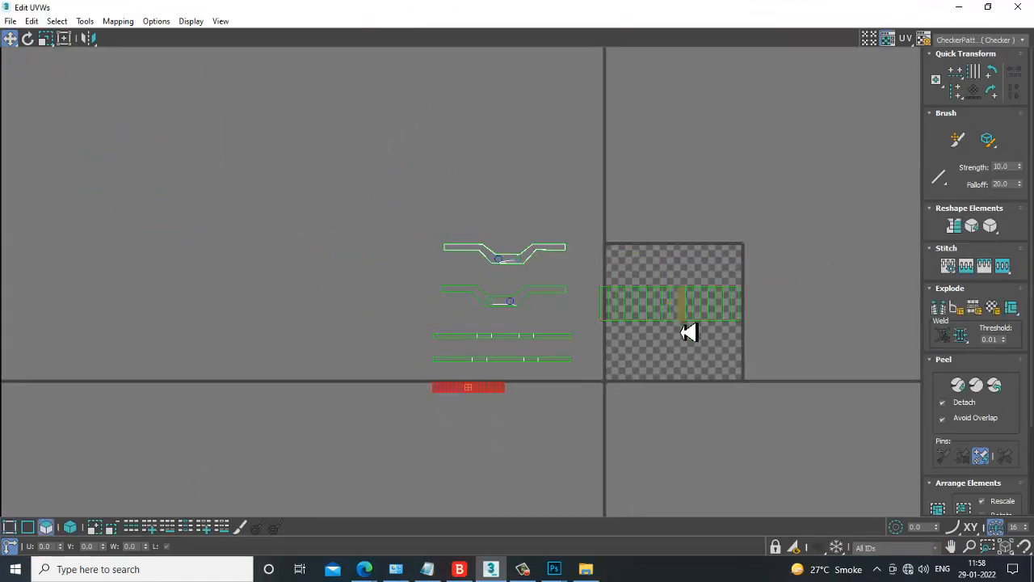
left_click(642, 303)
left_click_drag(651, 304, 354, 84)
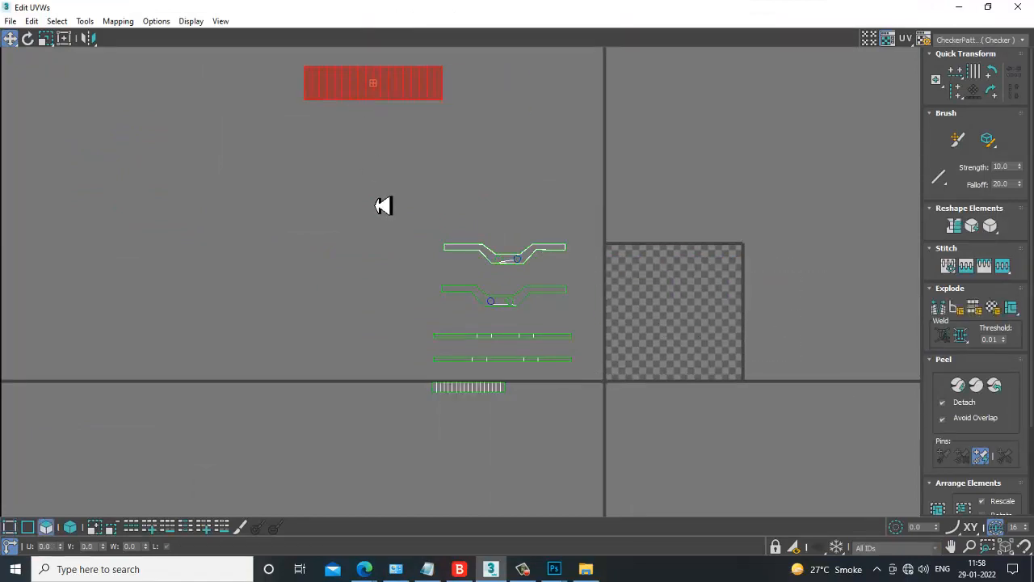
Step: Scale down the two side profiles, two long strips and bolt hole strip together and place them inside the UV tile
left_click_drag(773, 459, 769, 453)
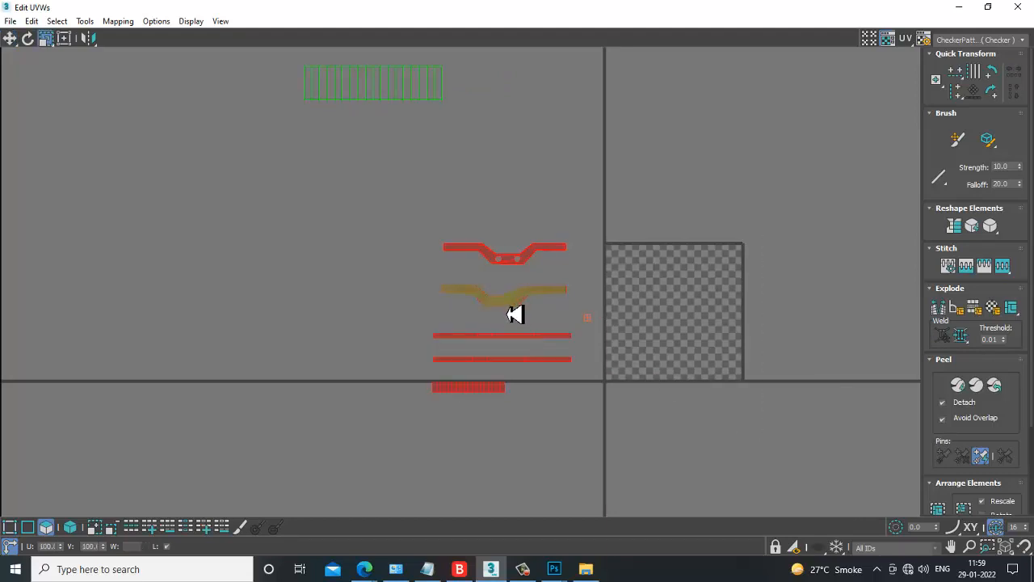
left_click_drag(515, 315, 696, 315)
key("w")
scroll(694, 316, "up", 3)
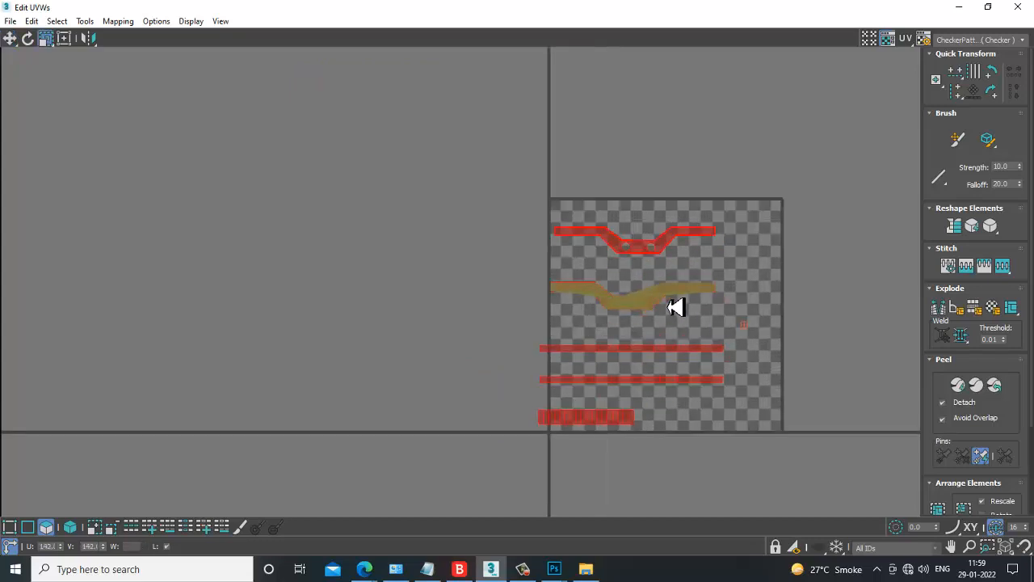
left_click_drag(687, 304, 698, 298)
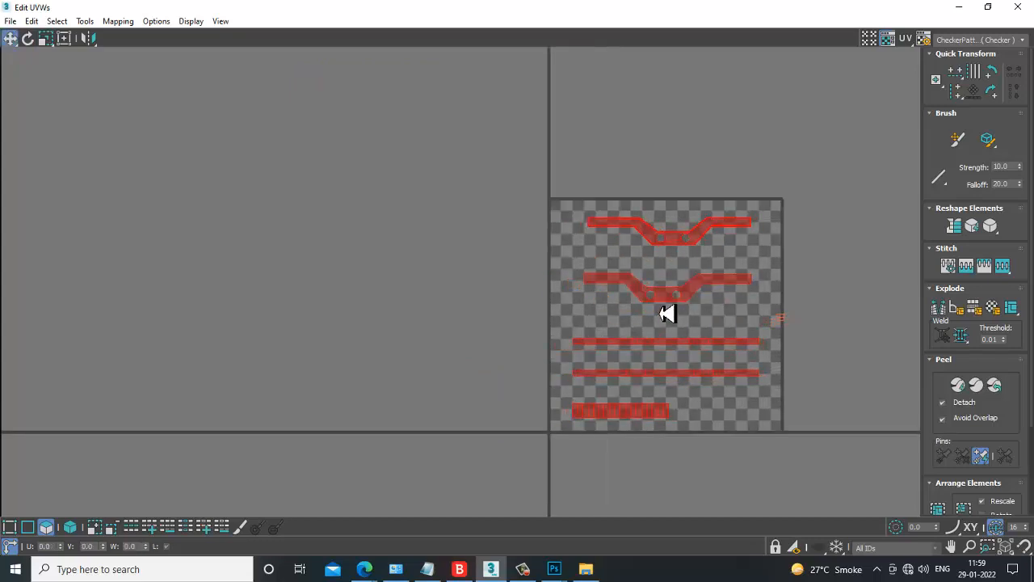
left_click(804, 277)
Step: Unhide all the locomotive's objects and leave the polygon level of the side frame's Unwrap UVW
left_click(959, 7)
middle_click_drag(714, 304, 808, 219, "alt")
right_click(735, 230)
left_click(768, 135)
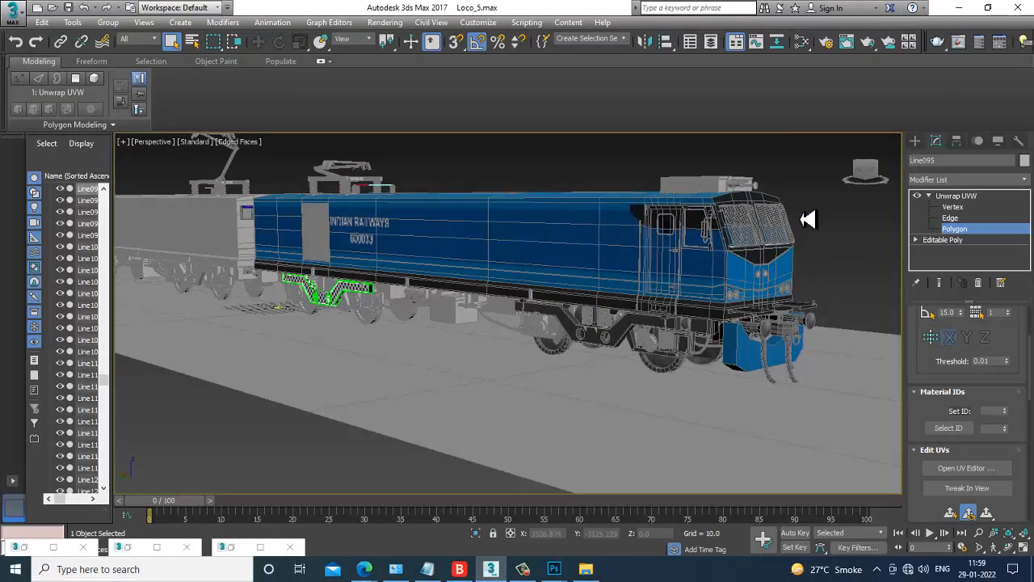
left_click(958, 197)
Step: Examine the whole locomotive with its textured body, cab front and bogie side frames, with nothing selected
key("F3")
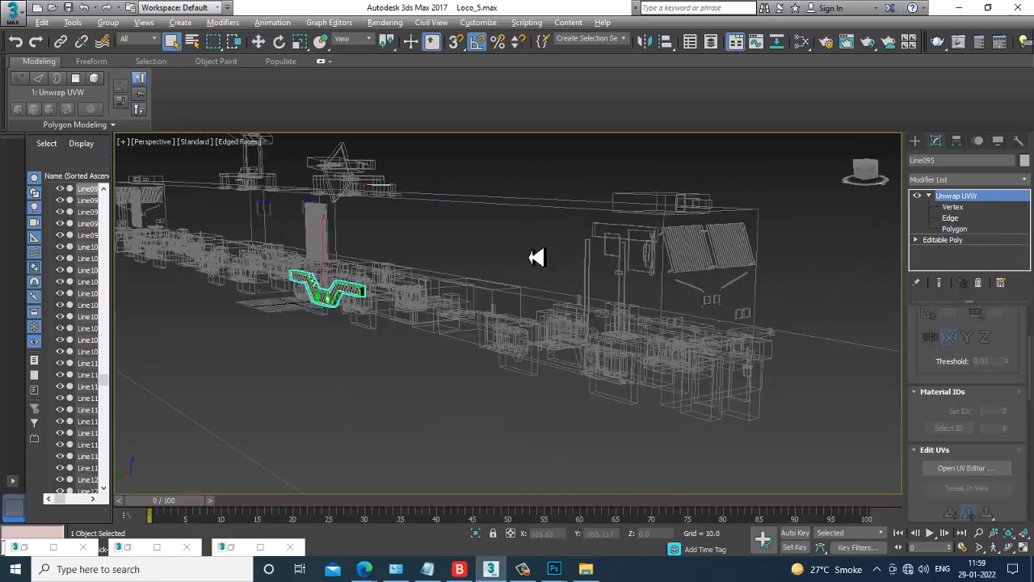
middle_click_drag(538, 257, 542, 258, "alt")
mouse_move(526, 357)
middle_mouse_down("alt")
mouse_move(529, 337)
mouse_move(619, 353)
mouse_move(655, 263)
mouse_move(730, 331)
mouse_move(642, 383)
mouse_move(595, 353)
mouse_move(595, 392)
mouse_move(573, 399)
middle_mouse_up("alt")
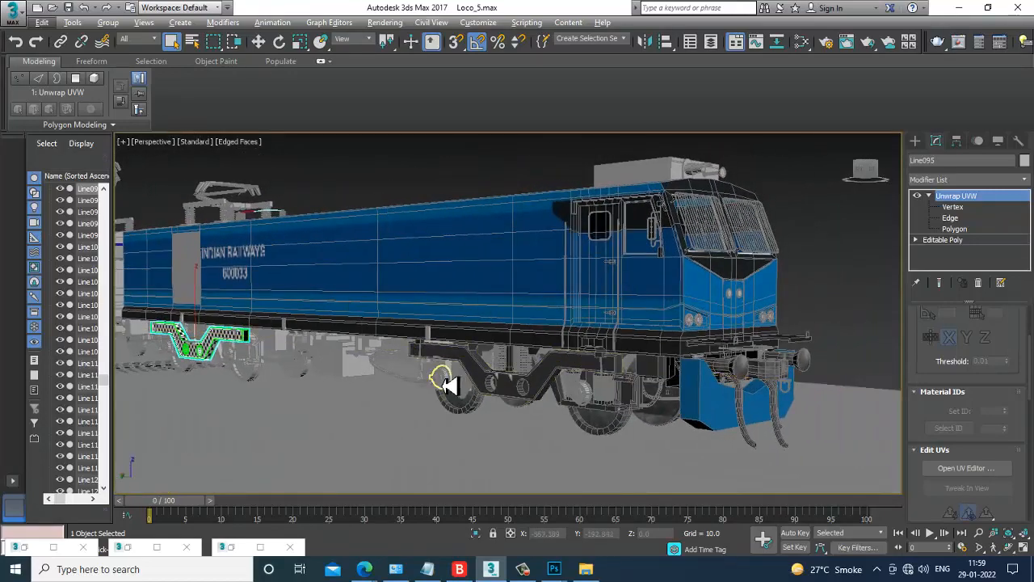
middle_click_drag(445, 386, 557, 355, "alt")
left_click(440, 210)
middle_click_drag(546, 297, 684, 361, "alt")
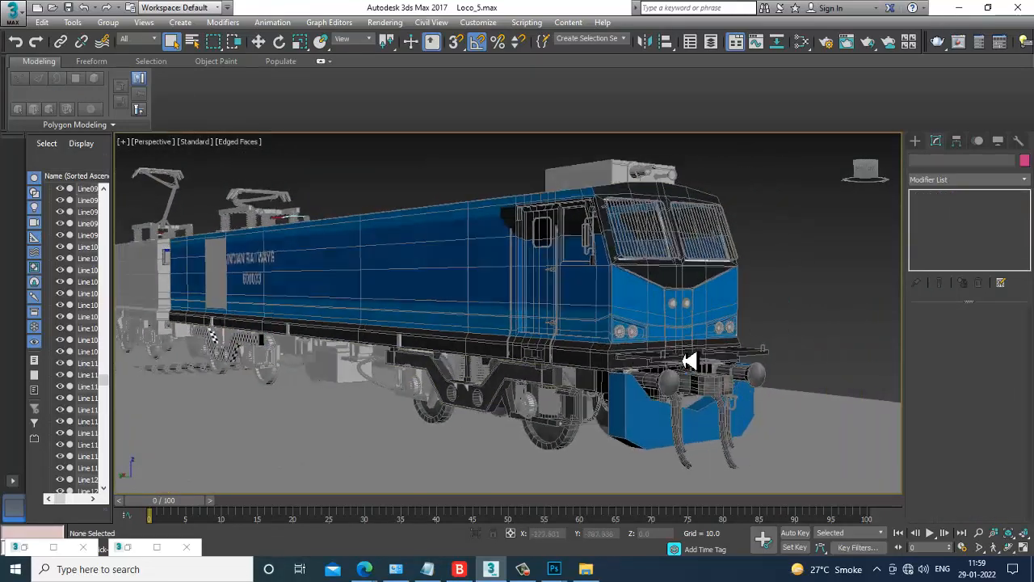
scroll(689, 361, "up", 5)
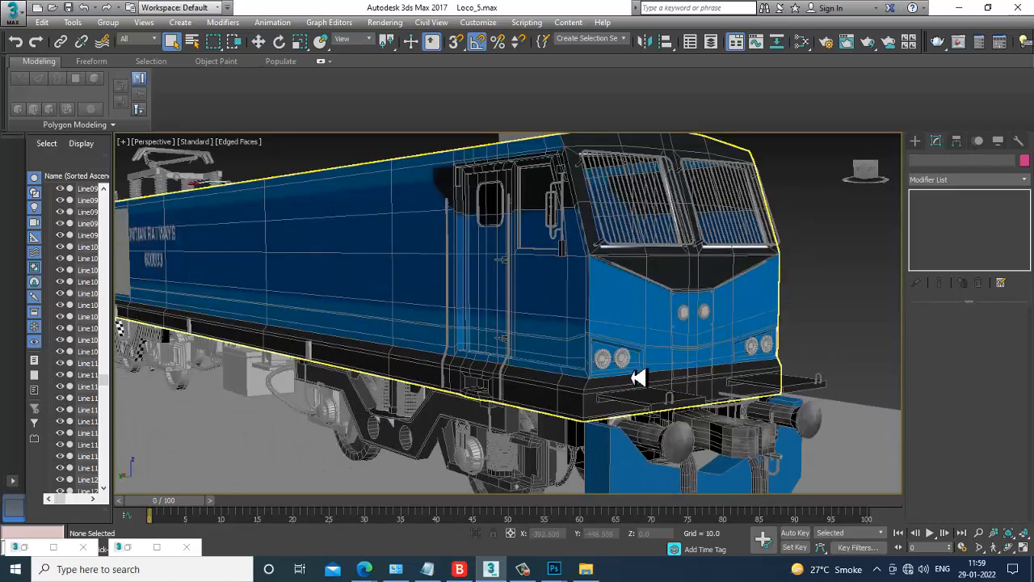
scroll(654, 392, "down", 3)
middle_click_drag(664, 391, 702, 368)
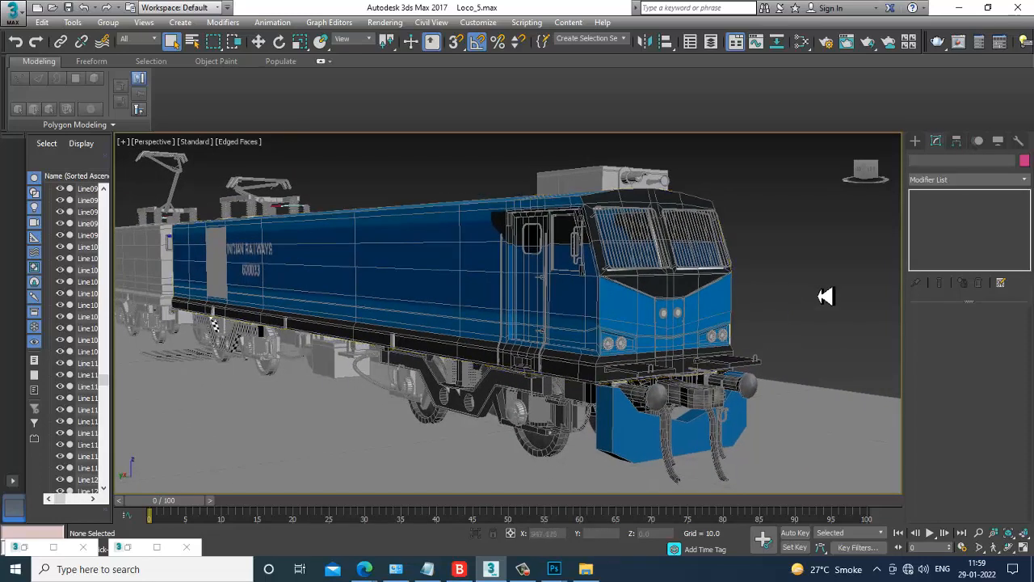